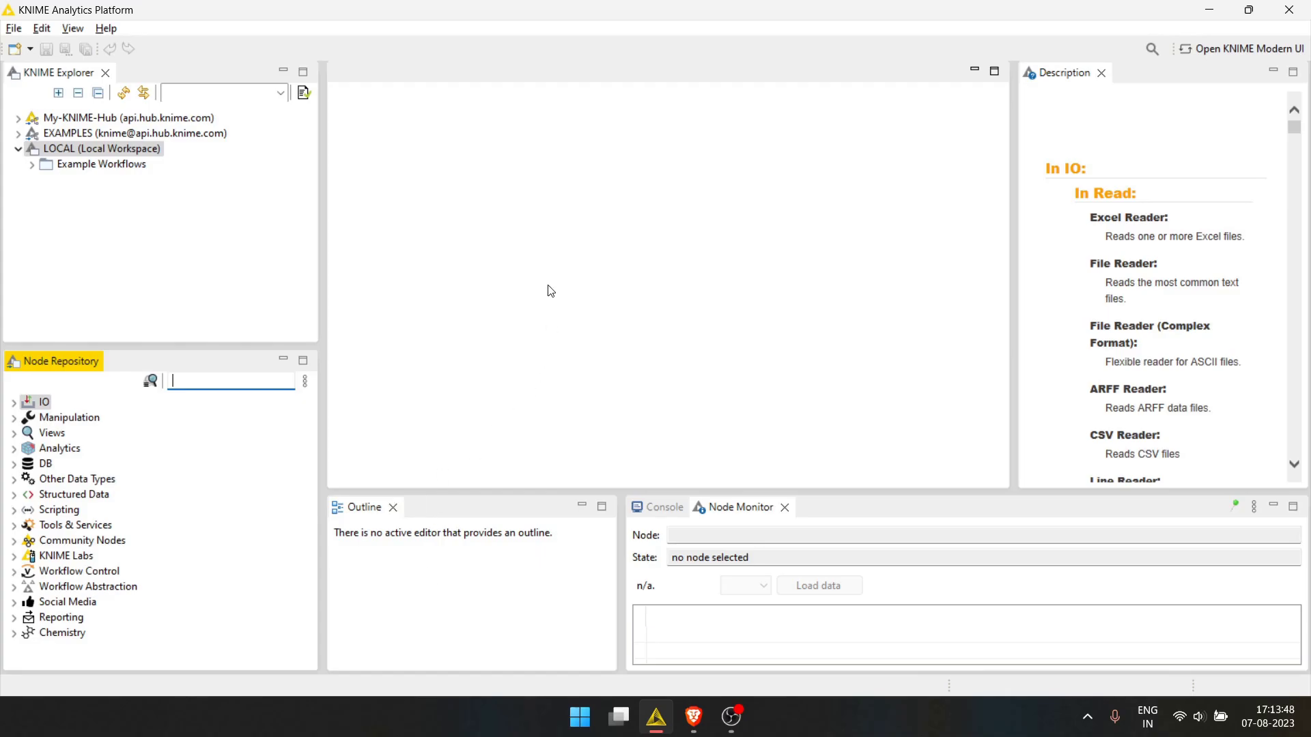
# - Glance at the Console and Node Monitor, then switch to the browser's UCI Adult dataset page
pyautogui.click(663, 507)
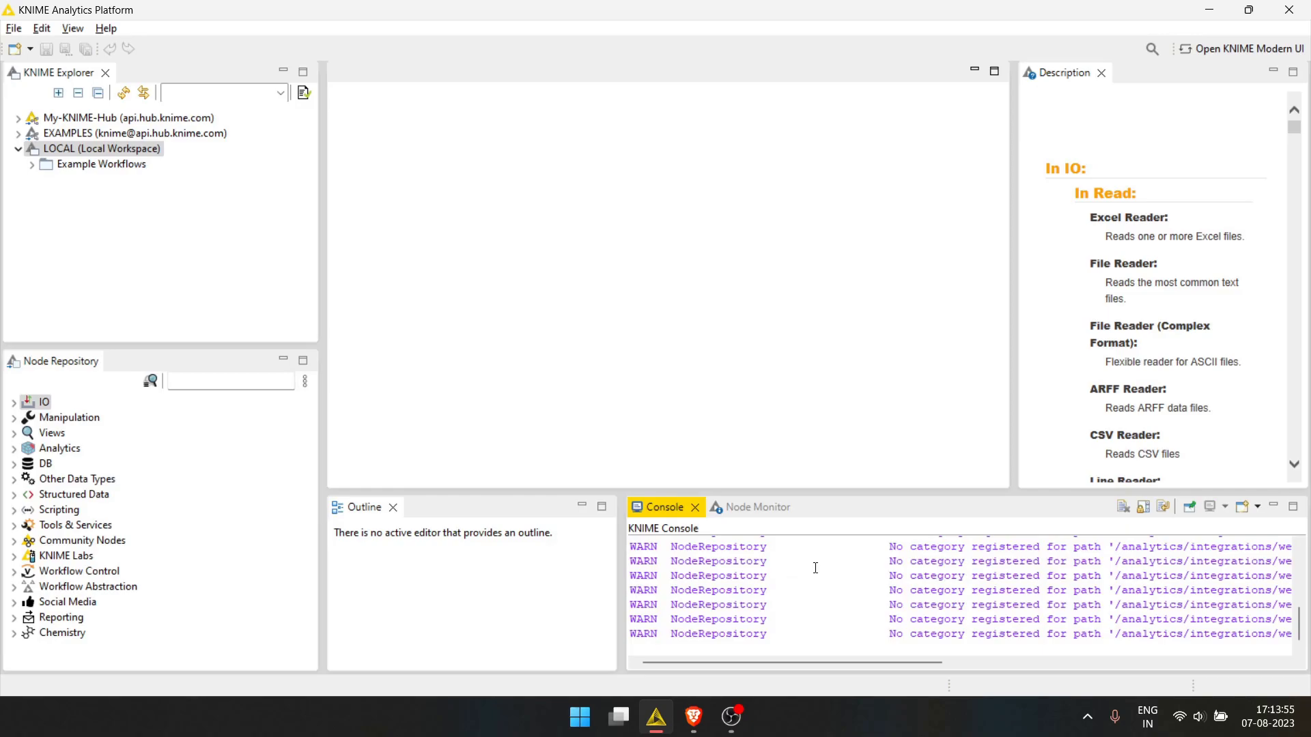
pyautogui.click(756, 509)
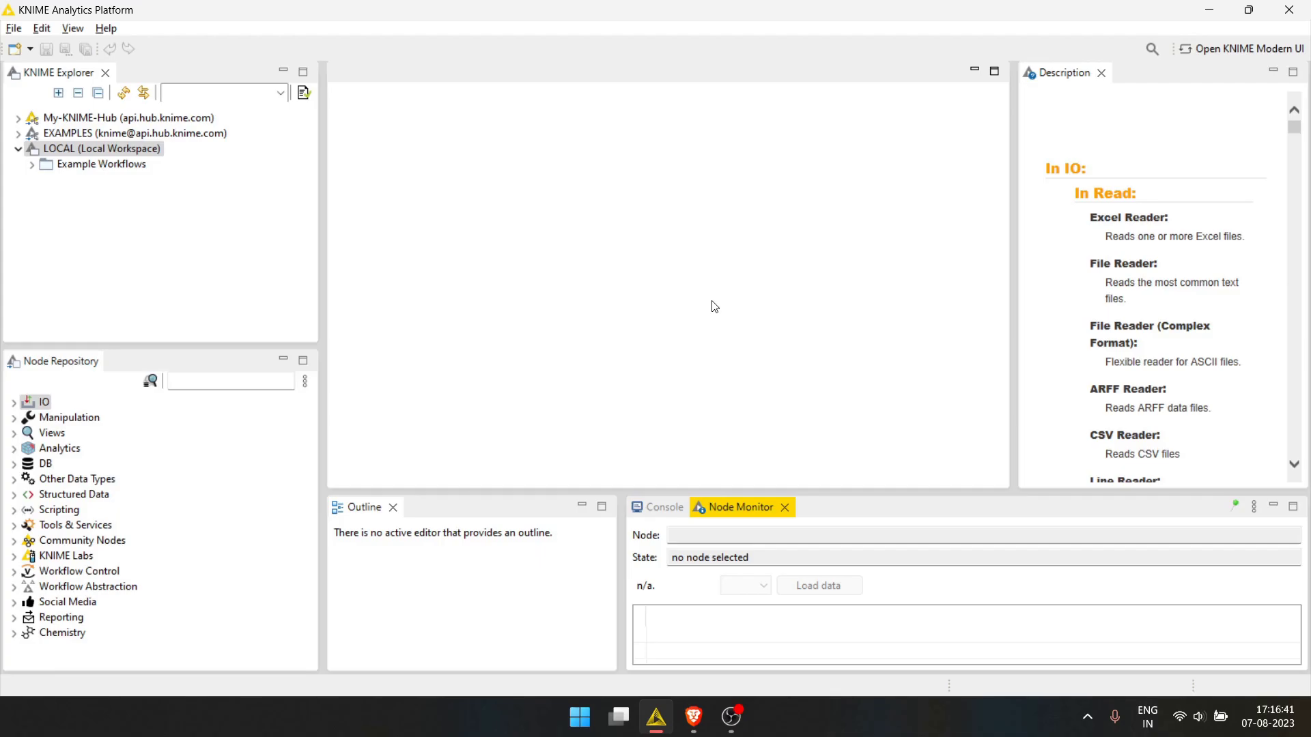
pyautogui.click(706, 730)
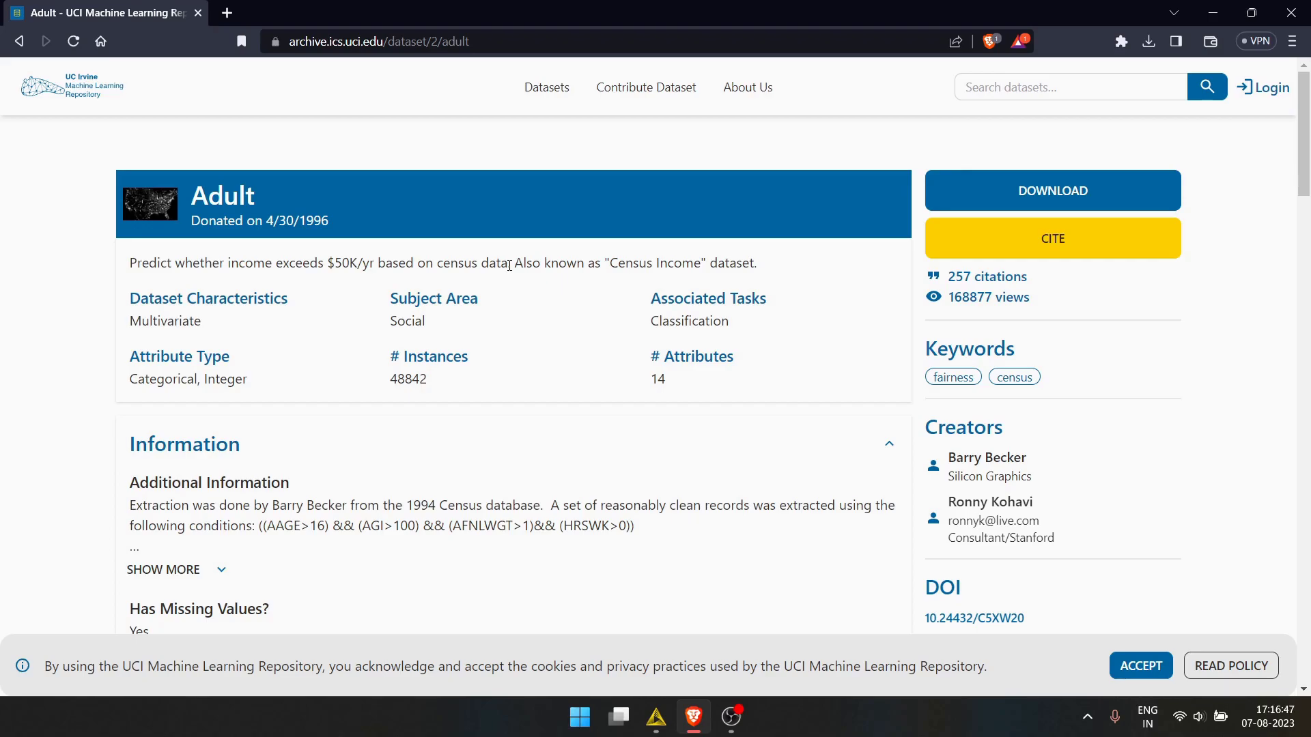
# - Download the Adult dataset archive to the Desktop as 'adult' and refresh the desktop to show it
pyautogui.click(1068, 192)
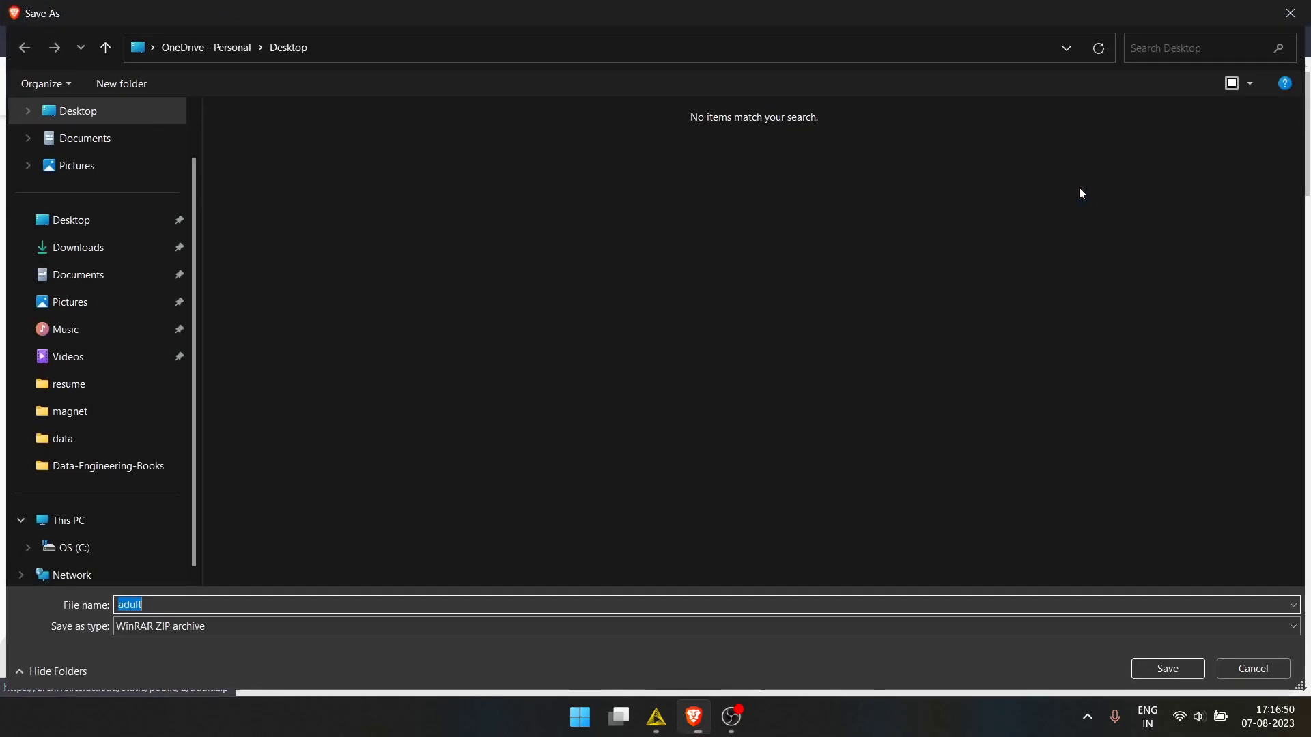
pyautogui.click(1168, 668)
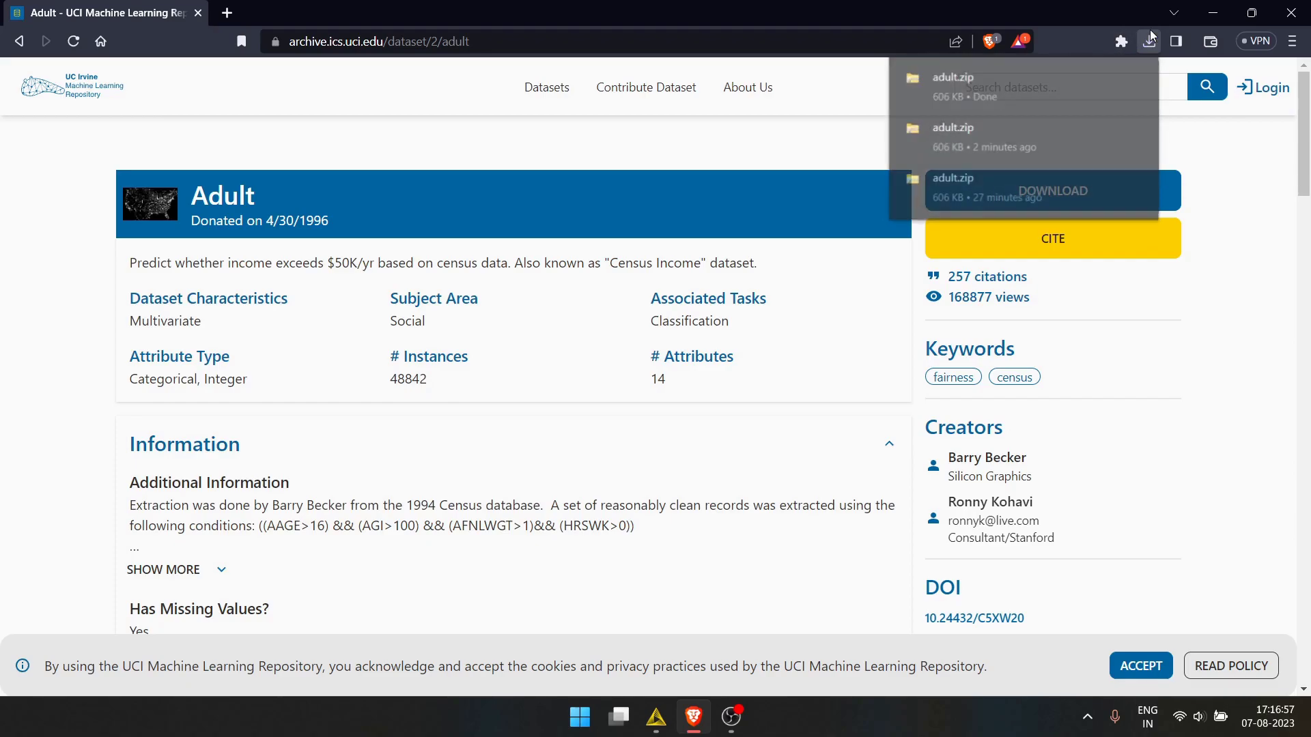
pyautogui.click(1302, 725)
pyautogui.rightClick(434, 198)
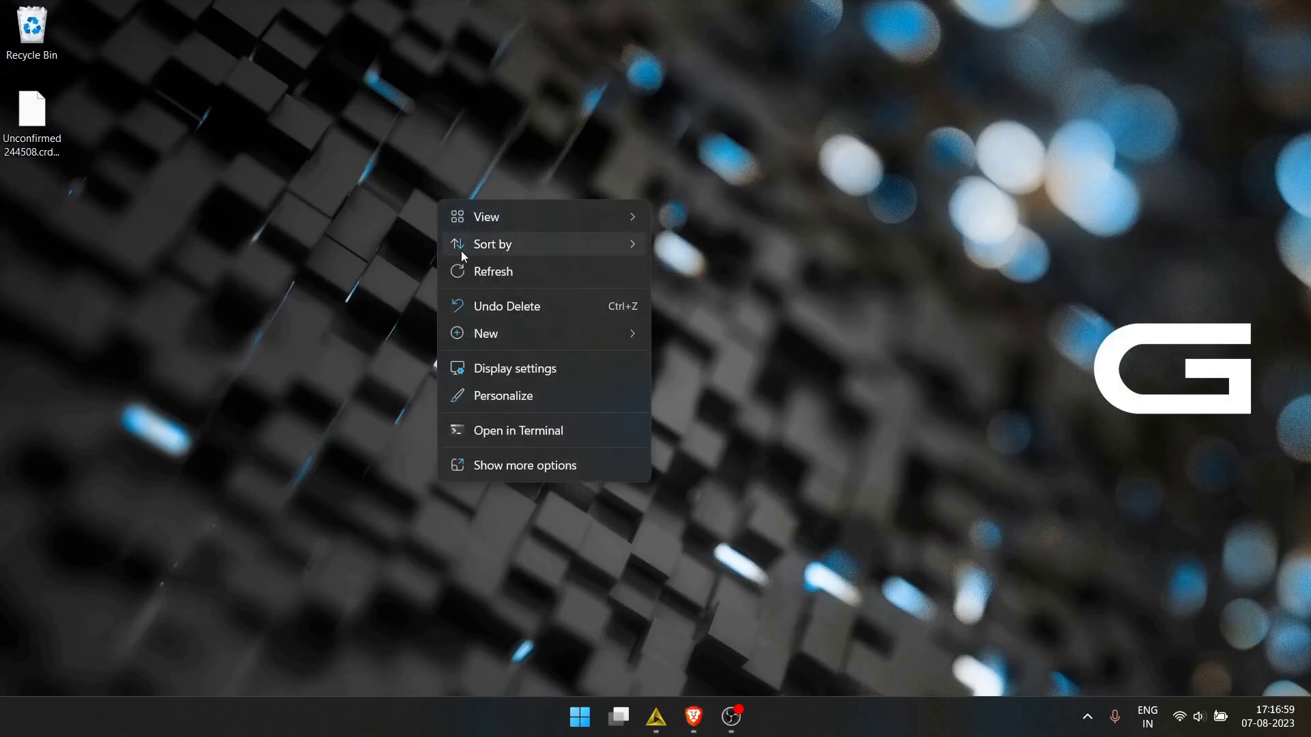
pyautogui.click(471, 272)
pyautogui.click(32, 113)
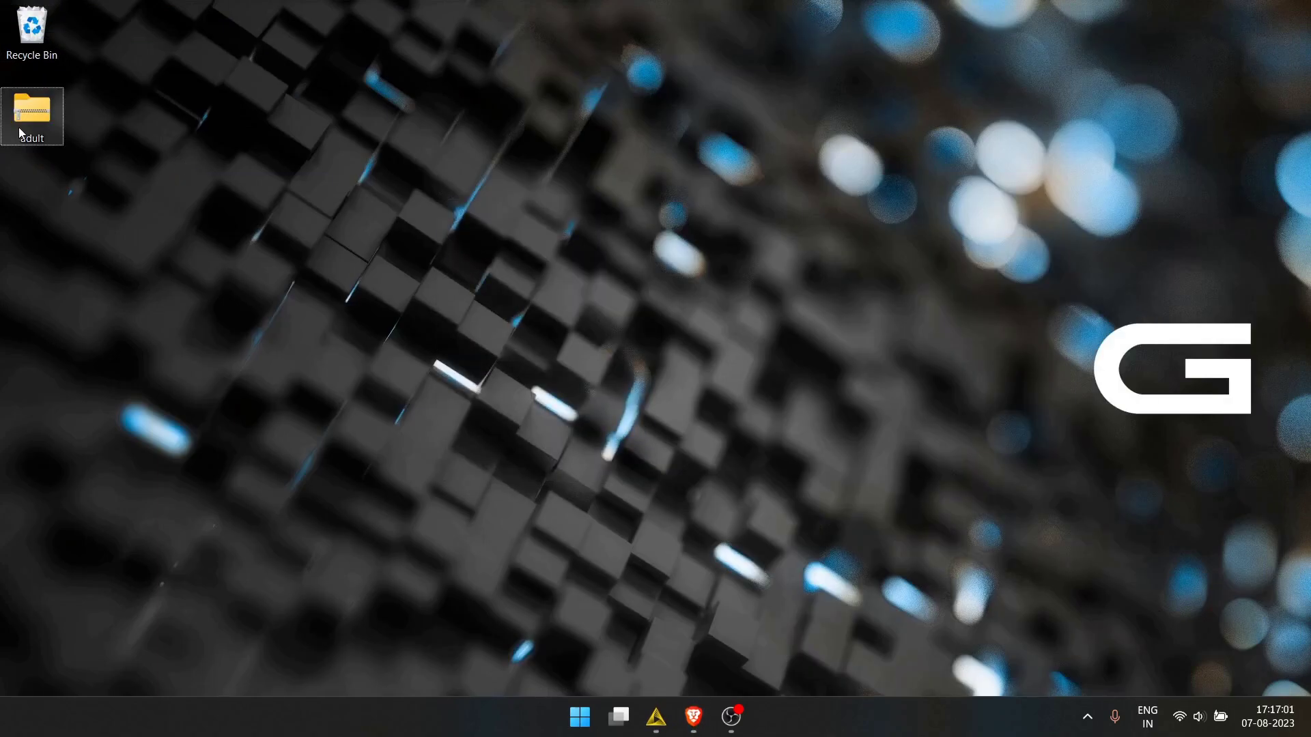
pyautogui.click(269, 185)
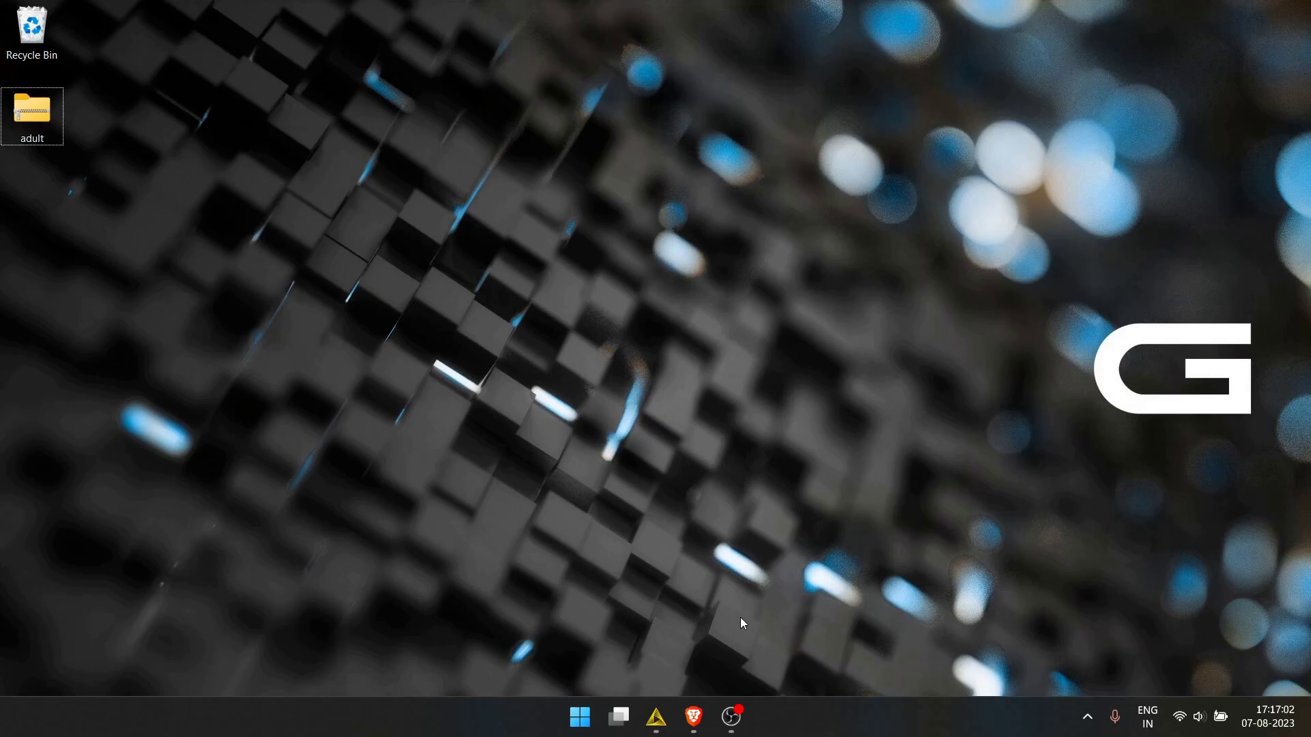
# - Create a new empty KNIME workflow named 'loading'
pyautogui.click(655, 717)
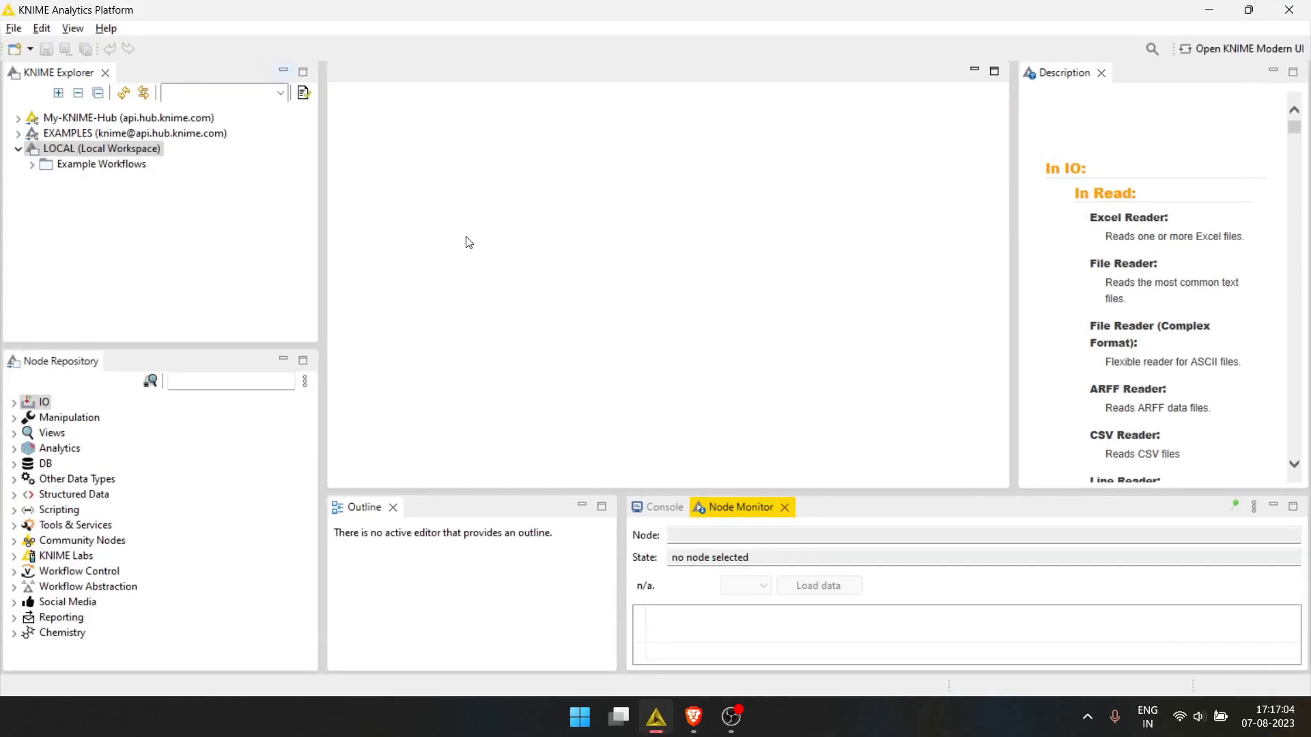
pyautogui.click(14, 48)
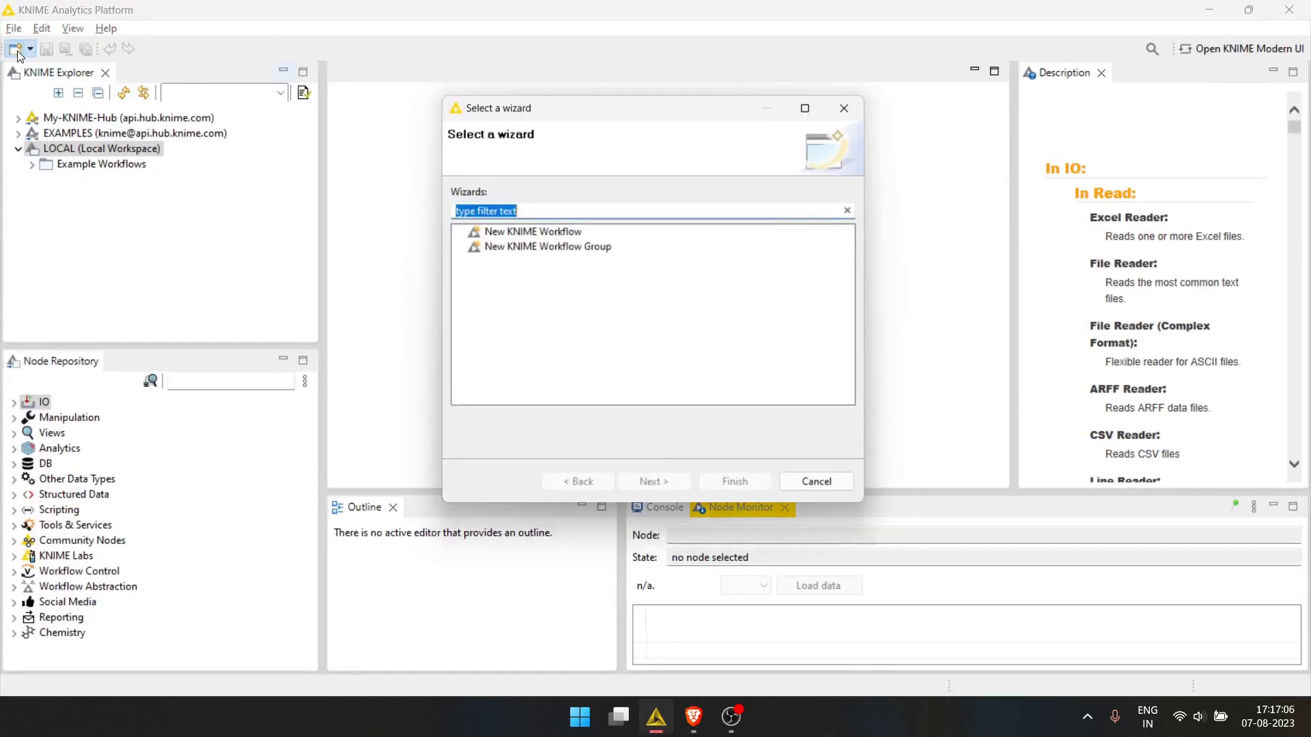
pyautogui.doubleClick(557, 233)
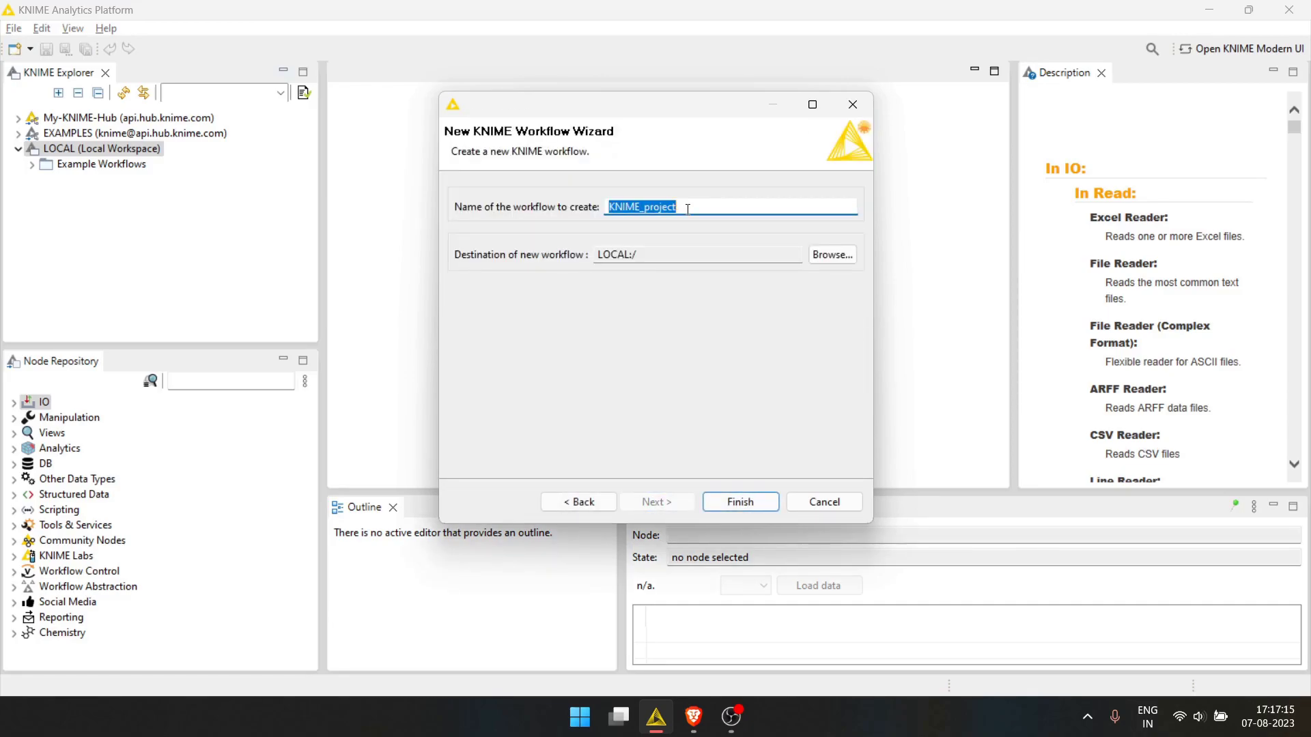
pyautogui.write('loading')
pyautogui.click(763, 501)
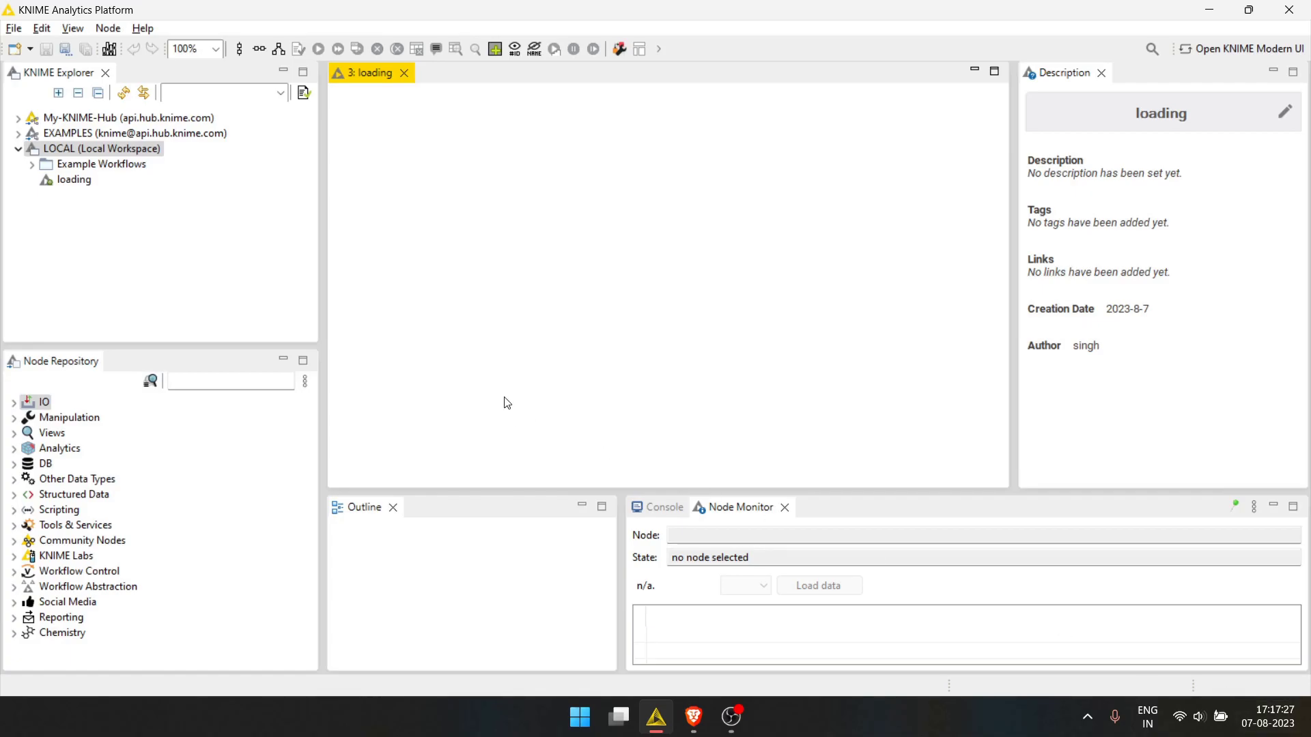
# - Filter the Node Repository for 'decom' and place a Decompress Files node on the canvas
pyautogui.click(186, 387)
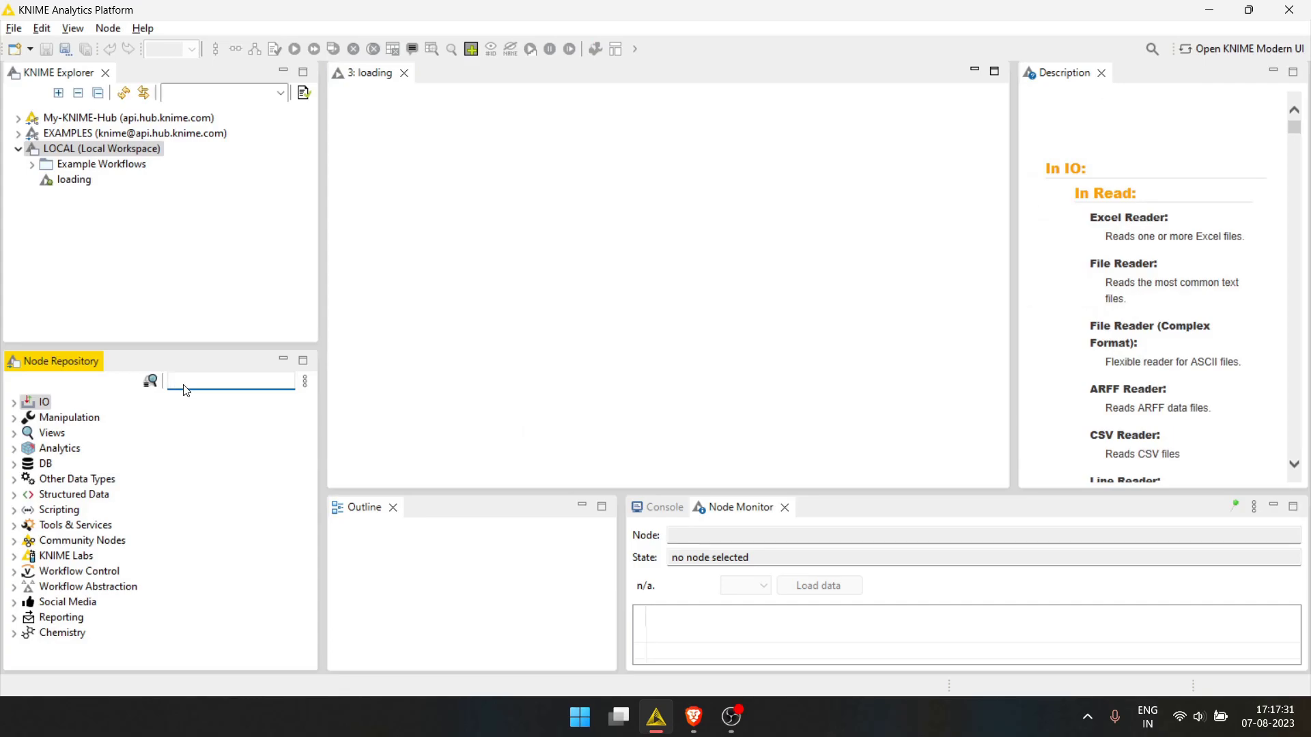
pyautogui.write('decom')
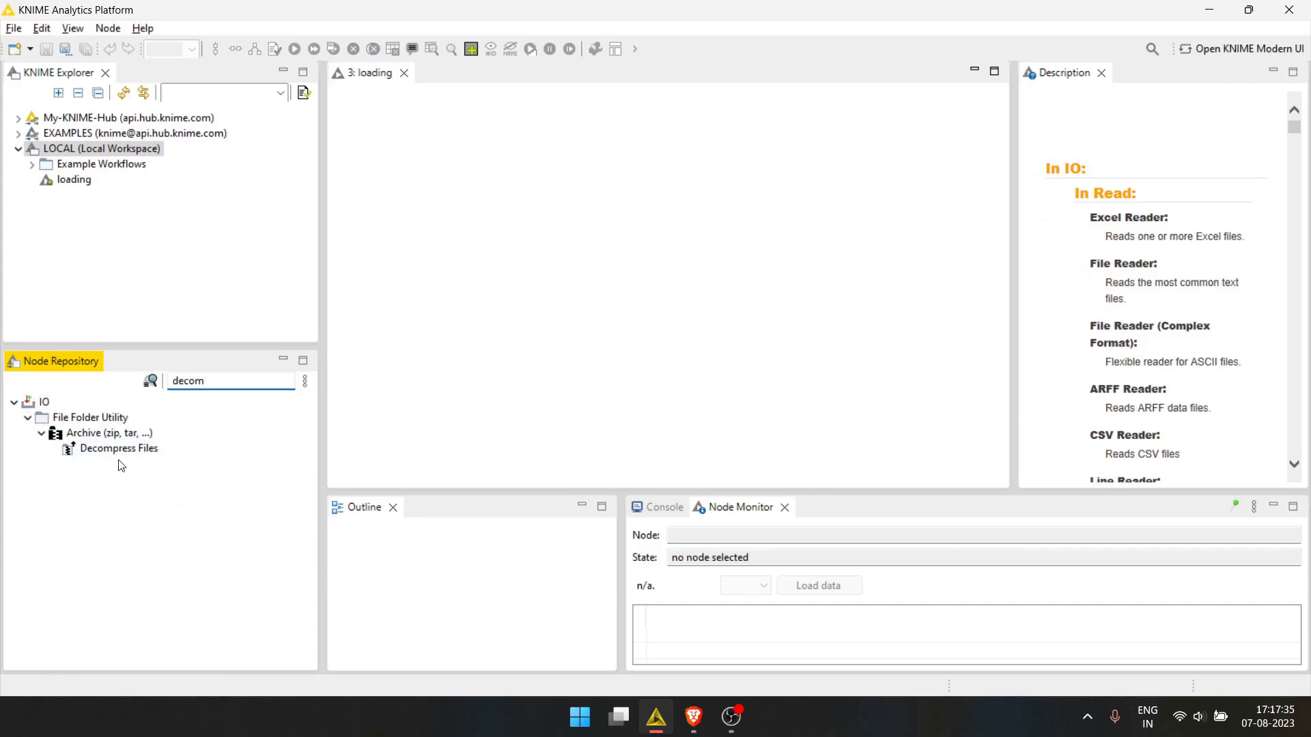
pyautogui.moveTo(113, 448); pyautogui.dragTo(405, 141)
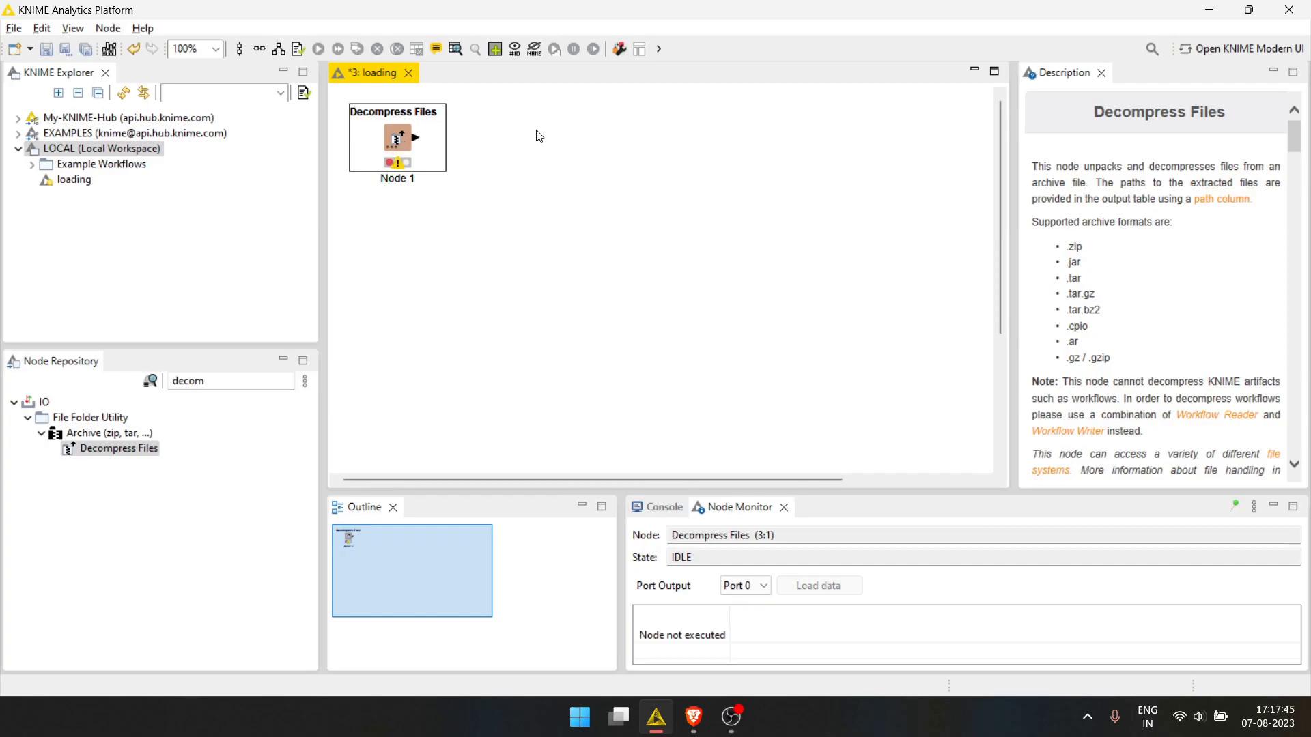
# - Set the Decompress Files source to adult.zip on the Desktop via Local File System
pyautogui.doubleClick(401, 140)
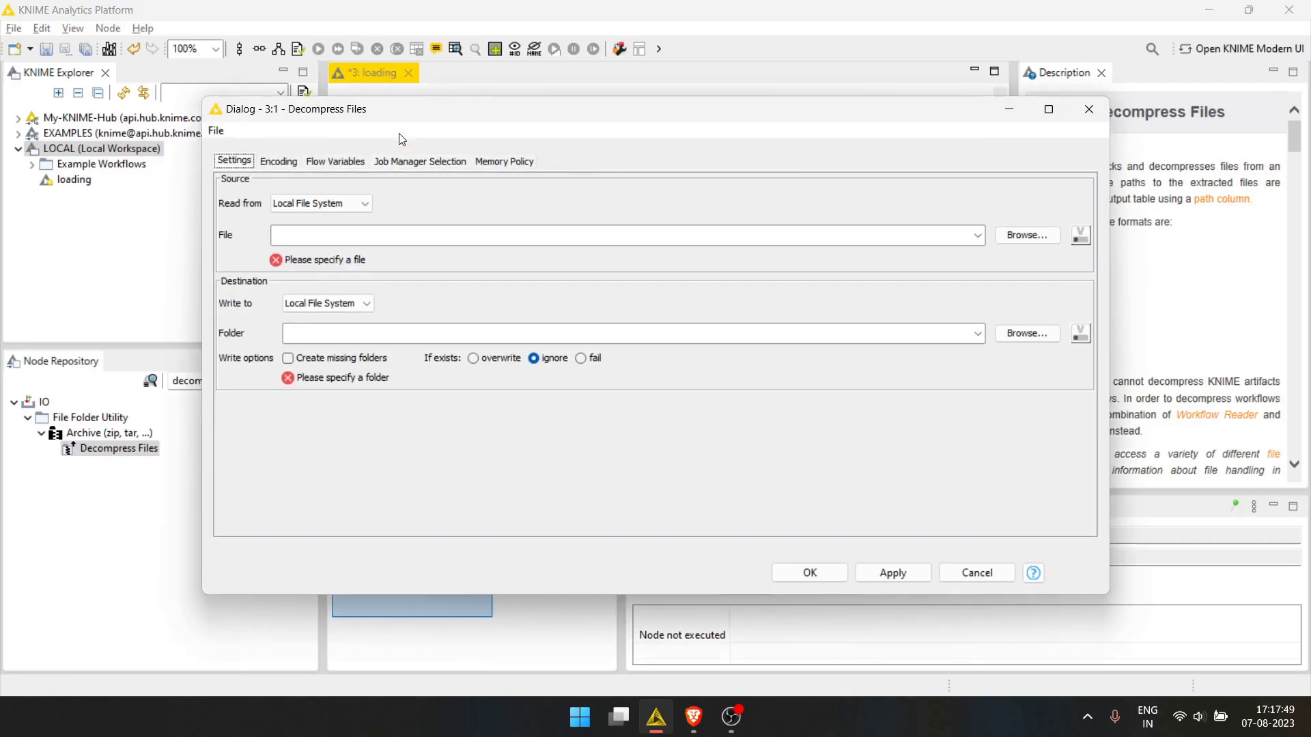
pyautogui.click(339, 204)
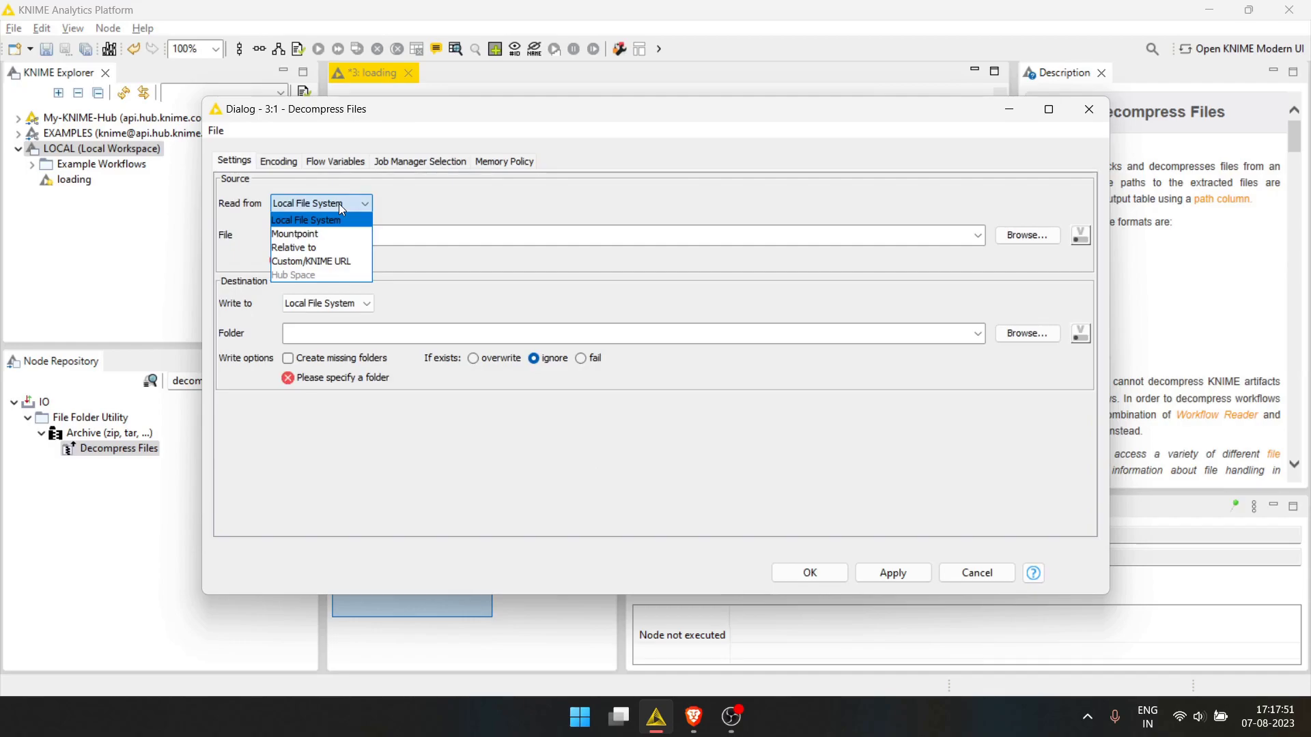
pyautogui.click(315, 214)
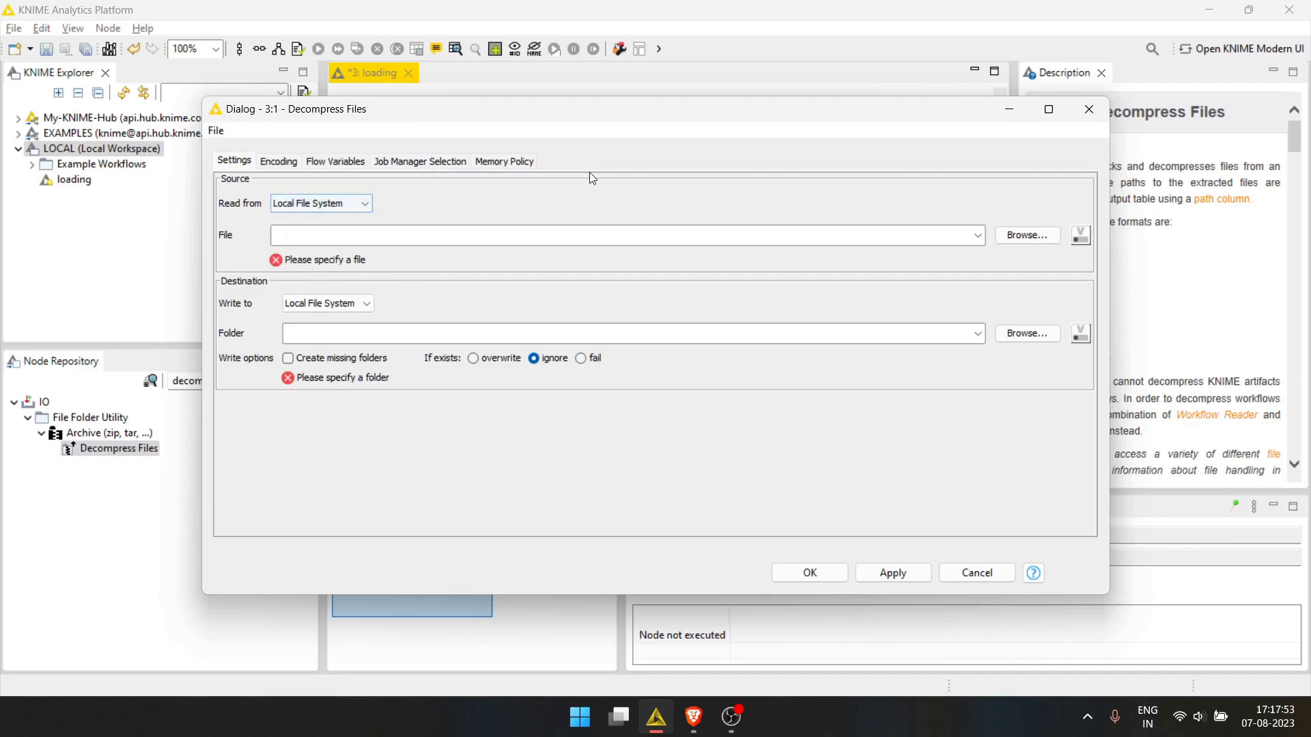
pyautogui.click(1027, 235)
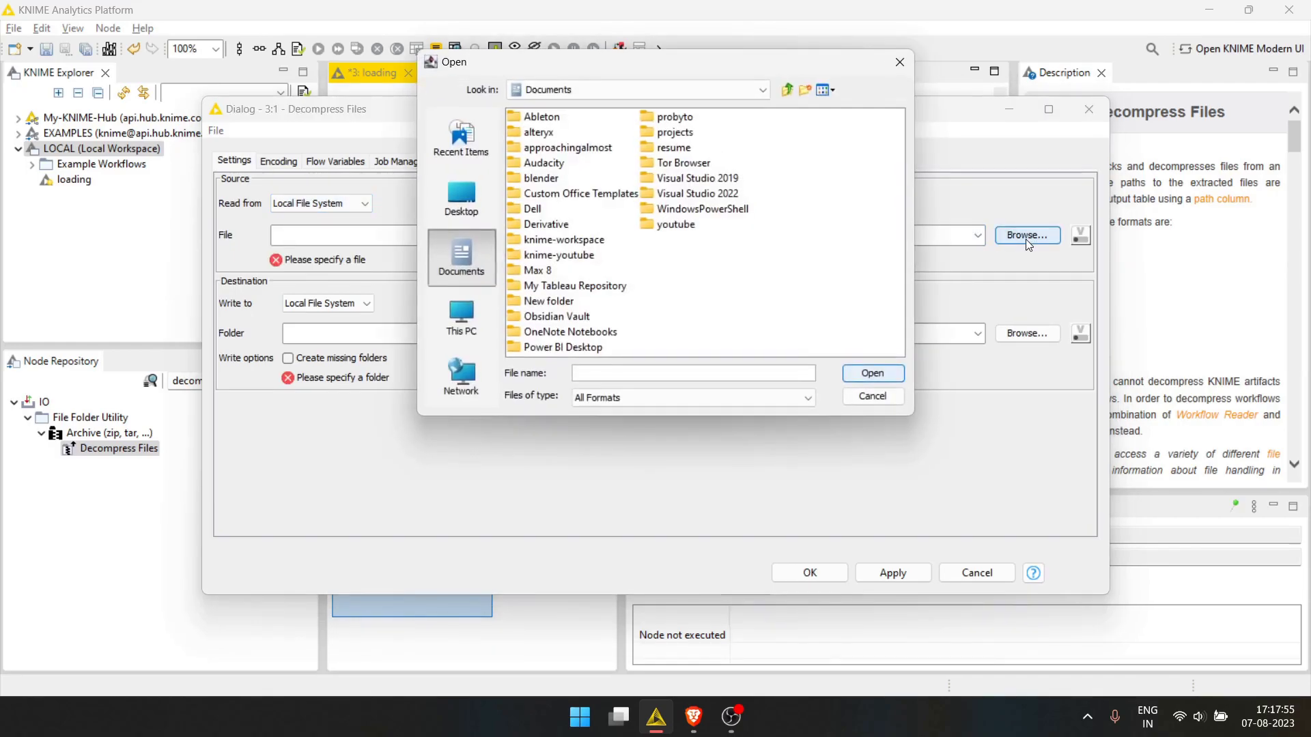
pyautogui.click(460, 205)
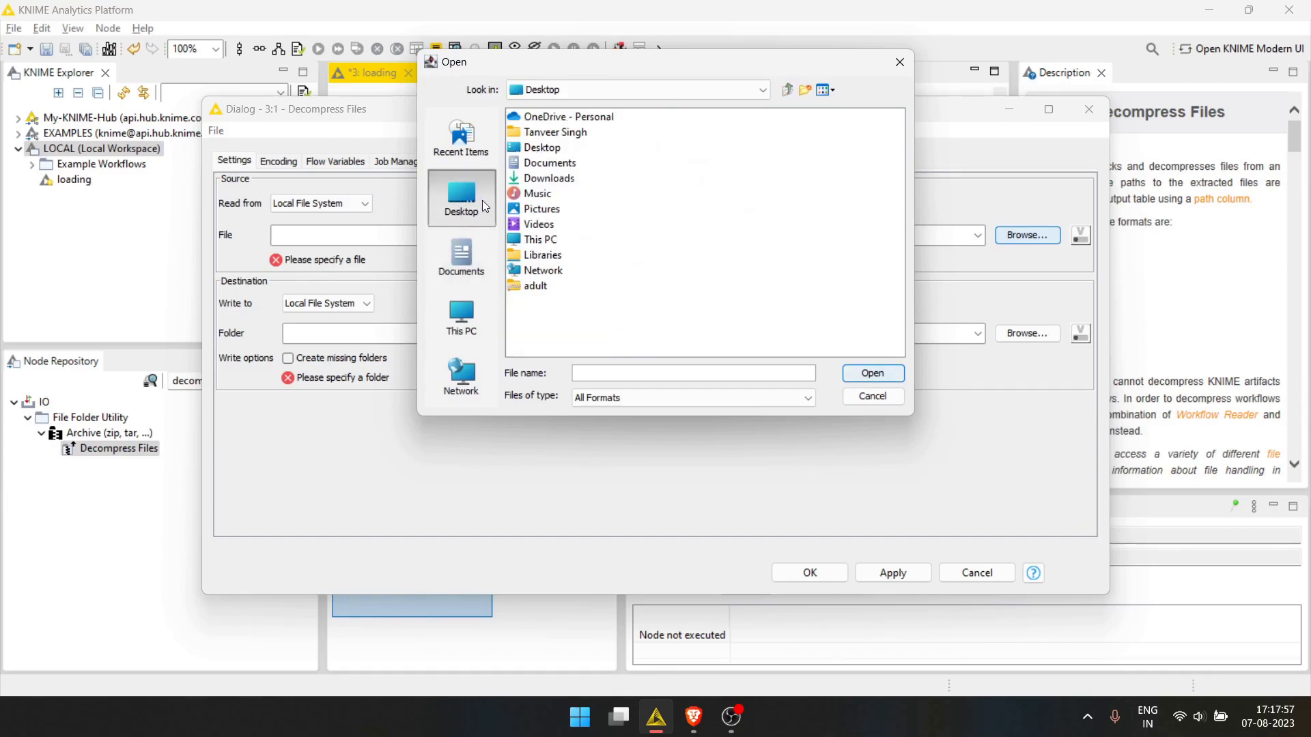
pyautogui.doubleClick(542, 287)
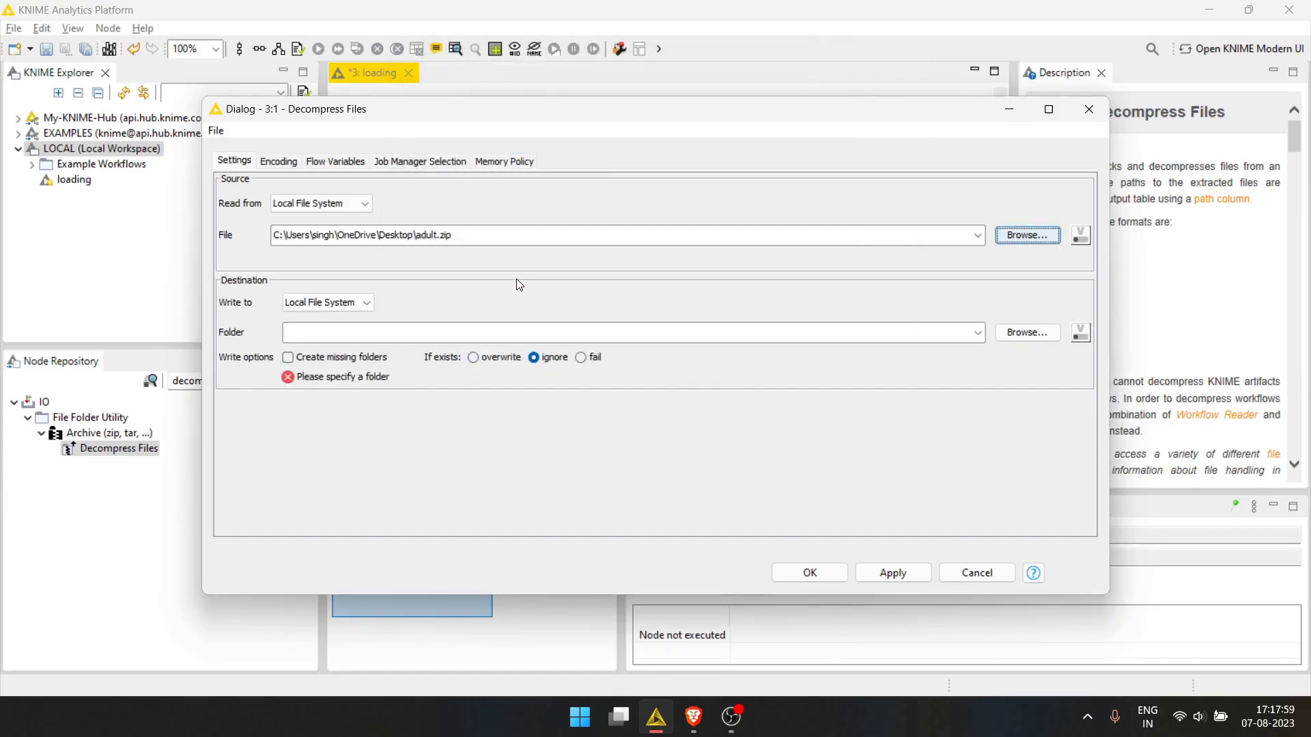
# - Write output to folder 'adult' relative to the current workflow, creating missing folders, and apply
pyautogui.click(328, 304)
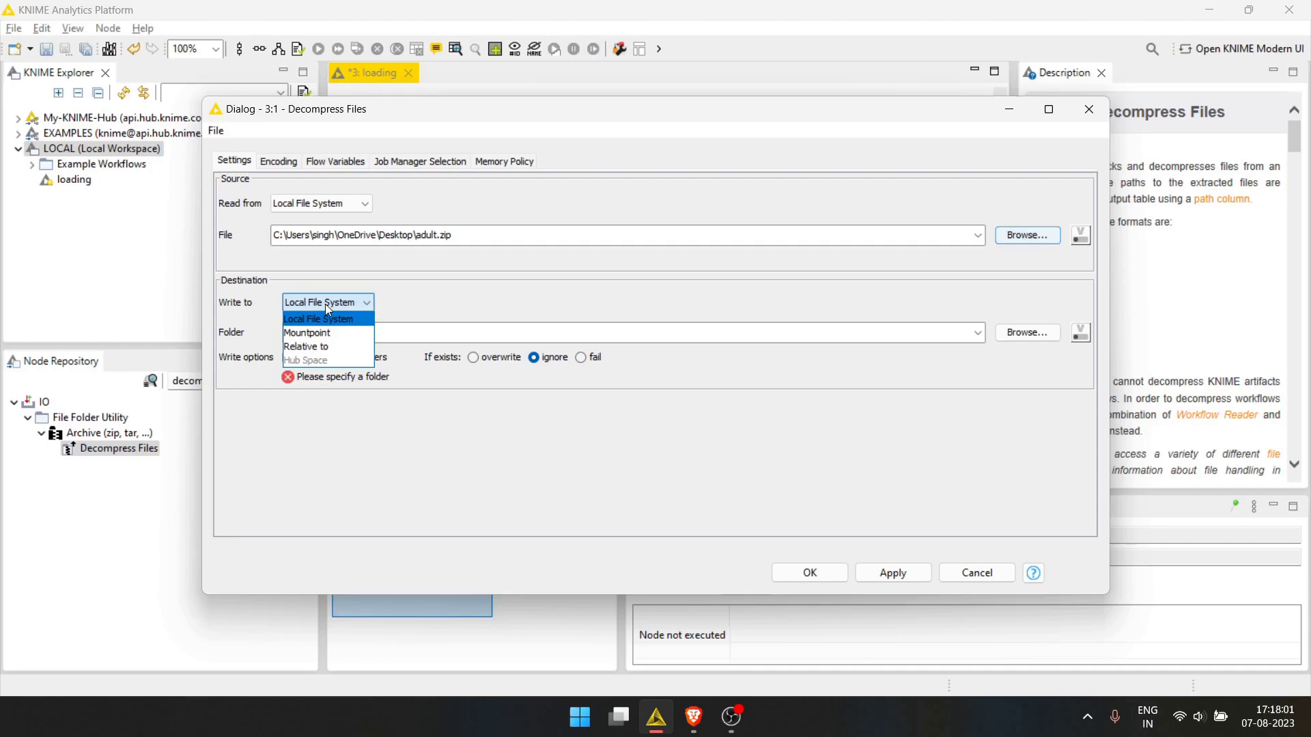
pyautogui.click(306, 351)
pyautogui.click(500, 305)
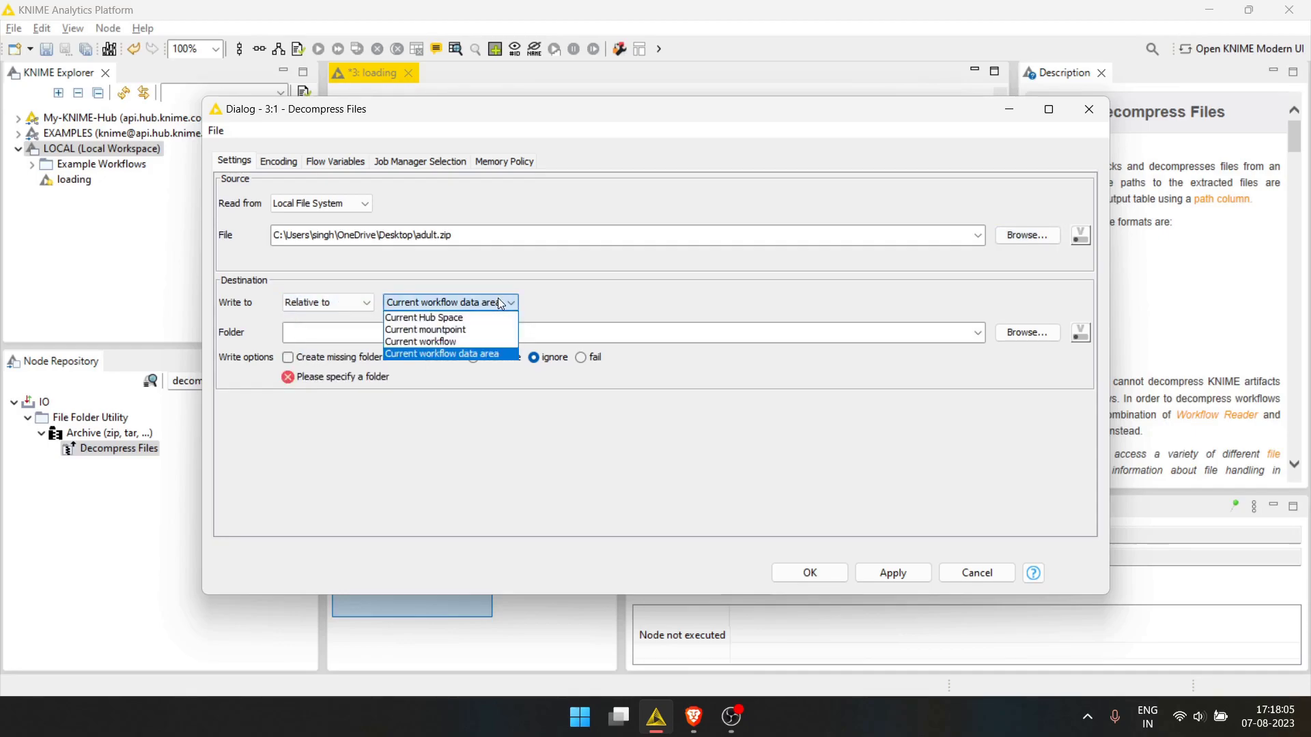
pyautogui.click(444, 339)
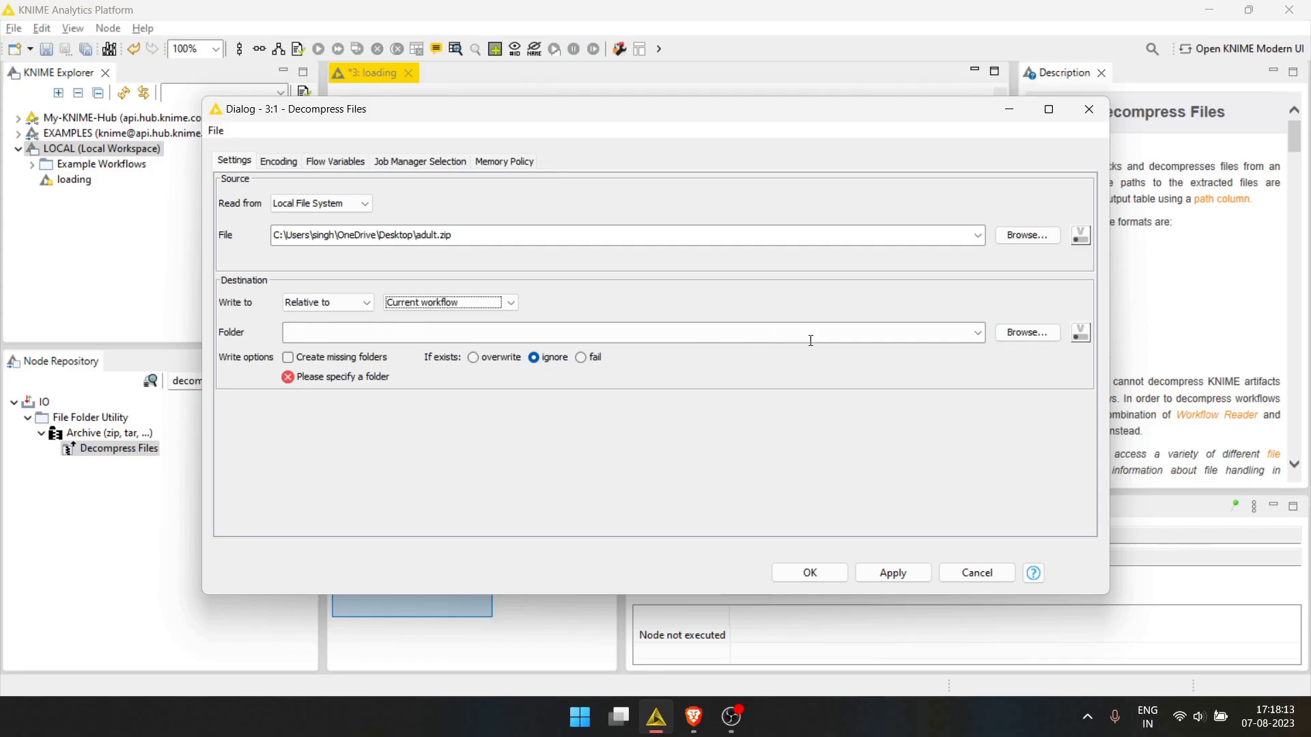
pyautogui.click(757, 329)
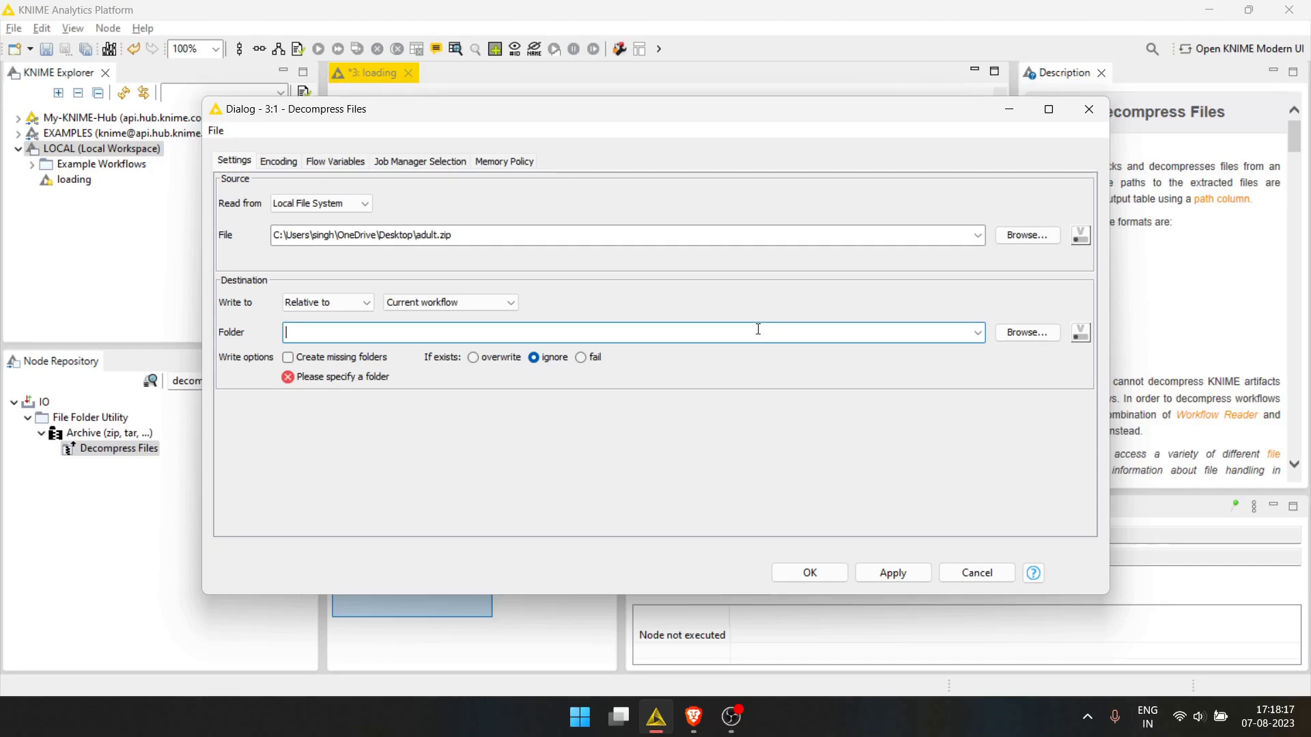
pyautogui.click(1009, 334)
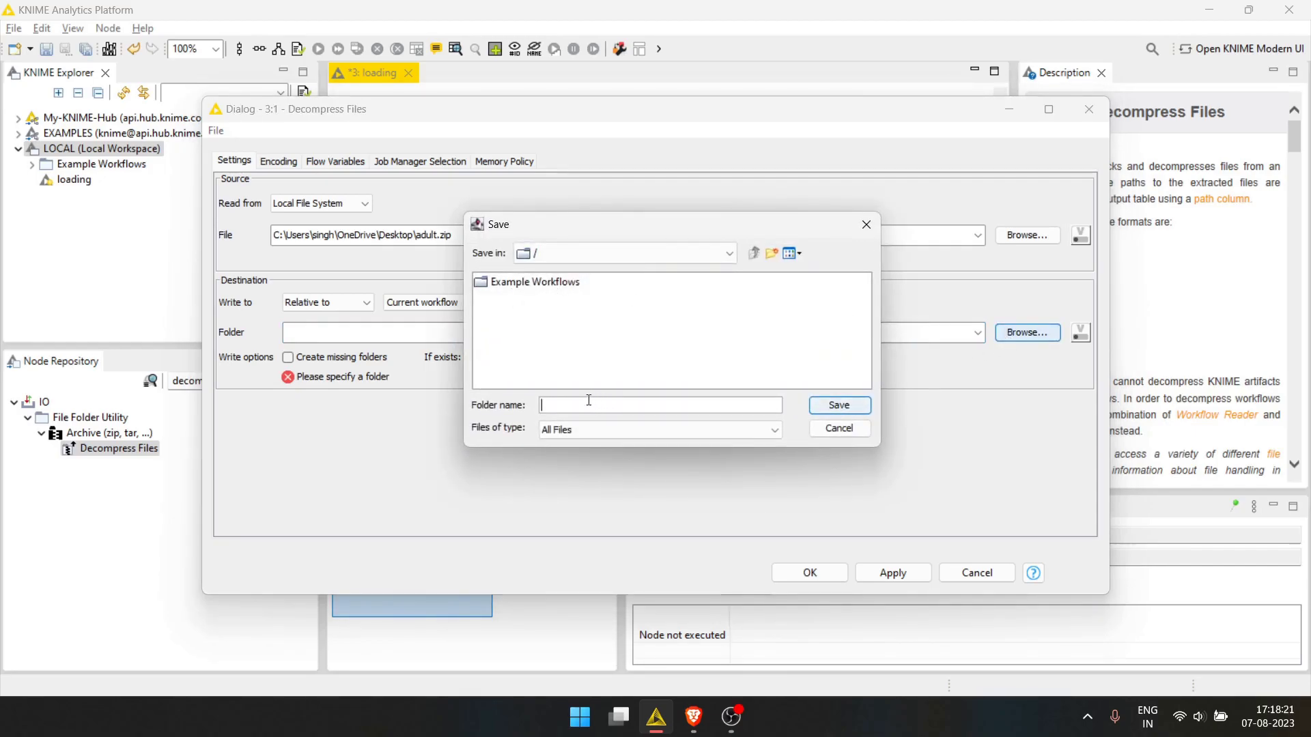
pyautogui.write('data')
pyautogui.press('BackSpace')
pyautogui.press('BackSpace')
pyautogui.press('BackSpace')
pyautogui.press('BackSpace')
pyautogui.write('adult')
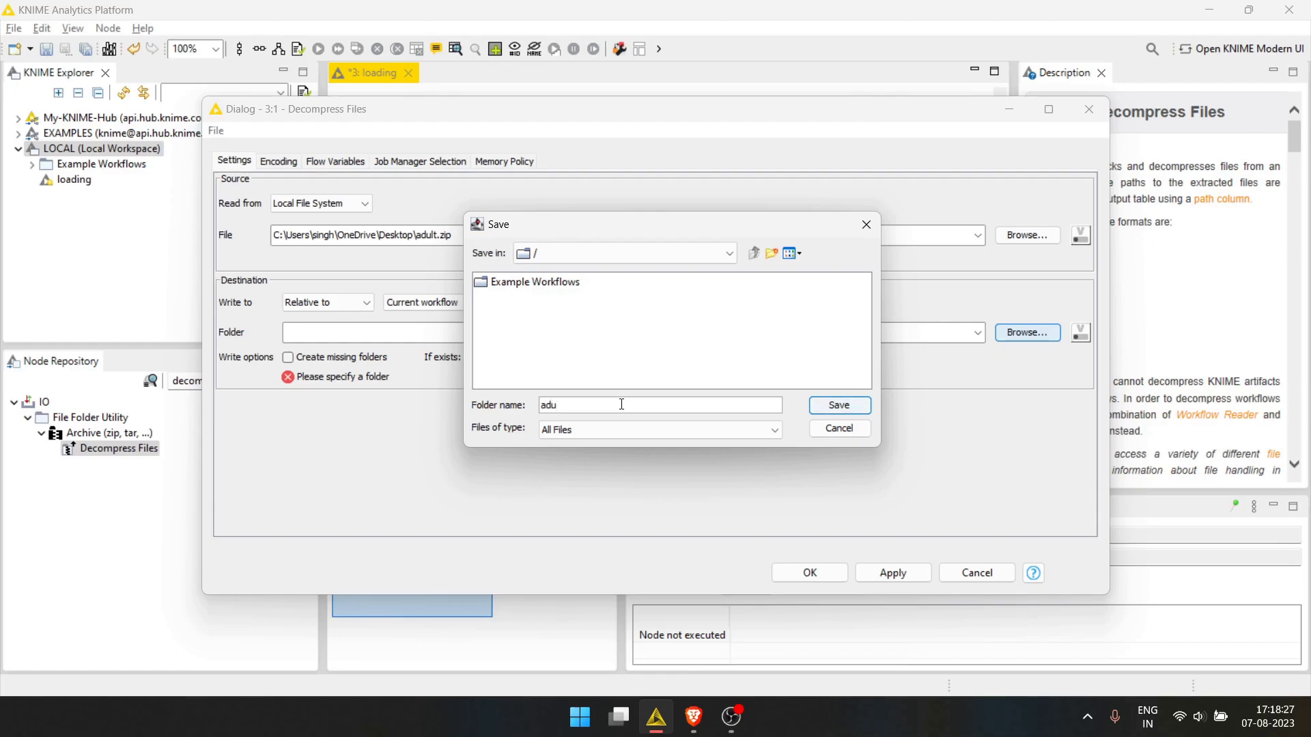
pyautogui.click(827, 409)
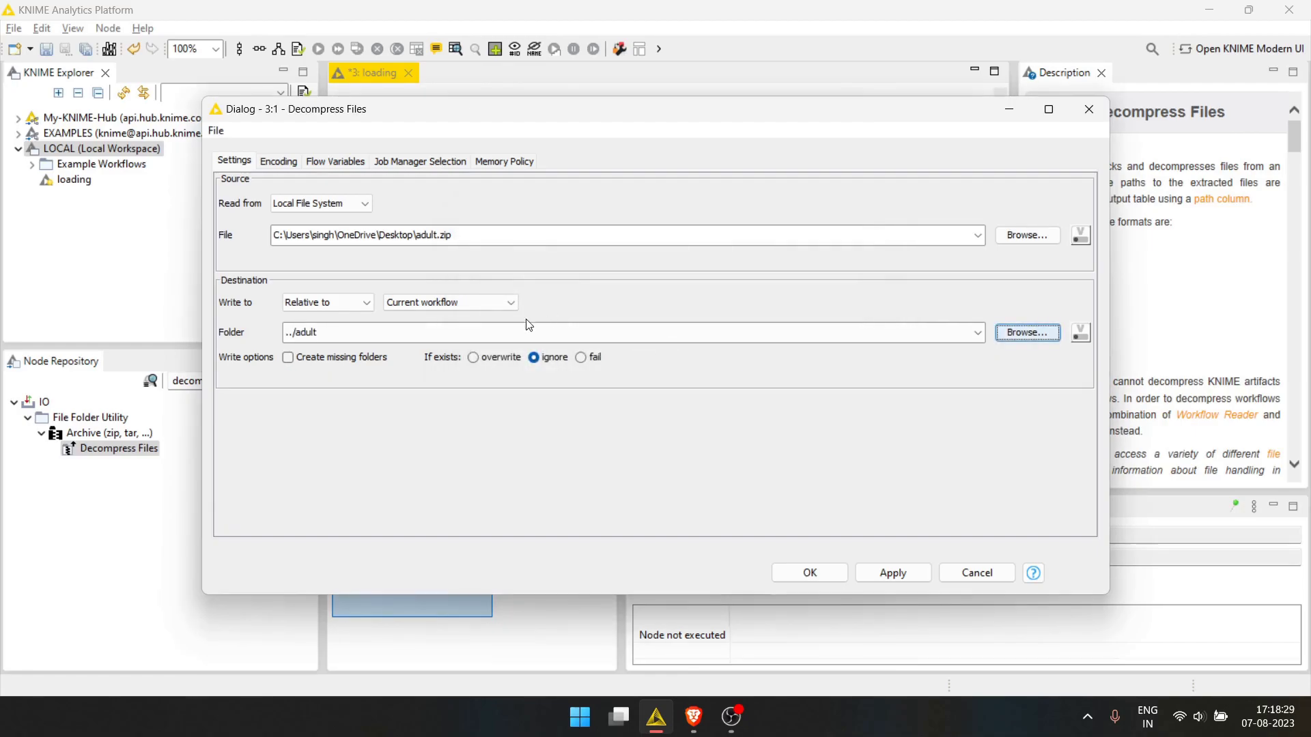
pyautogui.click(287, 357)
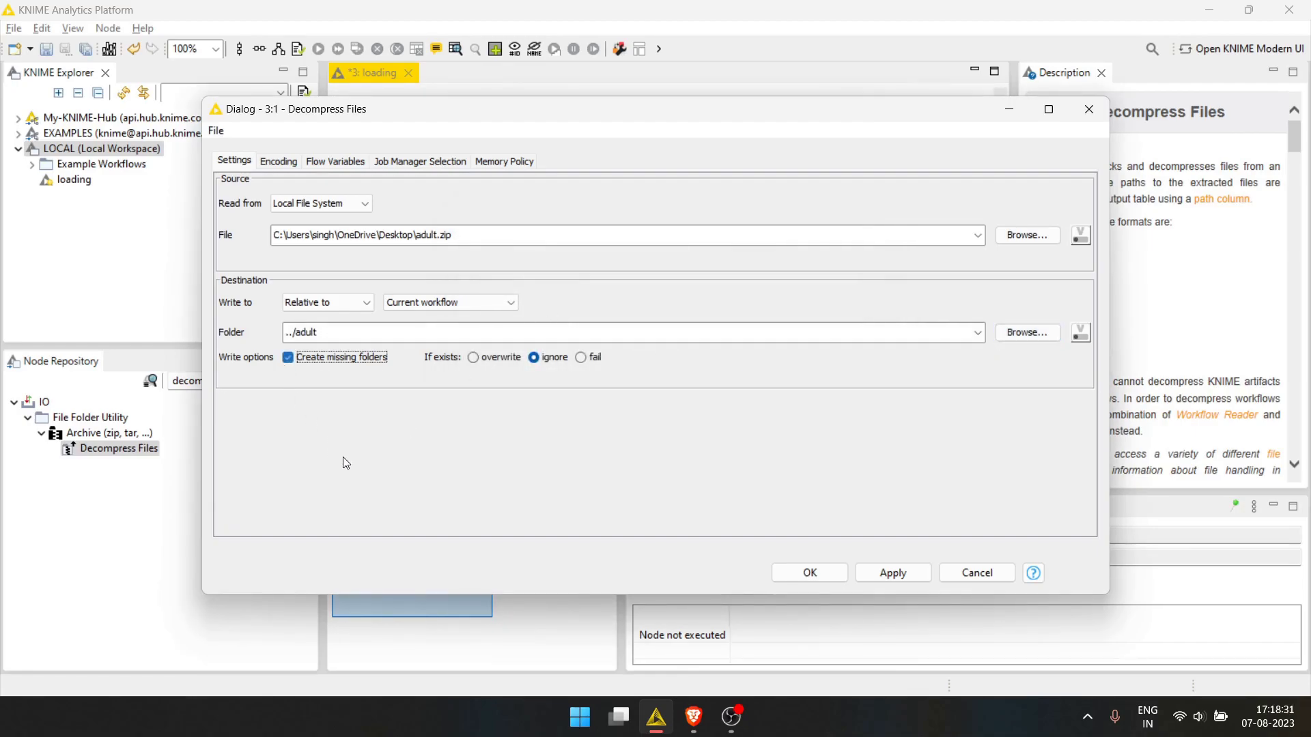
pyautogui.click(810, 572)
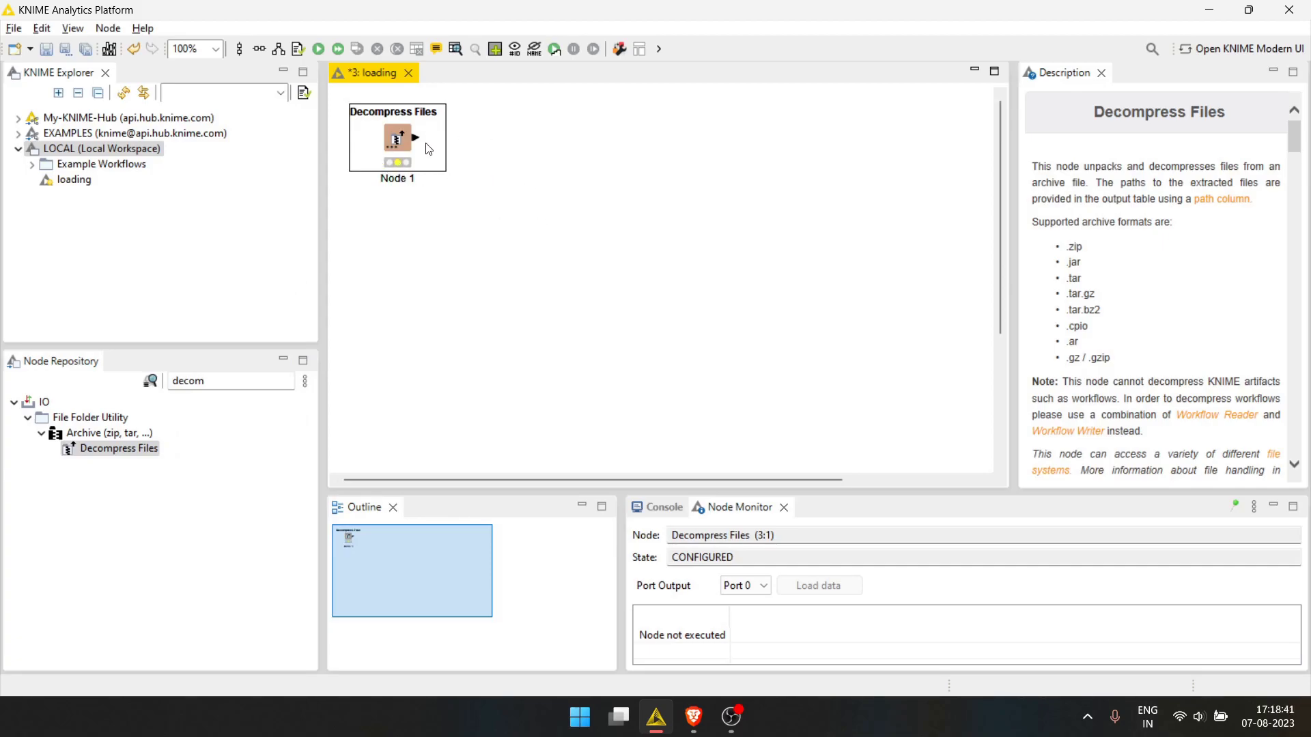
# - Execute the Decompress Files node
pyautogui.click(553, 175)
pyautogui.click(374, 121)
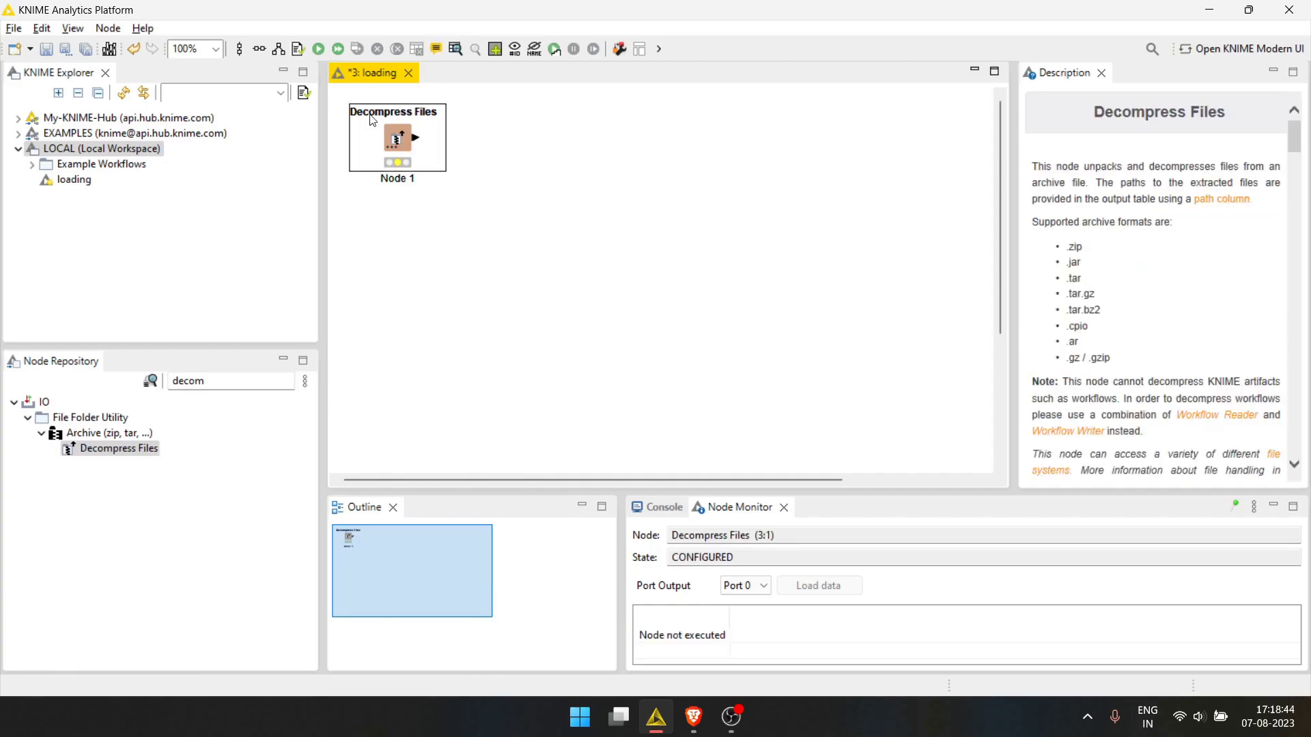
pyautogui.click(322, 48)
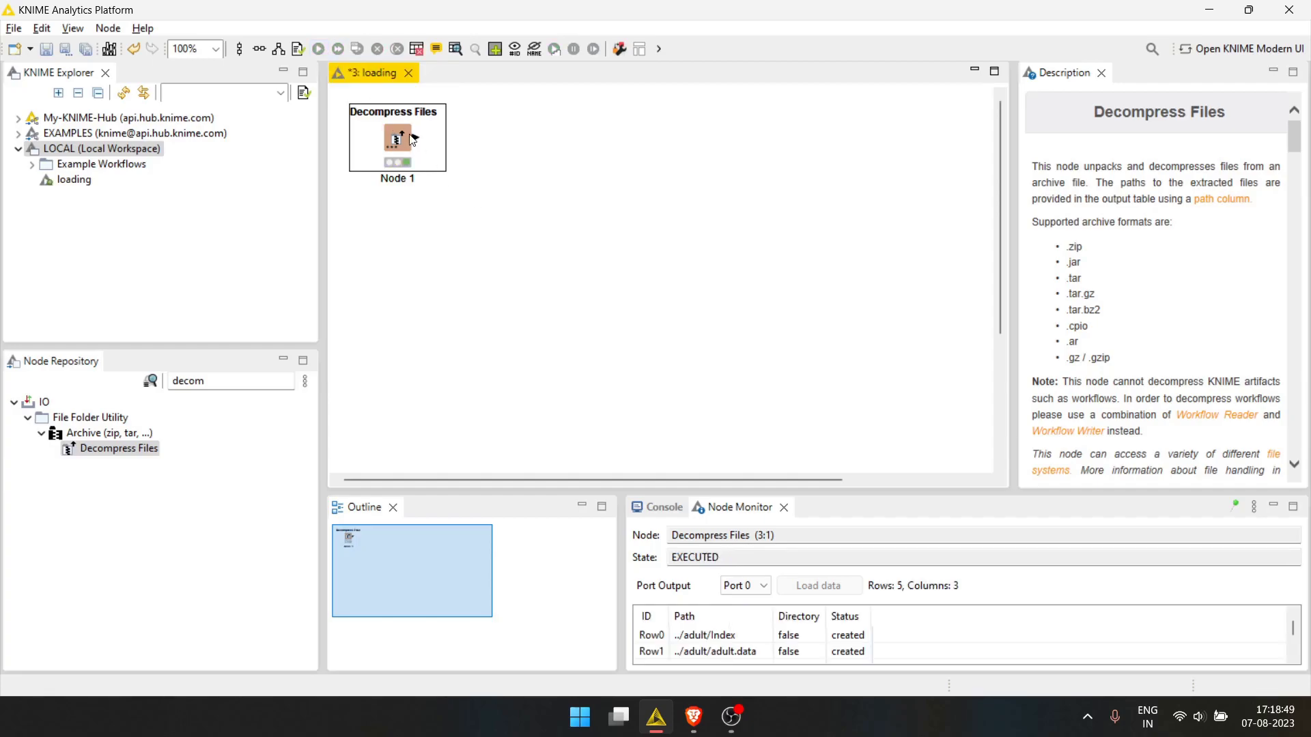
pyautogui.click(392, 146)
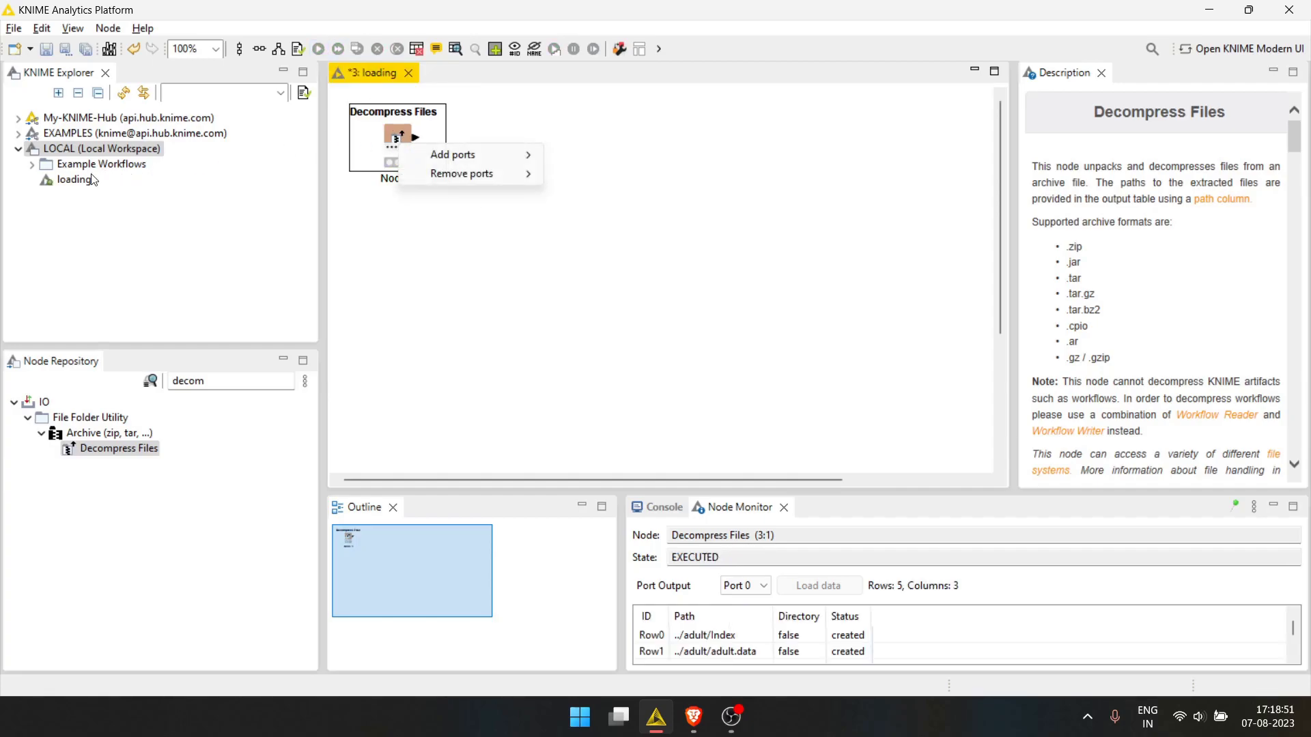
# - Refresh the local workspace and expand the new adult folder to see adult.data and its siblings
pyautogui.click(117, 149)
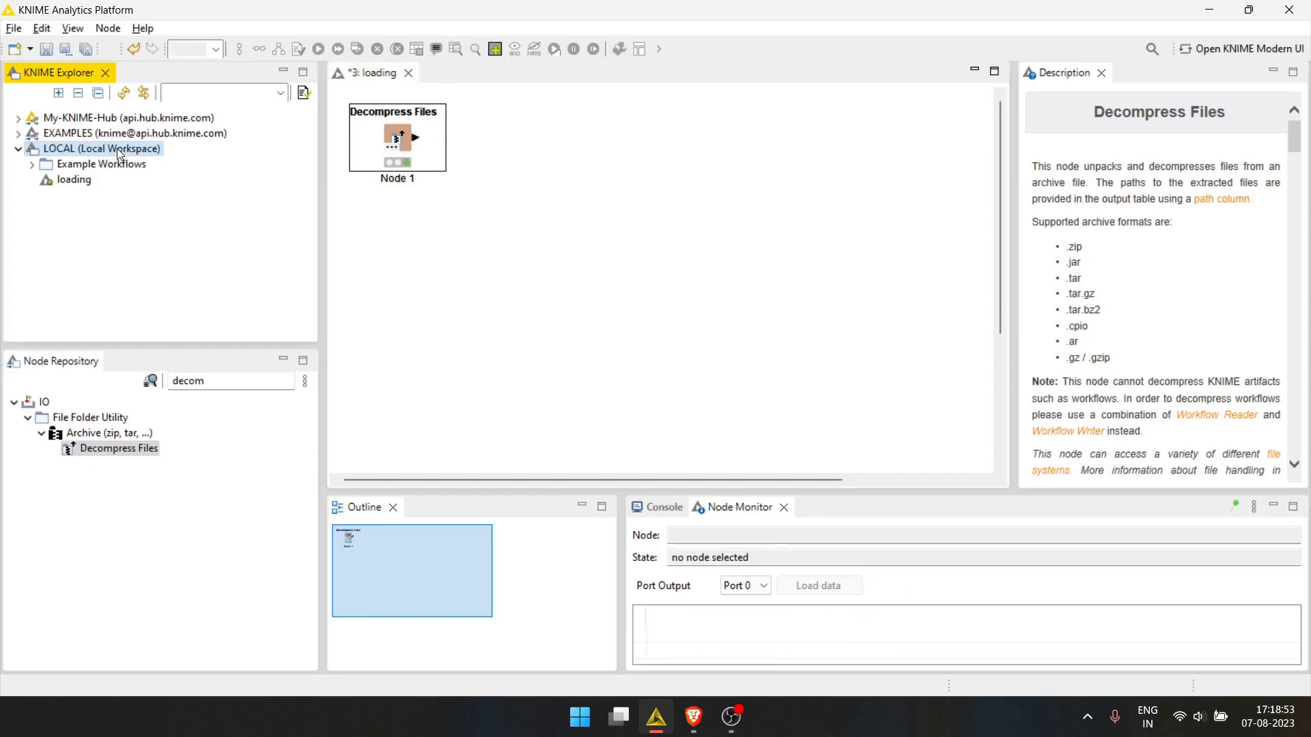
pyautogui.click(124, 94)
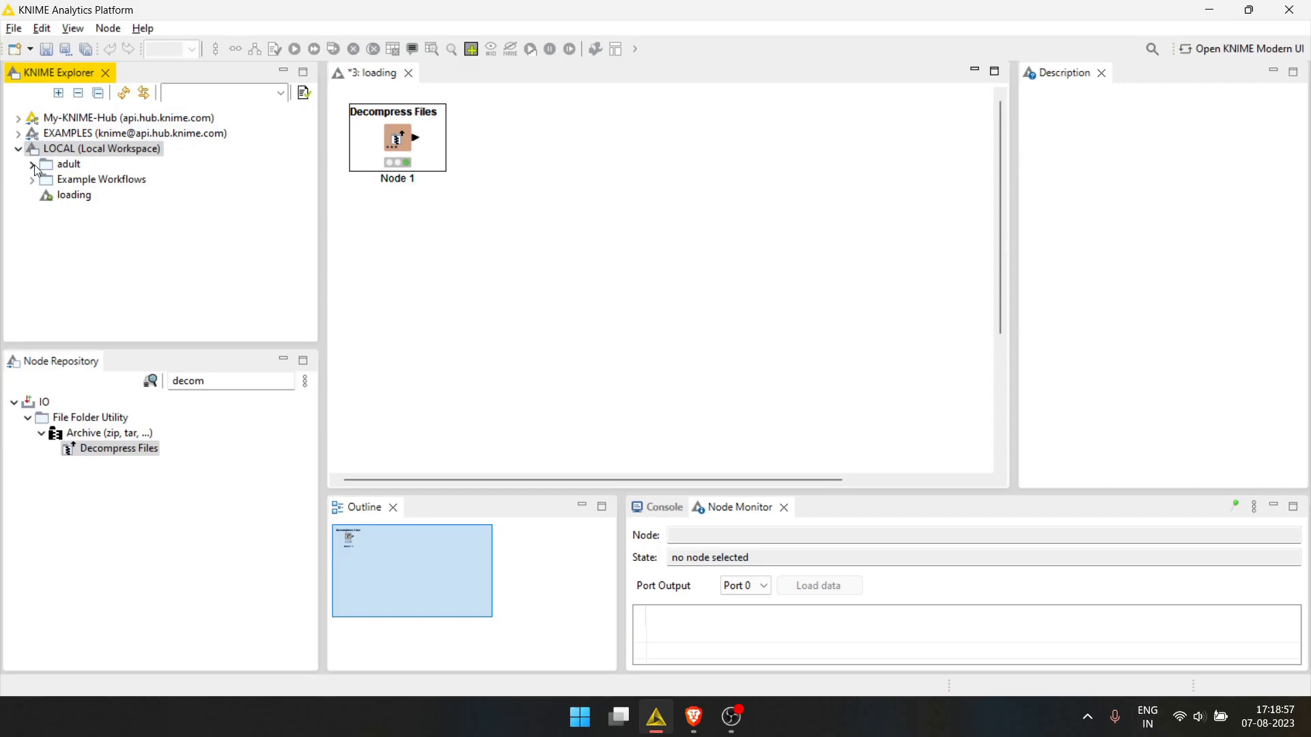
pyautogui.click(33, 165)
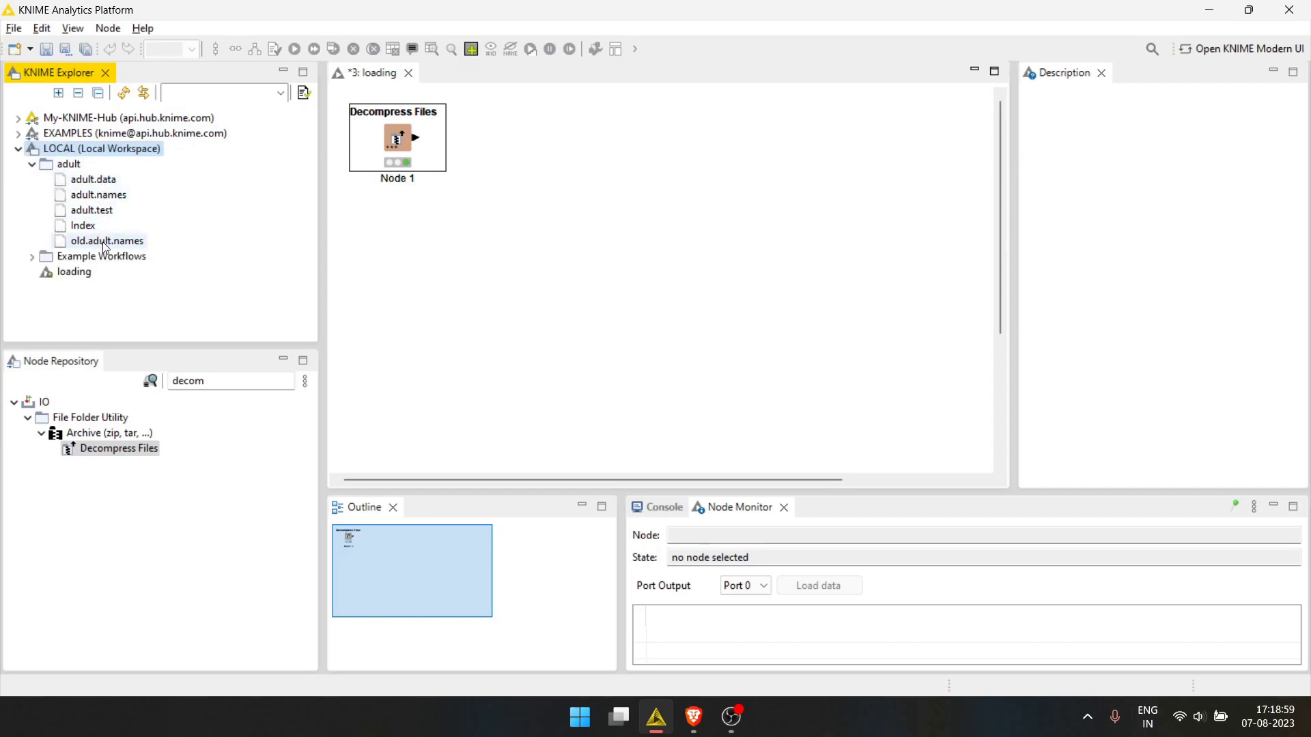
pyautogui.click(480, 186)
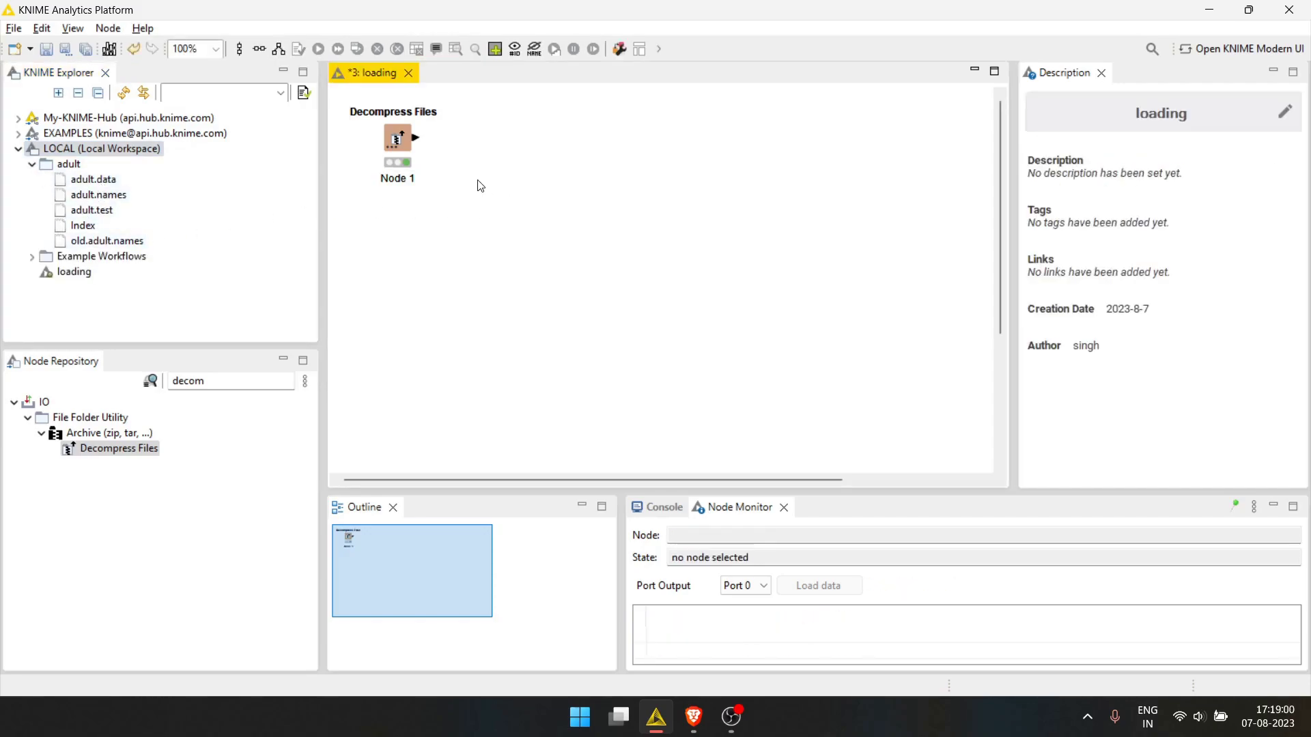
pyautogui.click(110, 186)
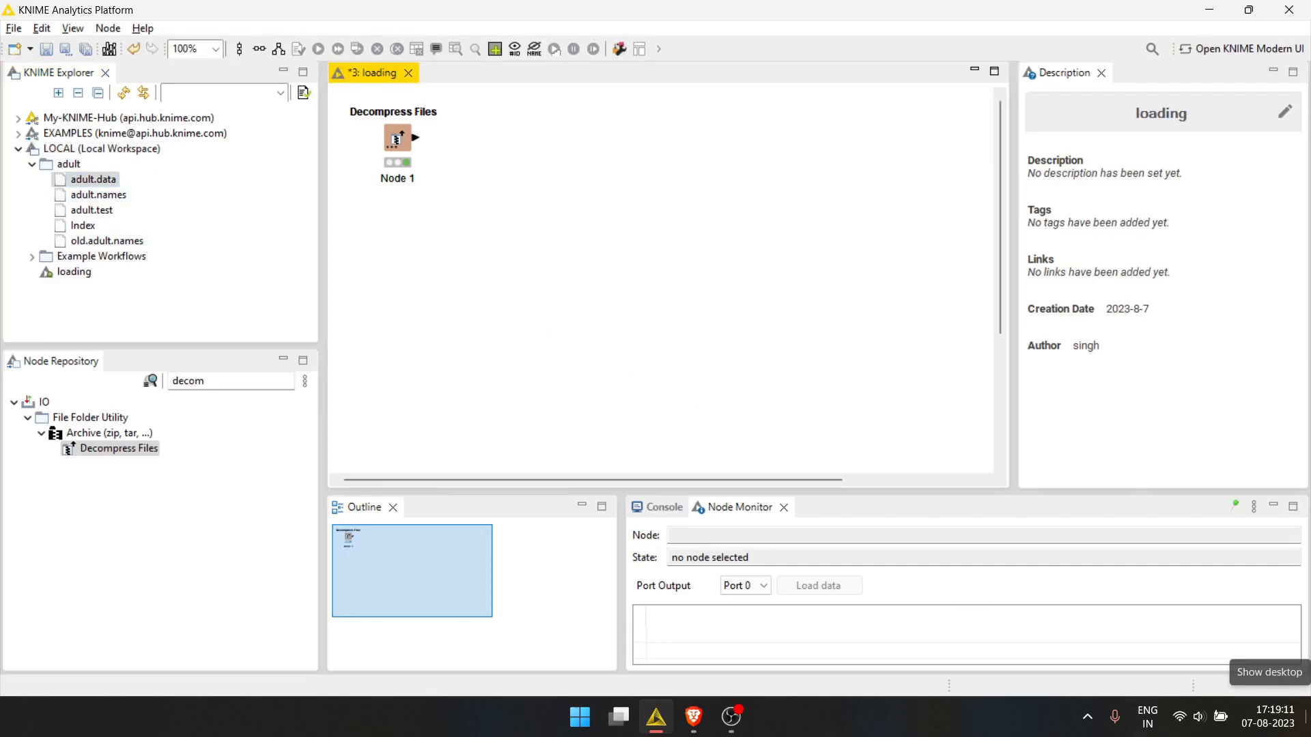
# - Open adult.data from the desktop adult archive in Notepad, review its records, then close Notepad
pyautogui.click(1306, 715)
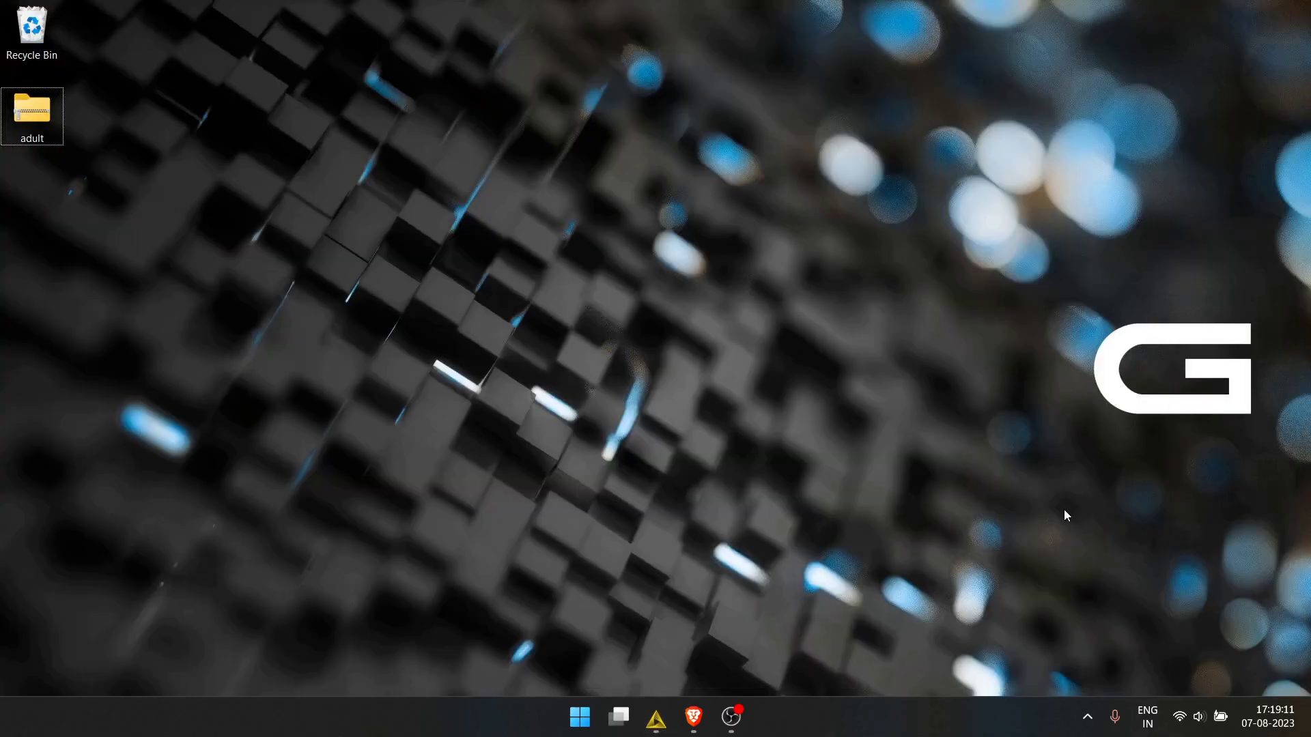
pyautogui.doubleClick(32, 110)
pyautogui.click(261, 158)
pyautogui.rightClick(241, 159)
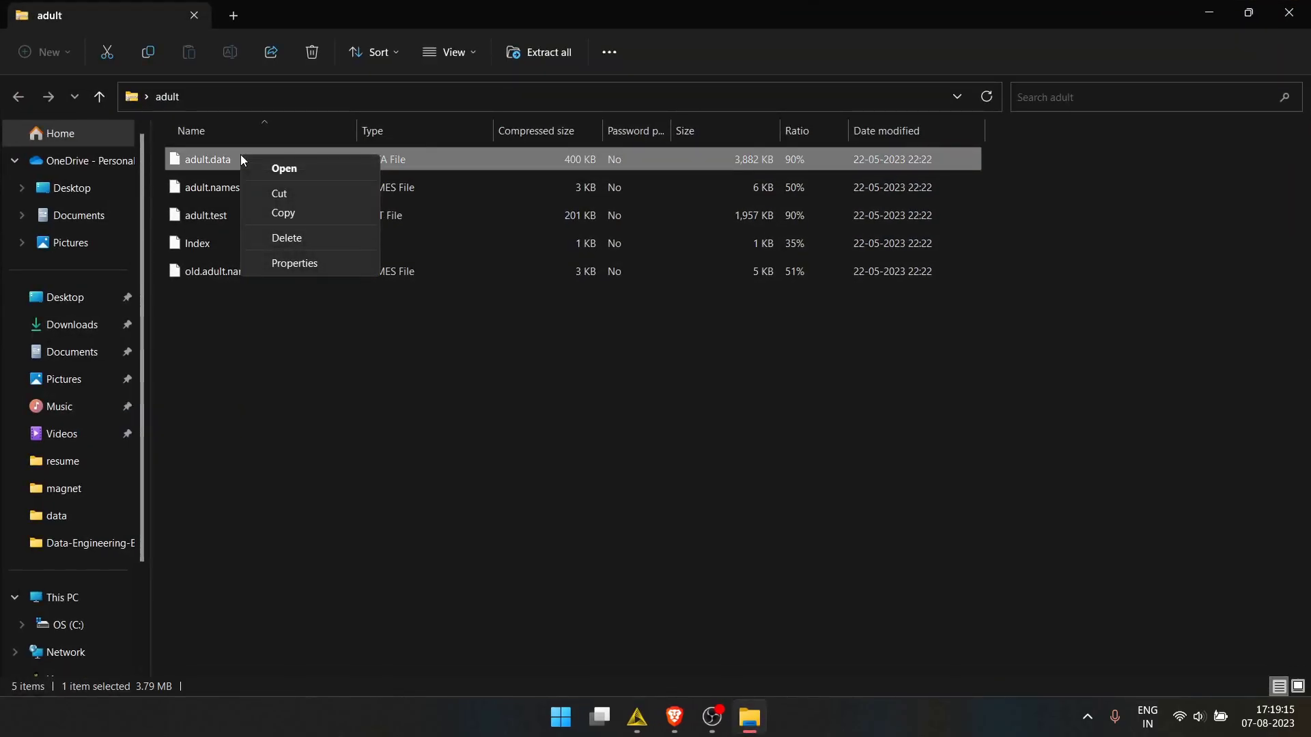
pyautogui.click(322, 170)
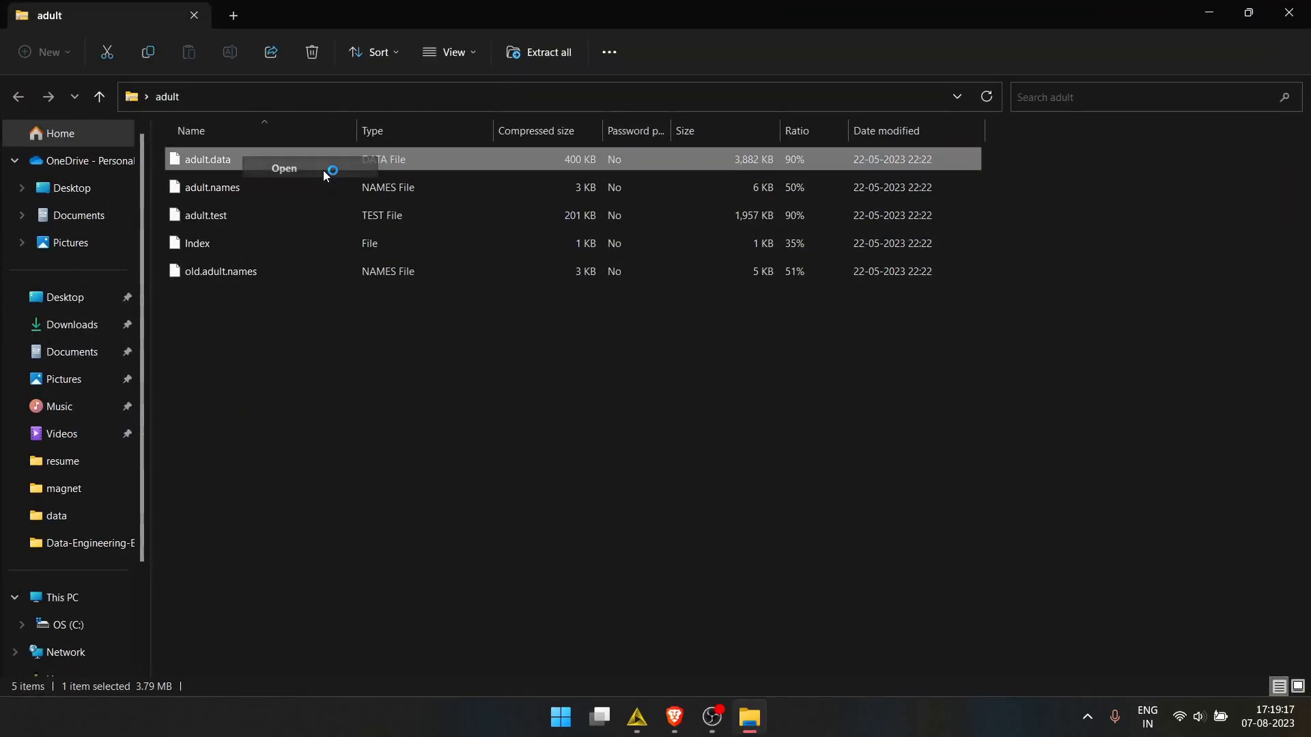
pyautogui.doubleClick(572, 268)
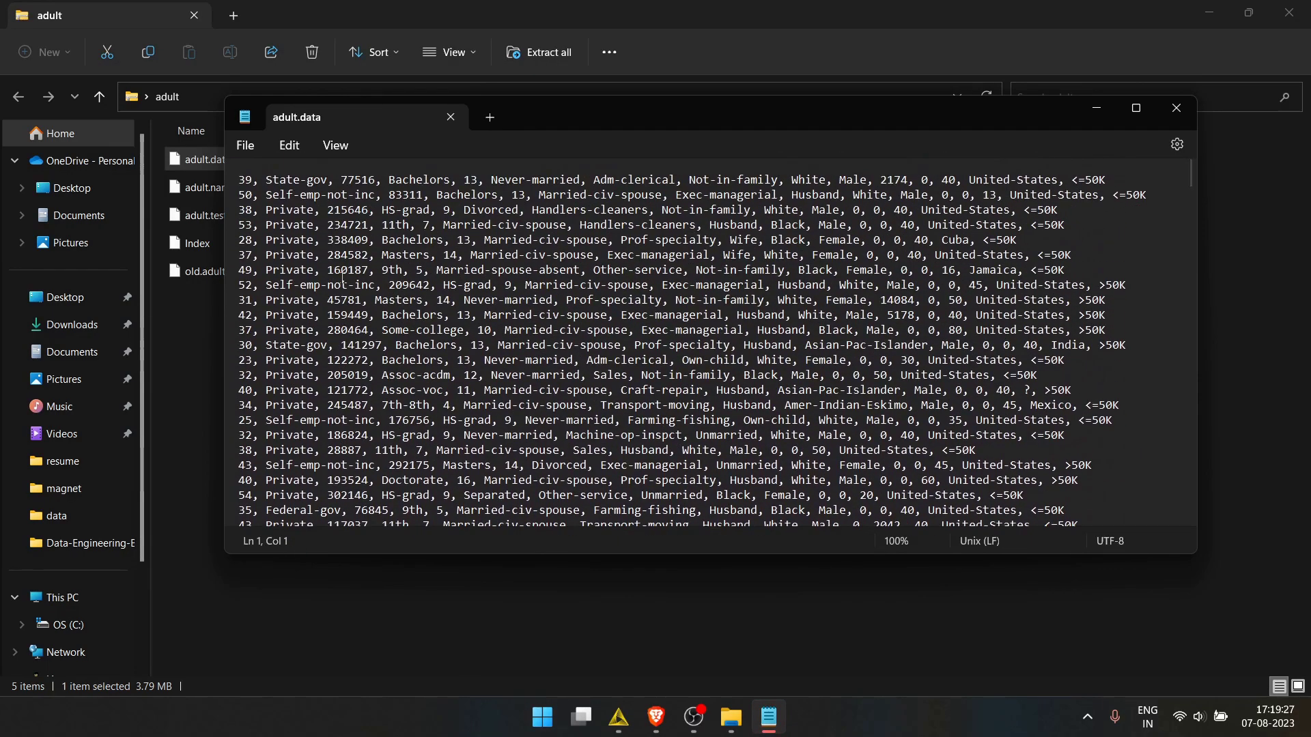
pyautogui.click(1167, 117)
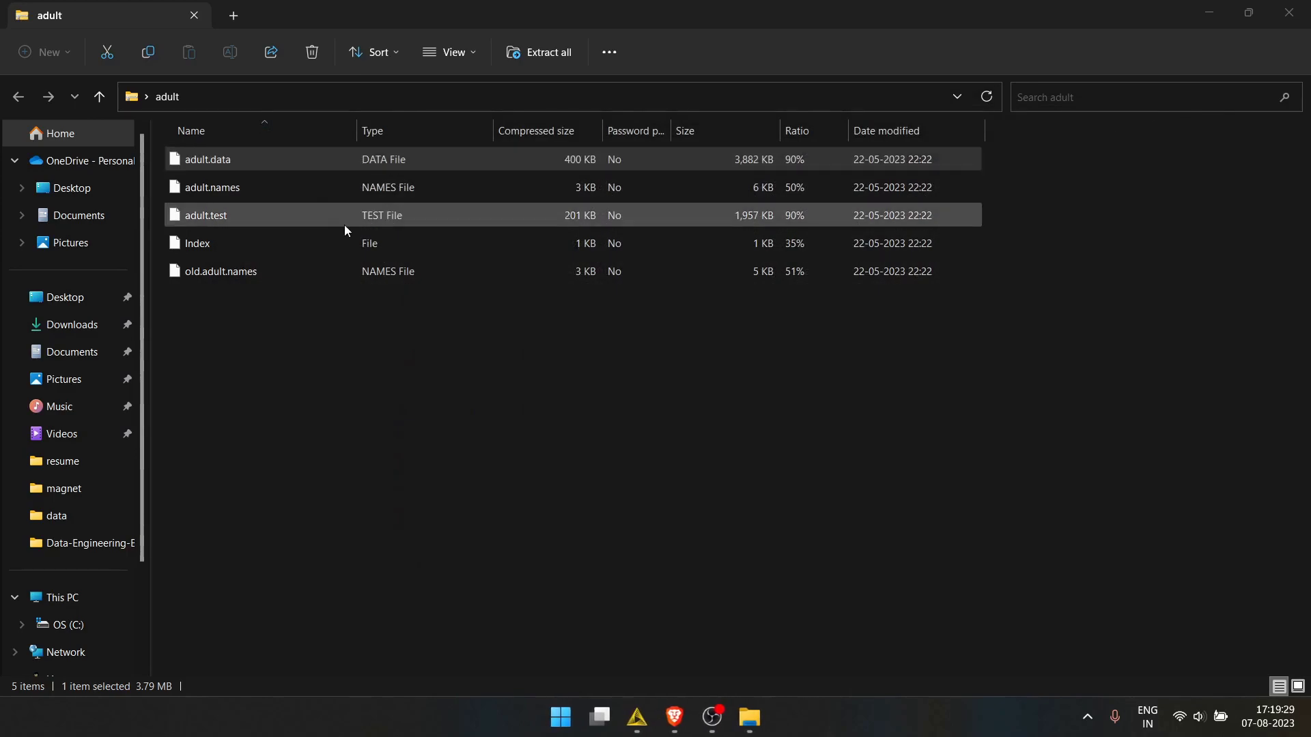
# - Search 'csv rea' and add a CSV Reader node below Decompress Files, opening its settings
pyautogui.click(637, 717)
pyautogui.moveTo(226, 375); pyautogui.dragTo(169, 383)
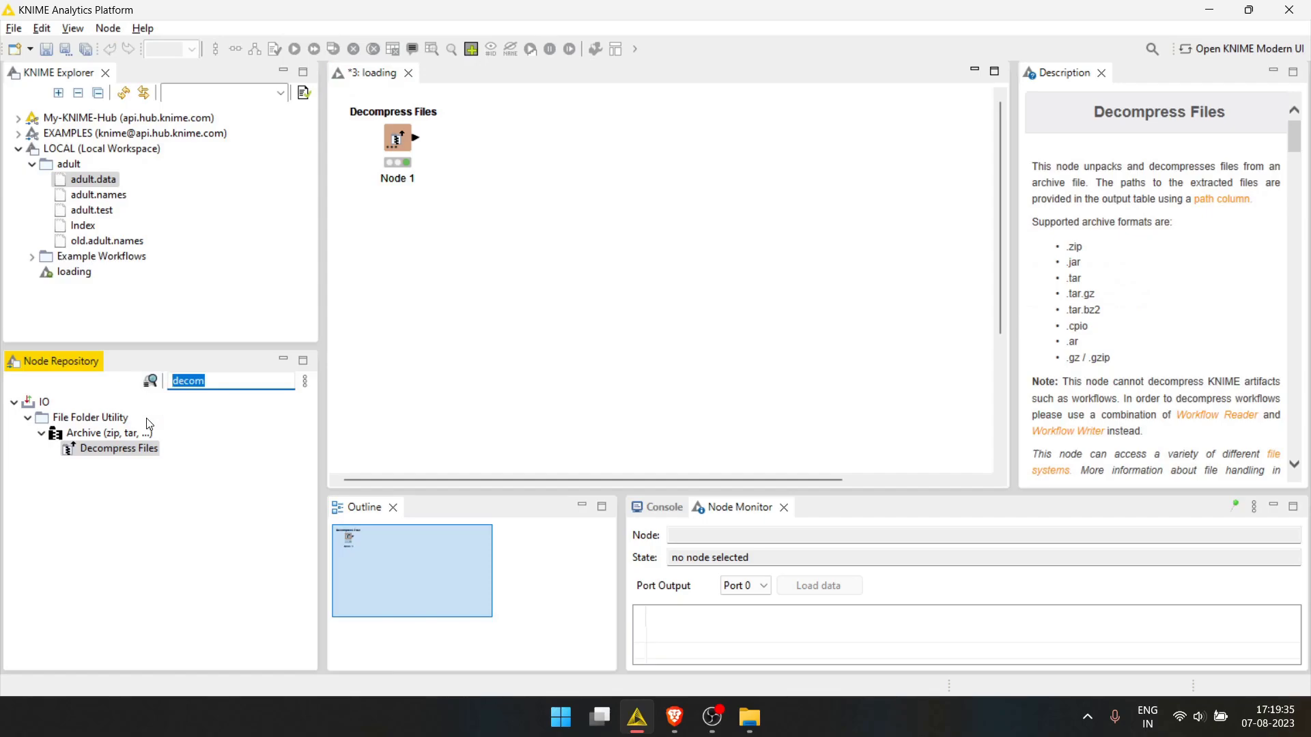
pyautogui.write('csv')
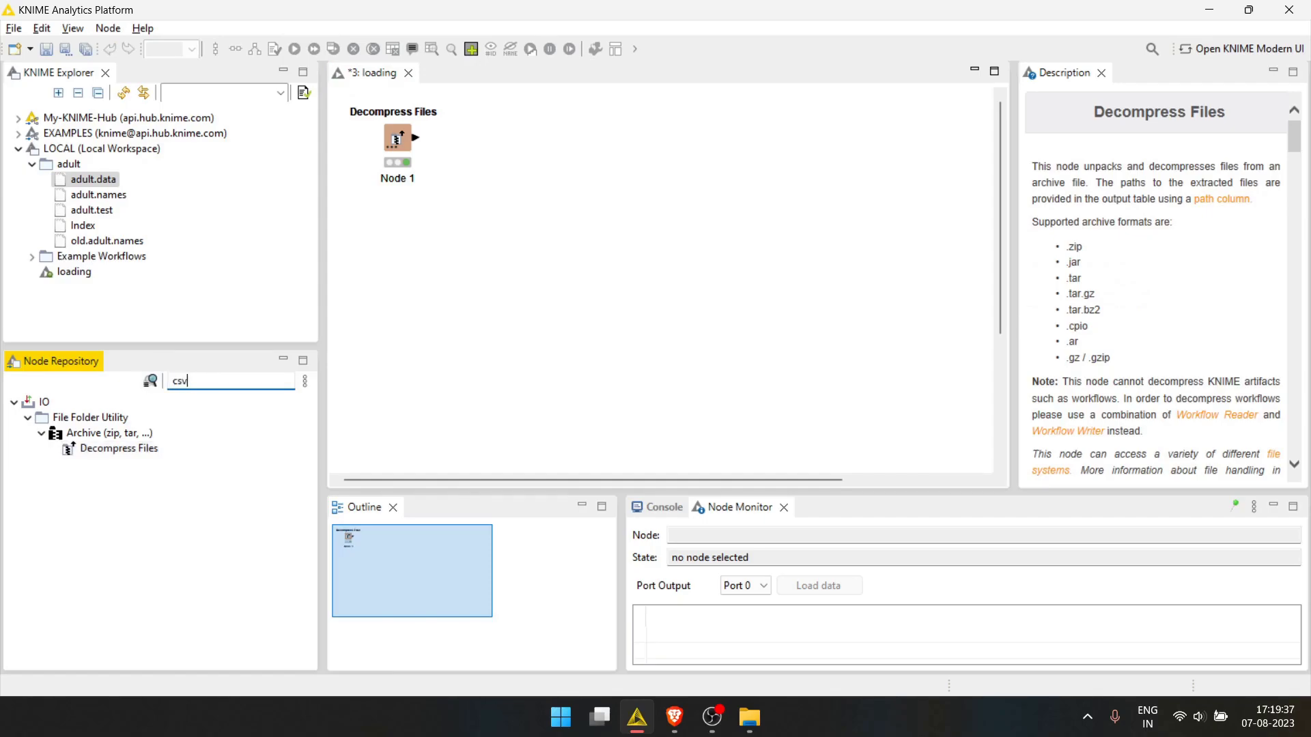
pyautogui.write(' rea')
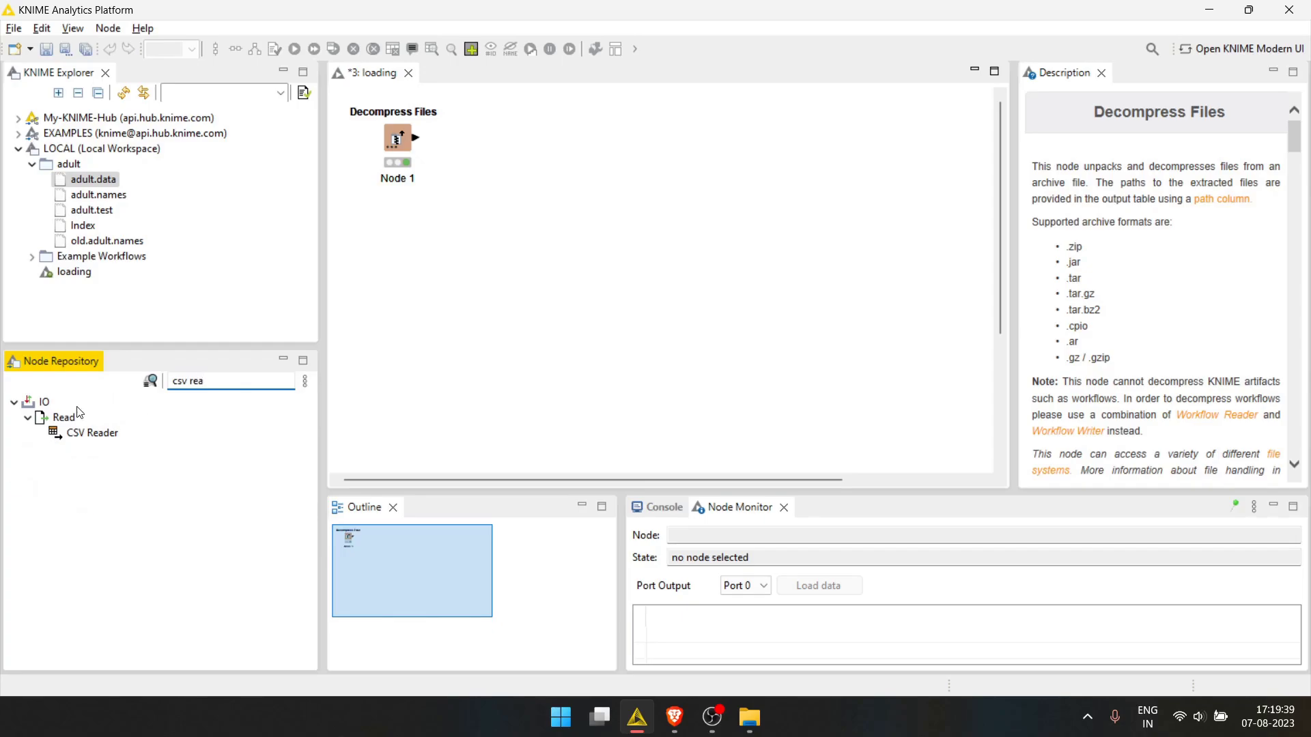
pyautogui.moveTo(89, 432); pyautogui.dragTo(398, 243)
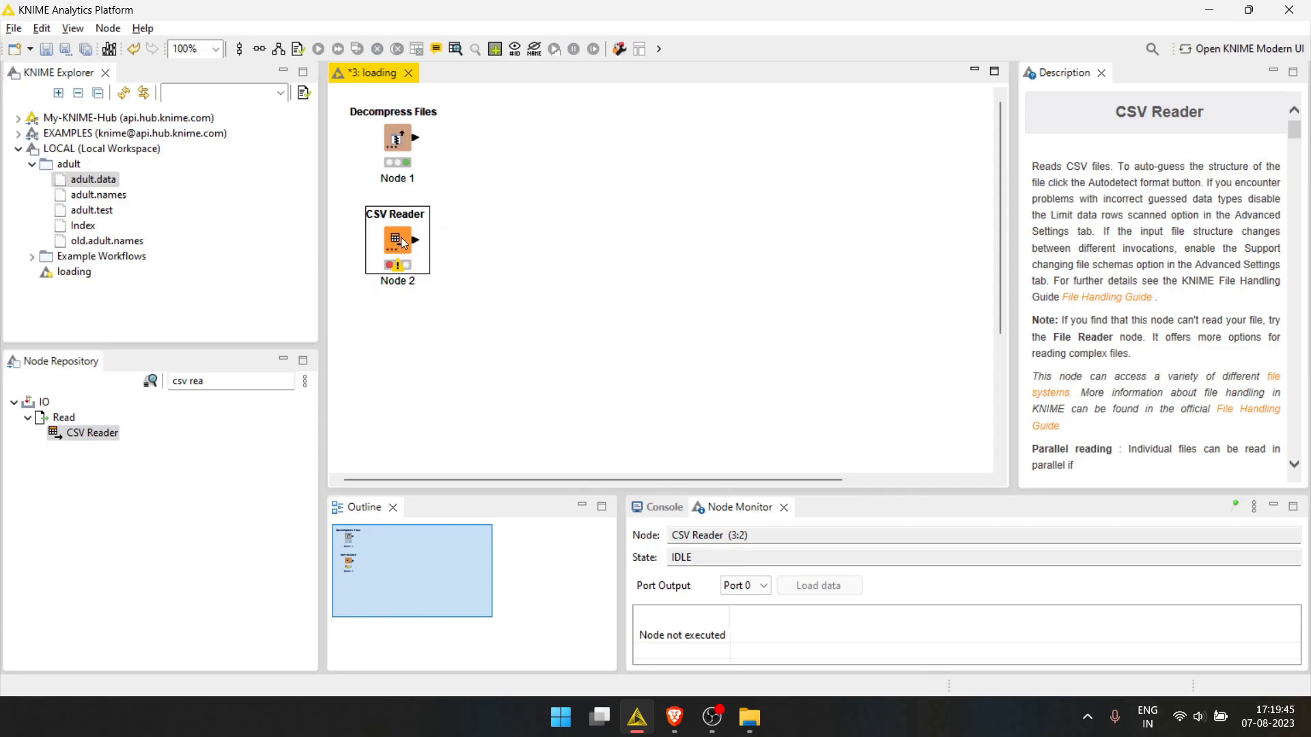
pyautogui.doubleClick(404, 243)
# - Point the CSV Reader at ../adult/adult.data relative to the current workflow and autodetect its format
pyautogui.click(328, 107)
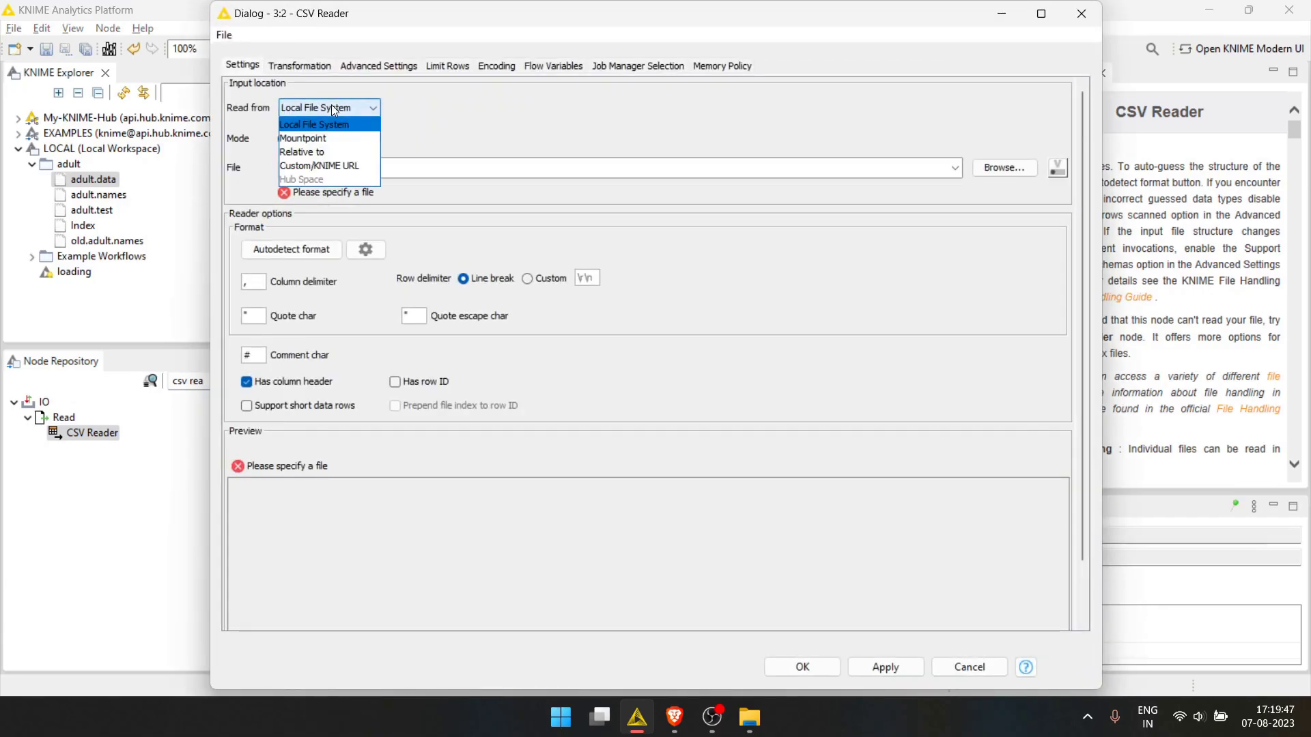
pyautogui.click(303, 145)
pyautogui.click(467, 109)
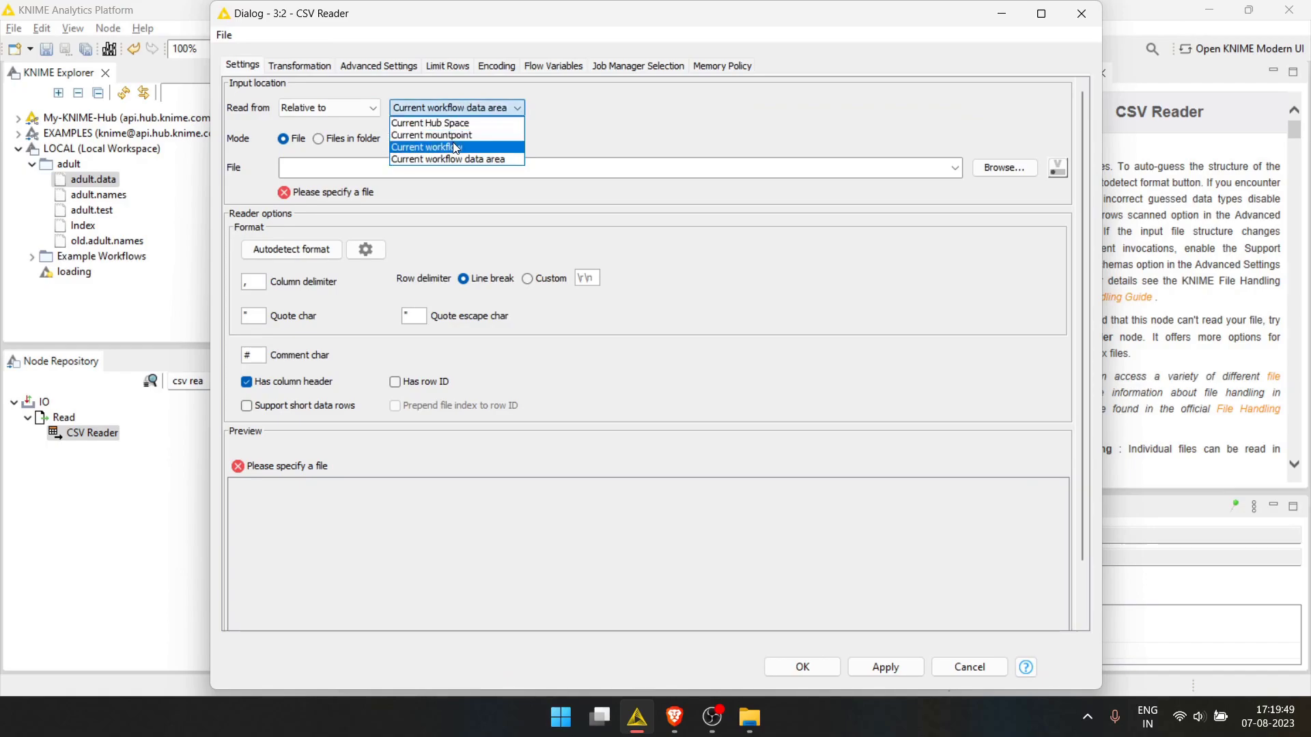
pyautogui.click(437, 147)
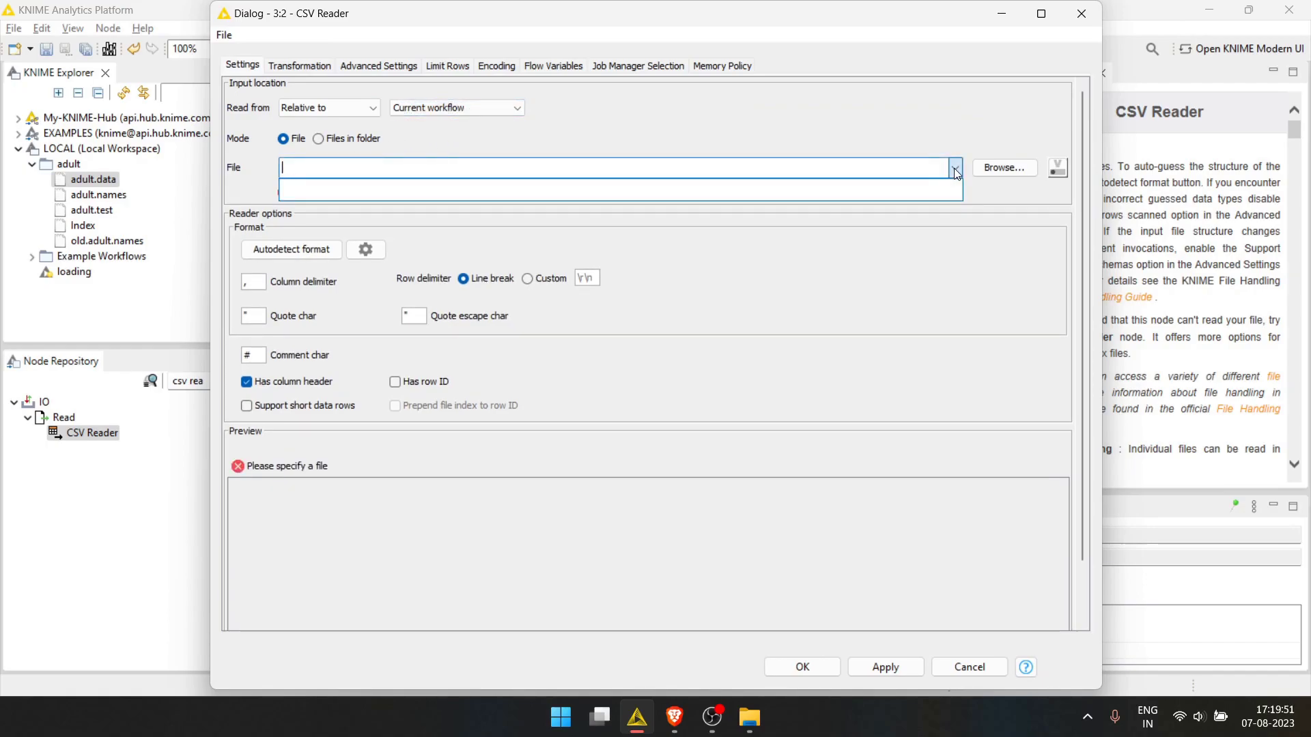
pyautogui.click(1002, 169)
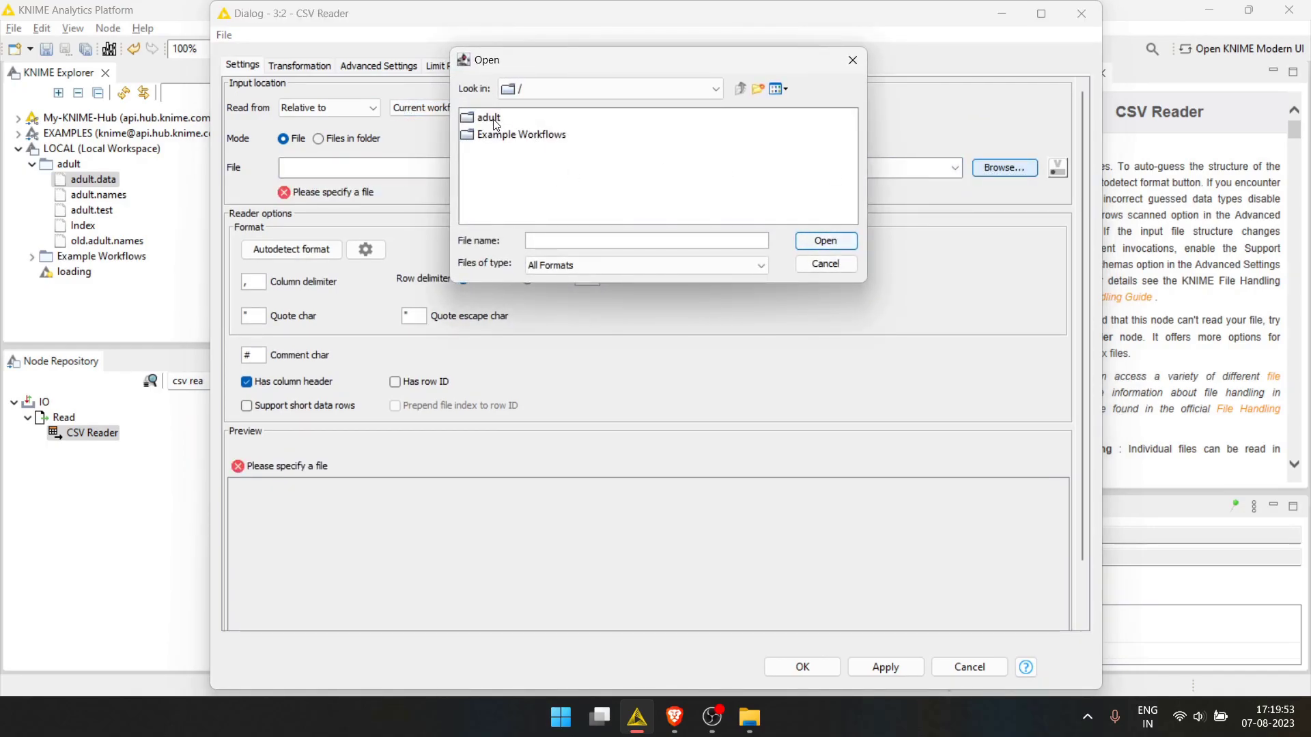
pyautogui.doubleClick(488, 118)
pyautogui.click(636, 264)
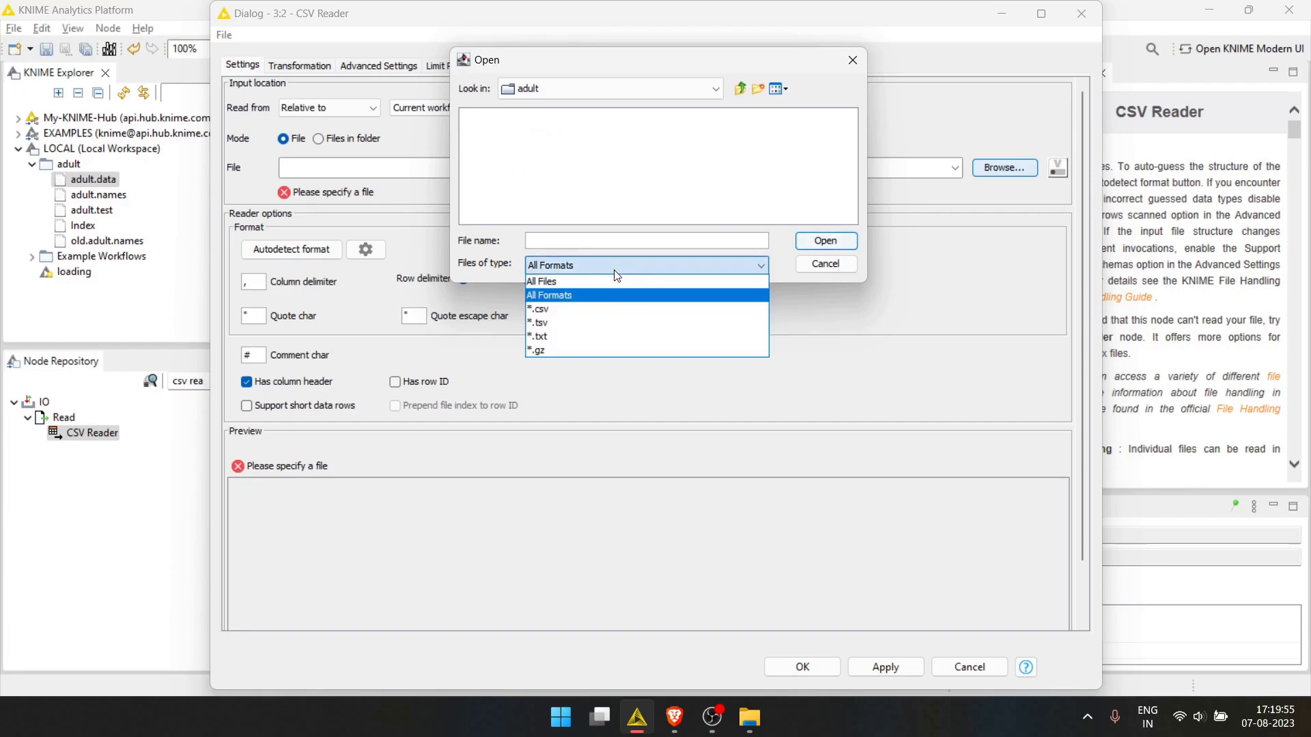
pyautogui.click(634, 292)
pyautogui.doubleClick(514, 117)
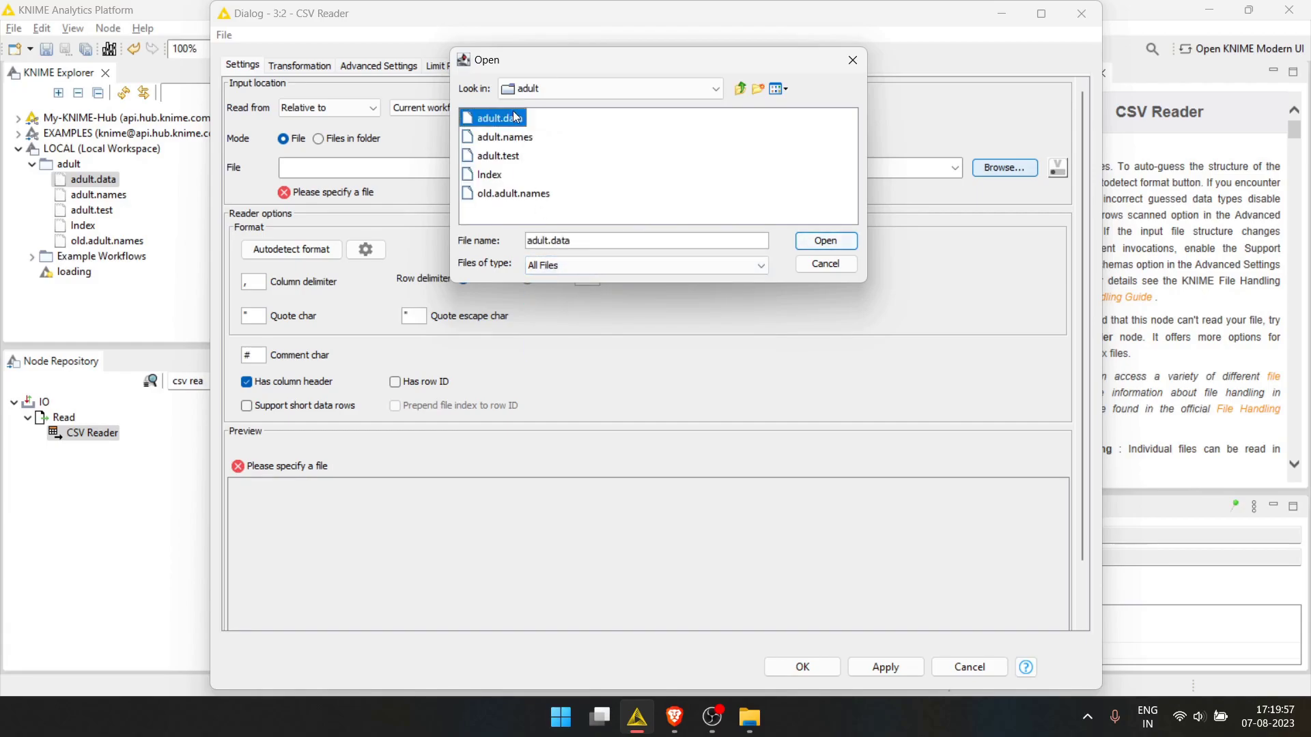
pyautogui.scroll(-1, 478, 509)
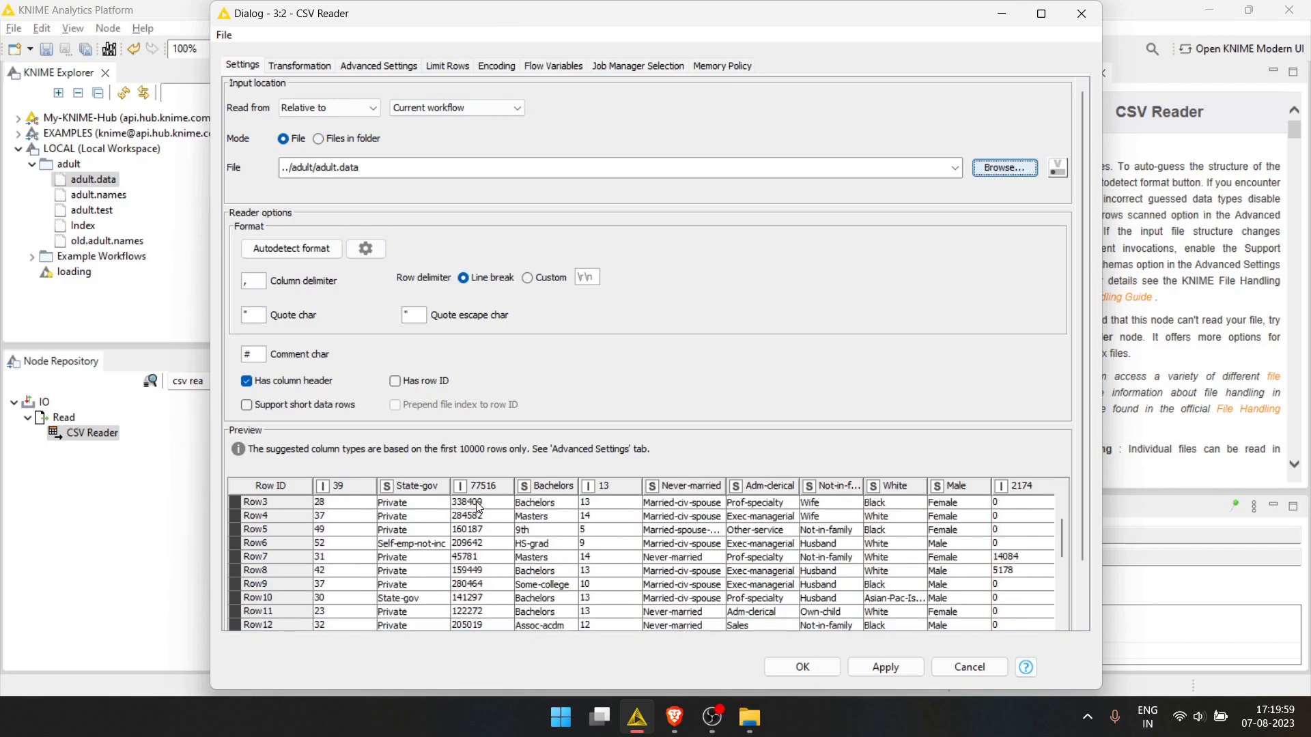
pyautogui.scroll(1, 479, 508)
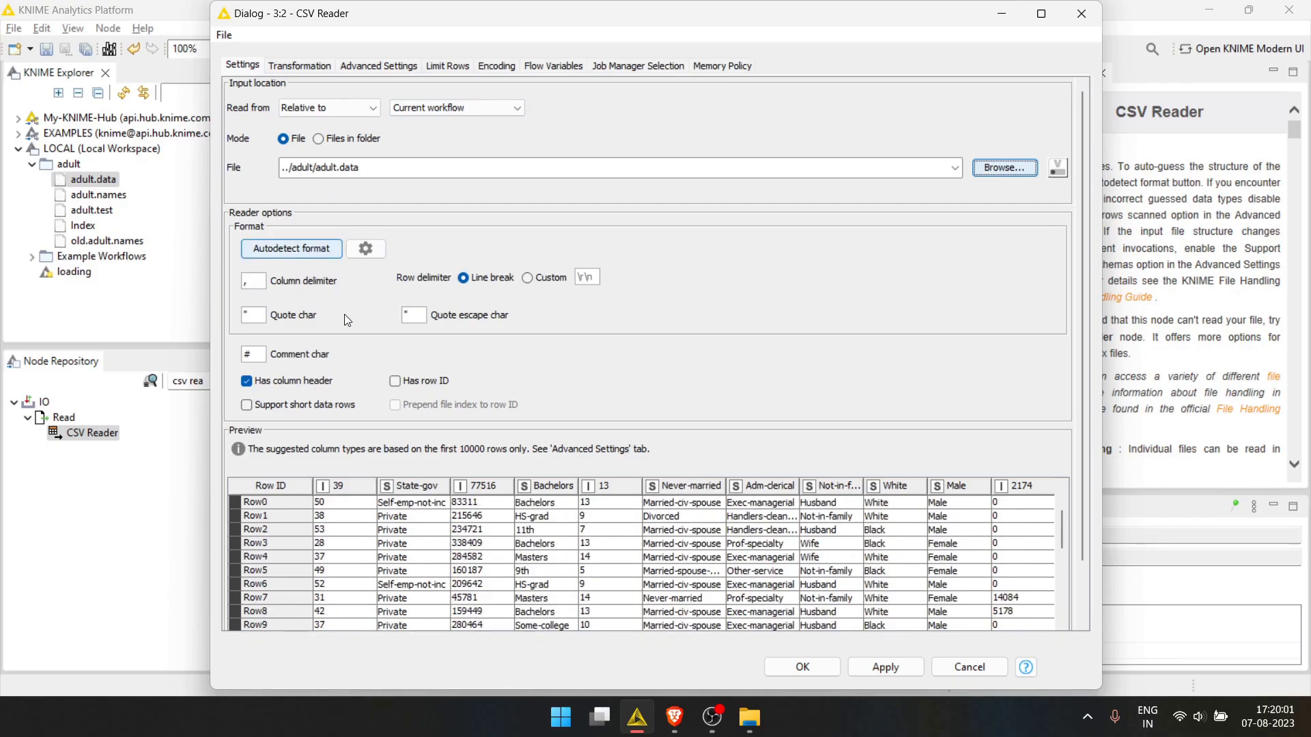
pyautogui.click(320, 246)
pyautogui.click(802, 665)
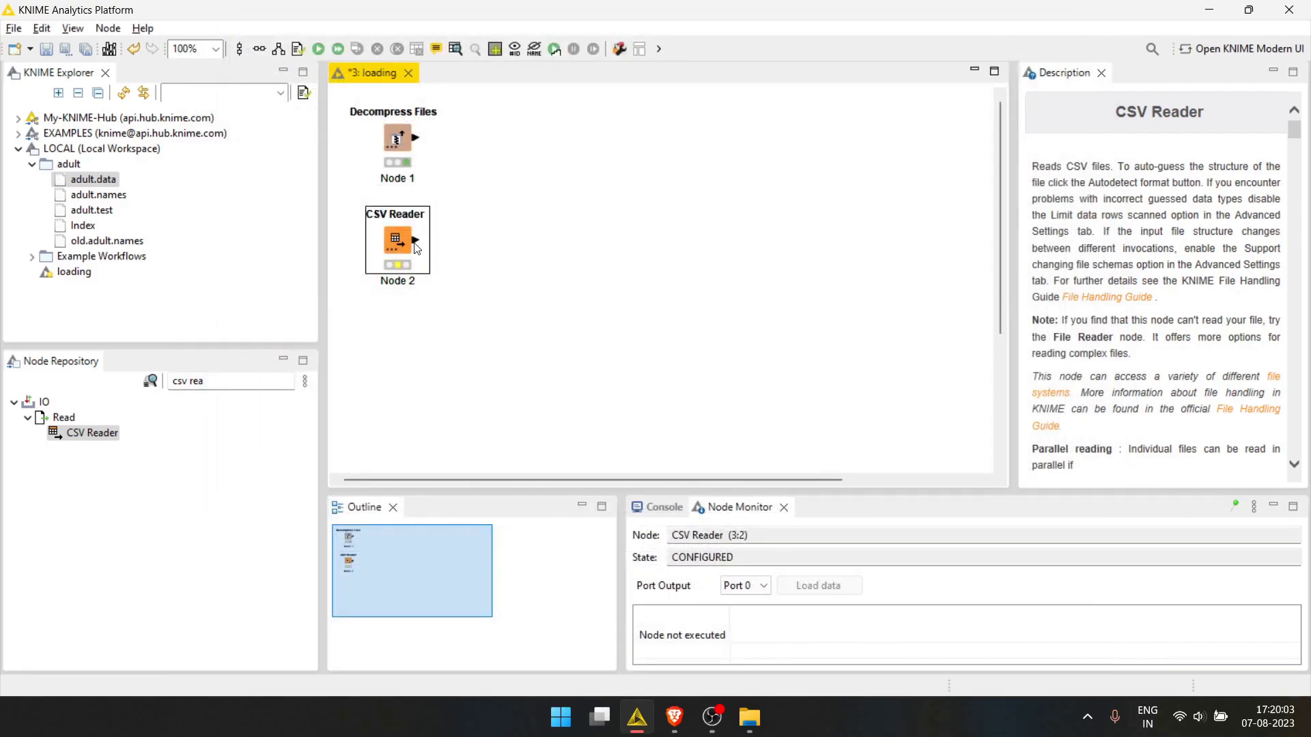
pyautogui.press('F7')
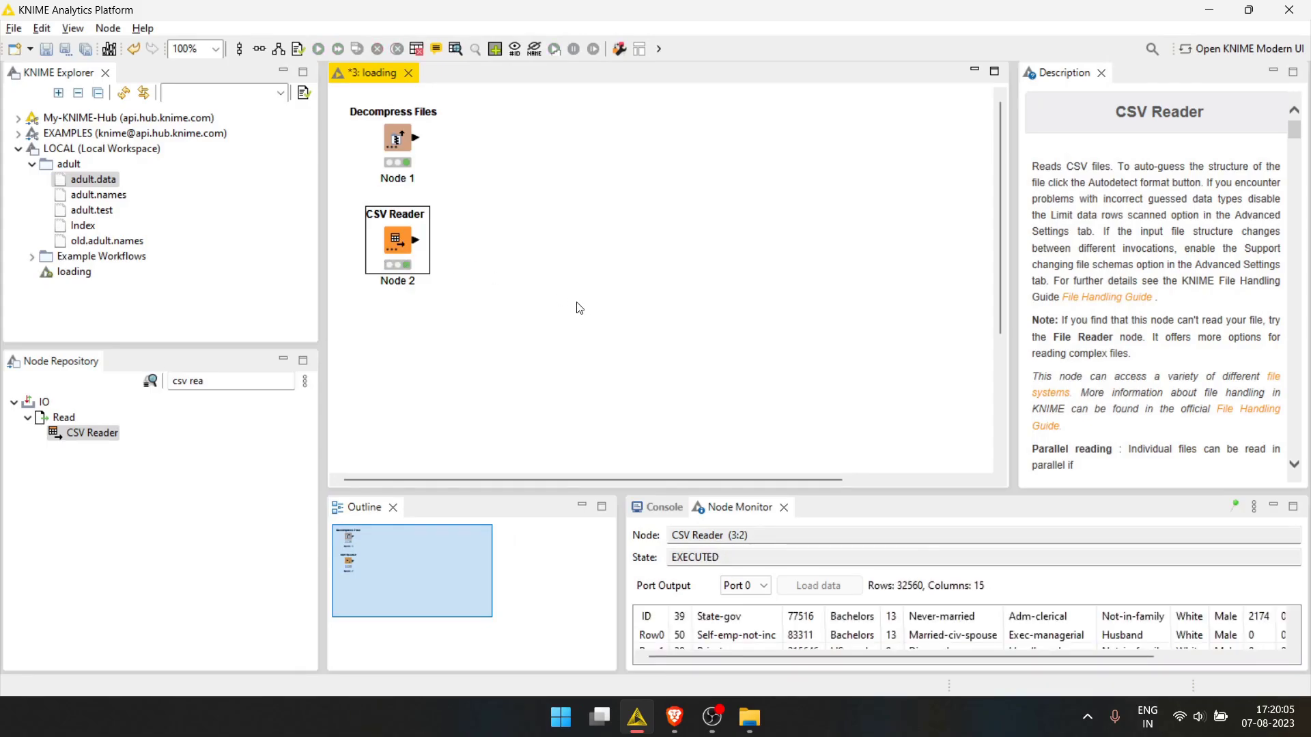
pyautogui.moveTo(857, 490); pyautogui.dragTo(854, 424)
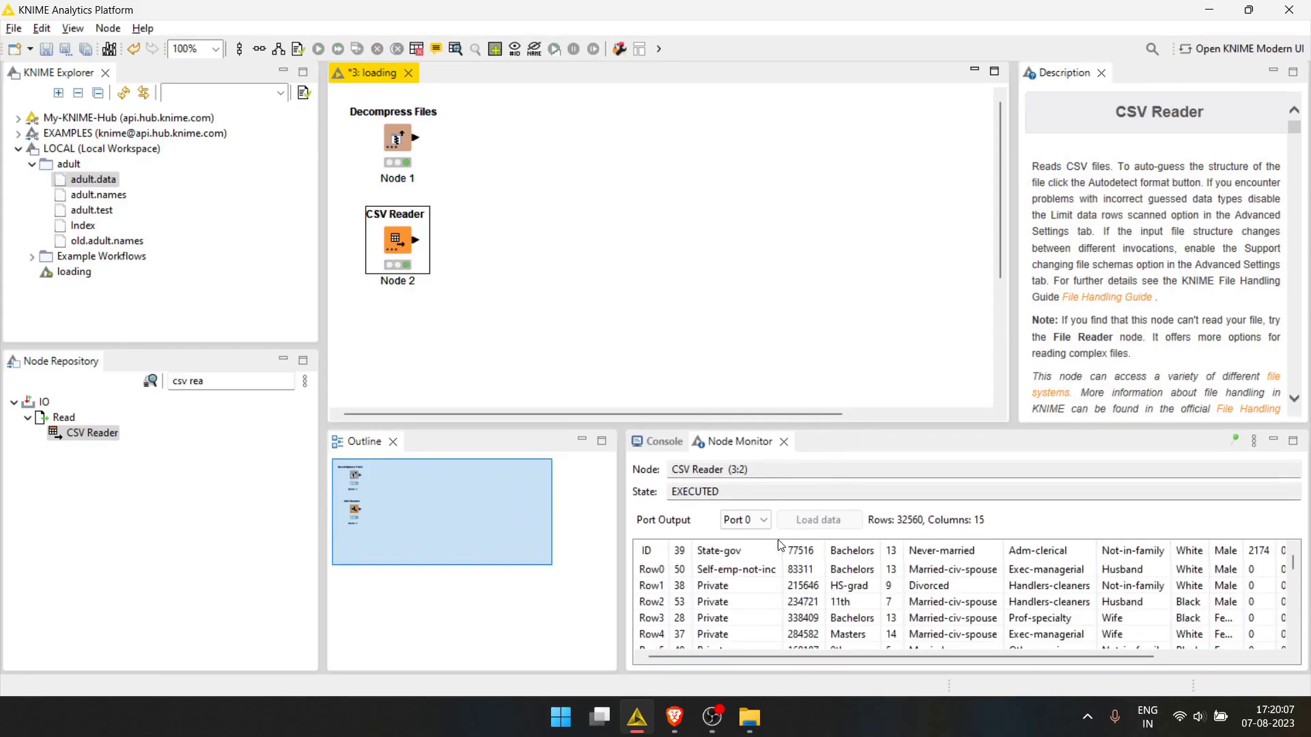
pyautogui.moveTo(783, 653); pyautogui.dragTo(1027, 656)
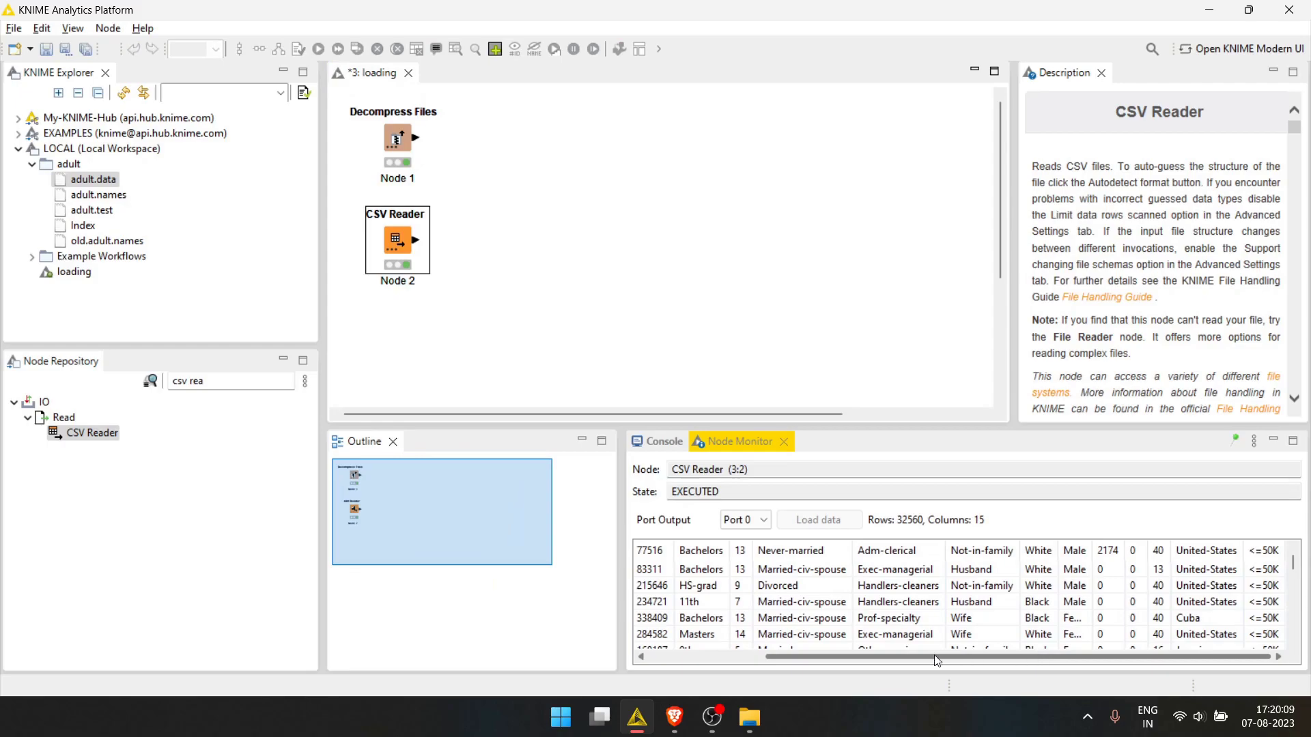
pyautogui.moveTo(934, 653); pyautogui.dragTo(818, 656)
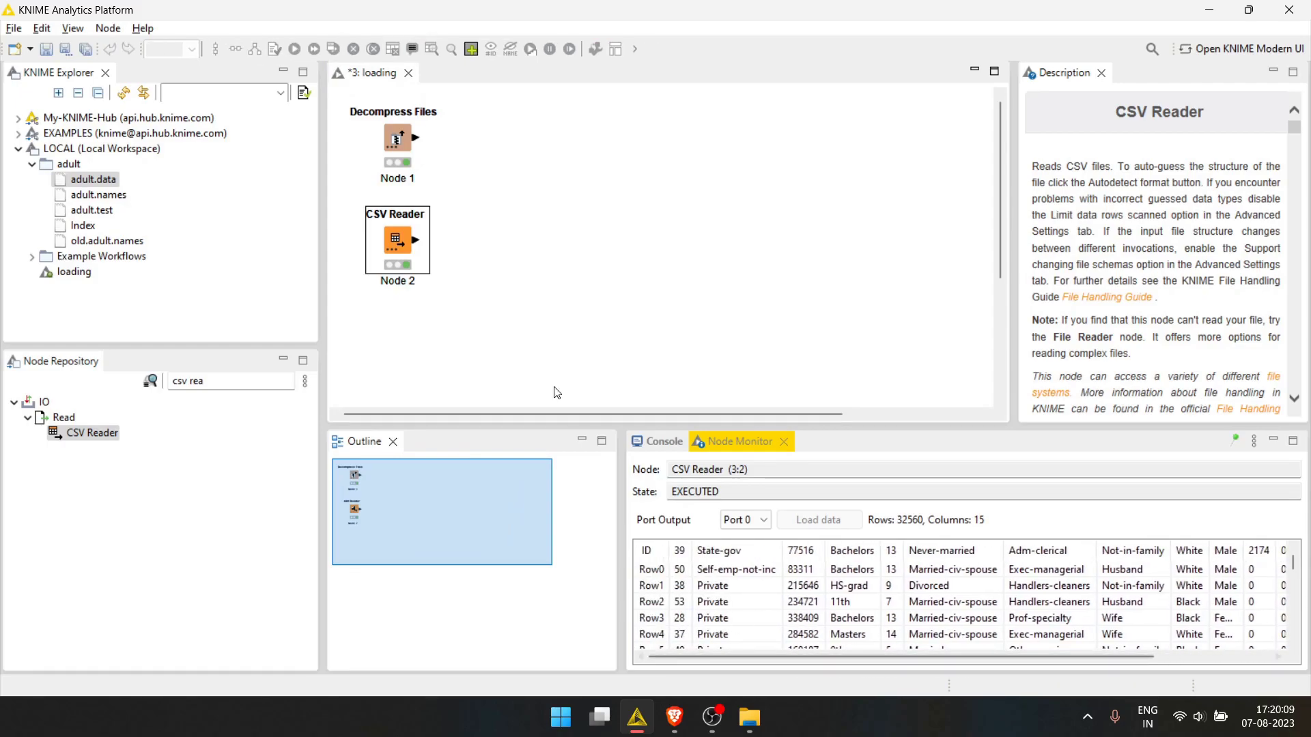
pyautogui.rightClick(397, 239)
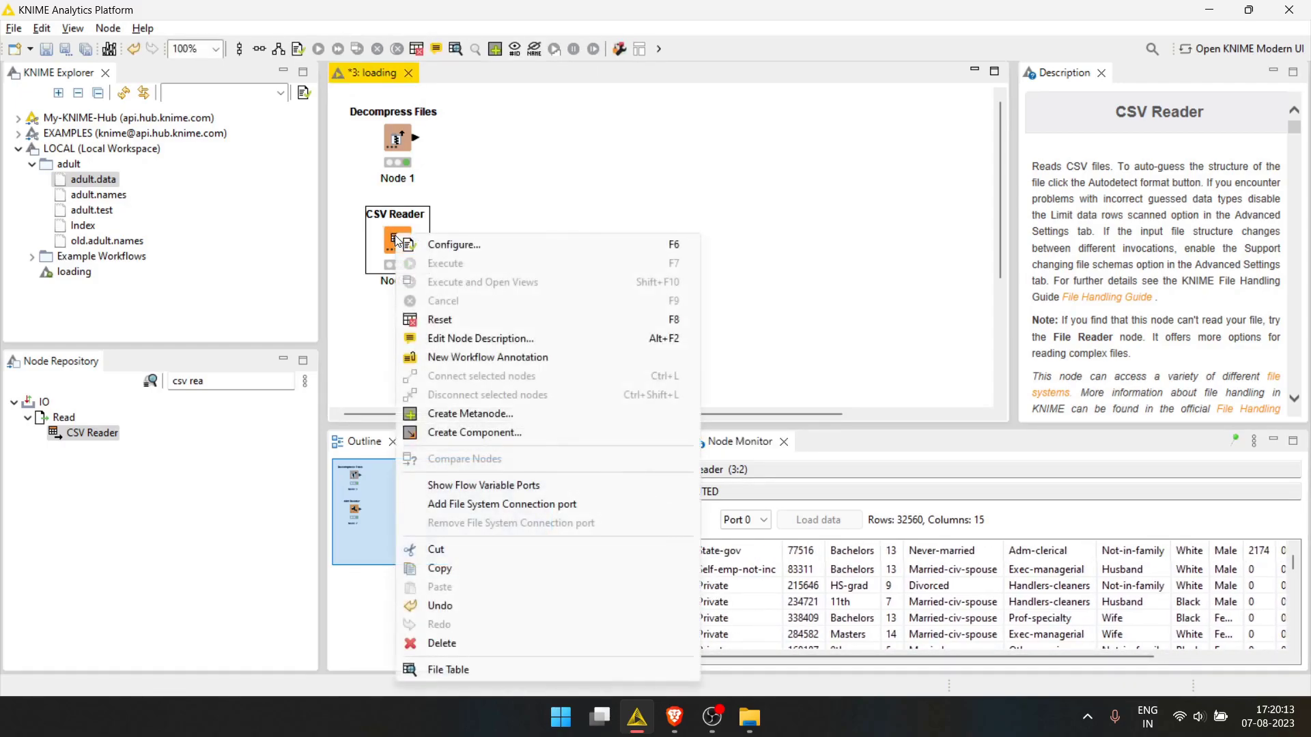
pyautogui.click(447, 669)
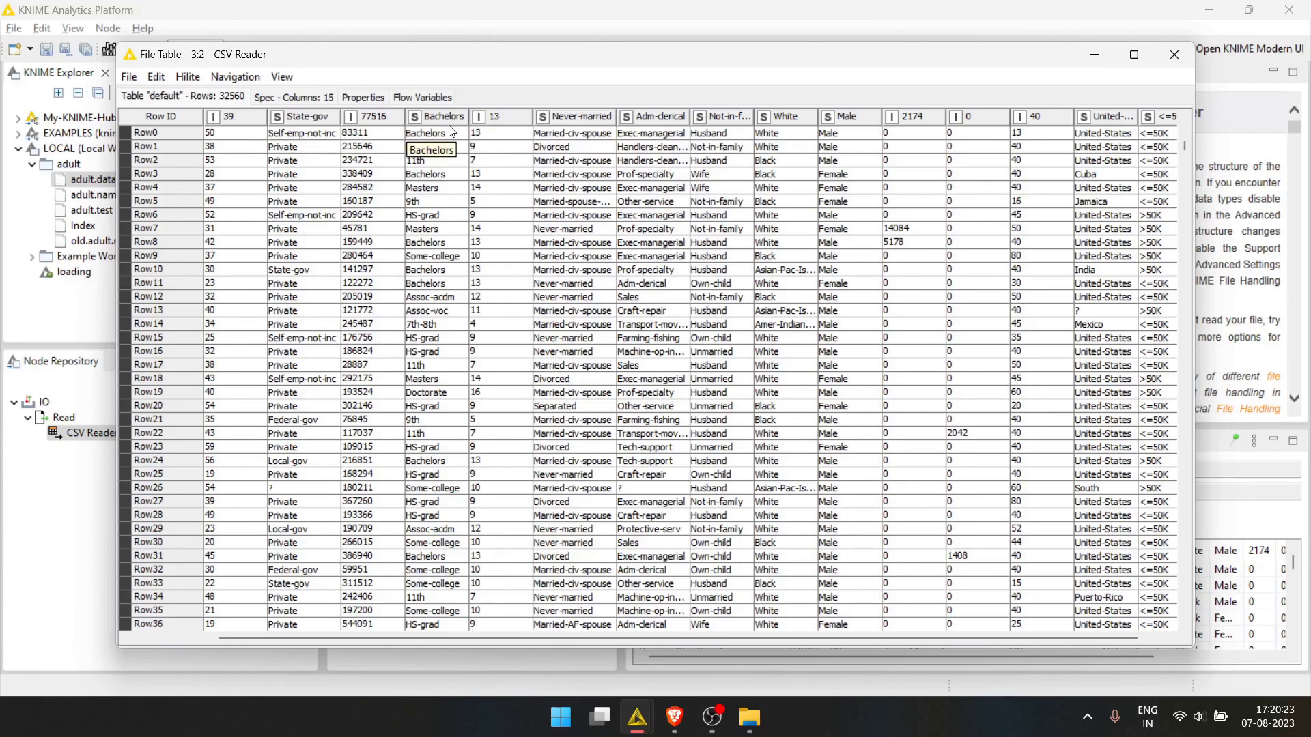
pyautogui.click(1174, 54)
# - Turn off Has column header in the CSV Reader and re-execute it, yielding Column0–Column14
pyautogui.click(384, 245)
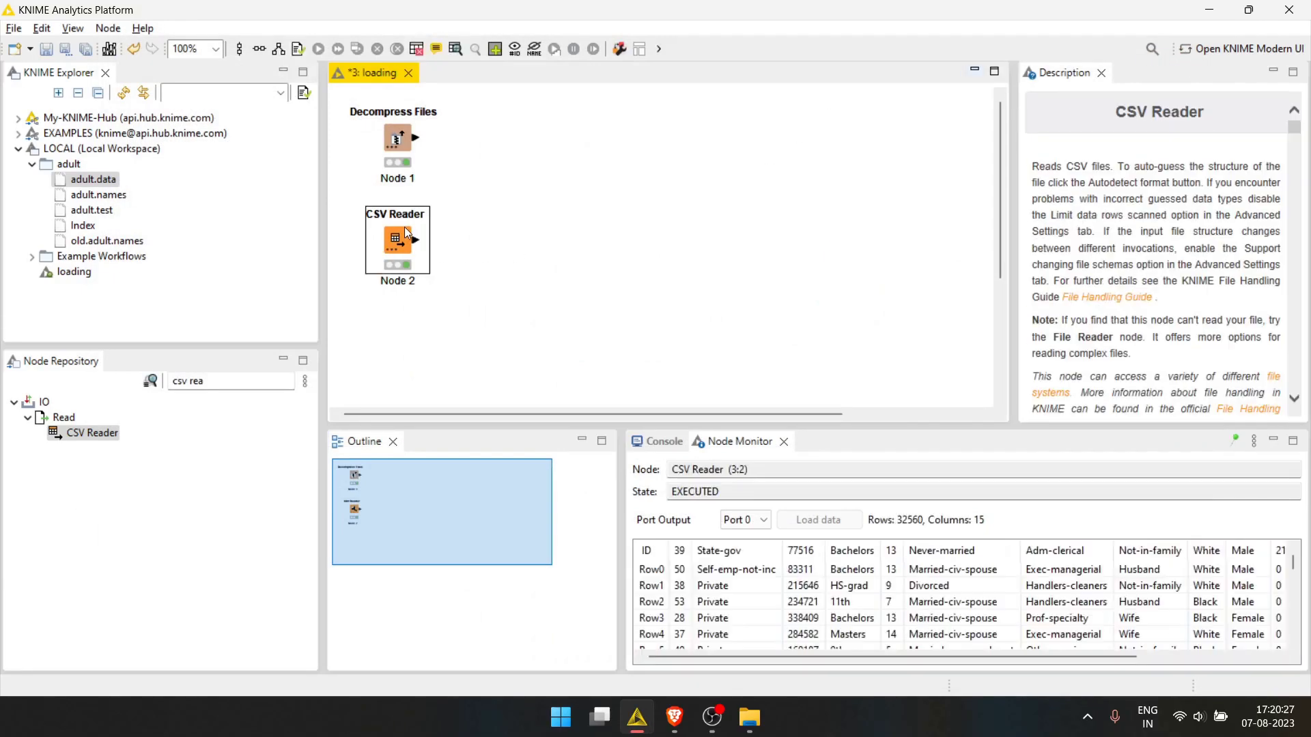
pyautogui.doubleClick(398, 239)
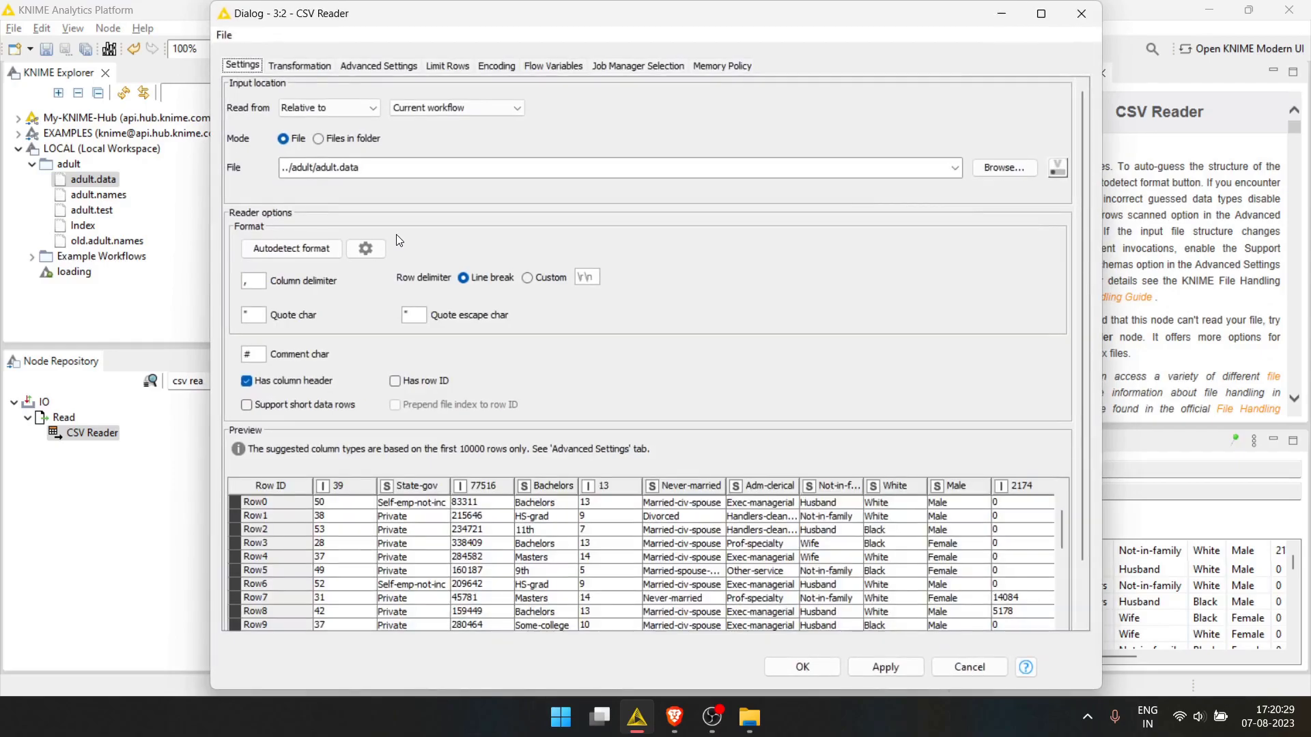
pyautogui.click(245, 383)
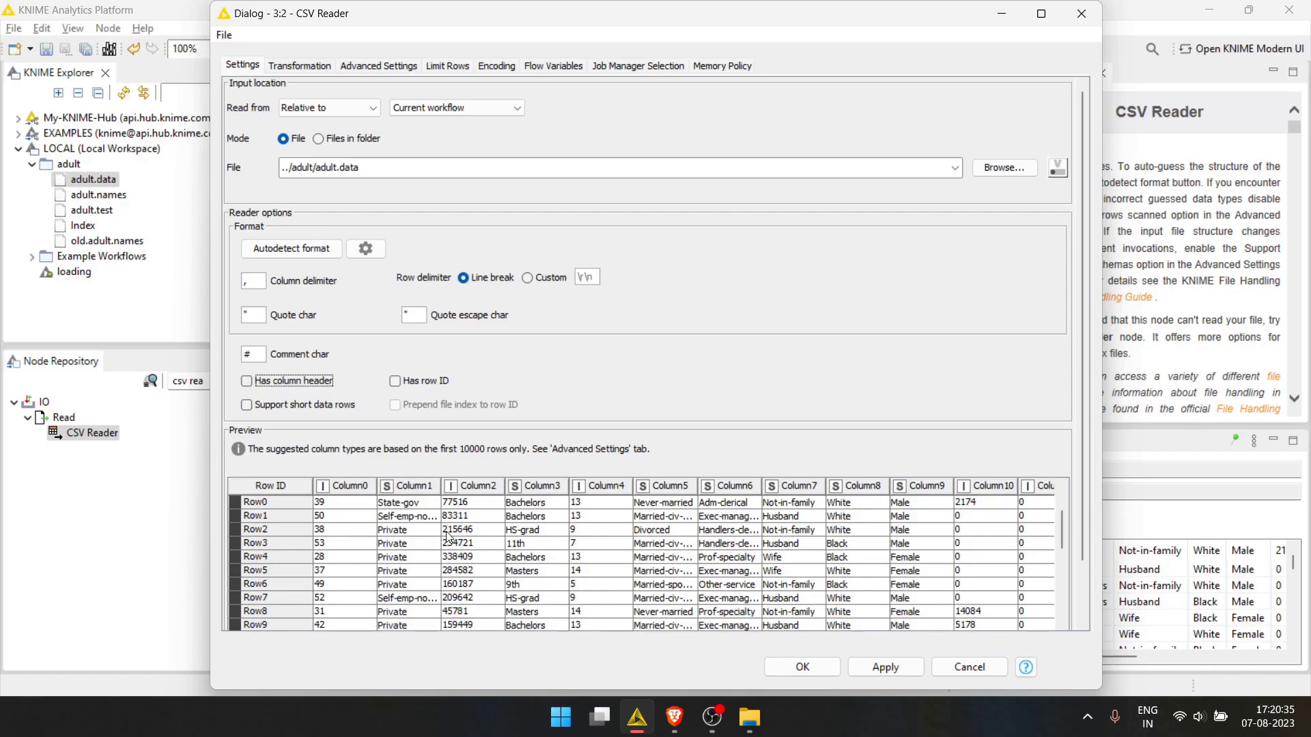
pyautogui.click(795, 667)
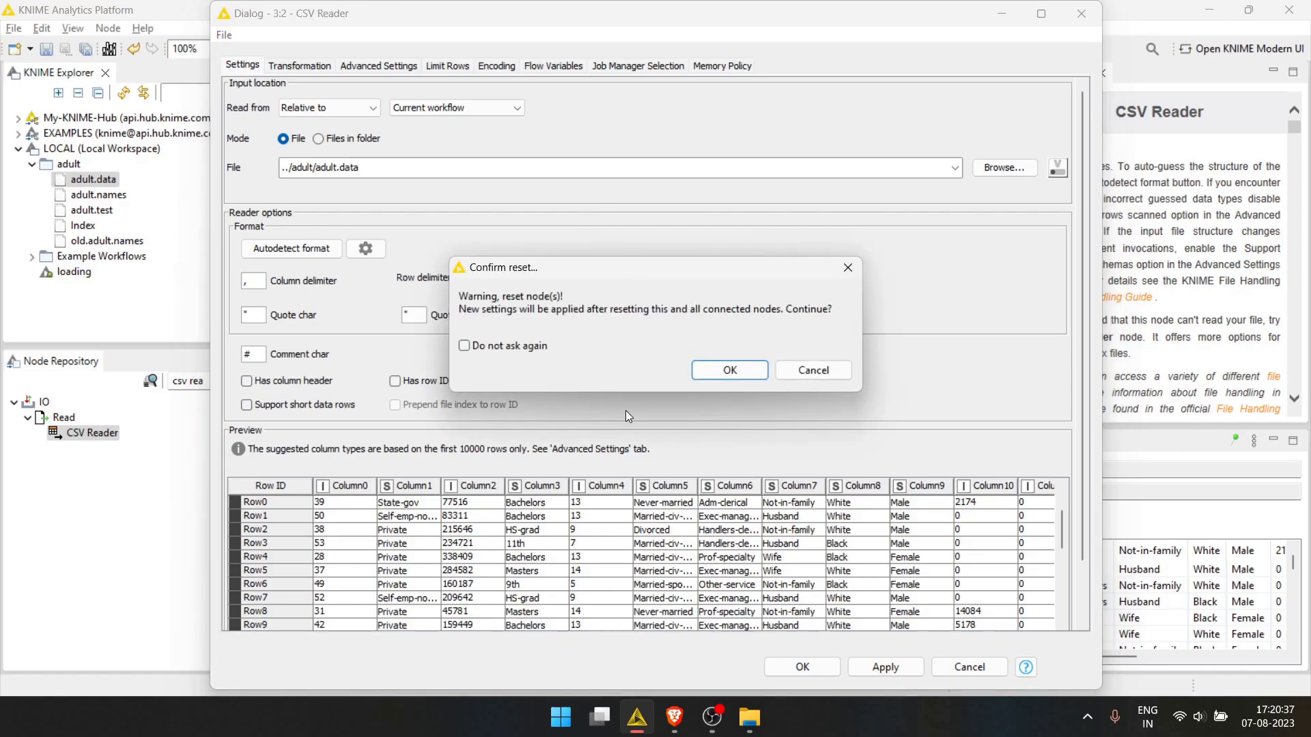
pyautogui.click(703, 373)
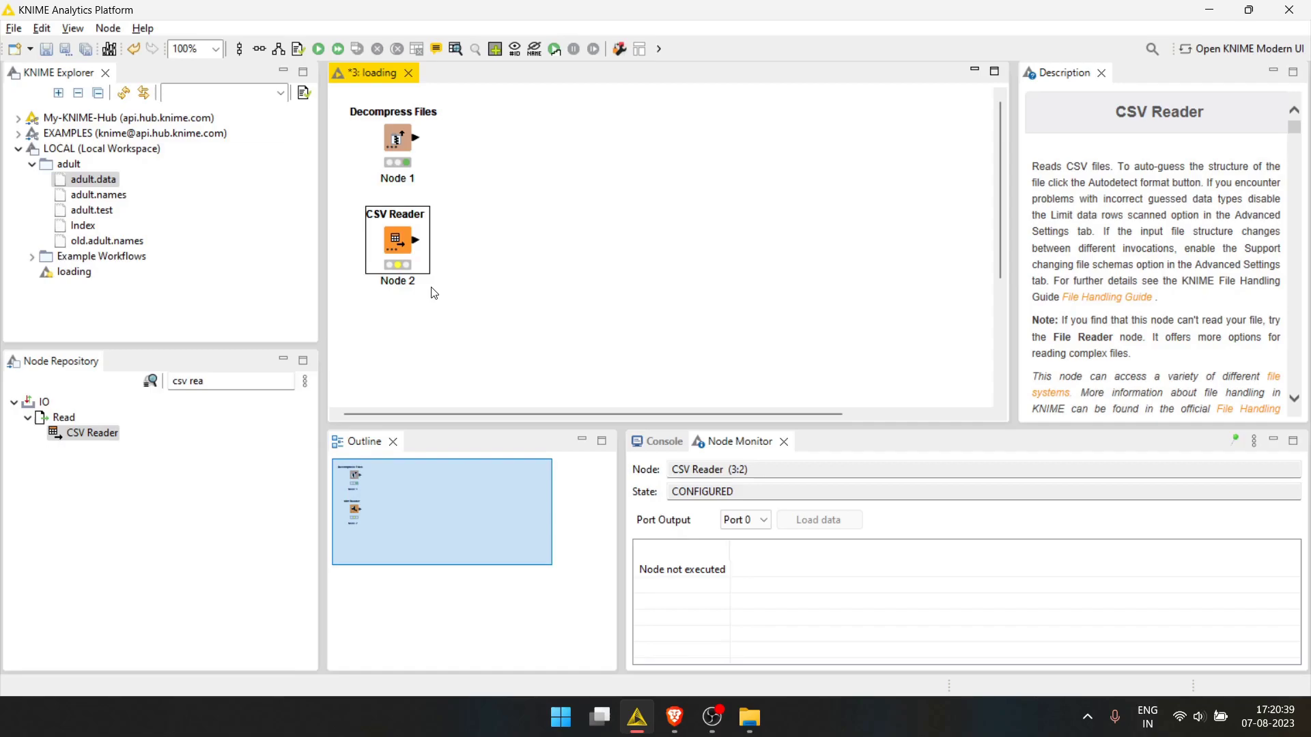
pyautogui.press('F7')
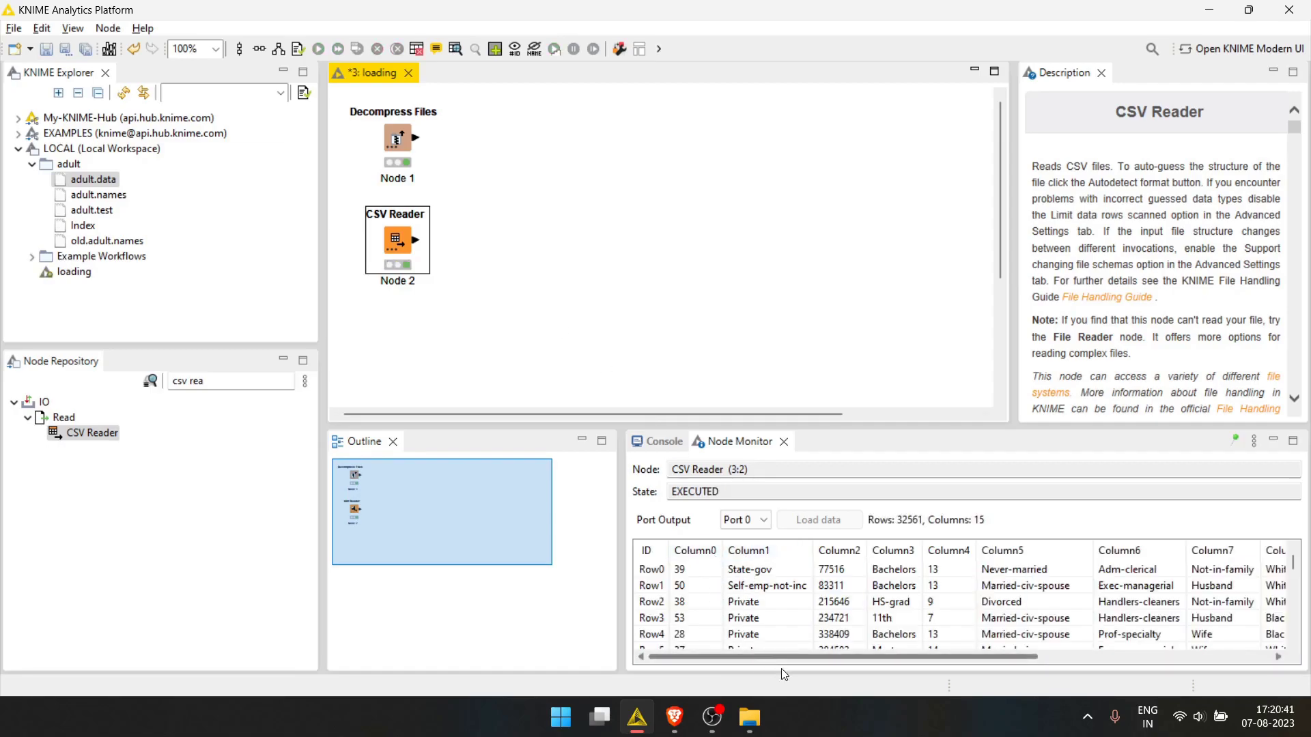
pyautogui.moveTo(785, 653); pyautogui.dragTo(659, 437)
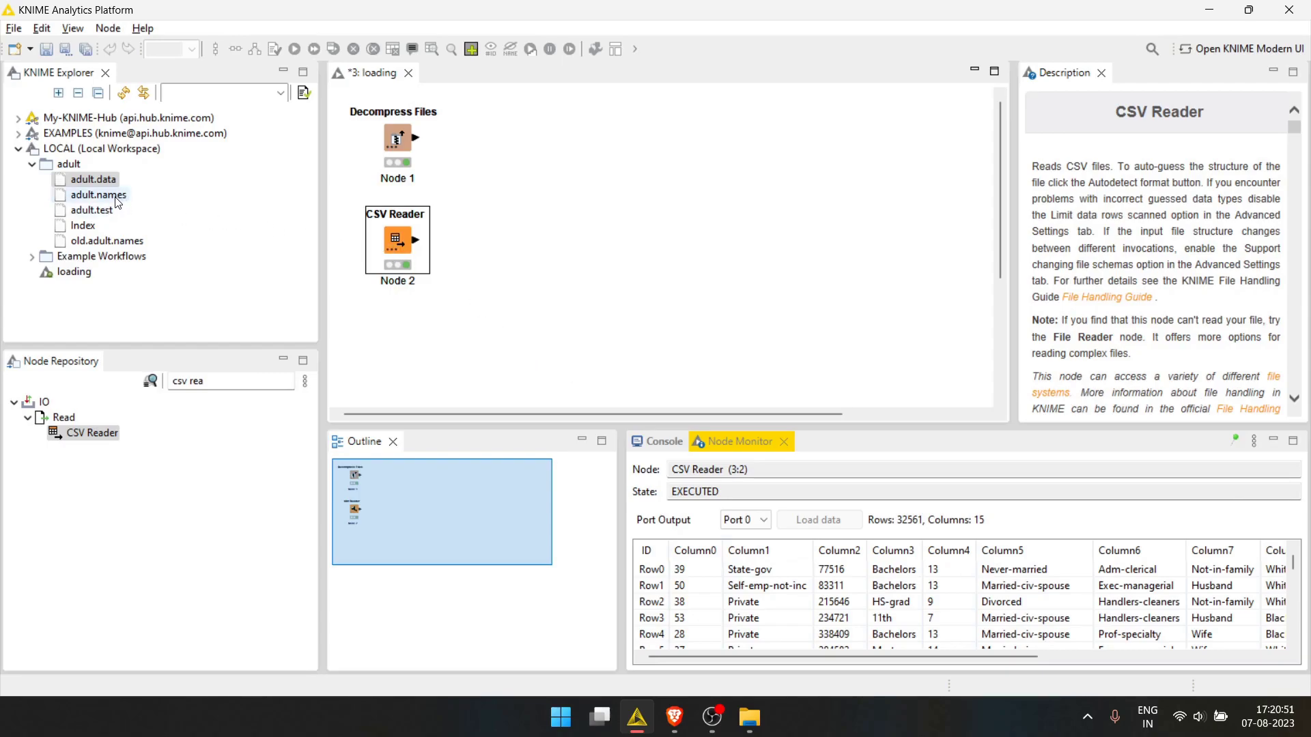
# - Open adult.names in Notepad, review its attribute list from age to native-country, then close Notepad
pyautogui.click(608, 265)
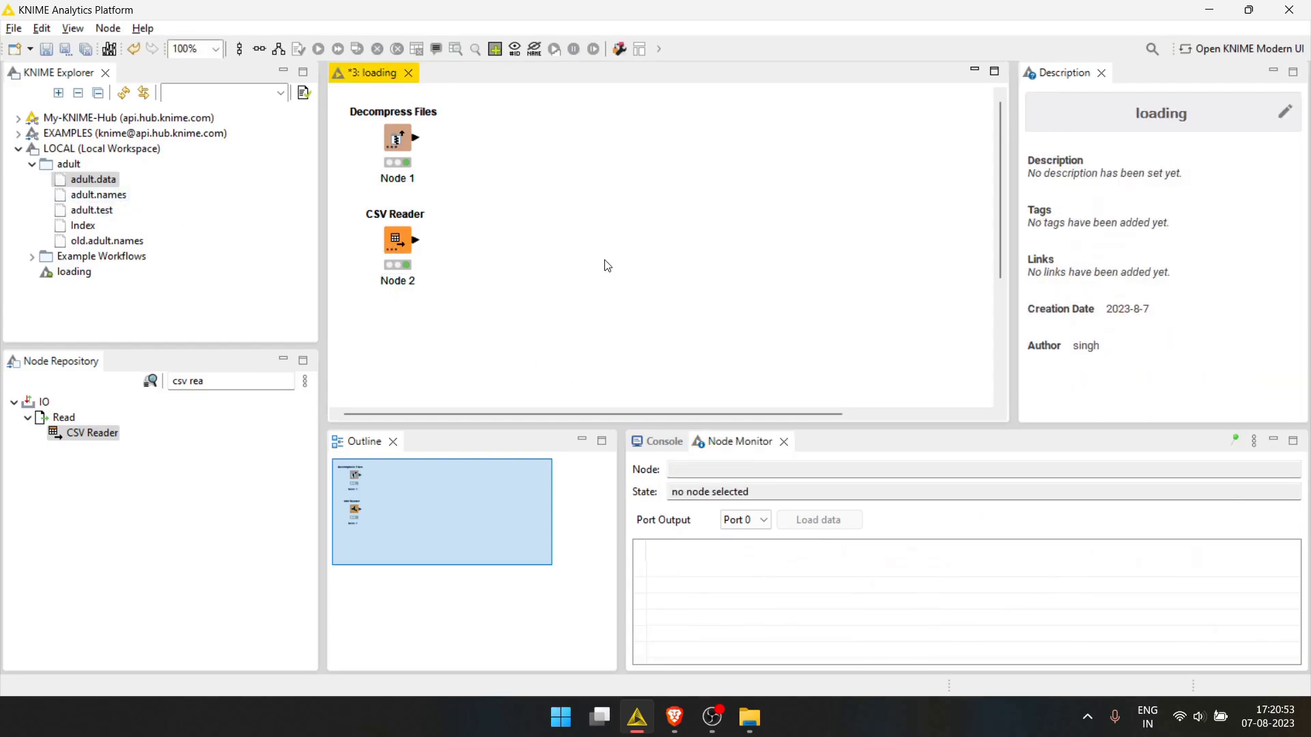
pyautogui.click(749, 717)
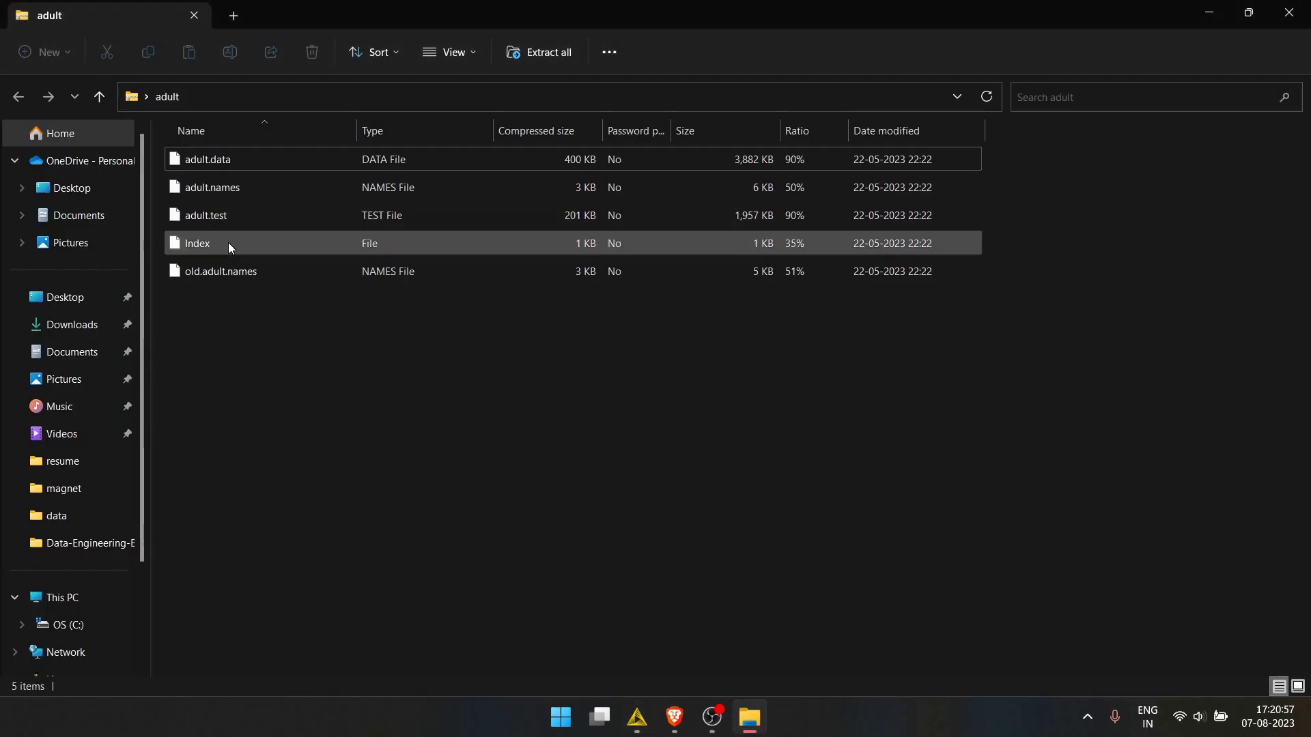
pyautogui.doubleClick(233, 191)
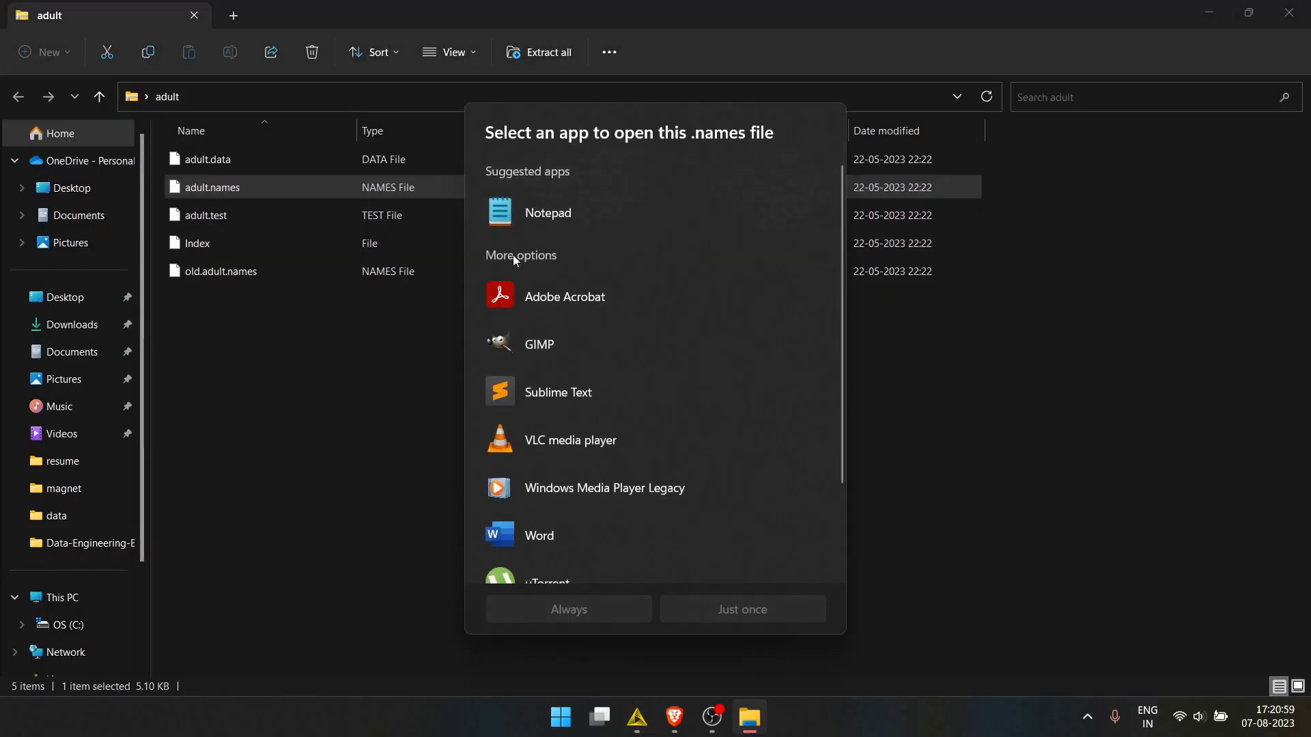
pyautogui.doubleClick(558, 217)
pyautogui.scroll(-10, 452, 409)
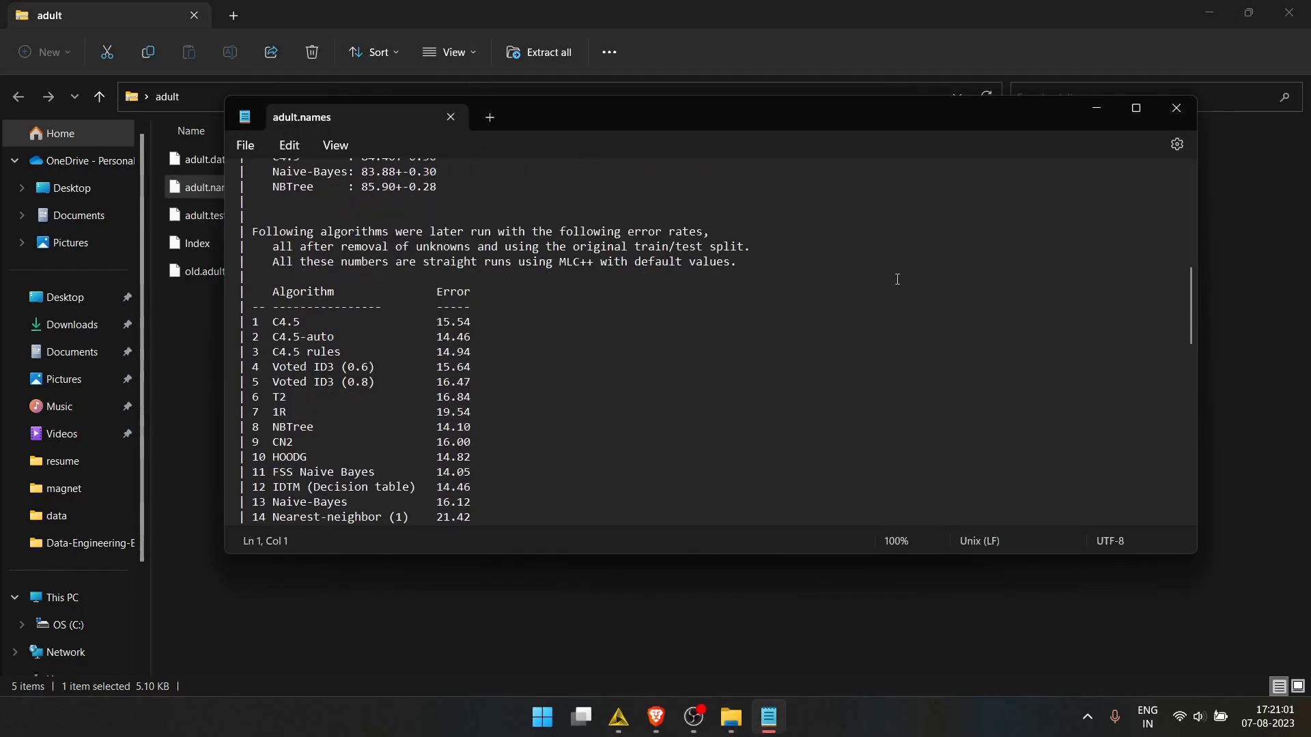
pyautogui.moveTo(1194, 301); pyautogui.dragTo(1189, 481)
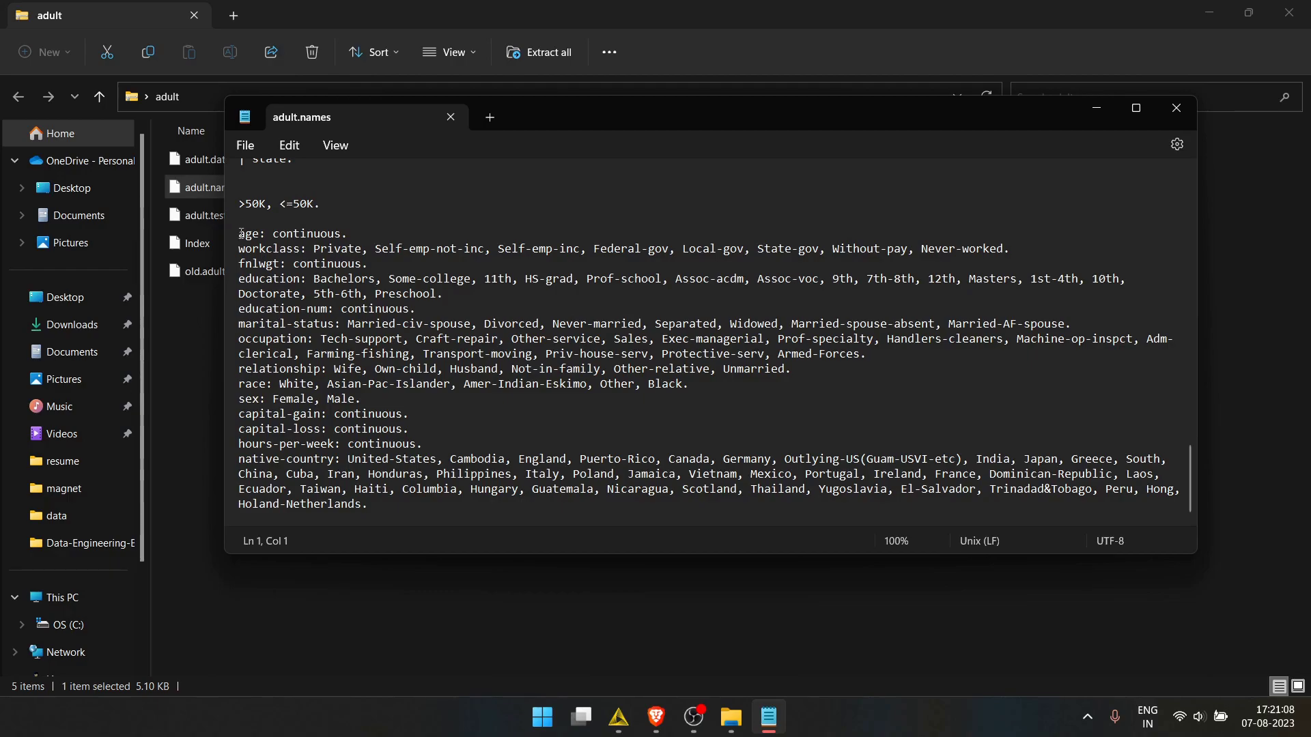
pyautogui.moveTo(241, 233); pyautogui.dragTo(408, 504)
pyautogui.click(408, 505)
pyautogui.click(1174, 109)
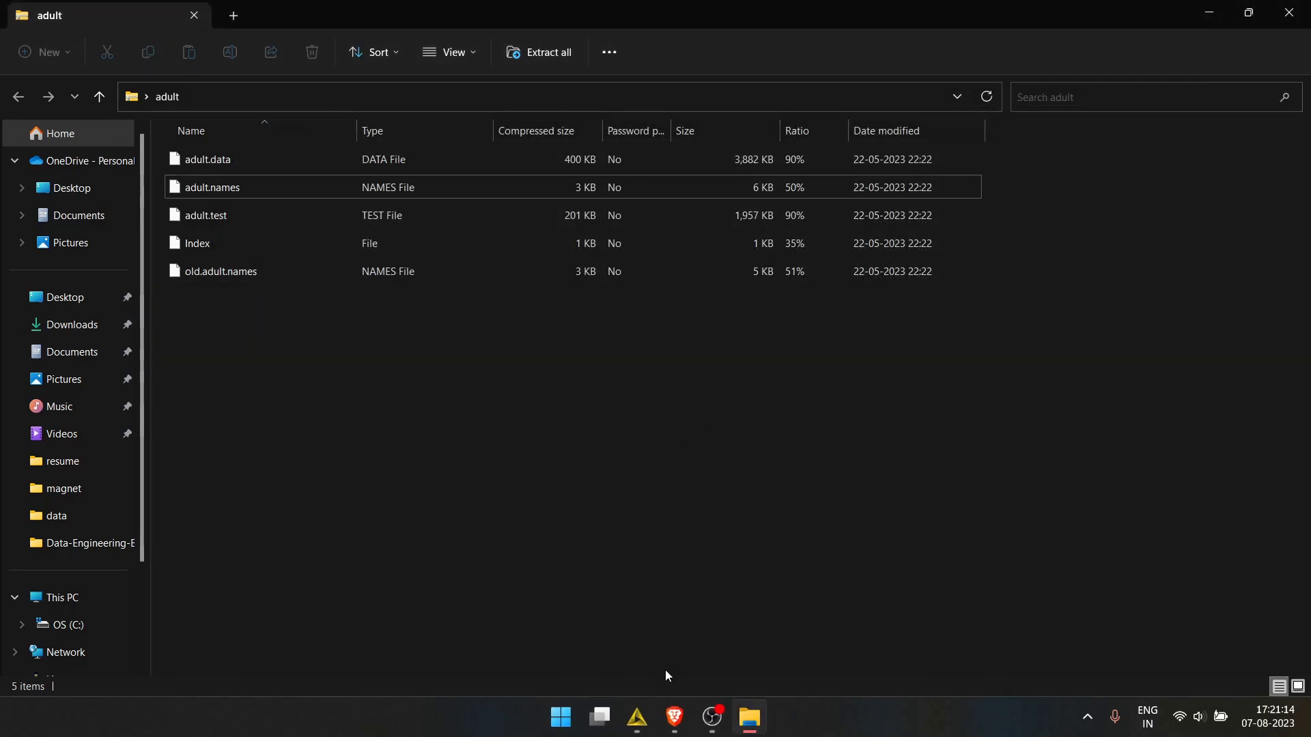
# - Search 'line' in the Node Repository and place a Line Reader node below the CSV Reader
pyautogui.click(638, 729)
pyautogui.click(220, 376)
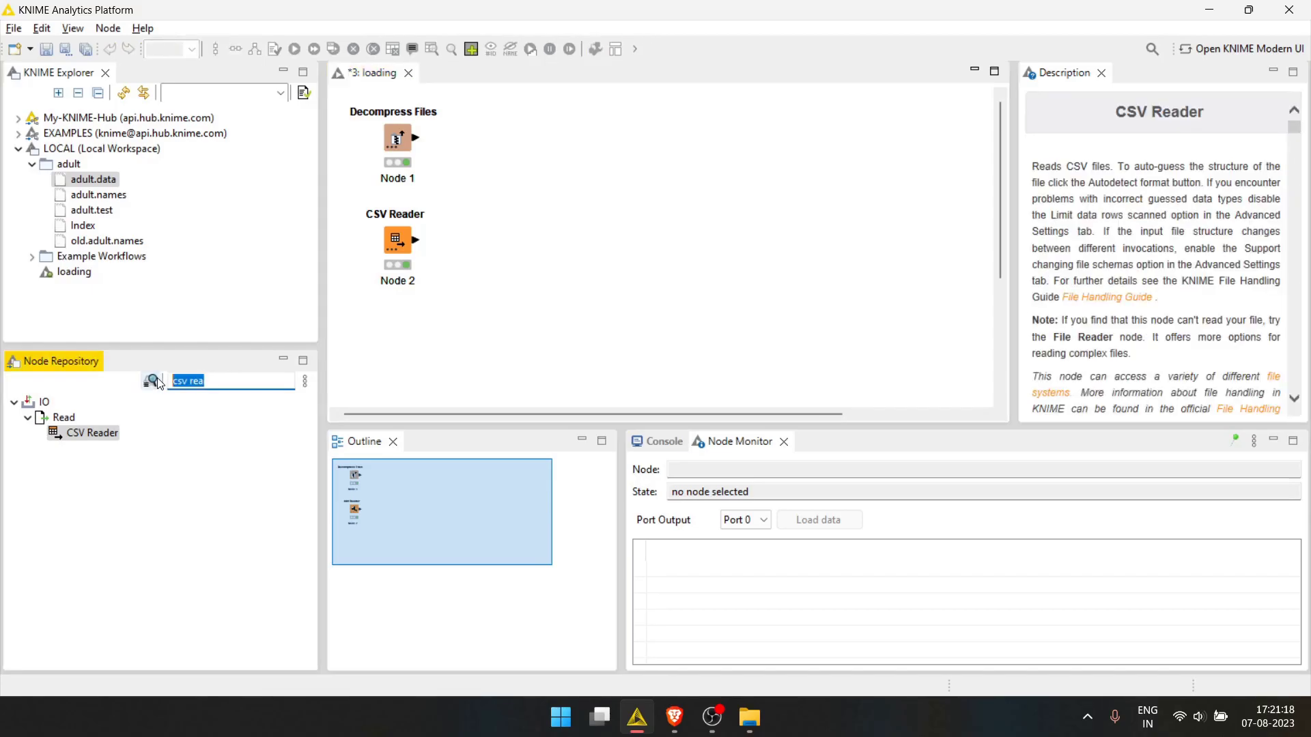
pyautogui.write('lihne')
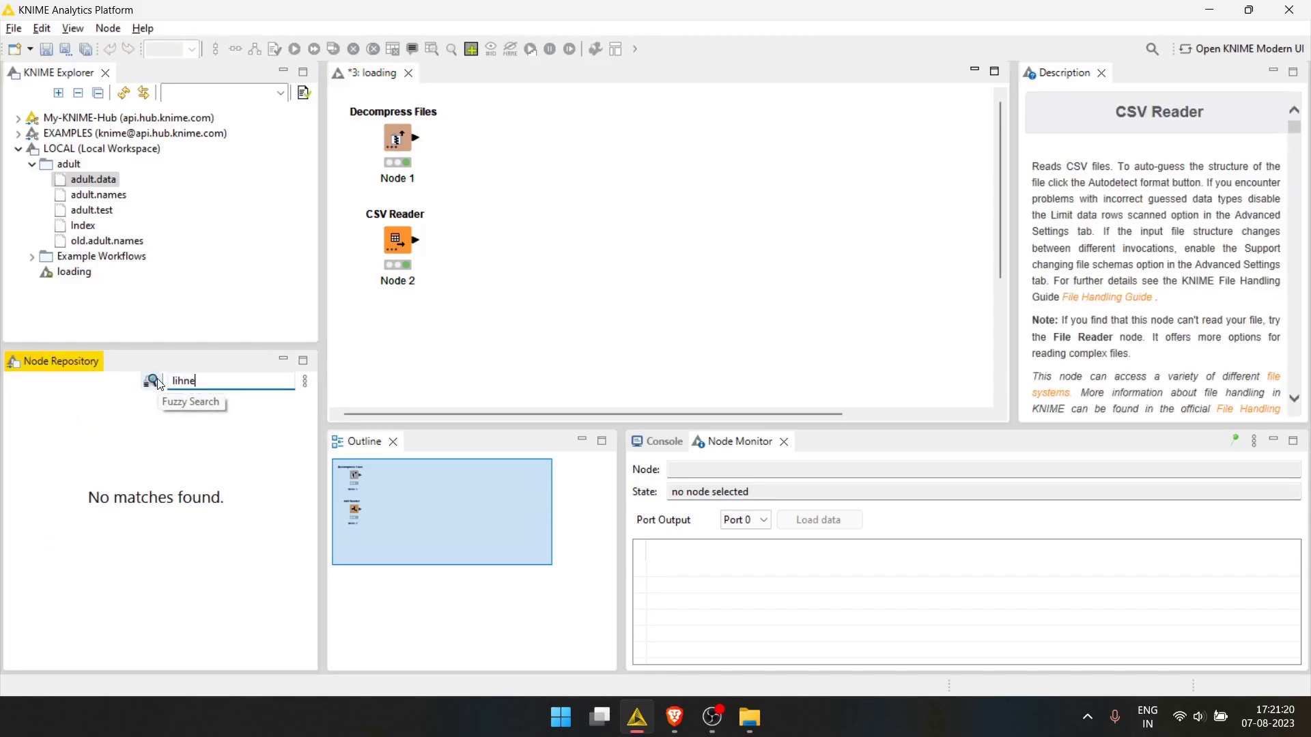
pyautogui.press('BackSpace')
pyautogui.press('BackSpace')
pyautogui.press('BackSpace')
pyautogui.write('ne')
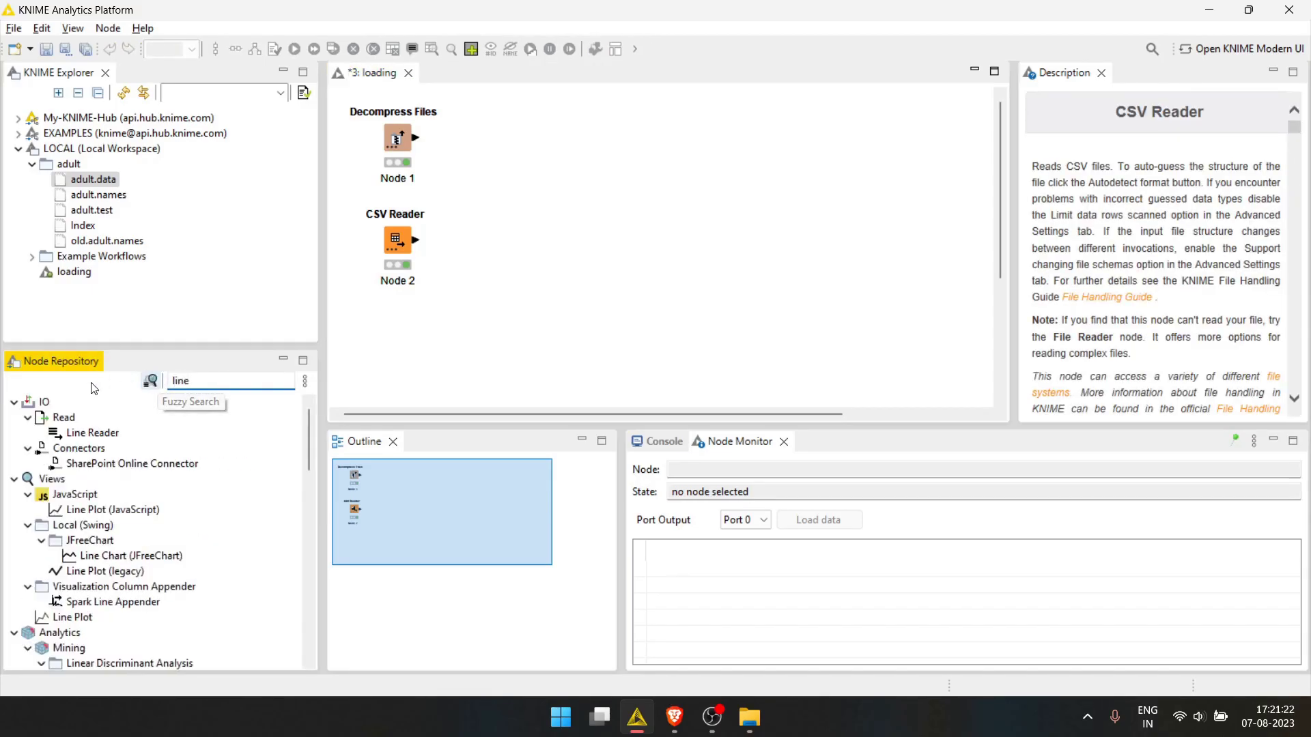
pyautogui.click(92, 432)
pyautogui.moveTo(92, 432); pyautogui.dragTo(403, 331)
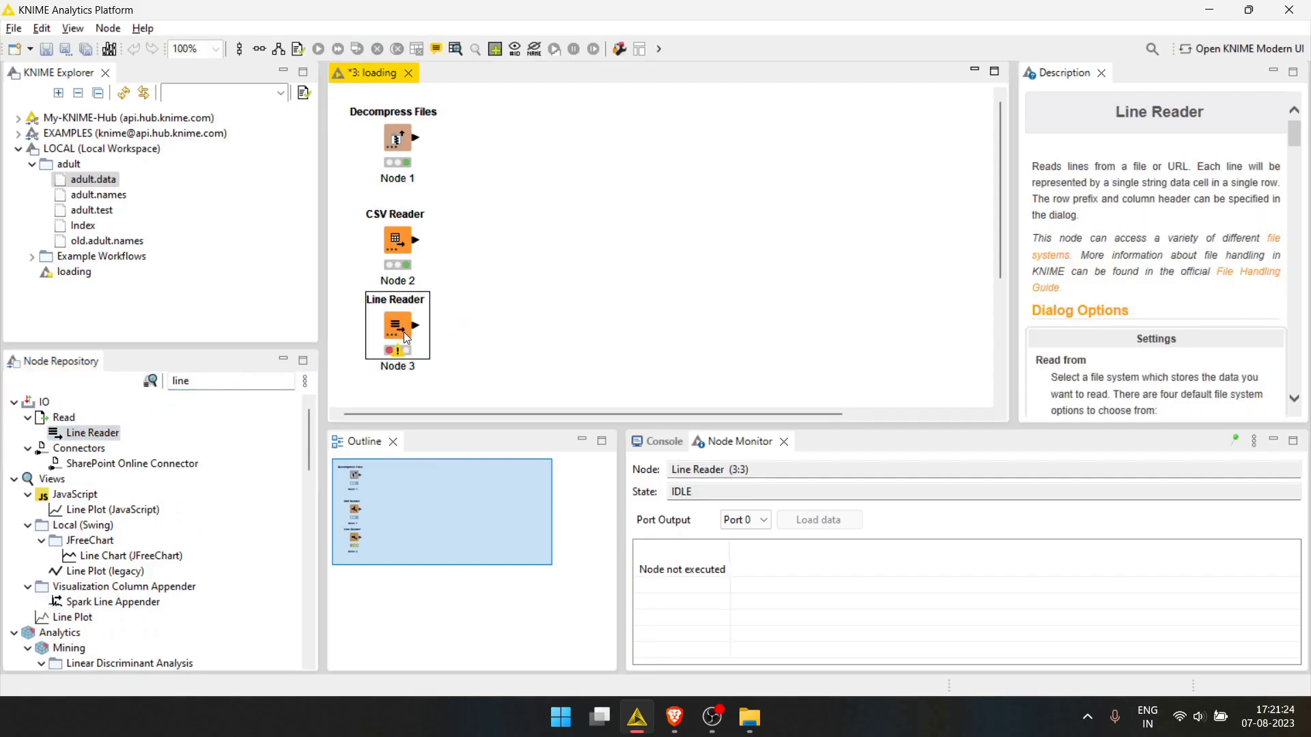
# - Set the Line Reader to read adult/adult.names relative to the current workflow, with fixed header 'lines'
pyautogui.doubleClick(394, 340)
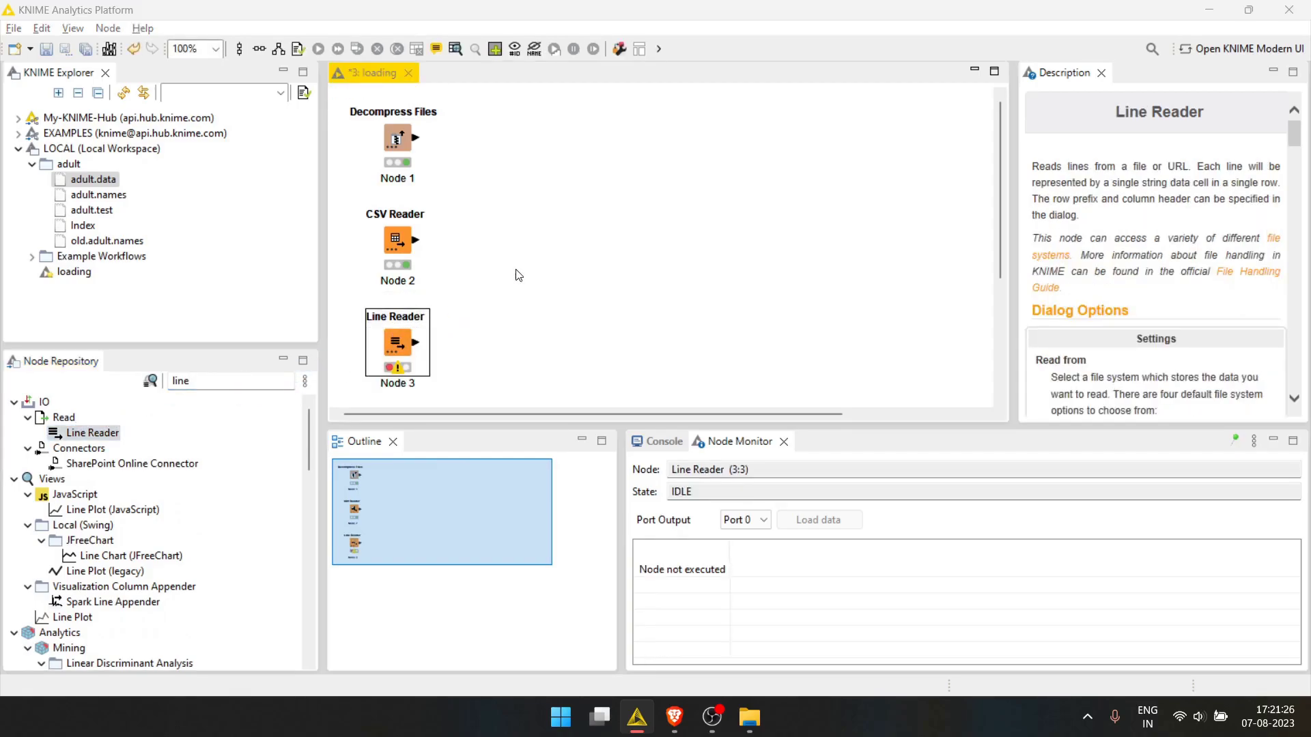
pyautogui.click(325, 107)
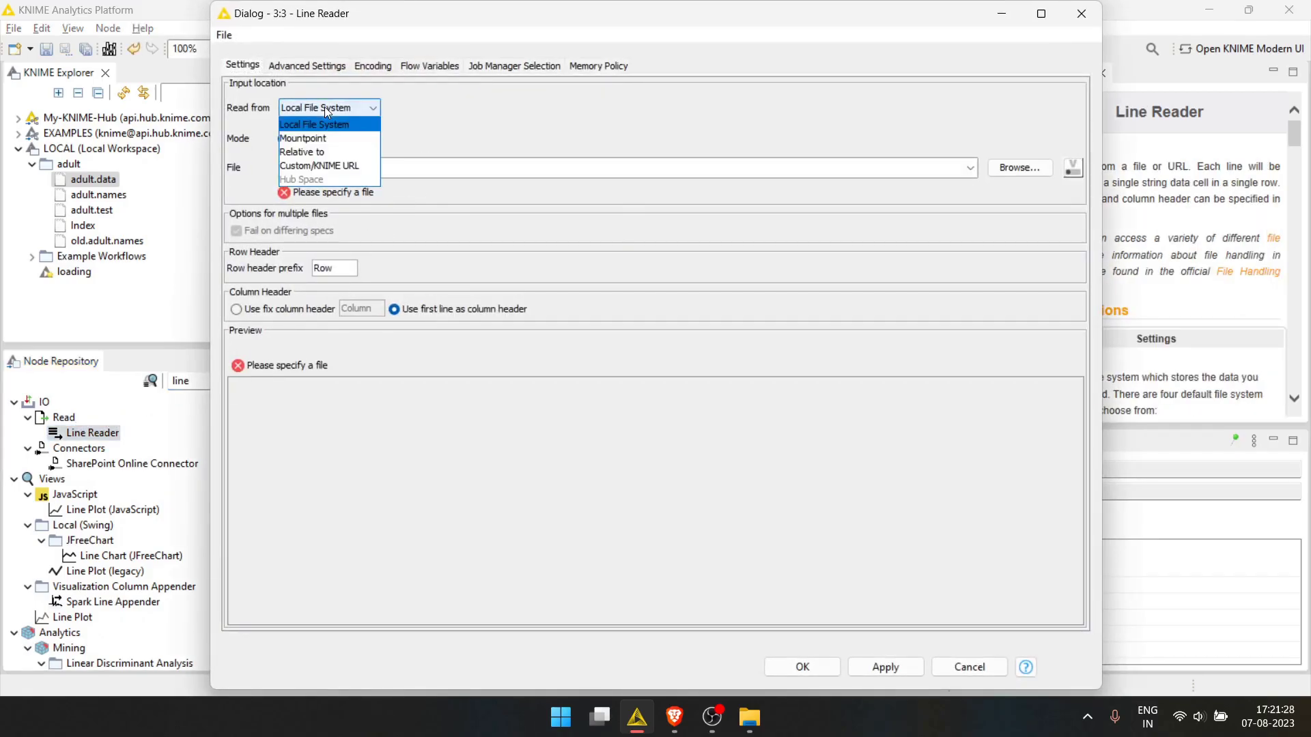
pyautogui.click(307, 147)
pyautogui.click(490, 108)
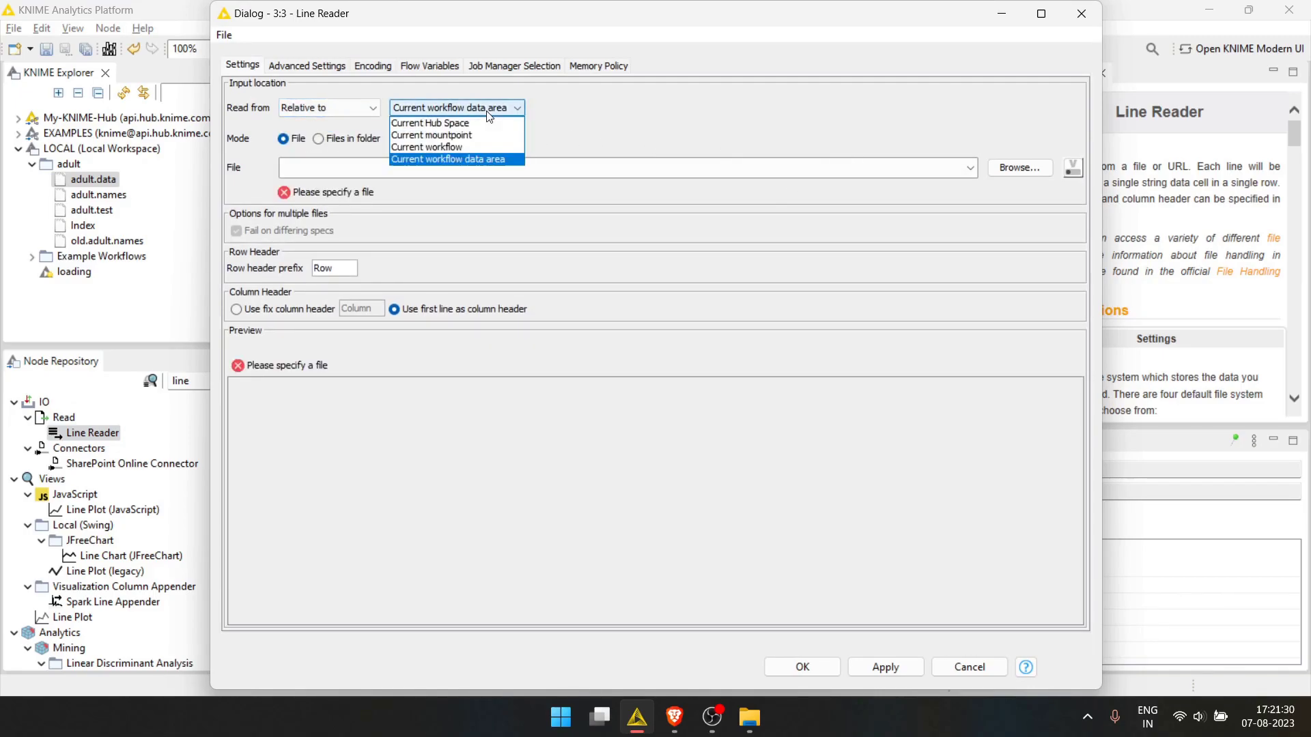
pyautogui.click(450, 143)
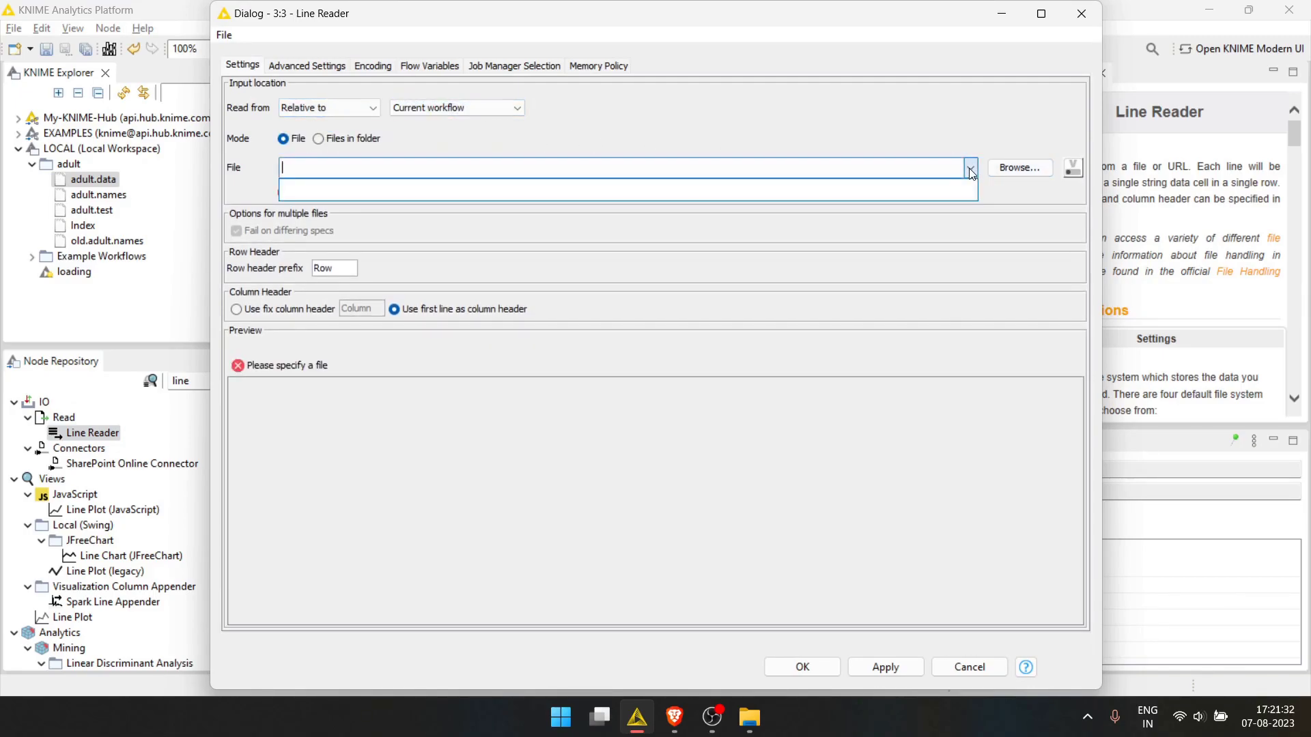
pyautogui.click(1013, 168)
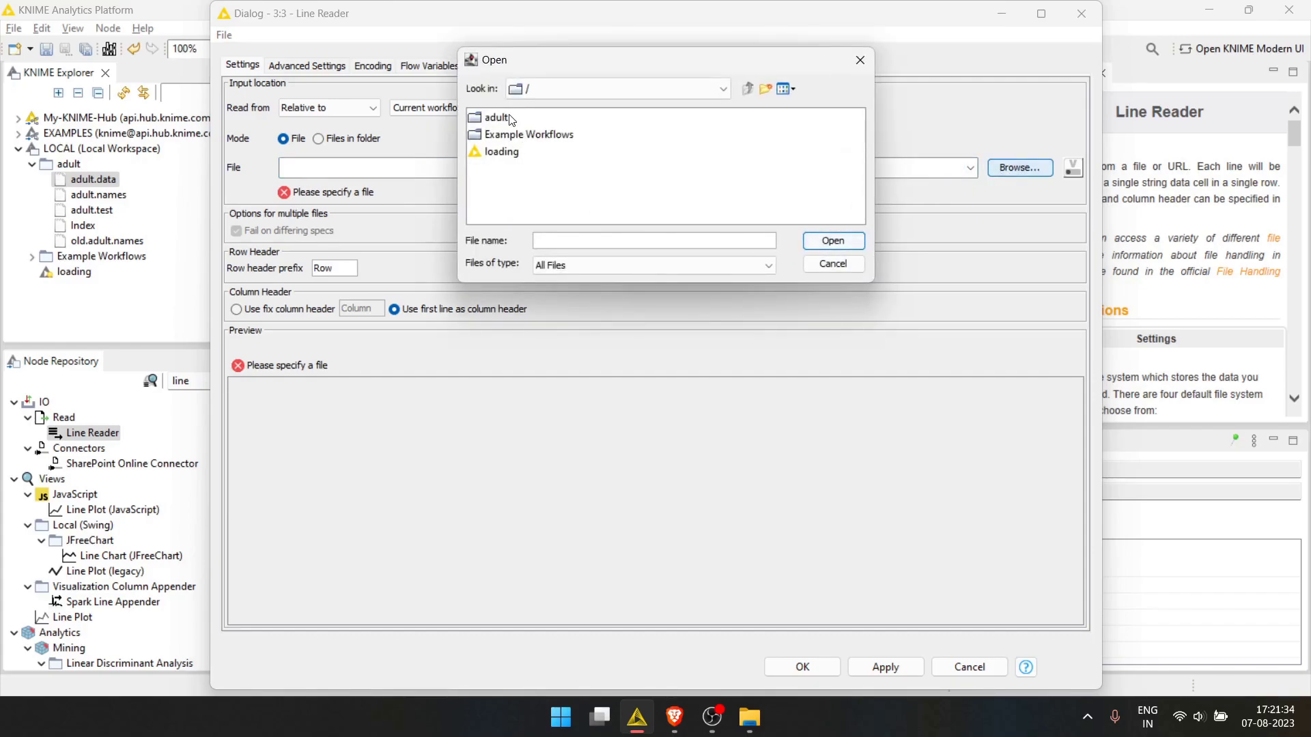
pyautogui.doubleClick(497, 118)
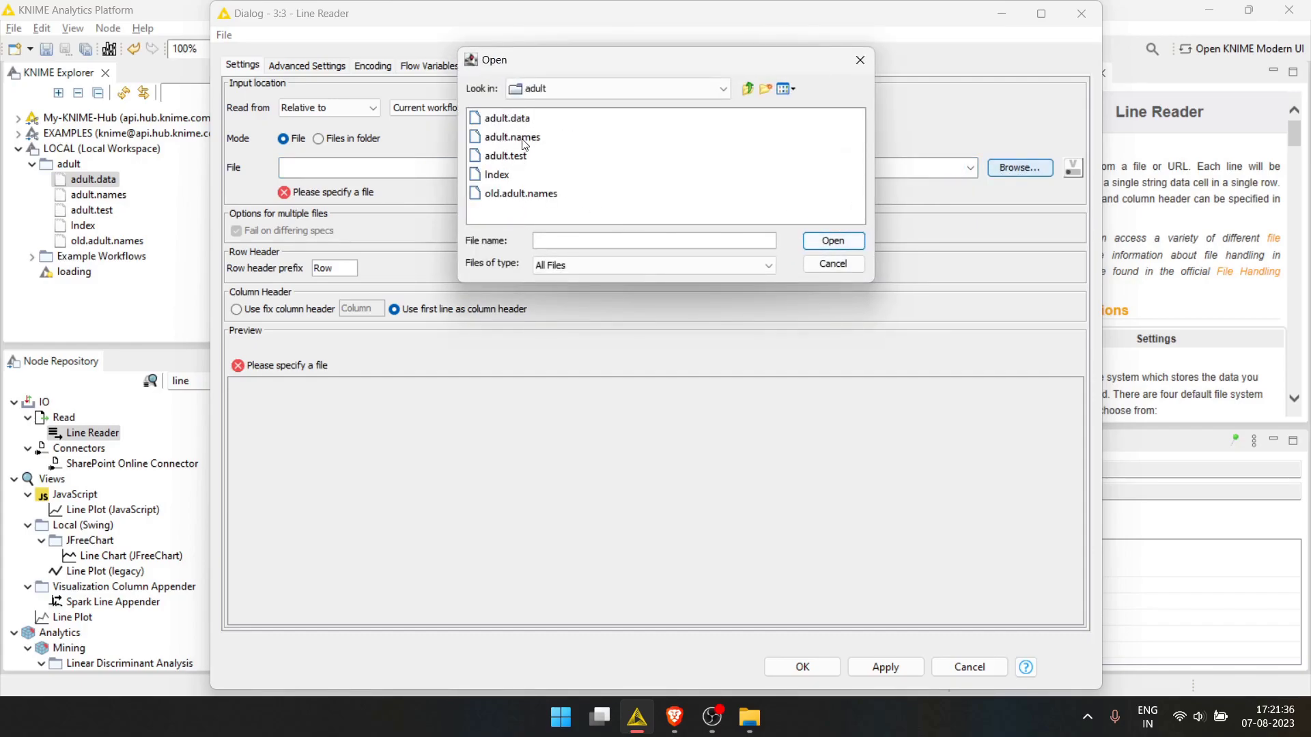
pyautogui.doubleClick(512, 137)
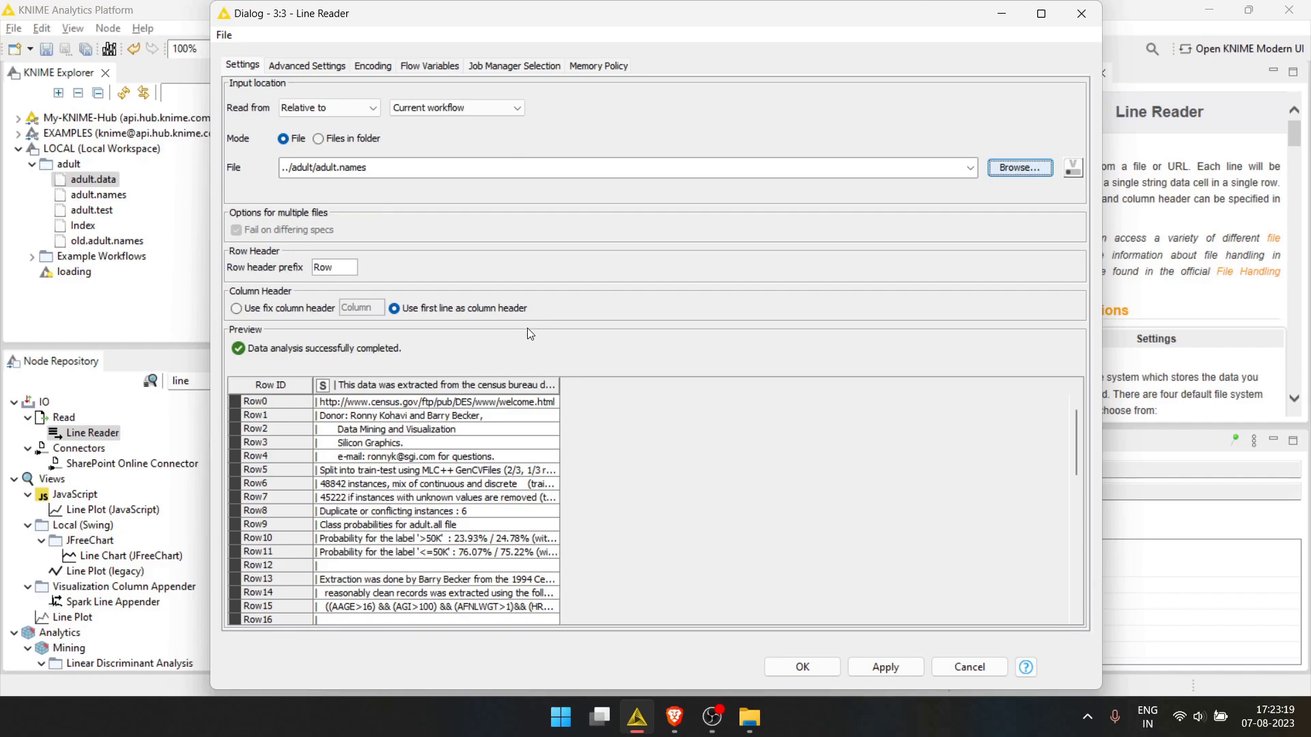
pyautogui.click(237, 309)
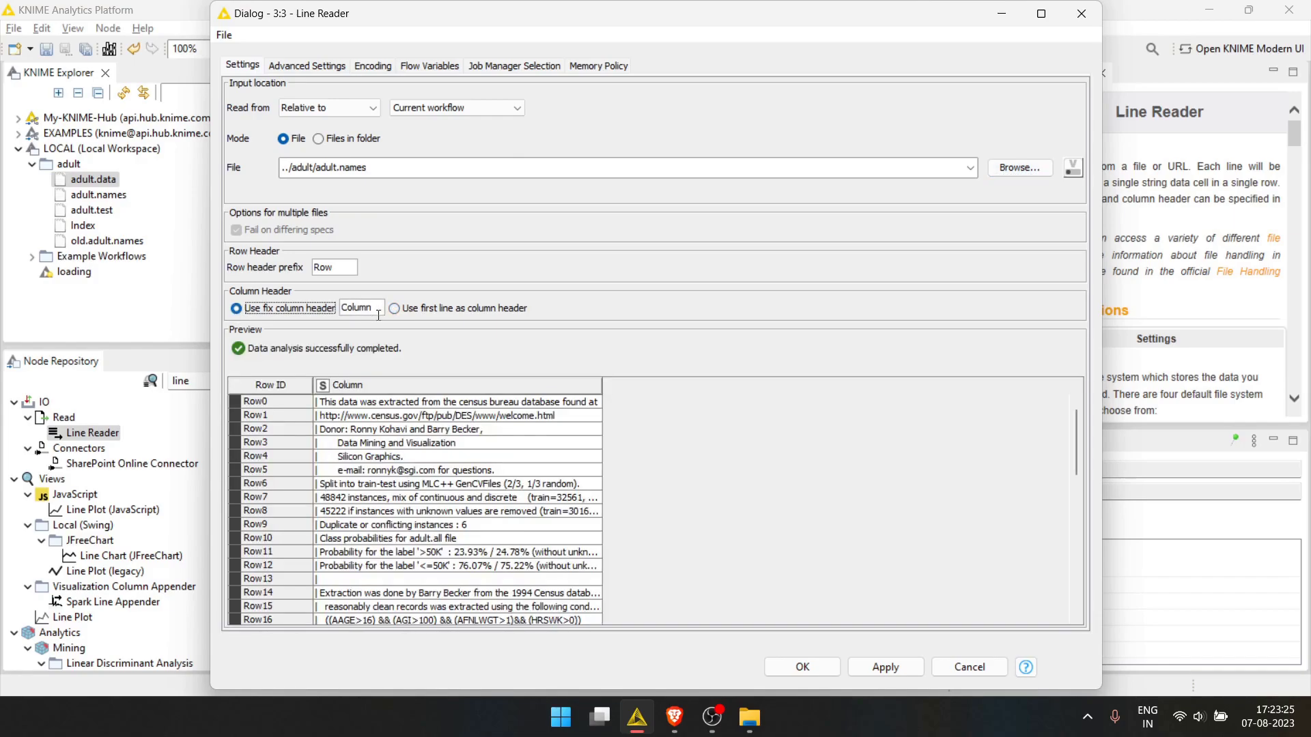
pyautogui.moveTo(372, 306); pyautogui.dragTo(340, 309)
pyautogui.write('lines')
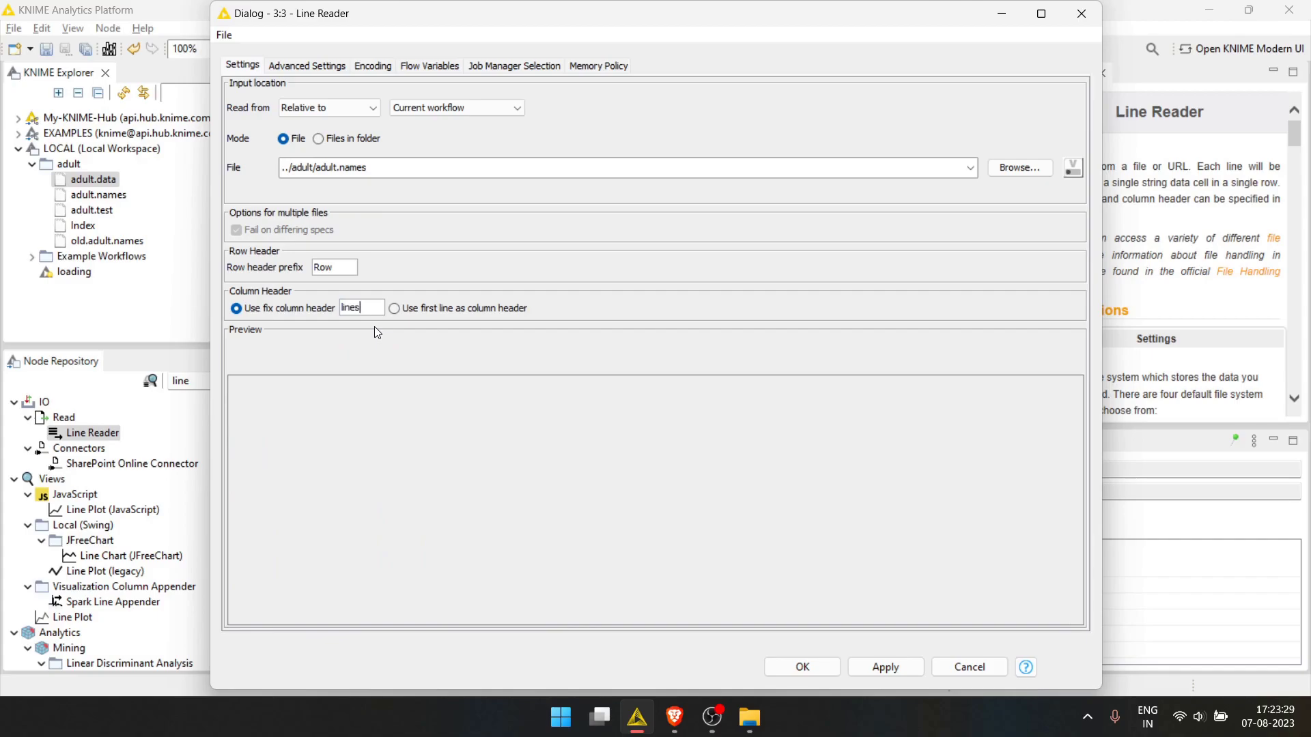
pyautogui.click(777, 673)
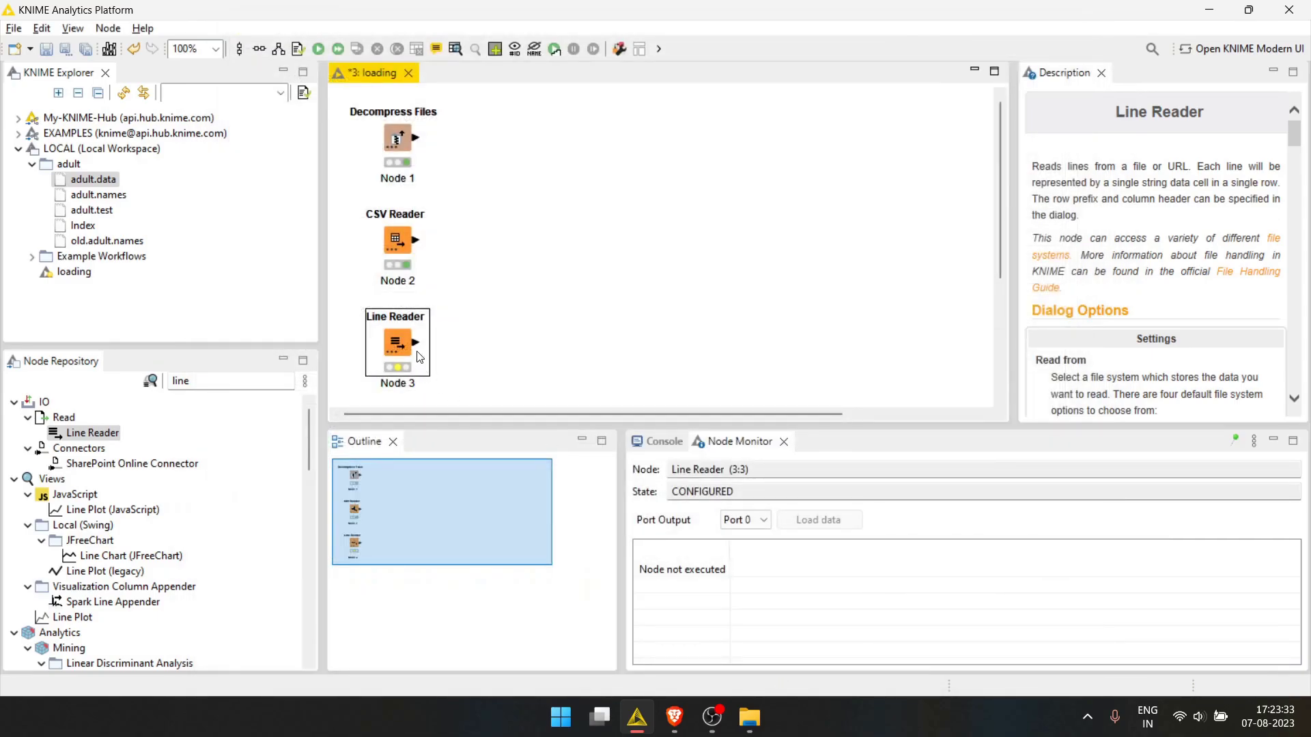
pyautogui.press('F7')
pyautogui.scroll(-20, 772, 642)
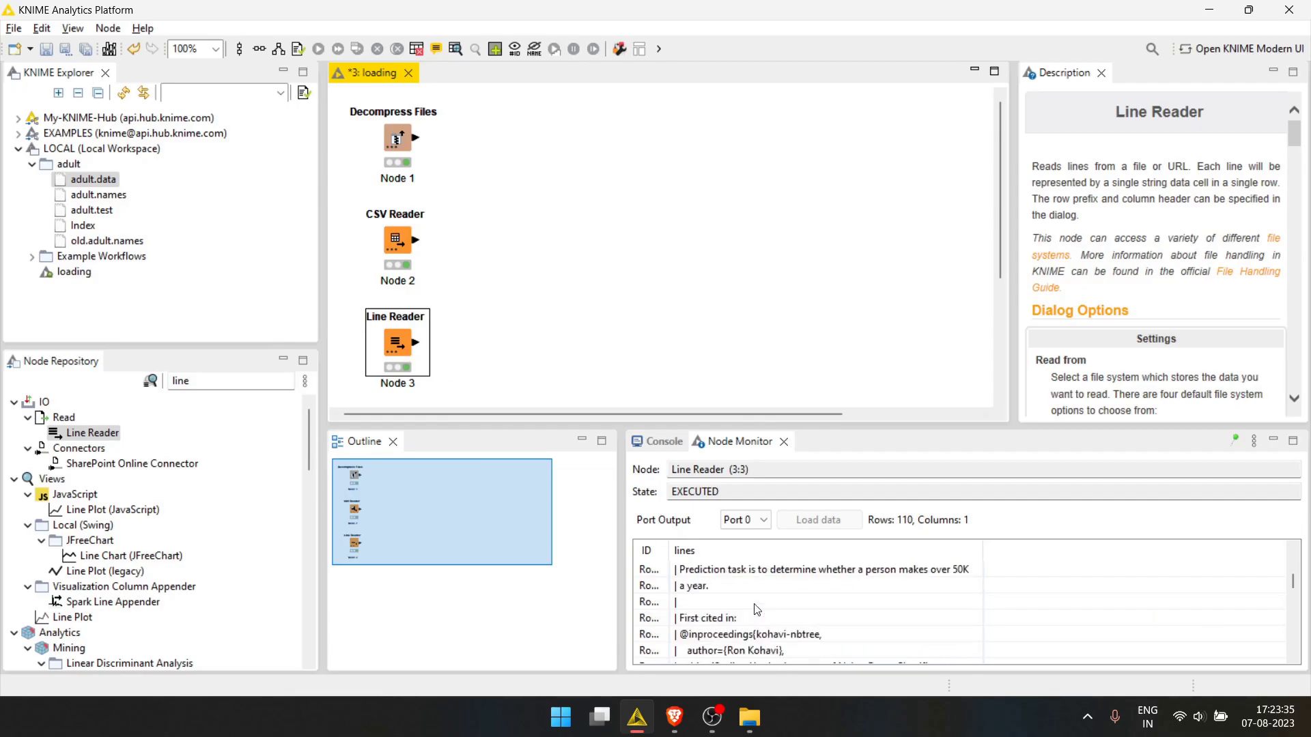
pyautogui.rightClick(402, 350)
pyautogui.click(483, 684)
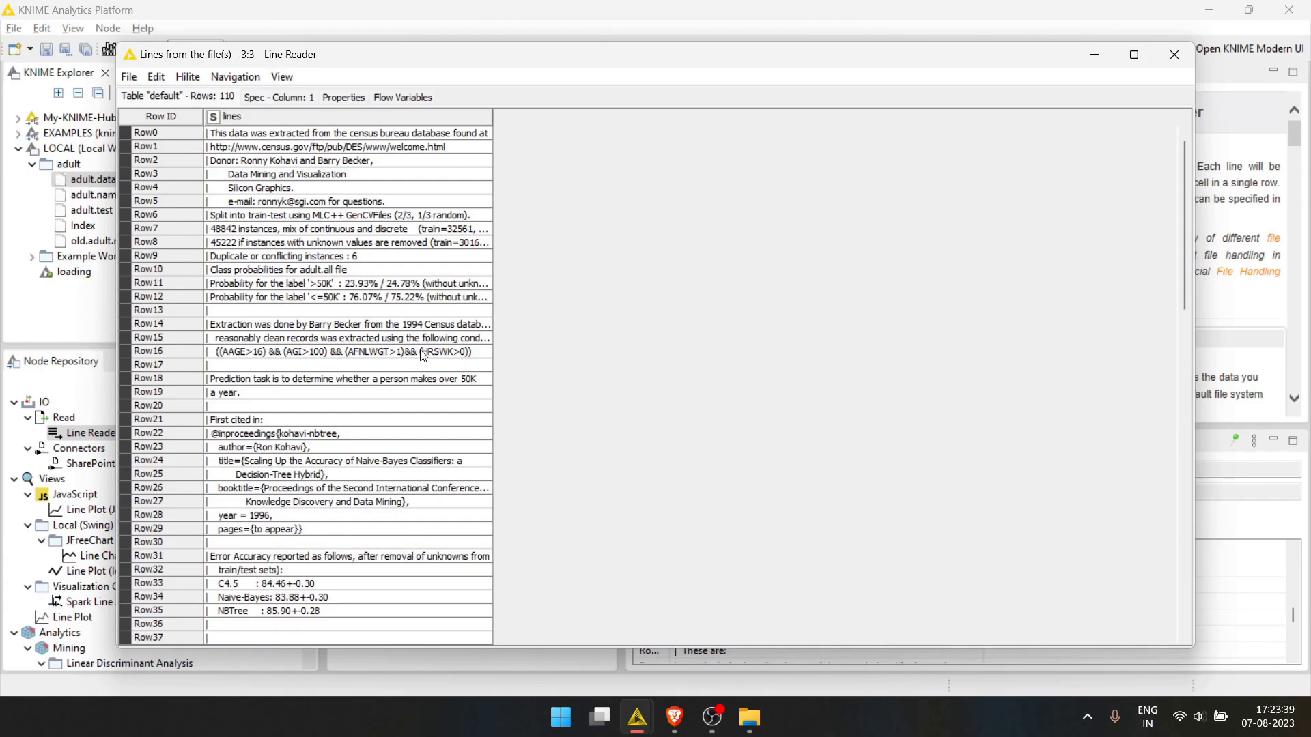
pyautogui.moveTo(1180, 211); pyautogui.dragTo(1194, 561)
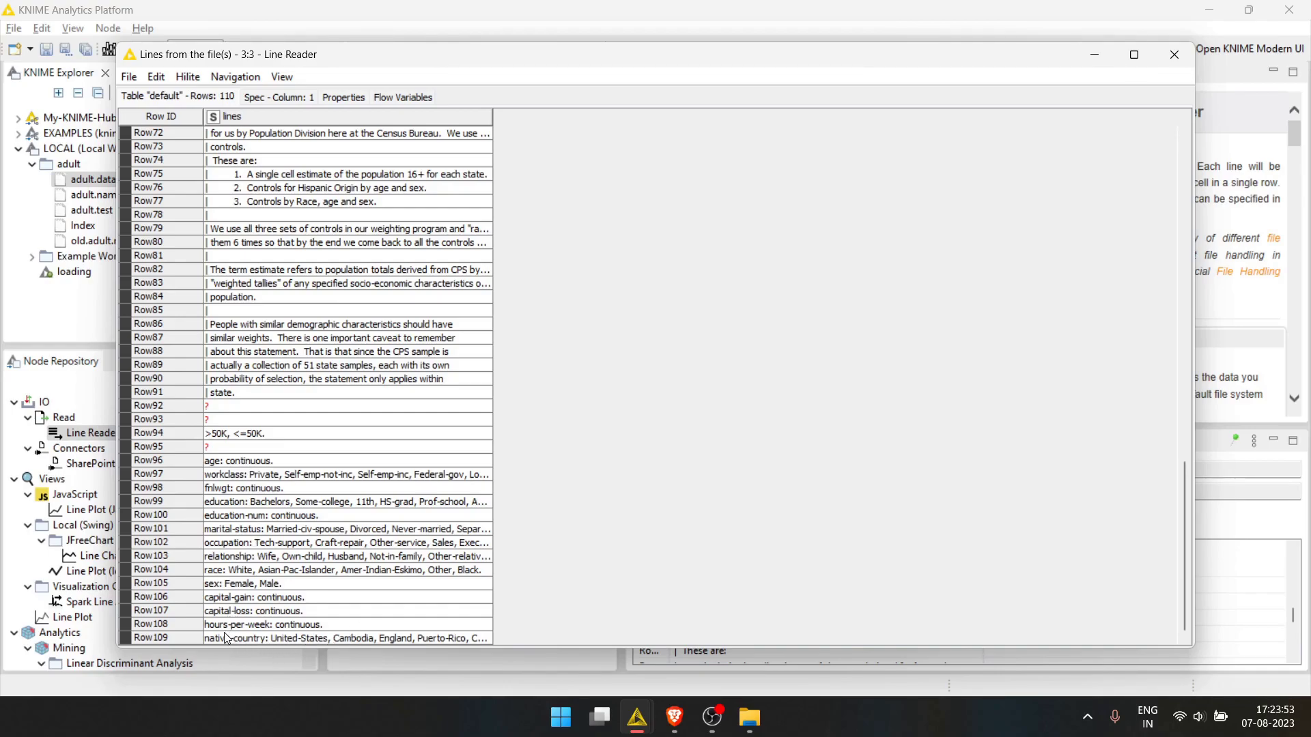
pyautogui.moveTo(226, 638); pyautogui.dragTo(228, 509)
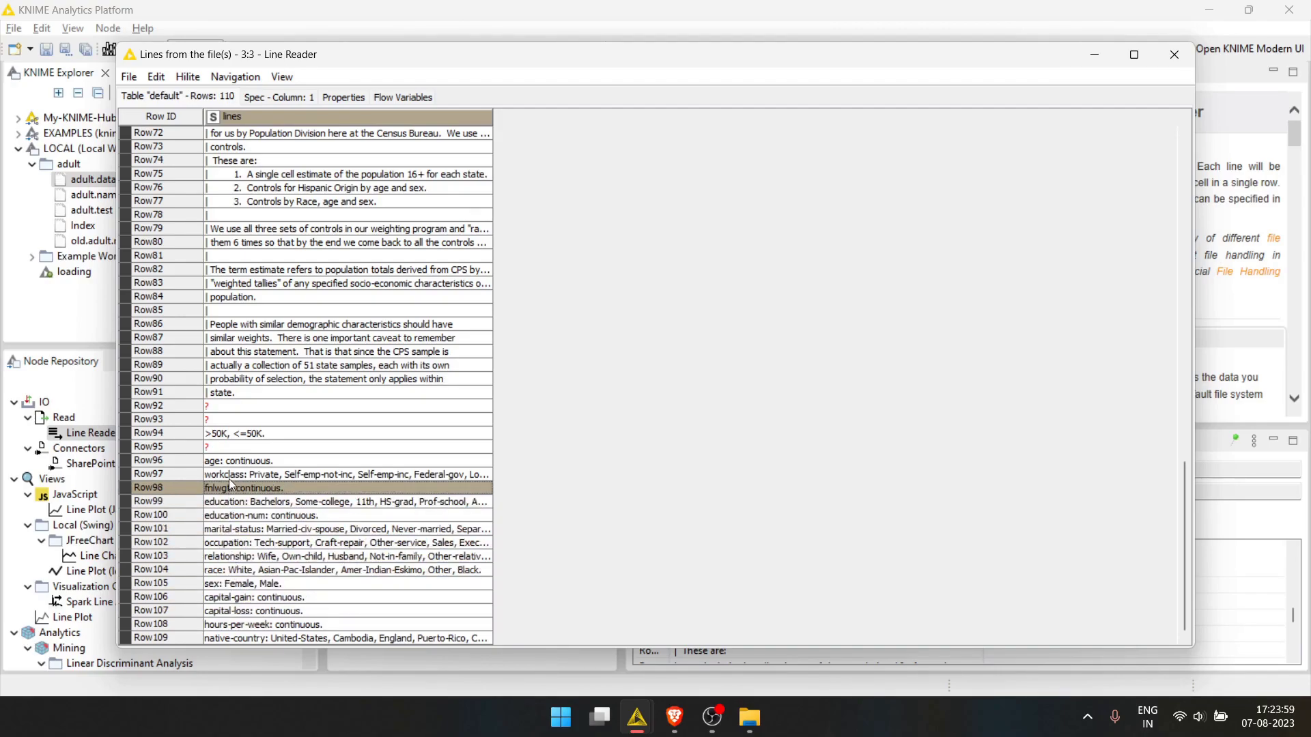
pyautogui.click(231, 477)
pyautogui.click(233, 464)
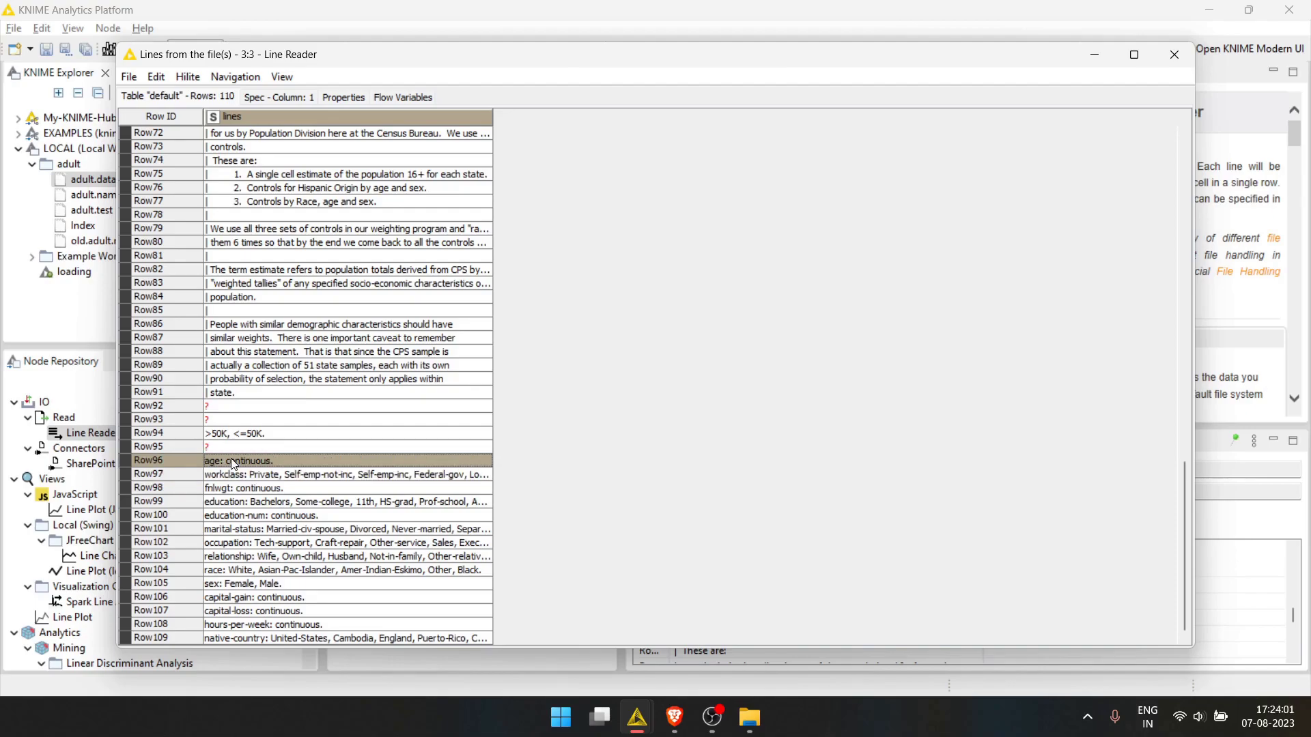
pyautogui.click(1175, 54)
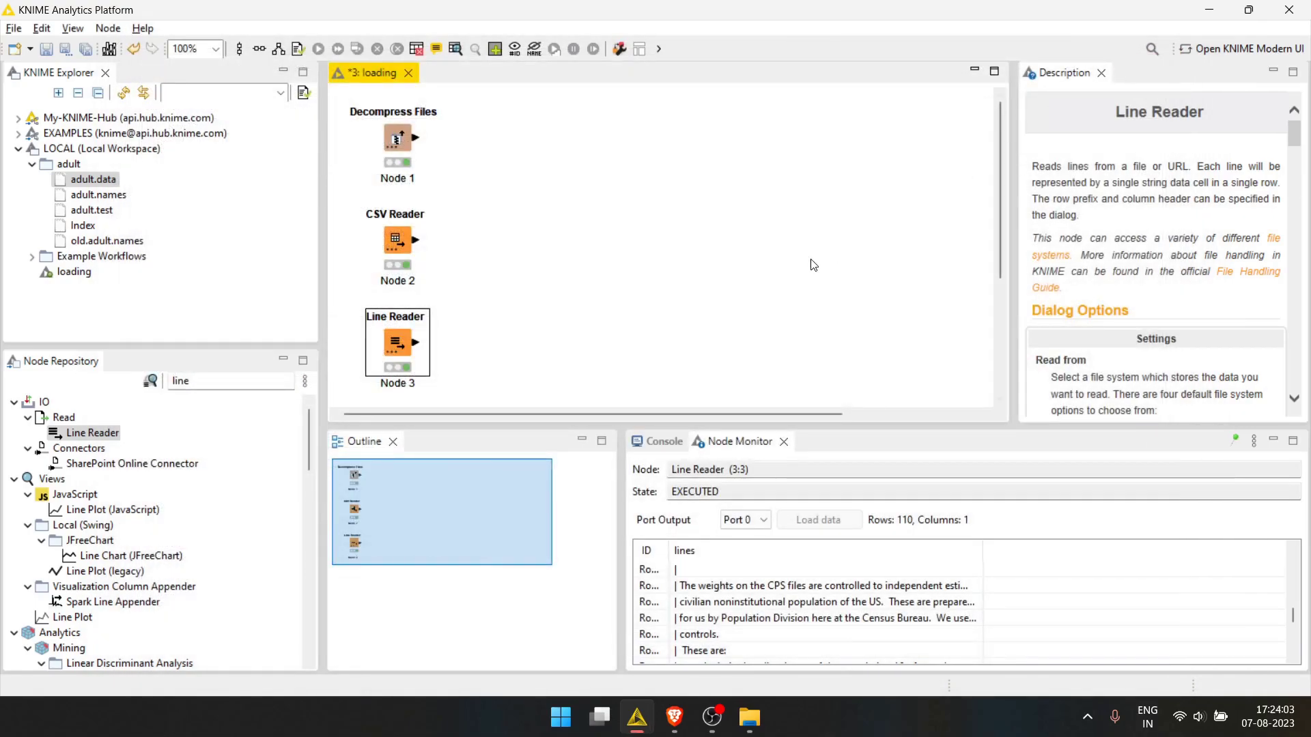
pyautogui.click(661, 303)
# - Add a Top k Row Filter node via 'top k' and connect the Line Reader to it
pyautogui.click(237, 381)
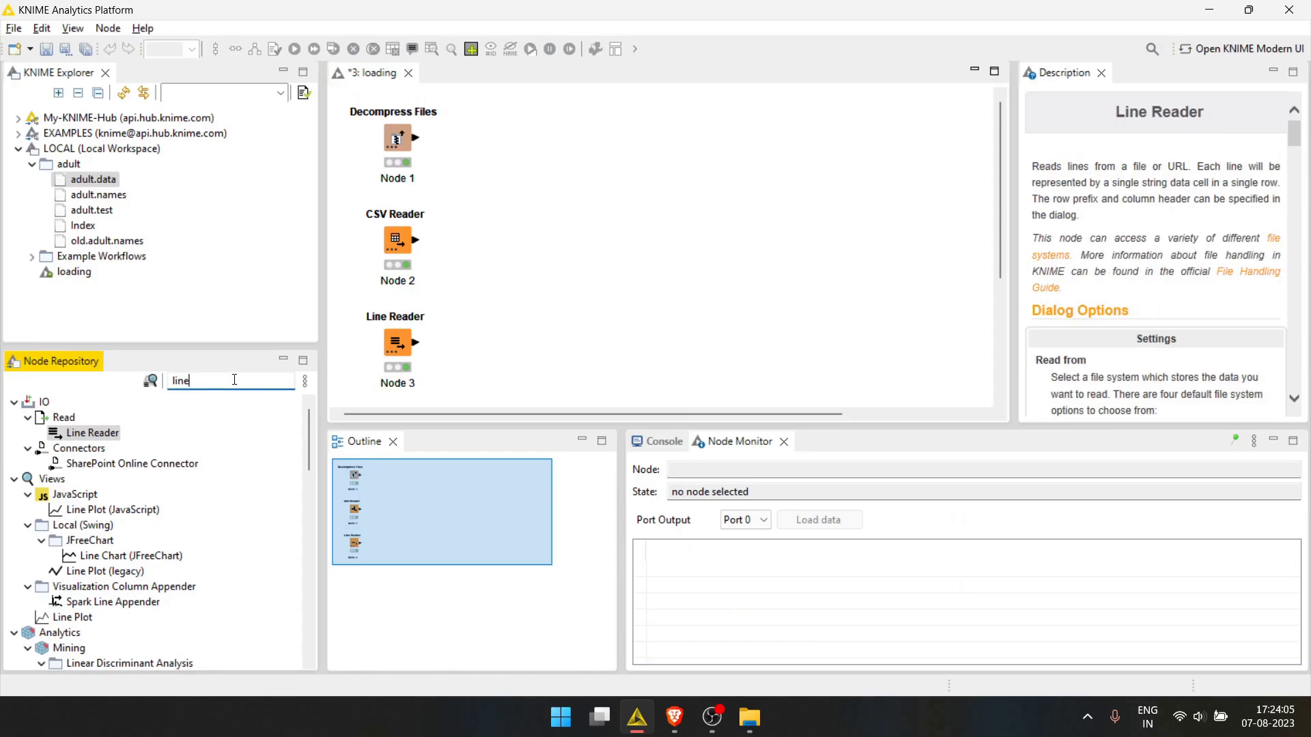
pyautogui.moveTo(234, 381); pyautogui.dragTo(171, 380)
pyautogui.write('top k')
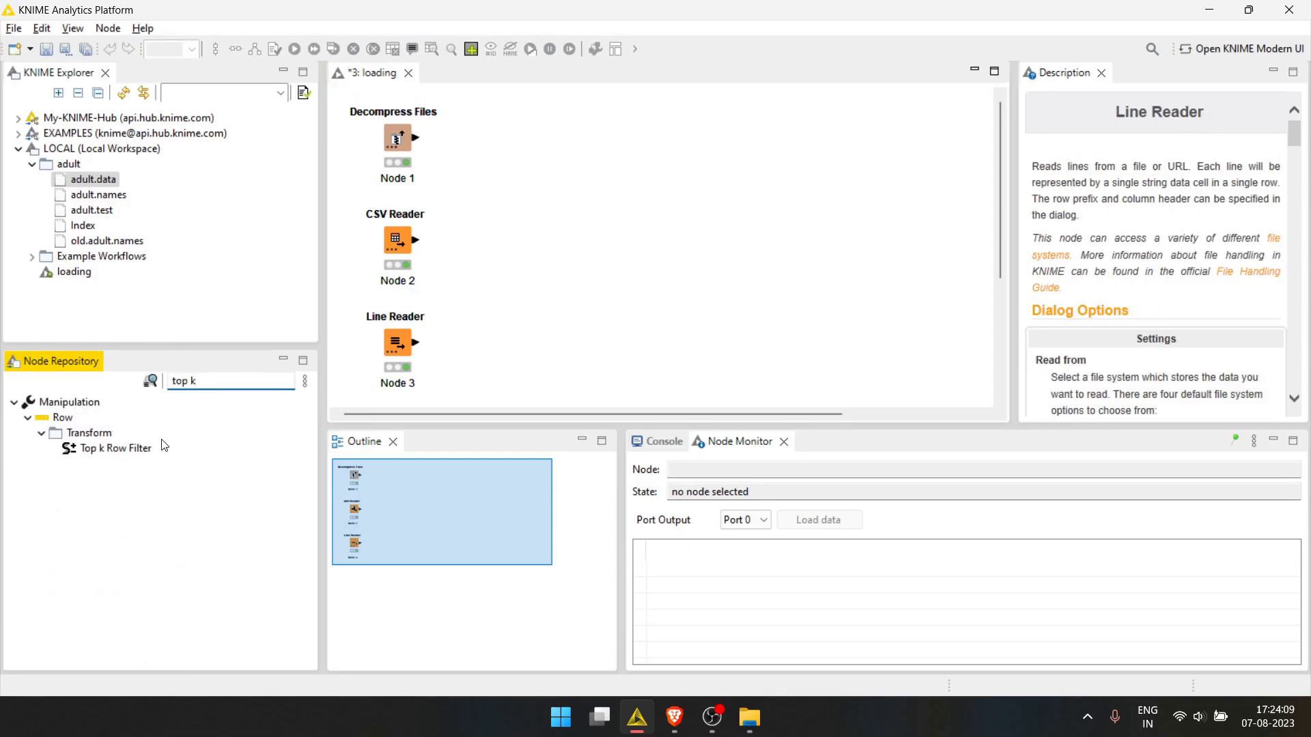
pyautogui.moveTo(122, 448); pyautogui.dragTo(505, 351)
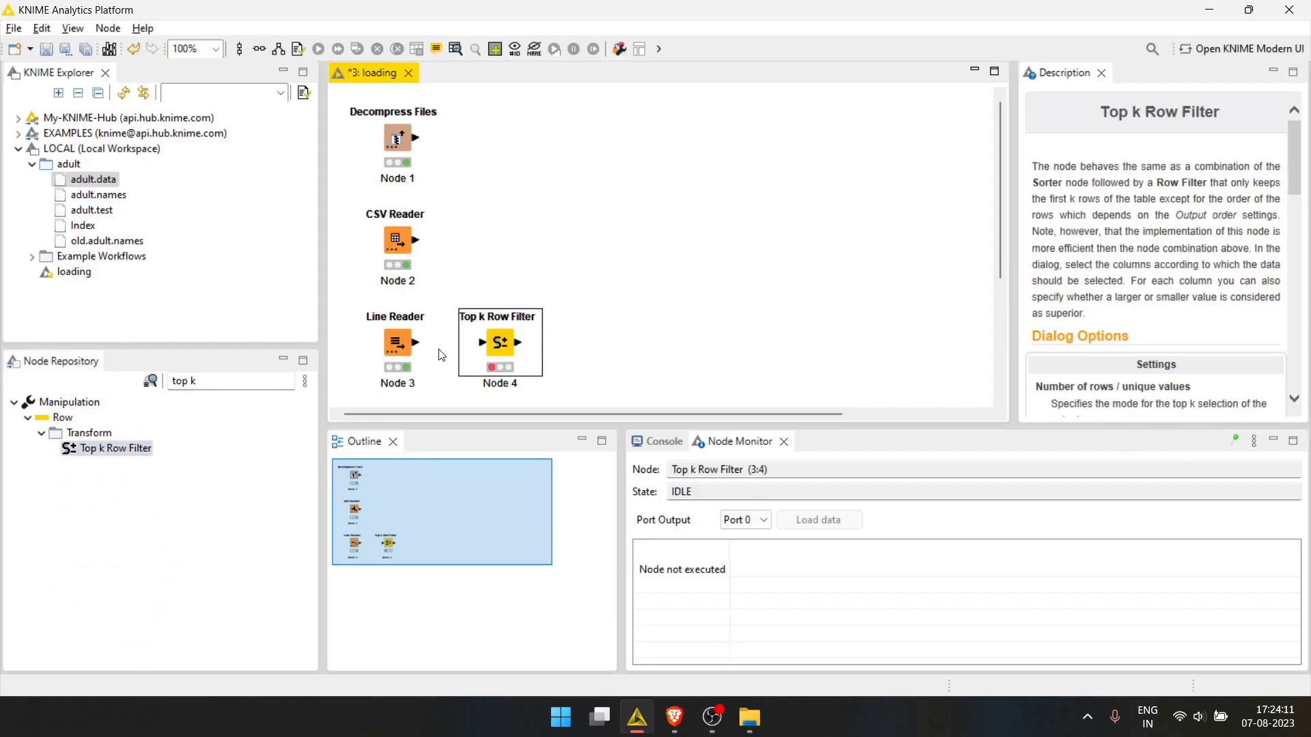
pyautogui.moveTo(416, 343); pyautogui.dragTo(486, 346)
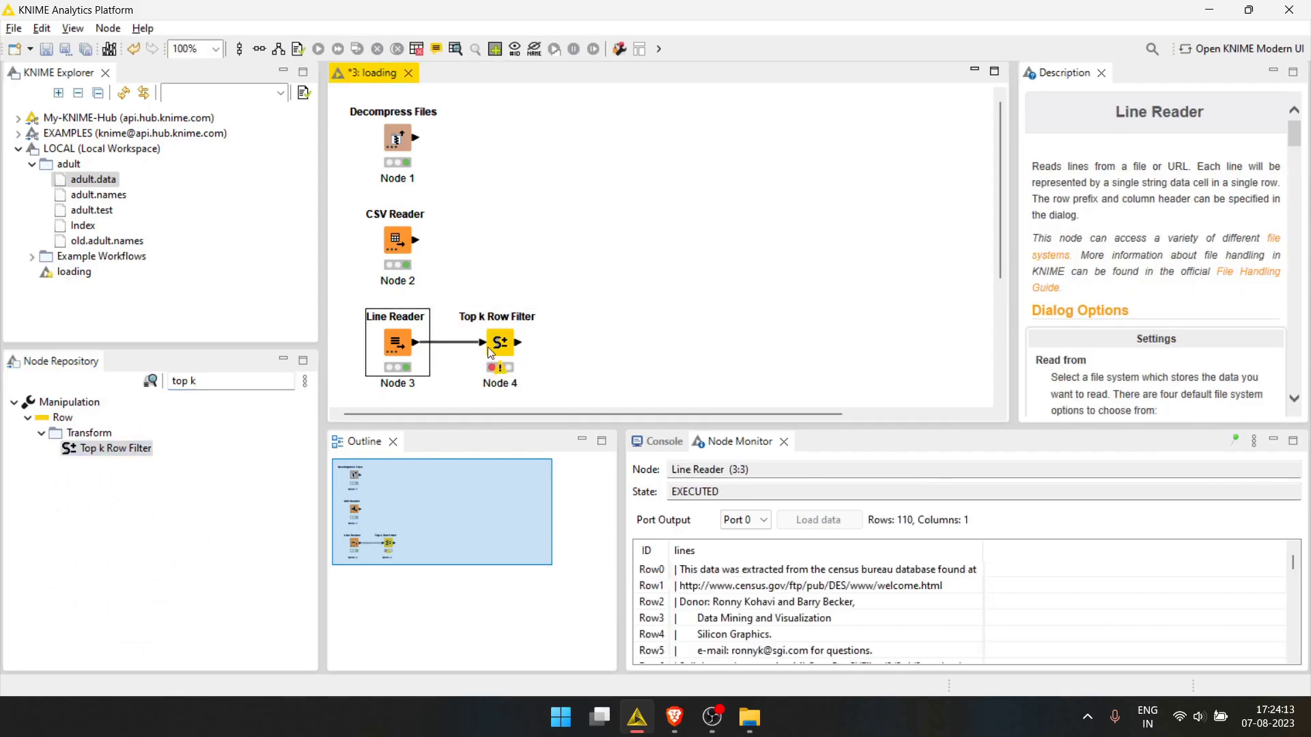
# - Set the Top k Row Filter to count rows in descending order, keeping 14 lines
pyautogui.doubleClick(499, 339)
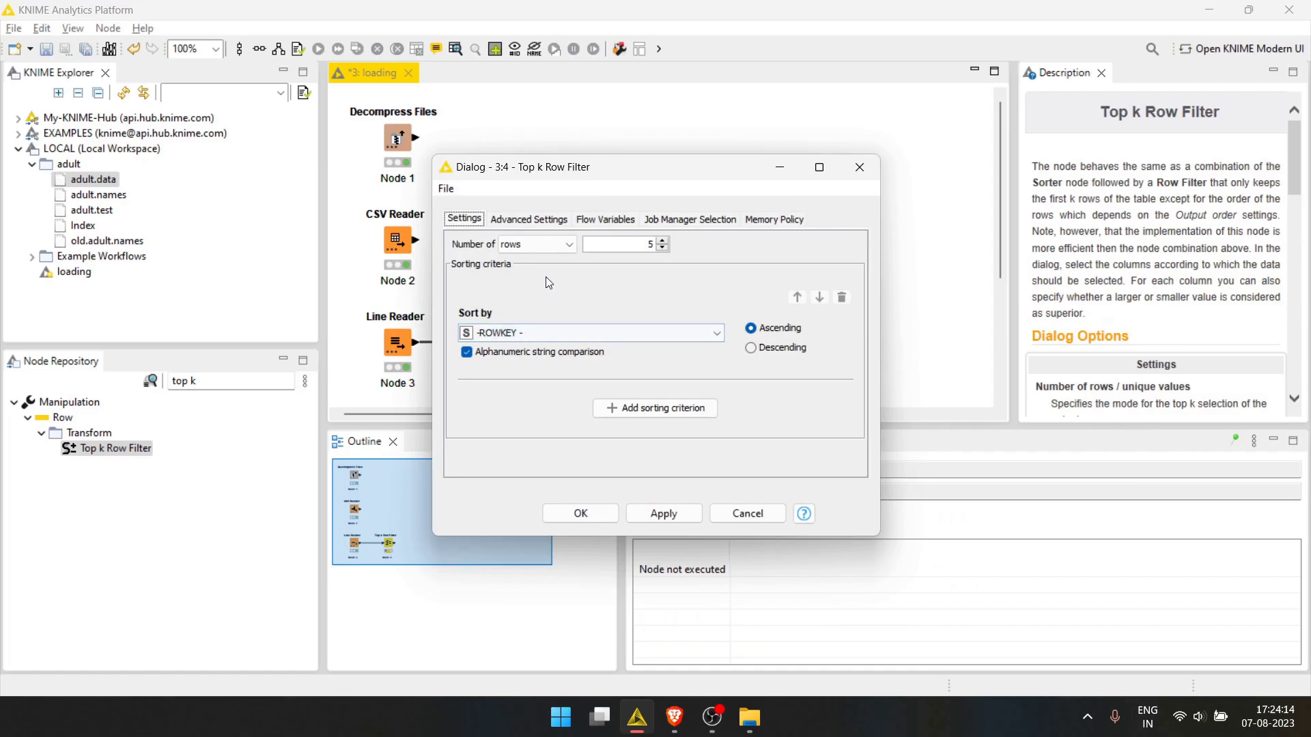
pyautogui.click(569, 246)
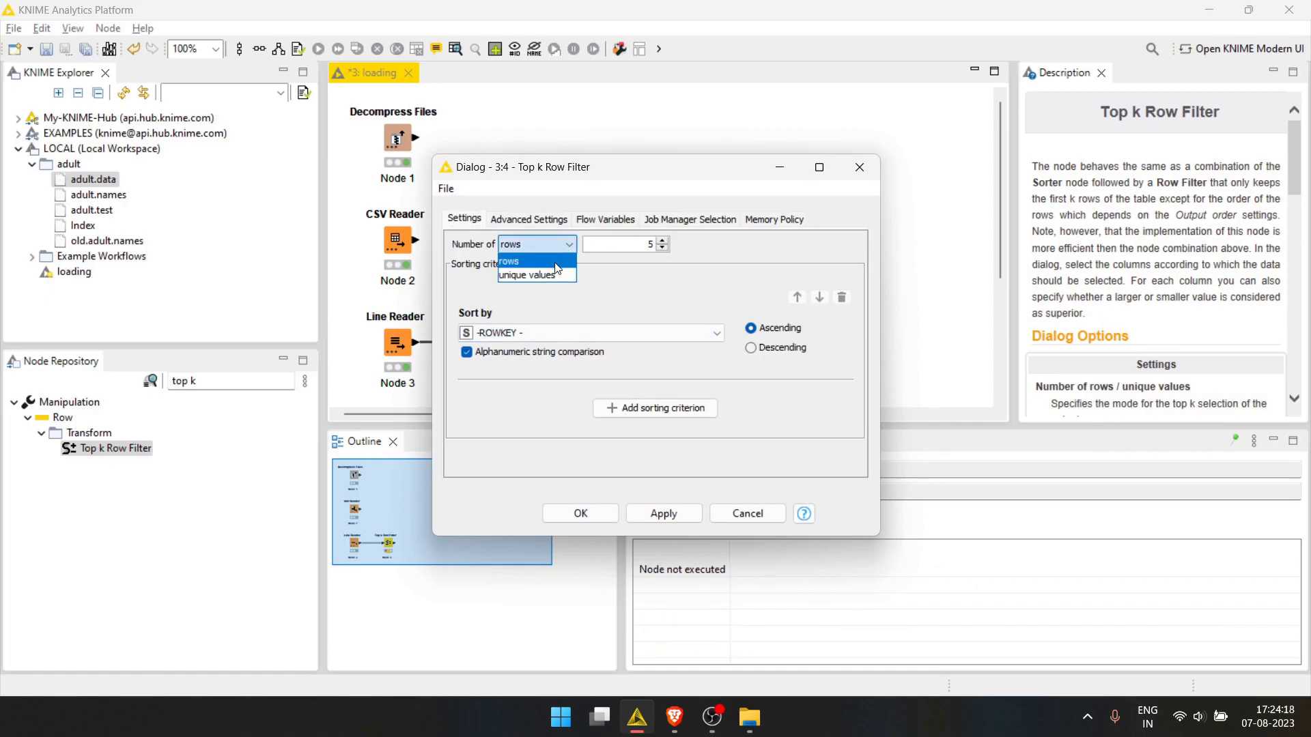
pyautogui.click(554, 262)
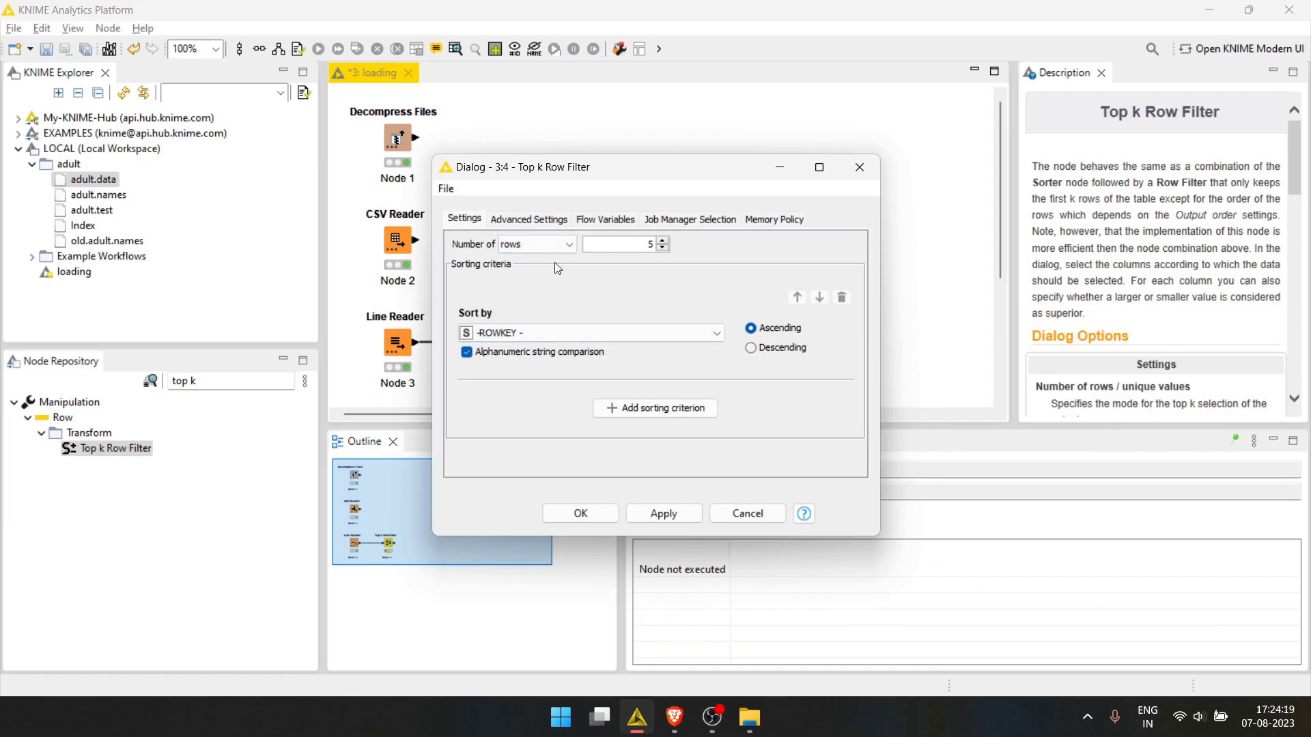
pyautogui.click(751, 348)
pyautogui.doubleClick(657, 246)
pyautogui.click(580, 513)
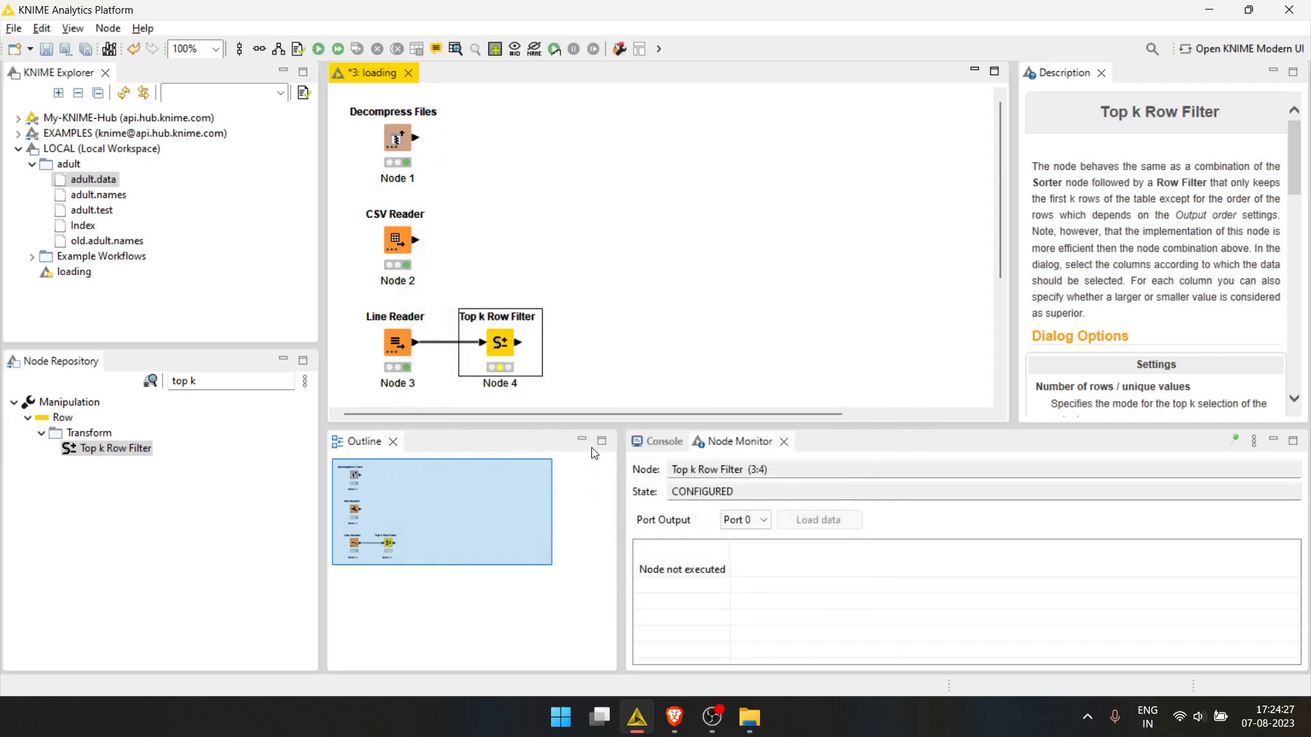
# - Execute the Top k Row Filter and check its 14 attribute lines starting at age
pyautogui.press('F7')
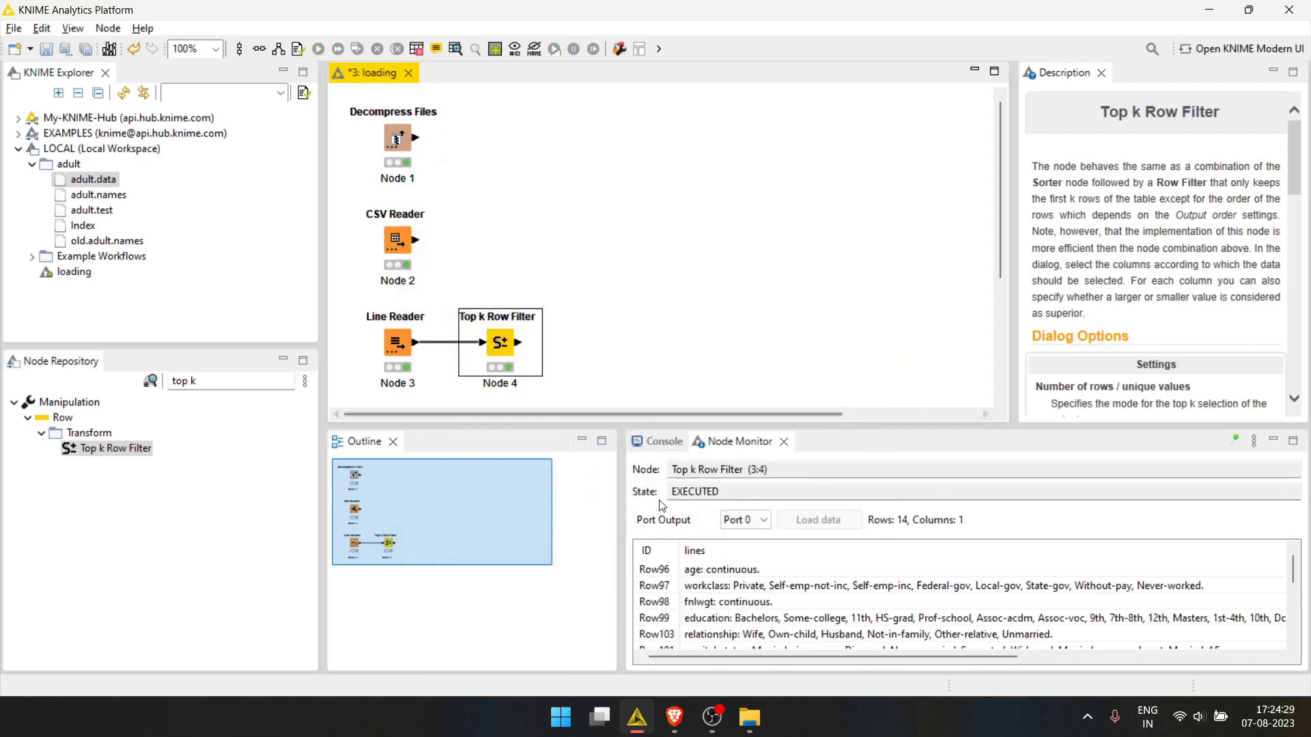
pyautogui.scroll(-3, 785, 603)
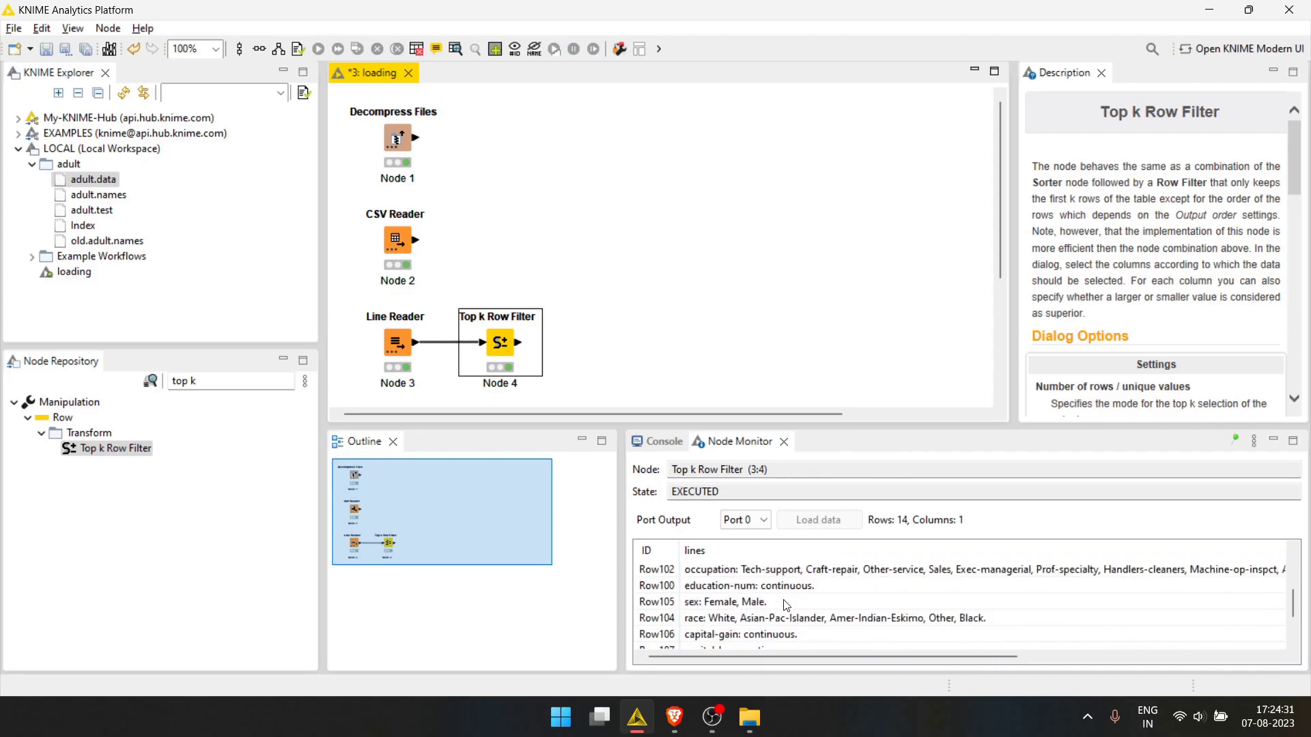
pyautogui.scroll(2, 779, 619)
pyautogui.scroll(1, 779, 618)
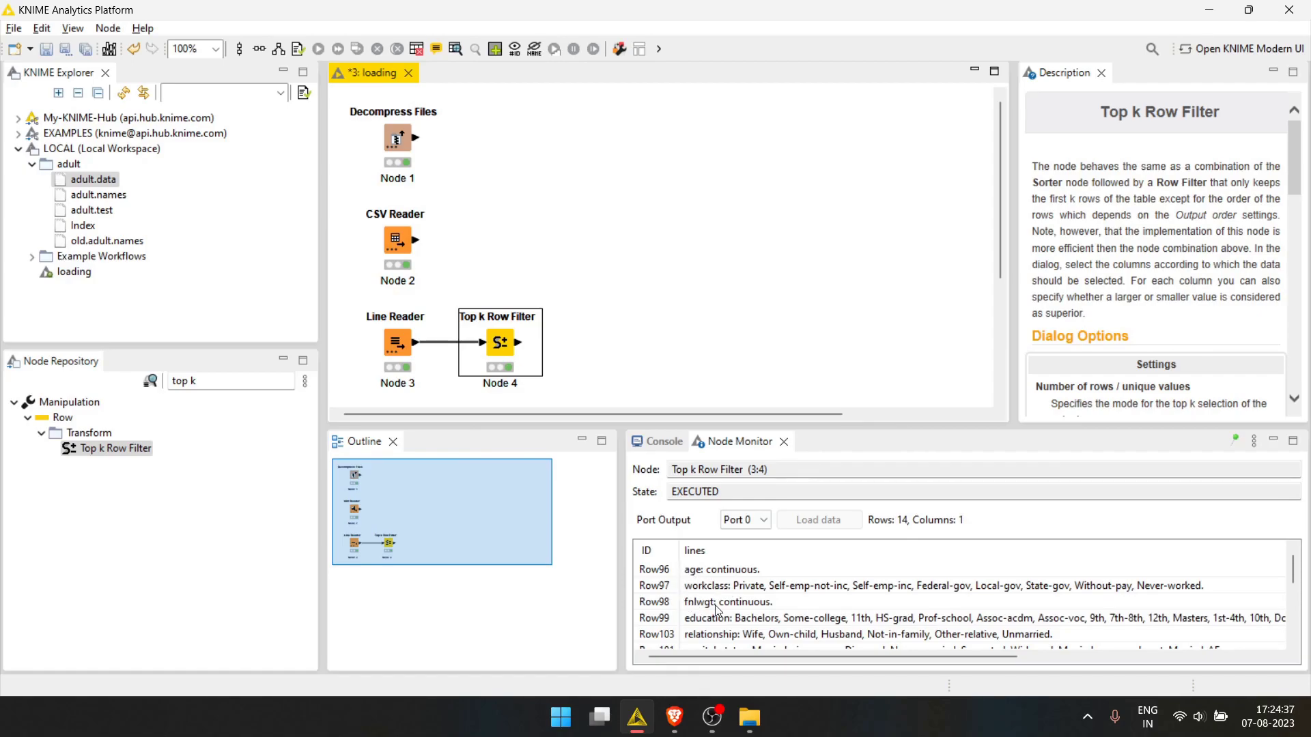
pyautogui.scroll(-3, 718, 610)
pyautogui.scroll(3, 709, 623)
# - Add a Cell Splitter node via 'cell sp' and connect the Top k Row Filter to it
pyautogui.click(272, 365)
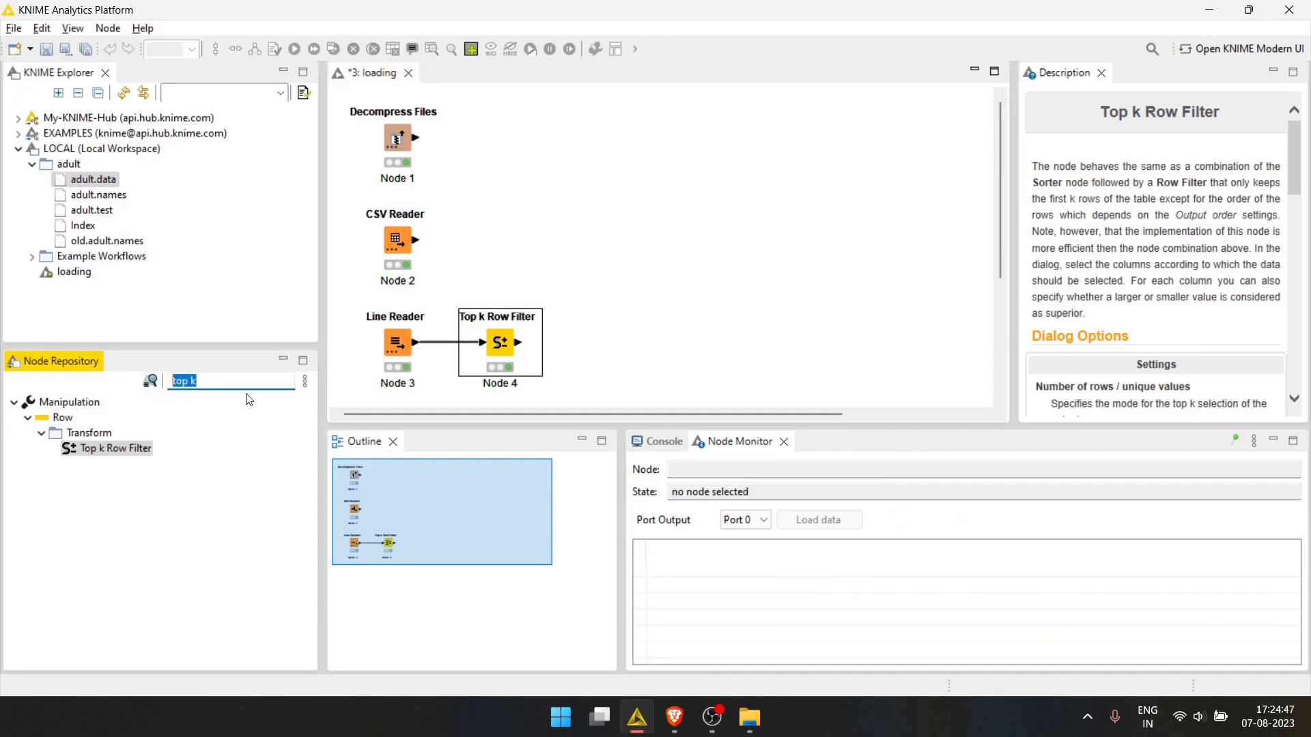
pyautogui.write('cell spl')
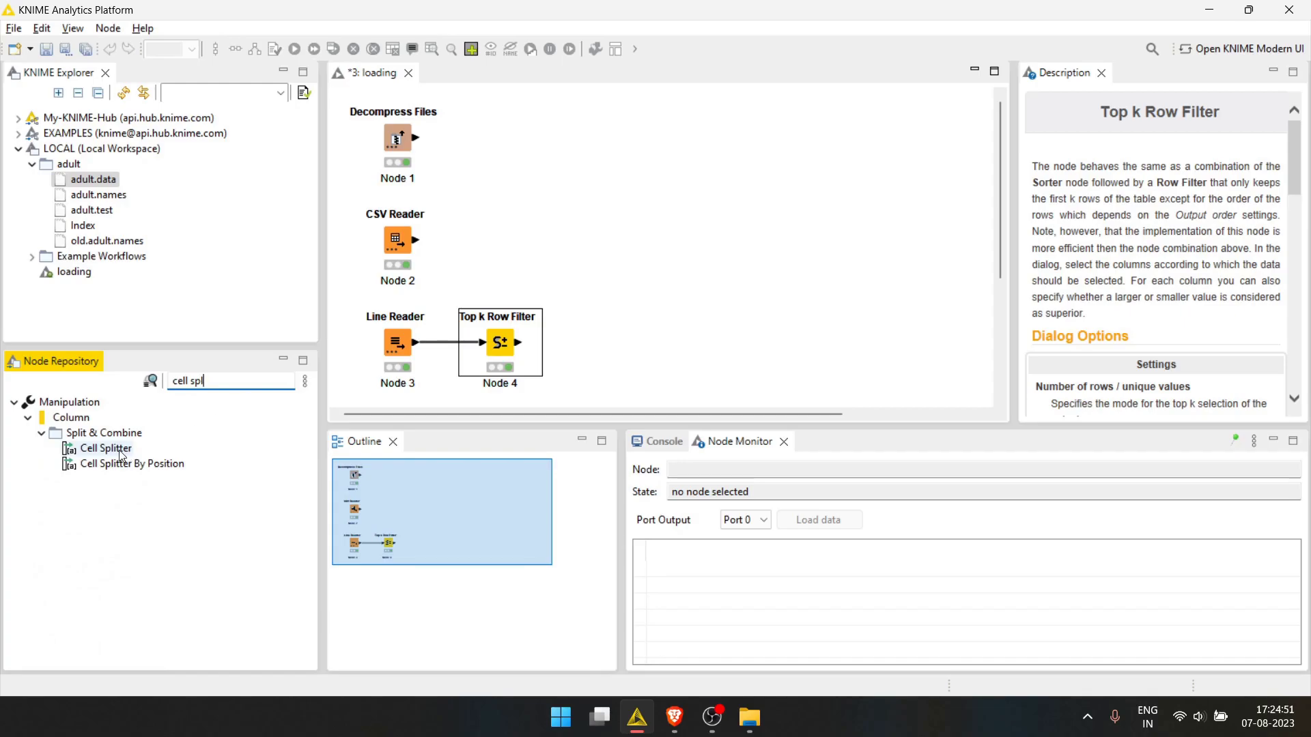
pyautogui.moveTo(89, 448); pyautogui.dragTo(611, 342)
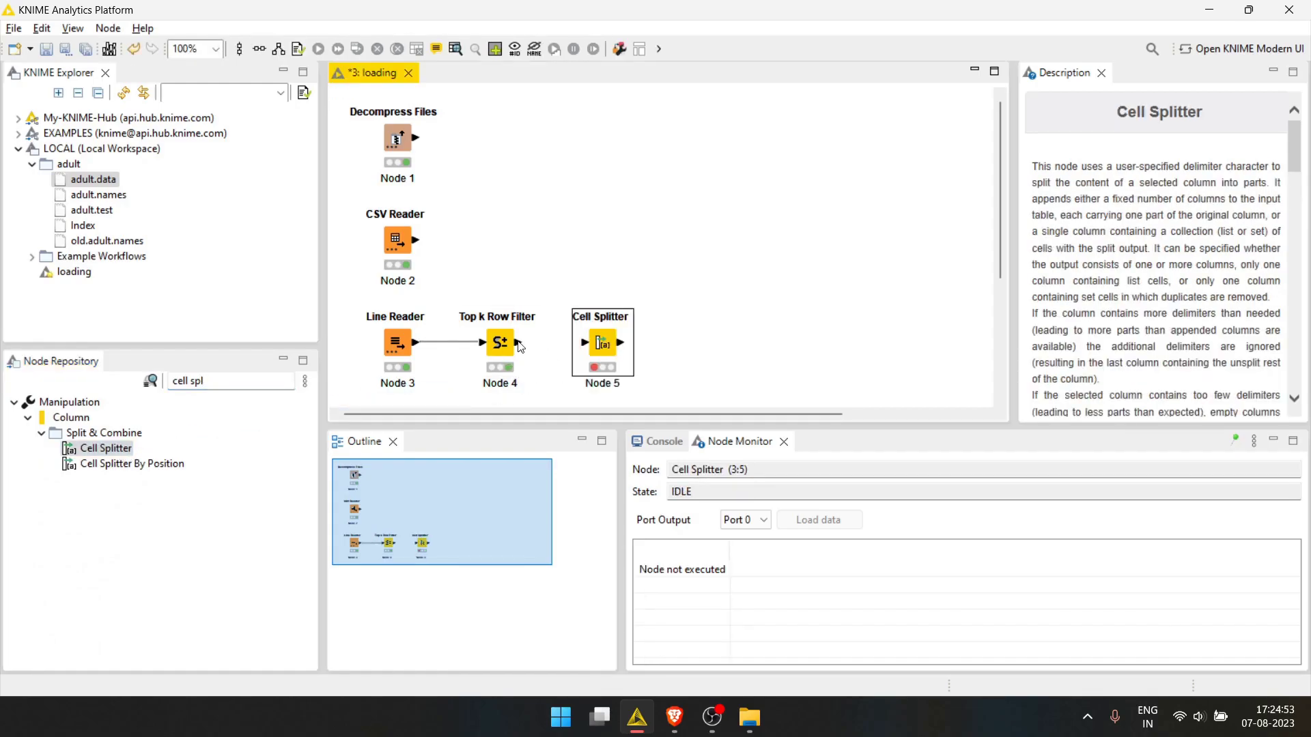
pyautogui.moveTo(520, 346); pyautogui.dragTo(594, 344)
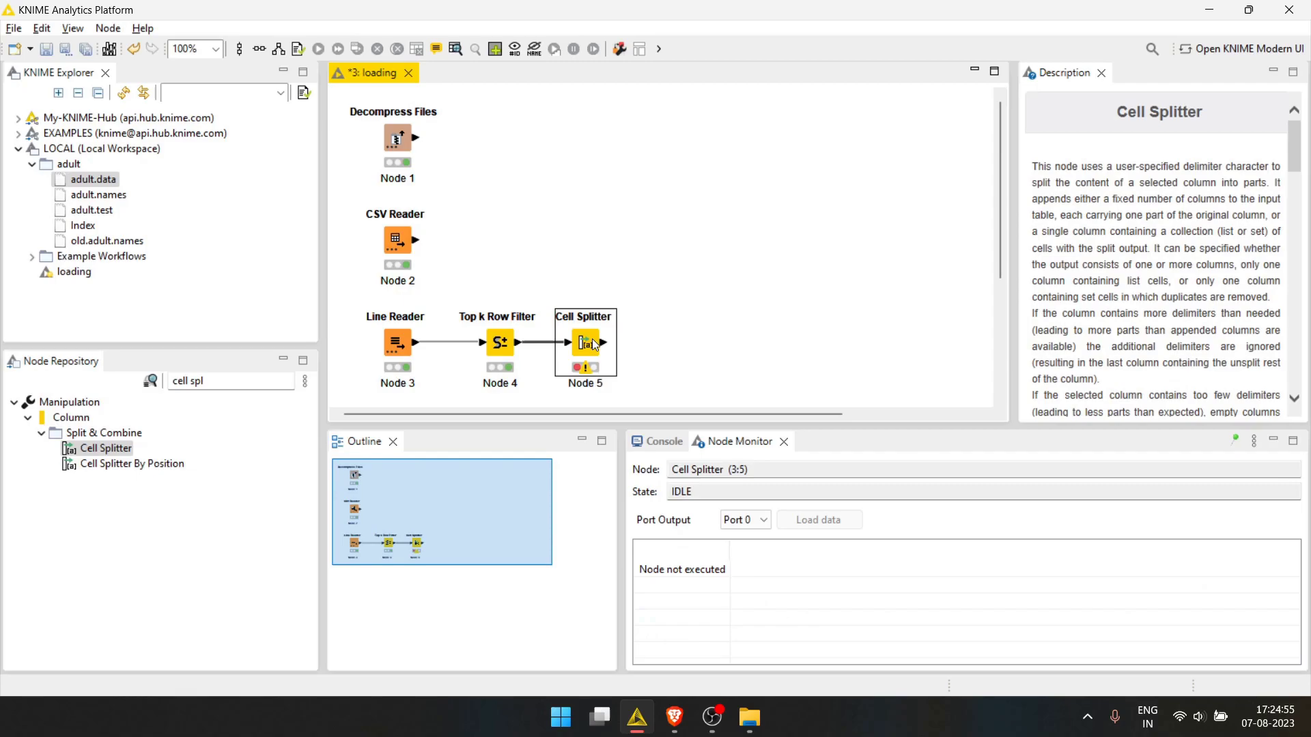
# - Split the lines column at the ':' delimiter and execute the Cell Splitter
pyautogui.doubleClick(587, 343)
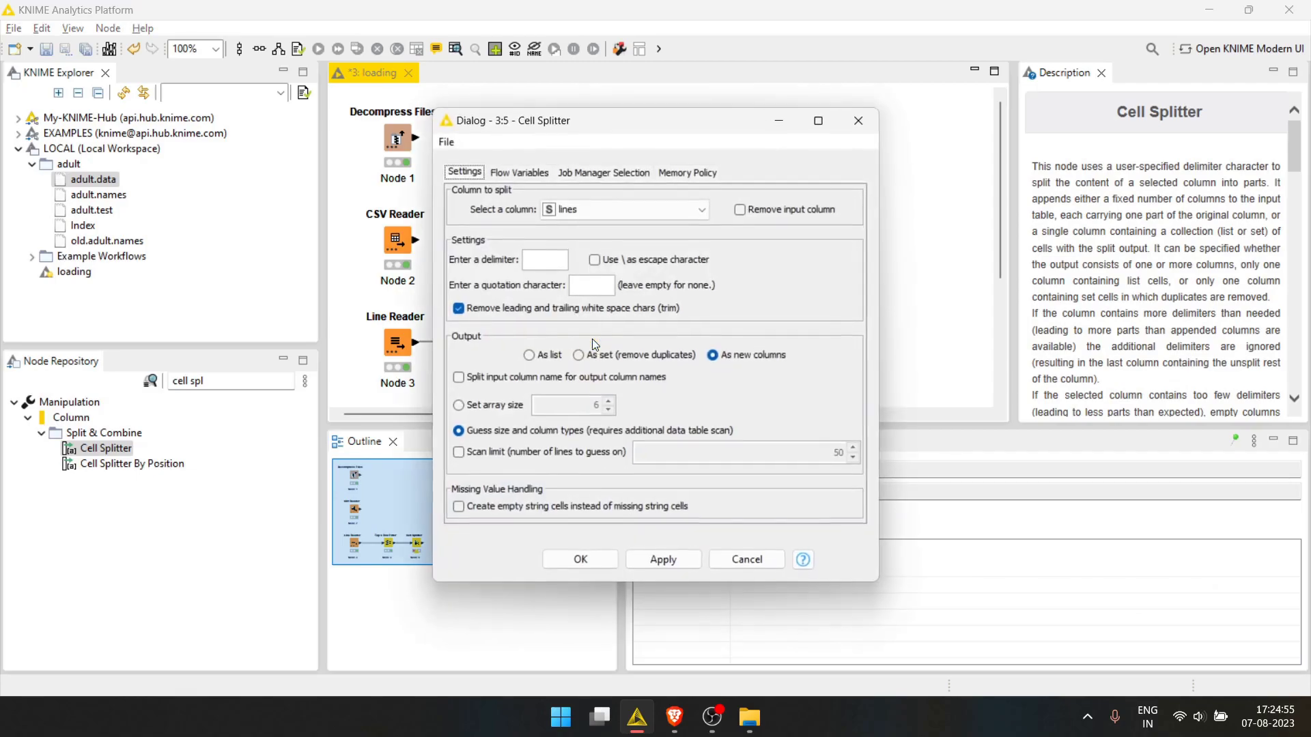
pyautogui.click(623, 208)
pyautogui.click(620, 220)
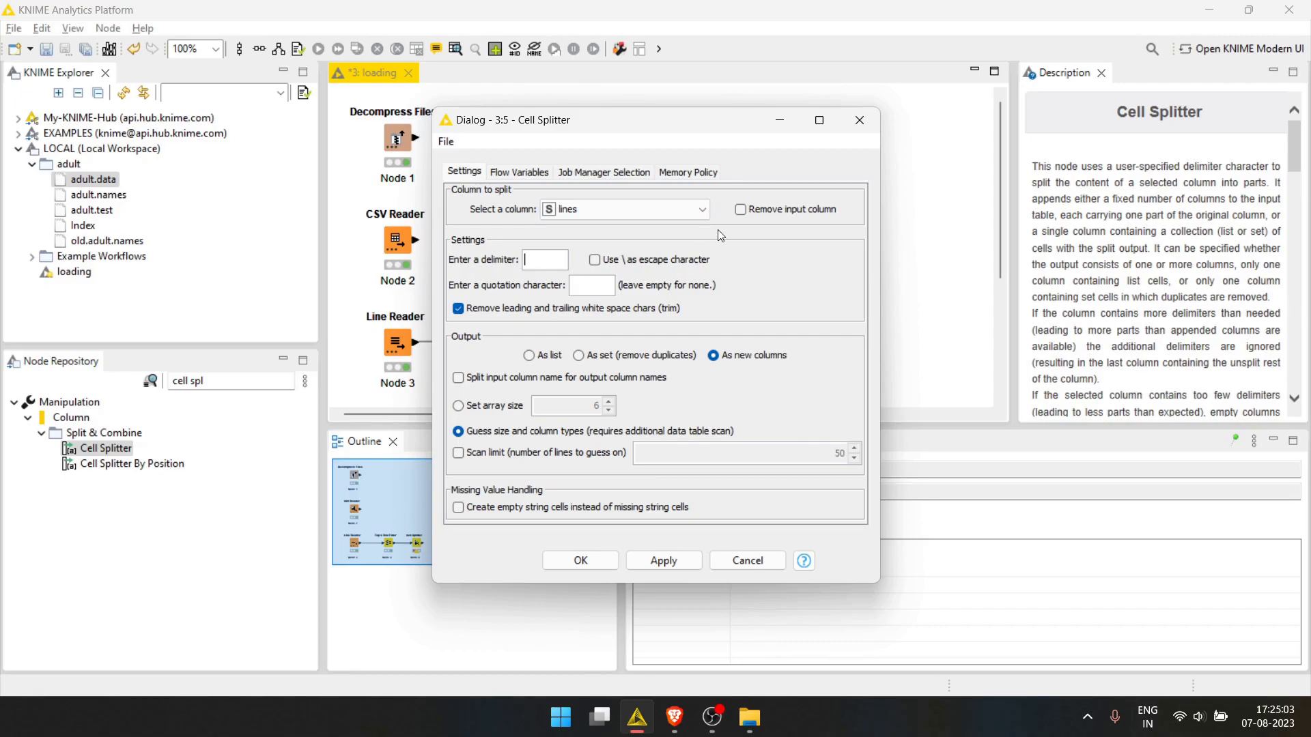
pyautogui.write(':')
pyautogui.click(589, 558)
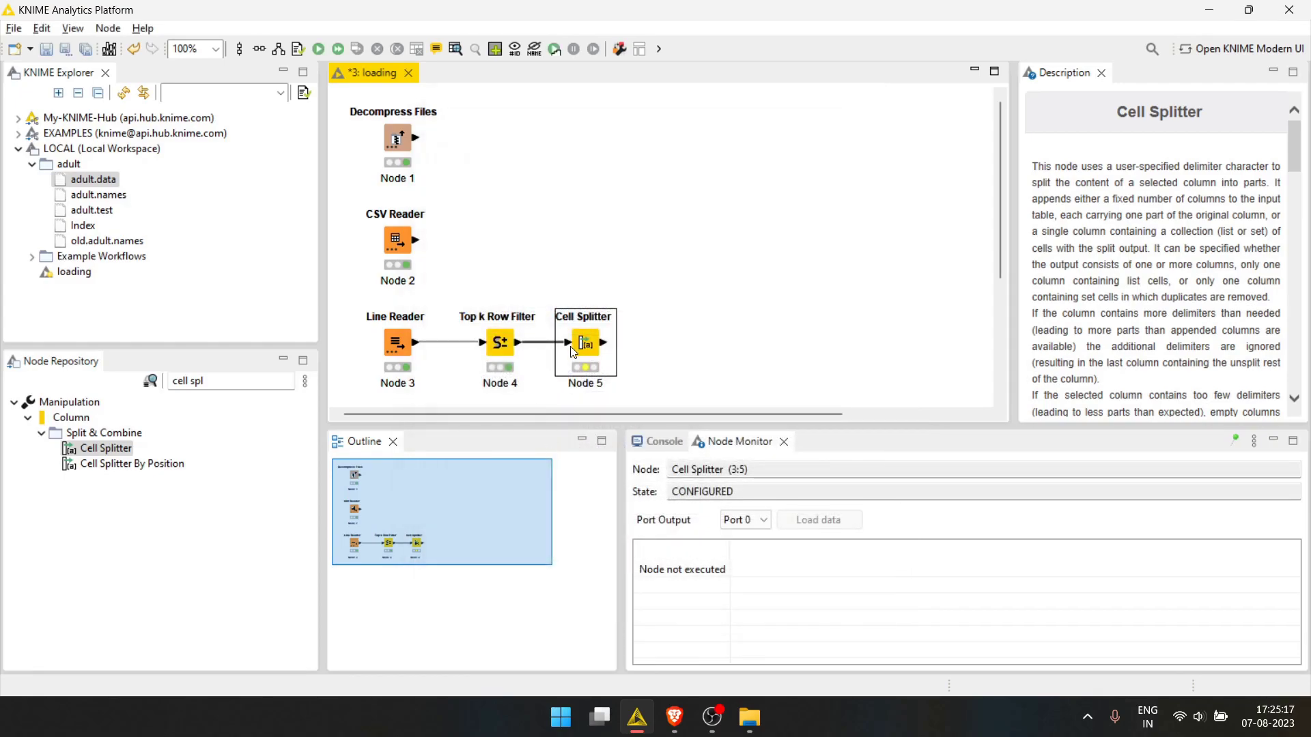
pyautogui.press('F7')
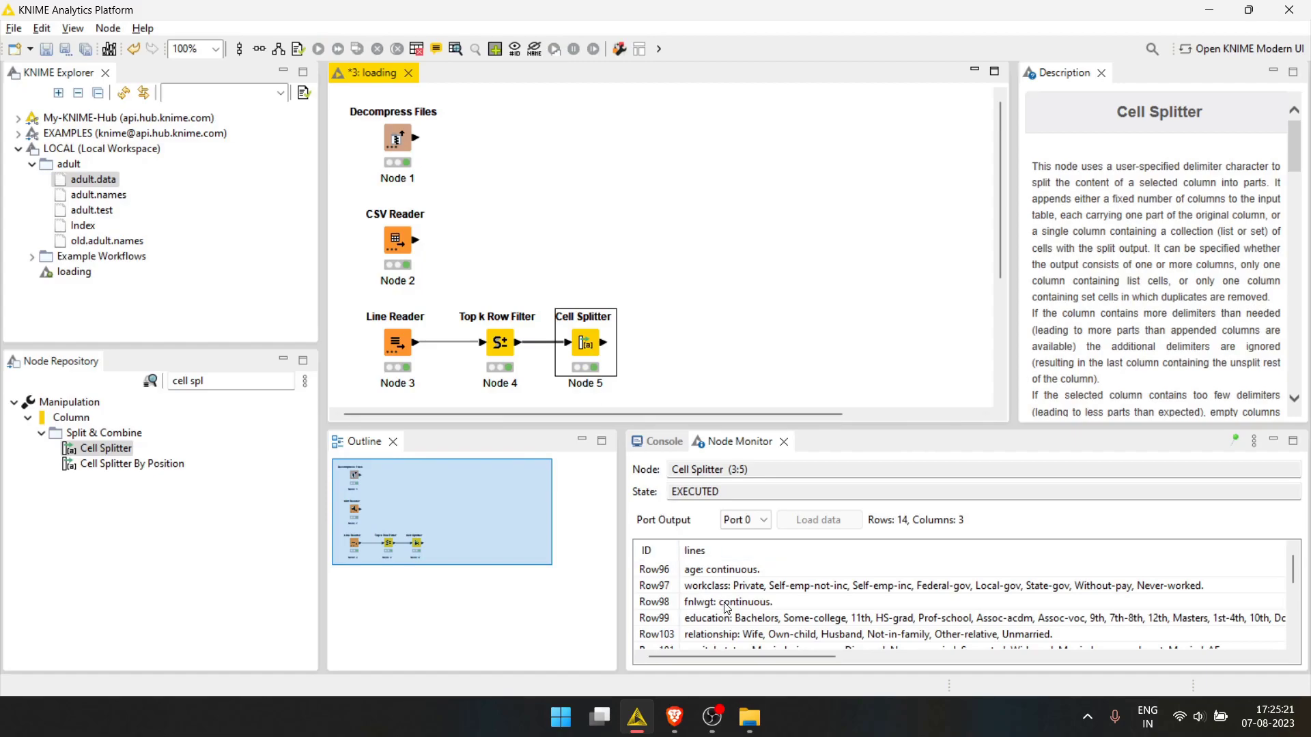
pyautogui.scroll(-3, 725, 608)
pyautogui.scroll(3, 726, 608)
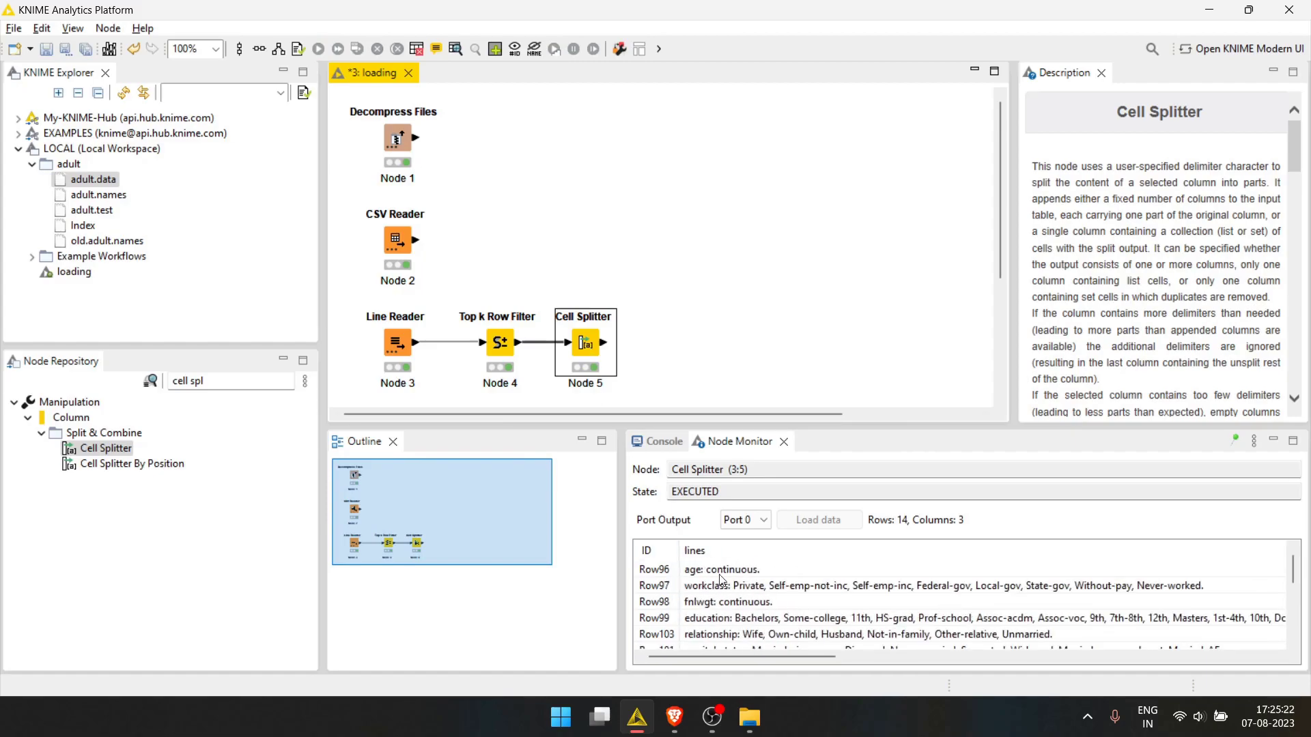
# - Inspect the Cell Splitter output table, widening the lines_Arr[0] and lines_Arr[1] columns
pyautogui.click(678, 330)
pyautogui.click(591, 342)
pyautogui.rightClick(591, 342)
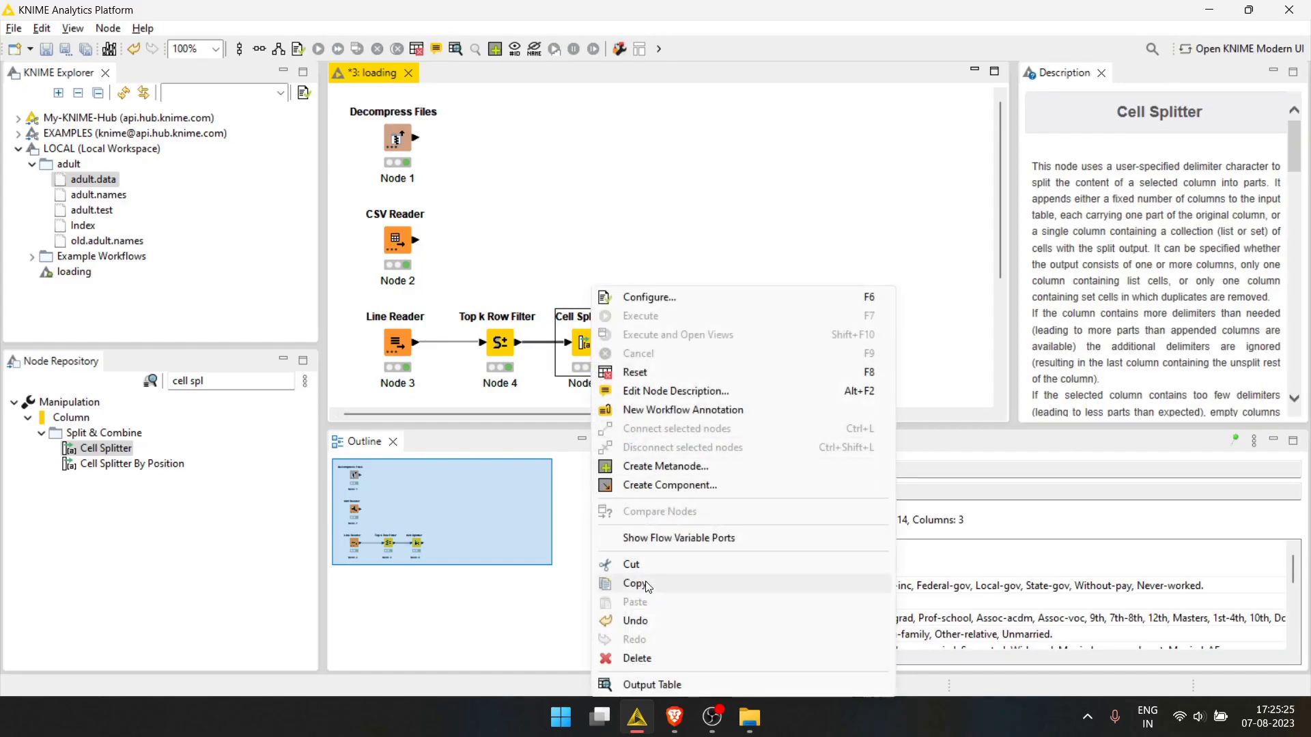
pyautogui.click(637, 685)
pyautogui.moveTo(406, 116); pyautogui.dragTo(481, 118)
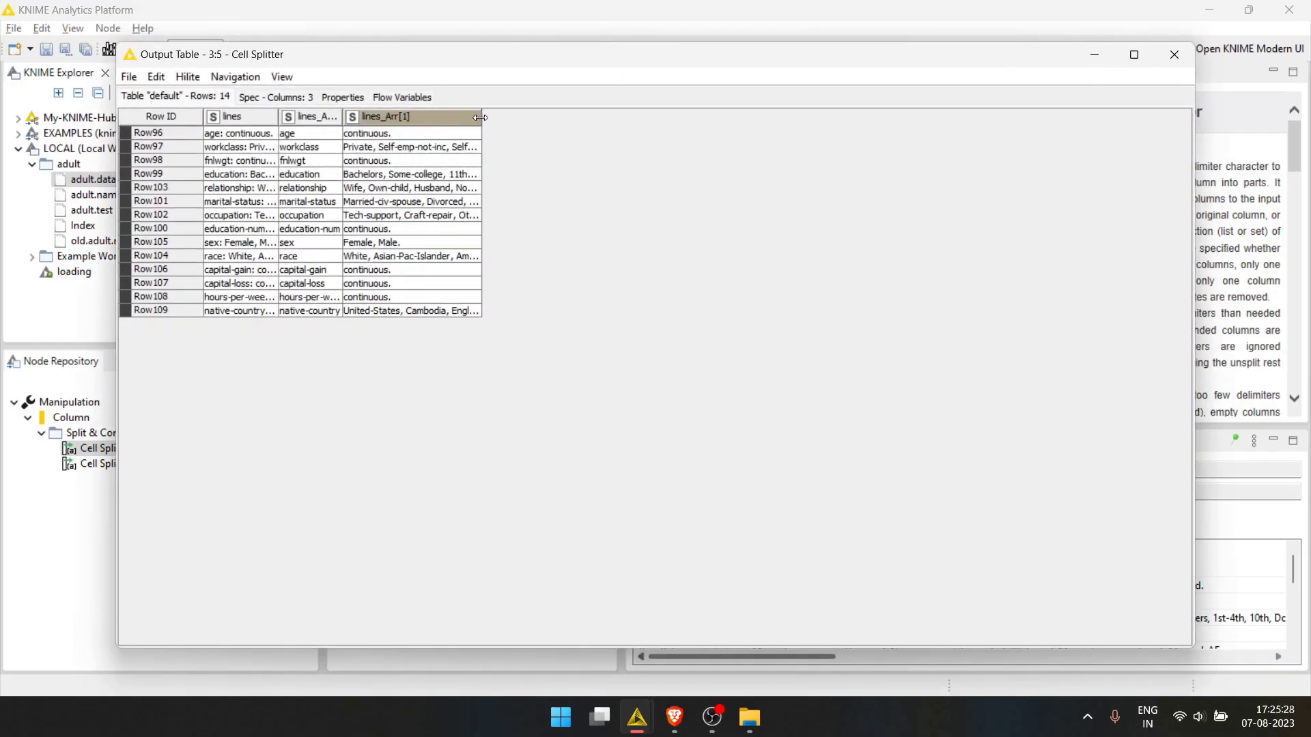
pyautogui.moveTo(340, 120); pyautogui.dragTo(403, 120)
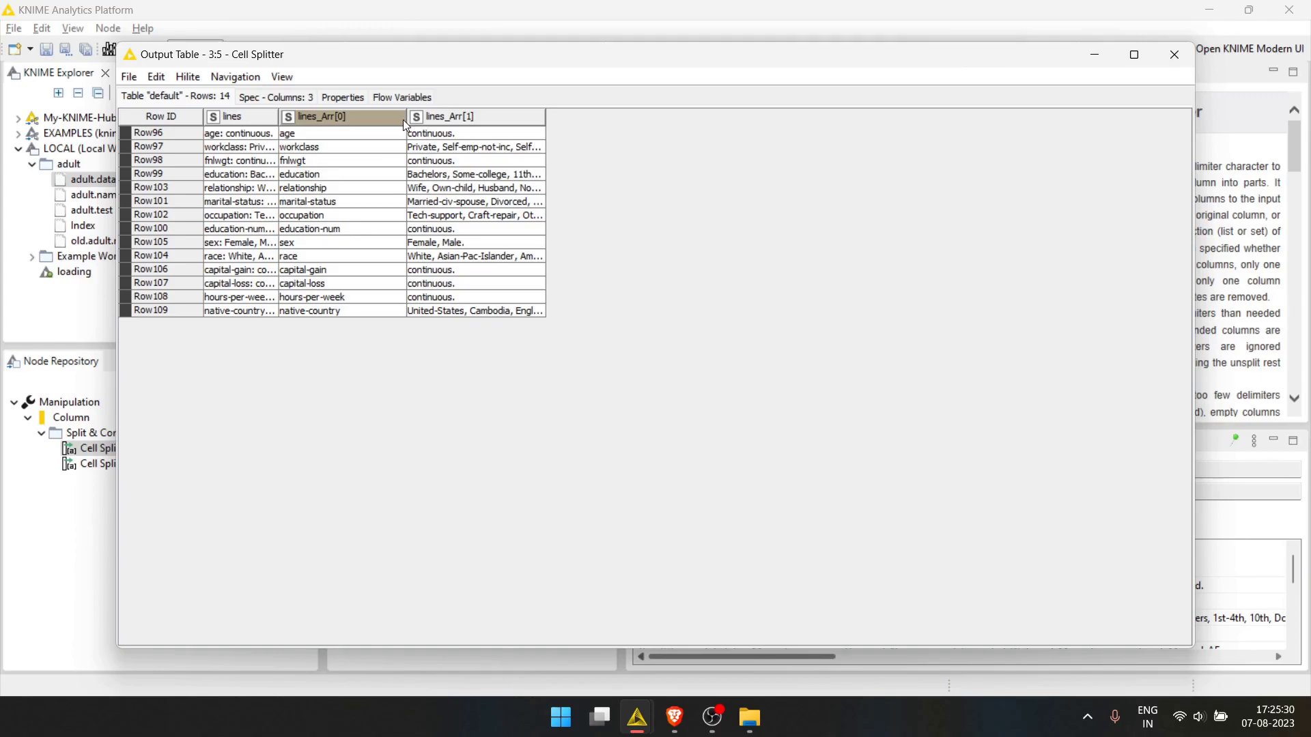
pyautogui.rightClick(356, 118)
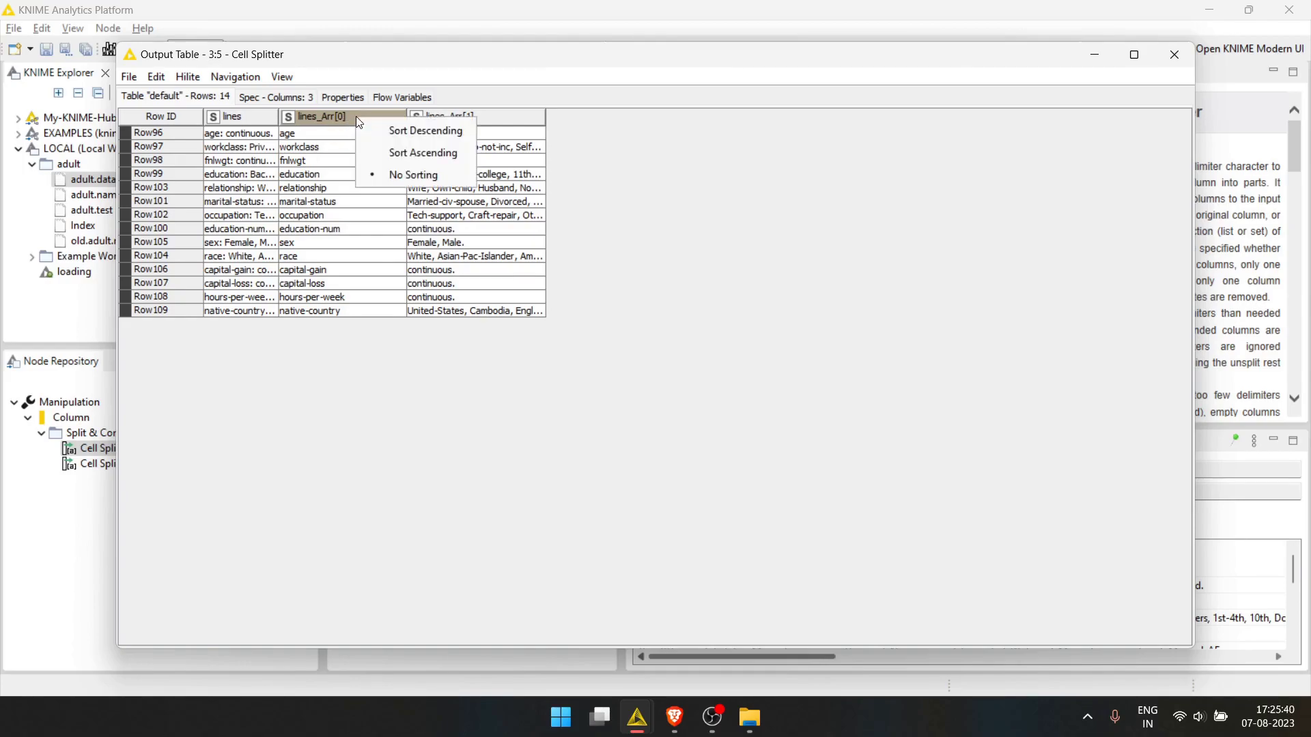
pyautogui.click(774, 289)
pyautogui.click(1156, 58)
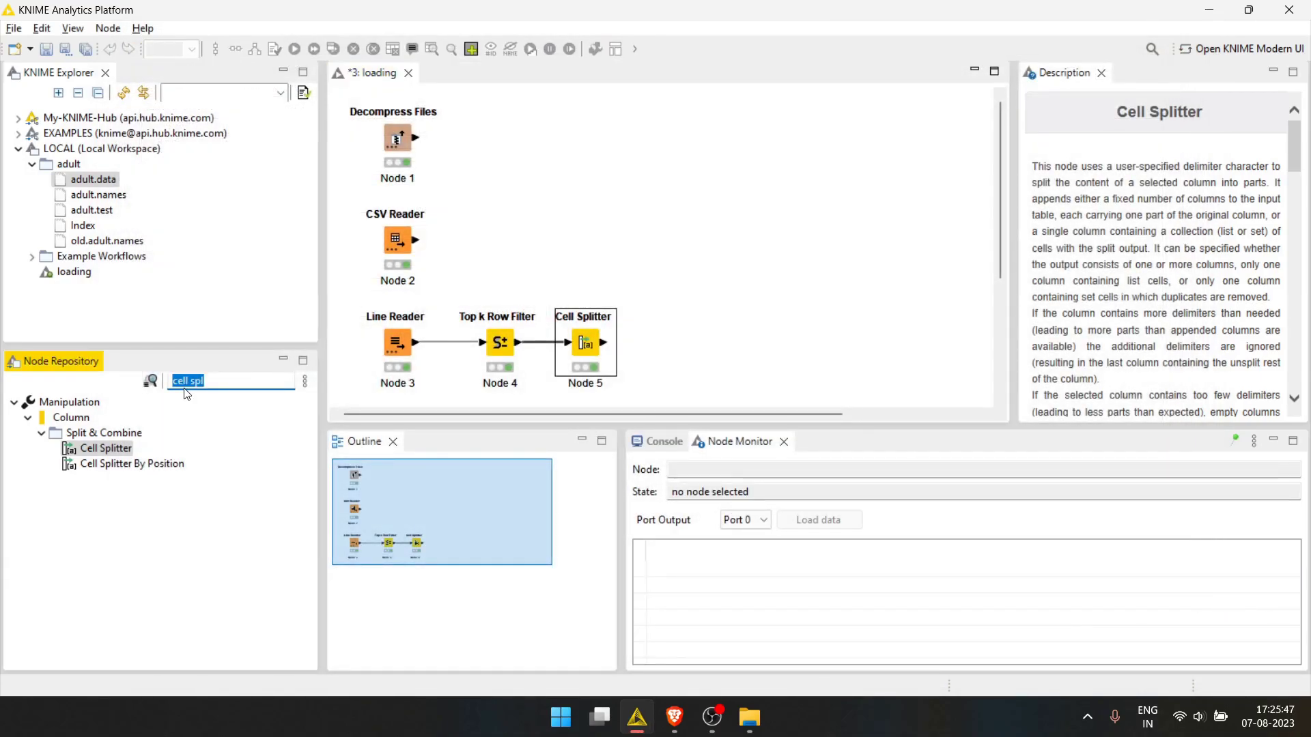
# - Add a Column Filter node via 'column fil' and connect the Cell Splitter to it
pyautogui.write('column')
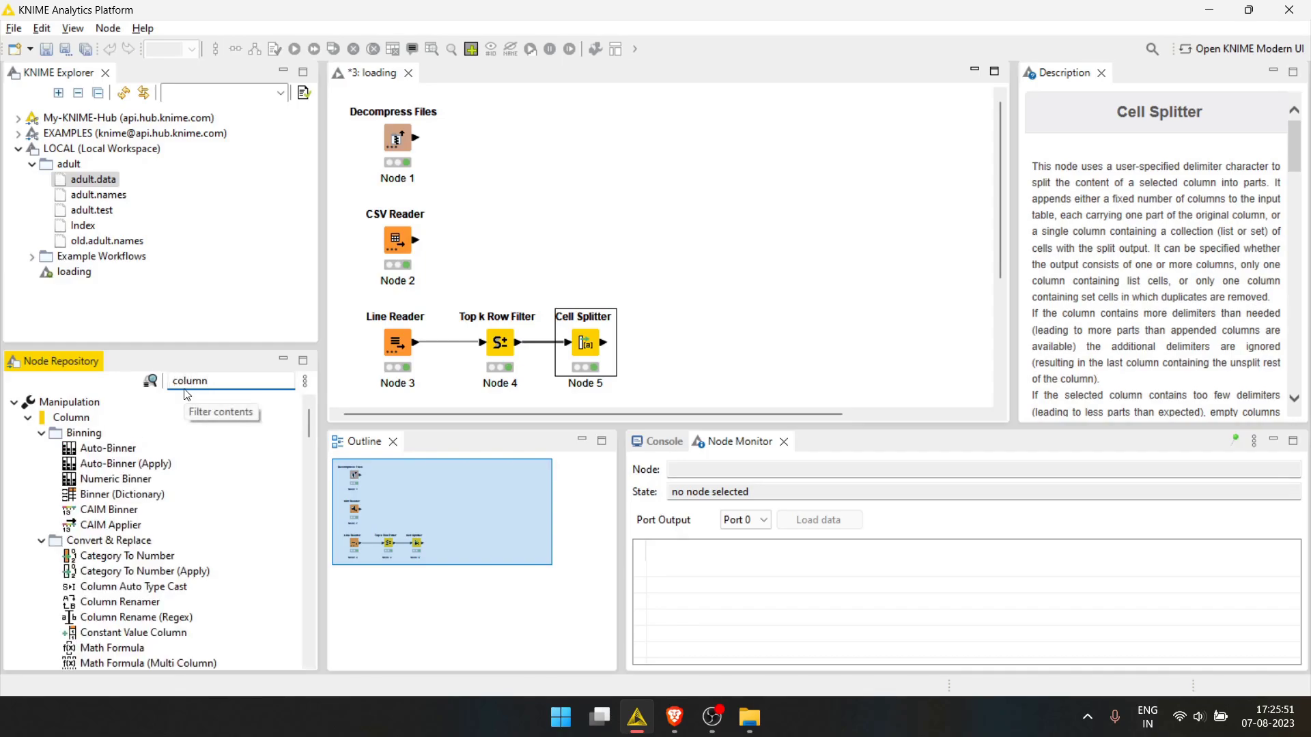
pyautogui.write(' fil')
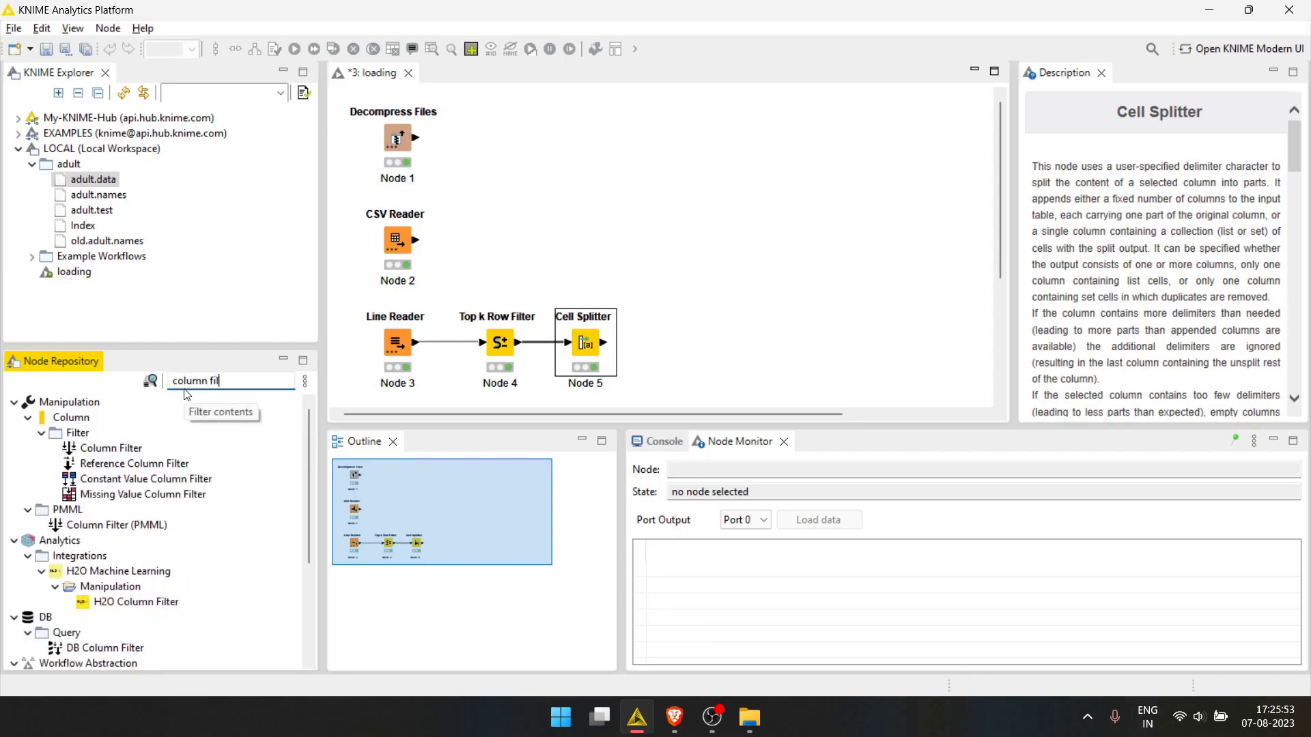
pyautogui.moveTo(119, 444); pyautogui.dragTo(720, 345)
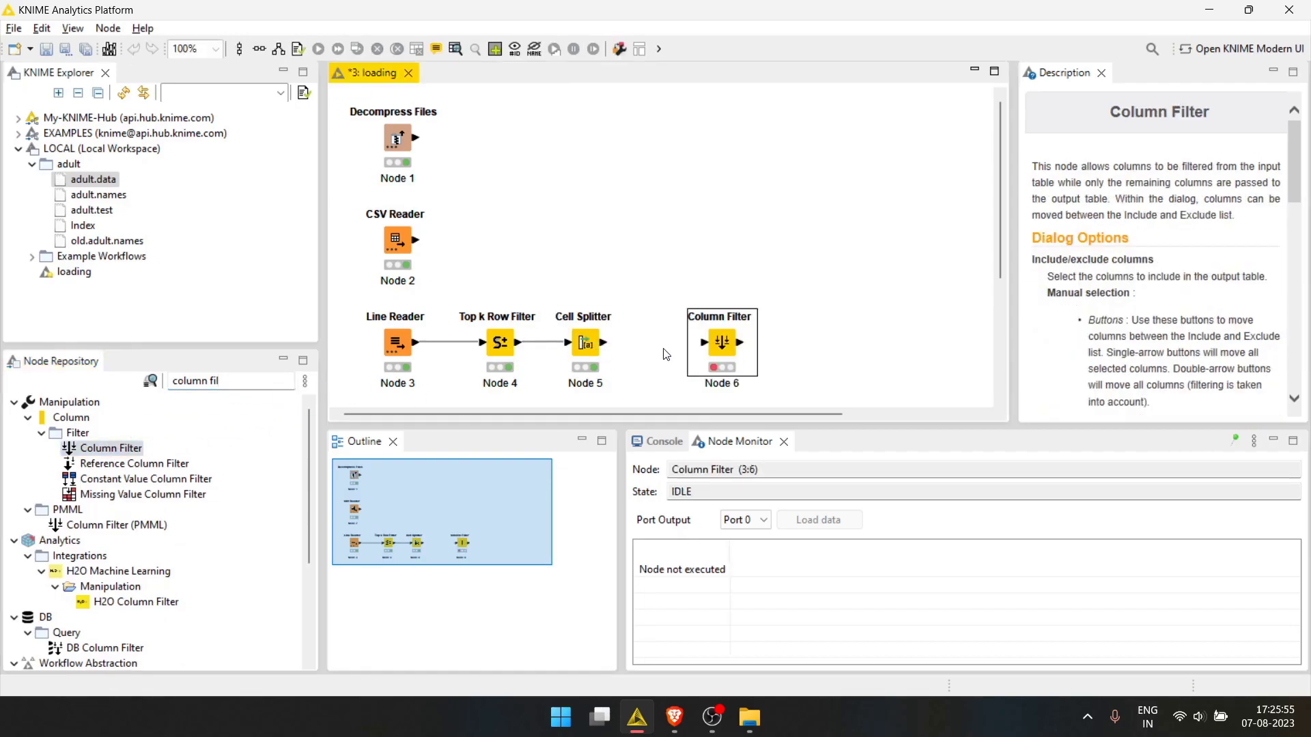
pyautogui.moveTo(603, 345); pyautogui.dragTo(671, 346)
# - Exclude every column except lines_Arr[0] and run the Column Filter
pyautogui.doubleClick(671, 346)
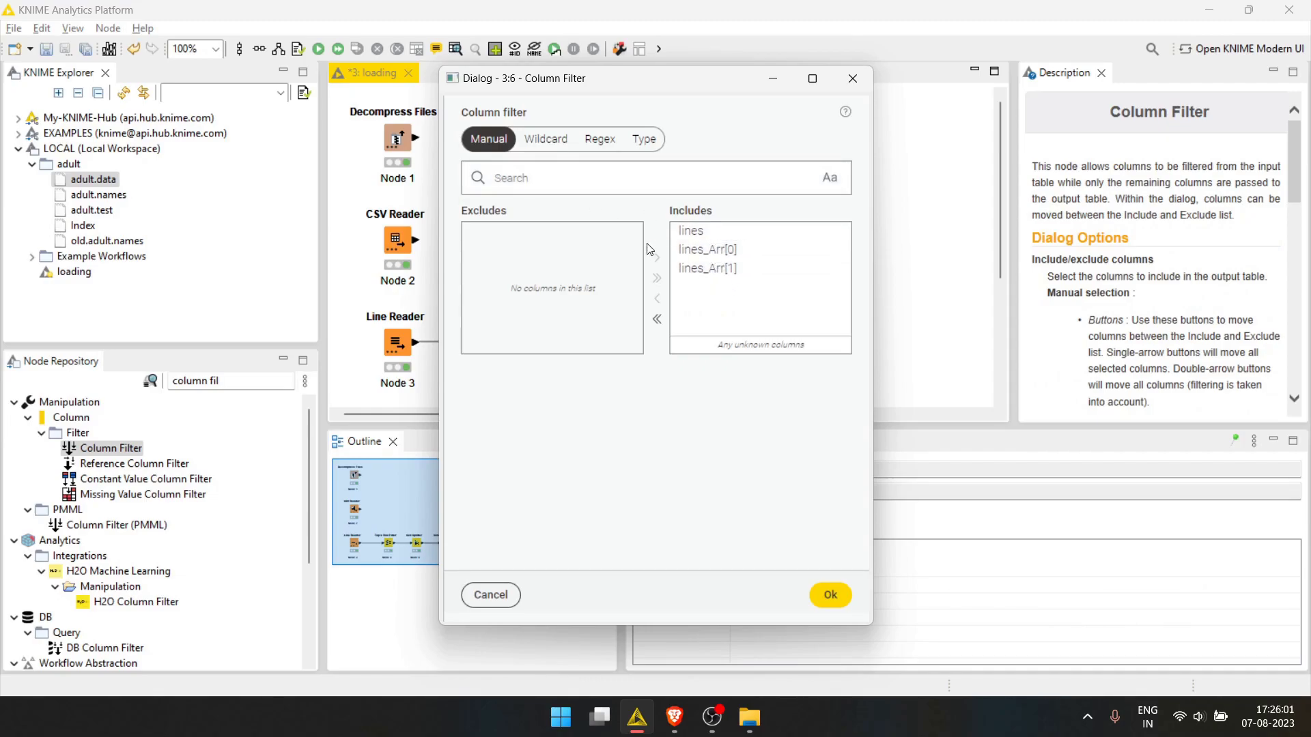
pyautogui.click(657, 319)
pyautogui.click(495, 254)
pyautogui.click(657, 257)
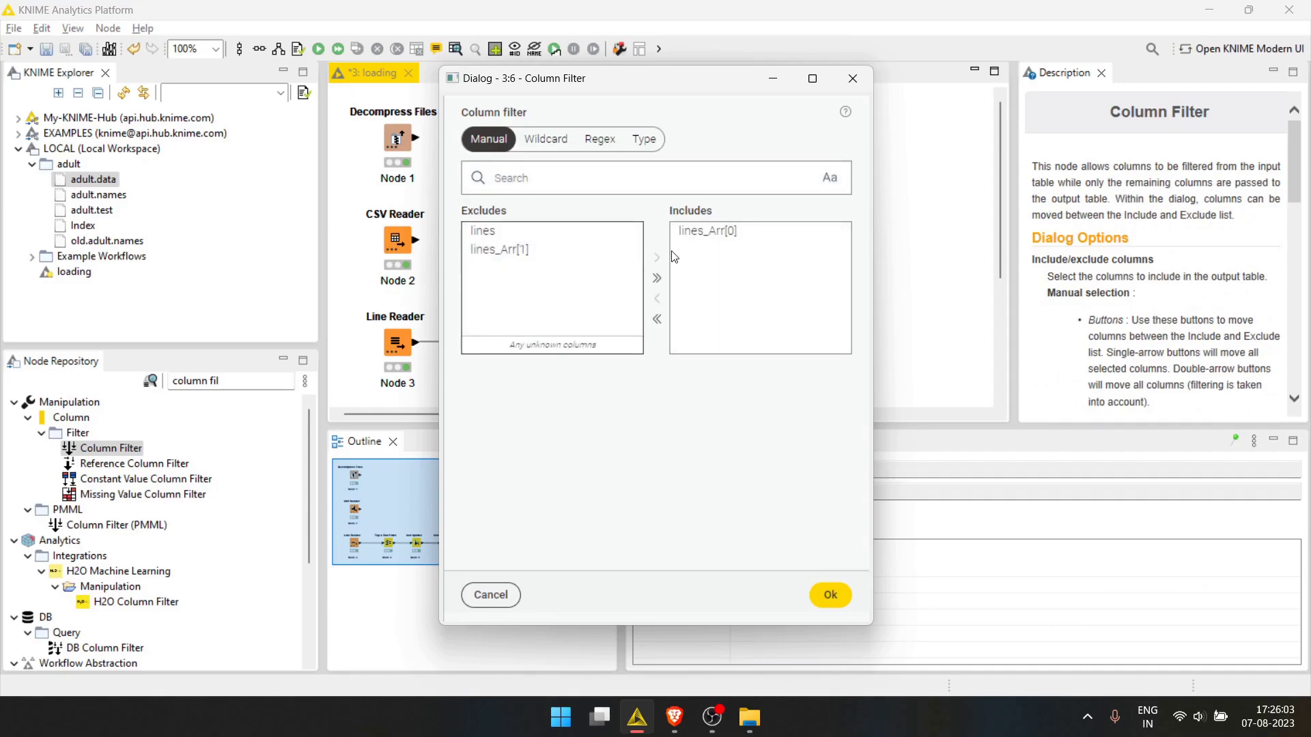
pyautogui.click(830, 595)
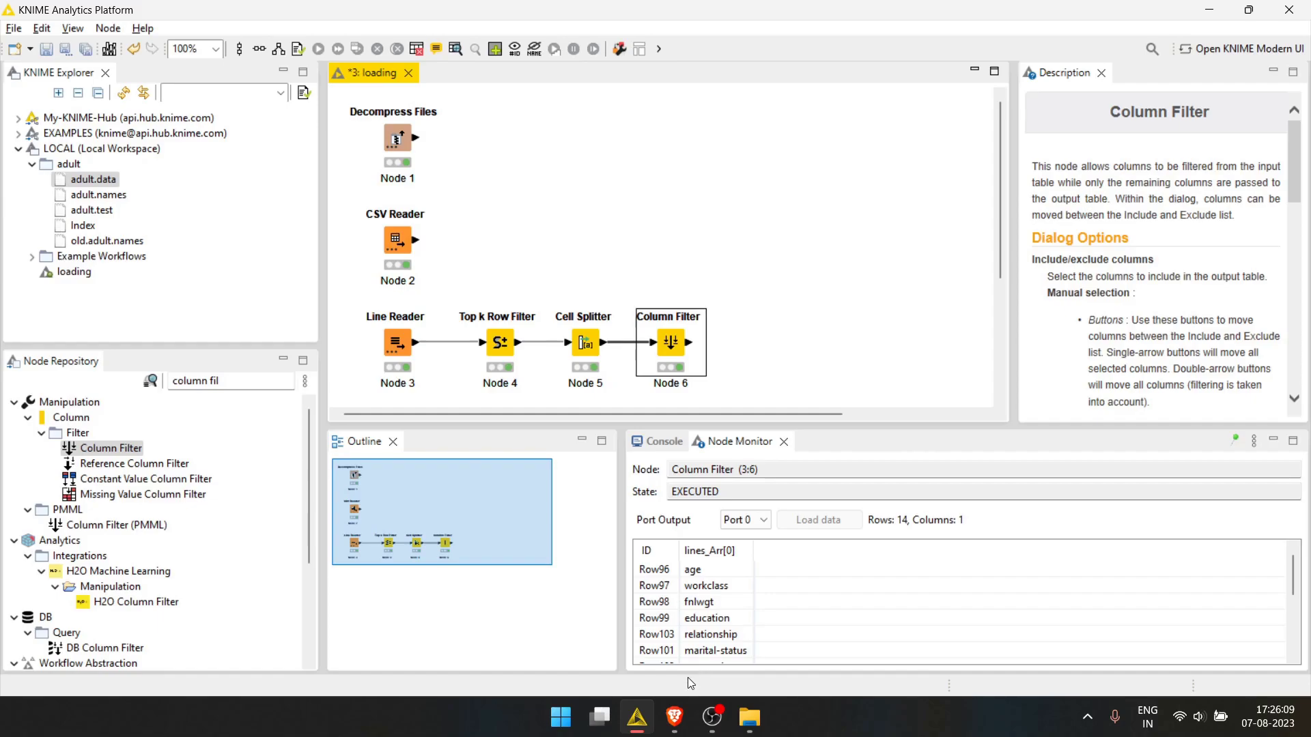
pyautogui.scroll(-3, 717, 618)
pyautogui.scroll(3, 716, 617)
# - Add a Column Renamer node via 'column rena' and connect the Column Filter to it
pyautogui.moveTo(227, 380); pyautogui.dragTo(166, 390)
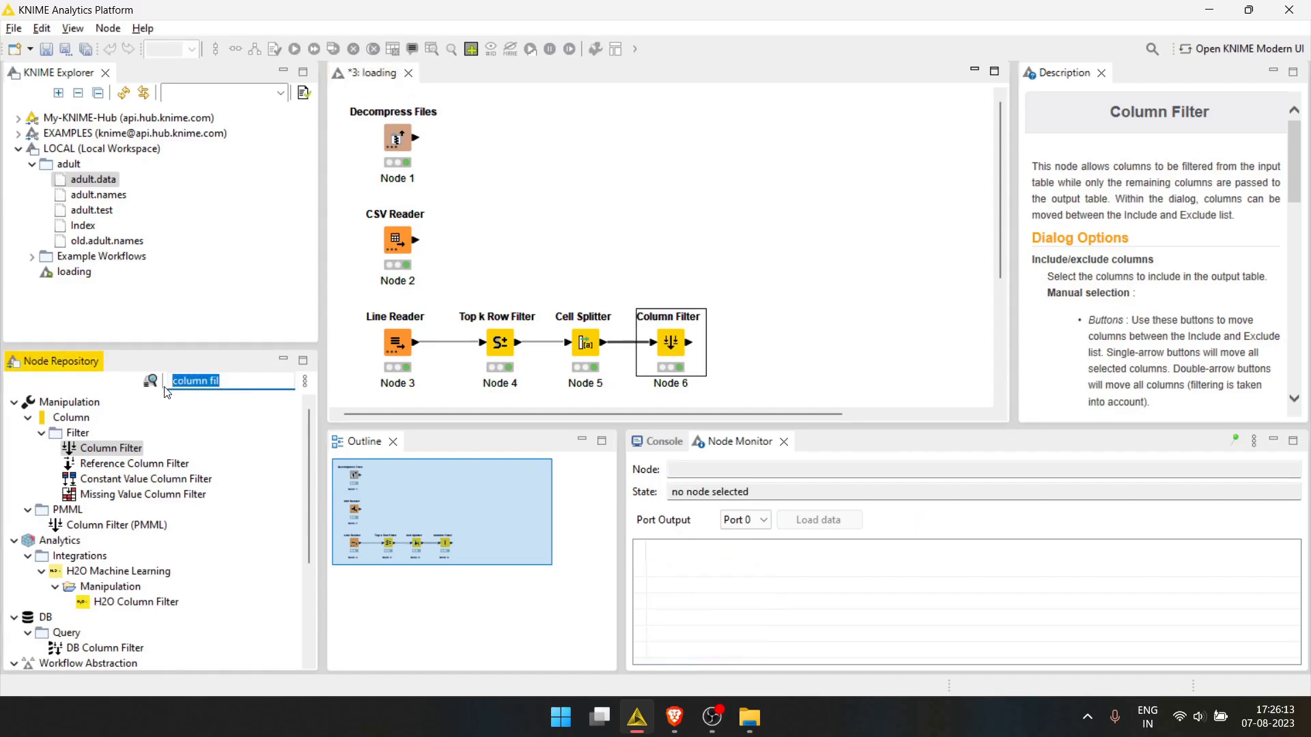
pyautogui.write('colu')
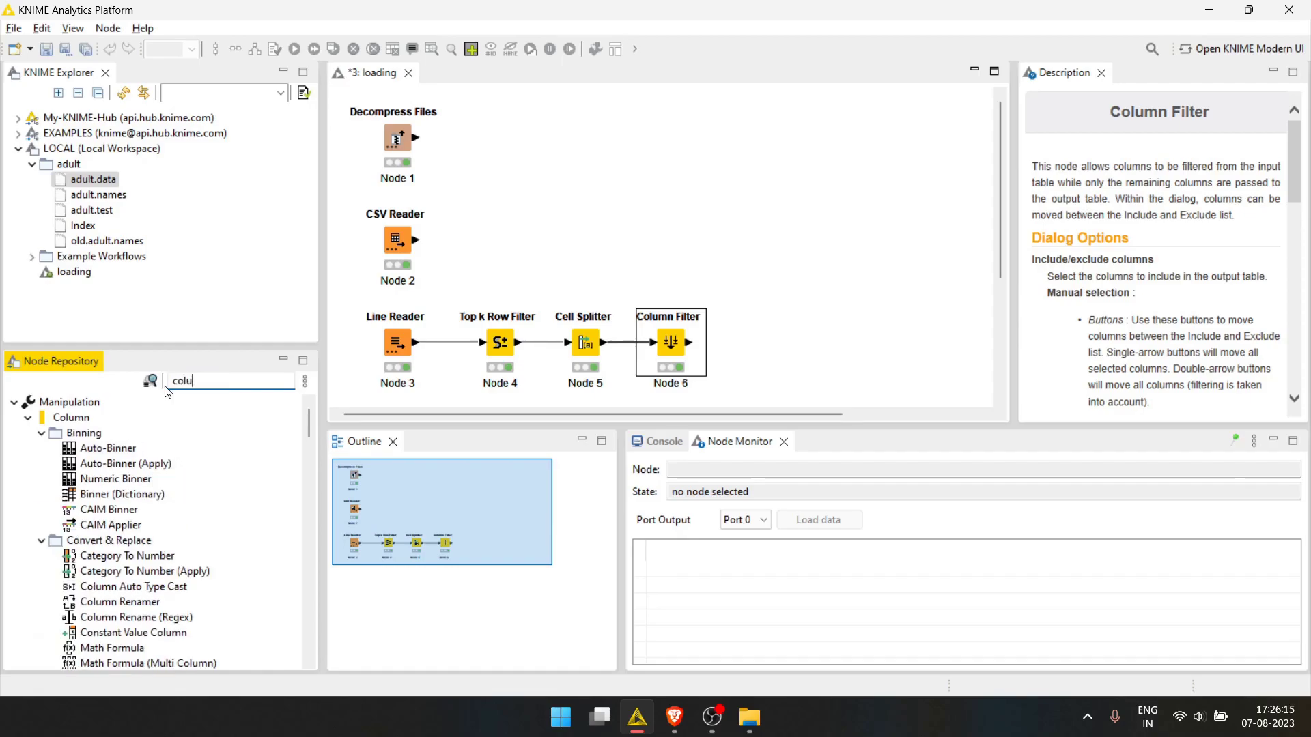
pyautogui.write('mn rena')
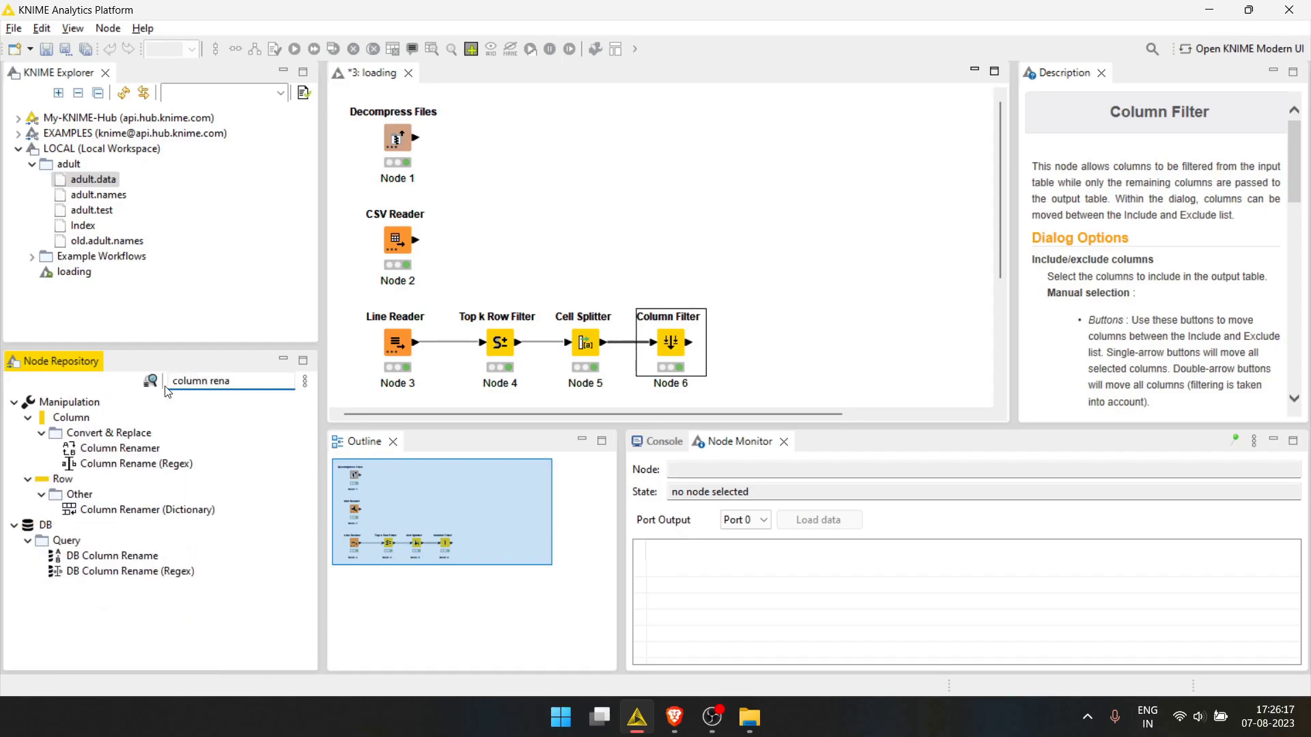
pyautogui.moveTo(120, 448); pyautogui.dragTo(831, 333)
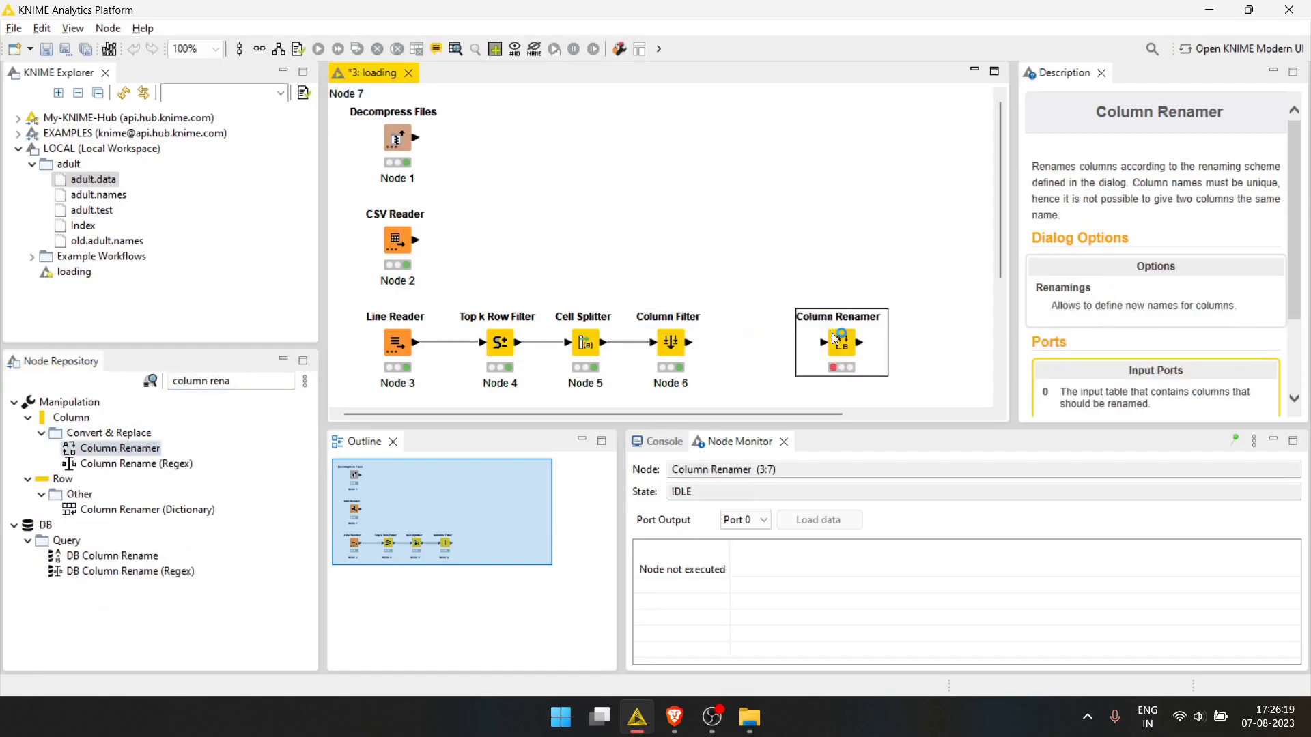
pyautogui.moveTo(688, 342); pyautogui.dragTo(774, 342)
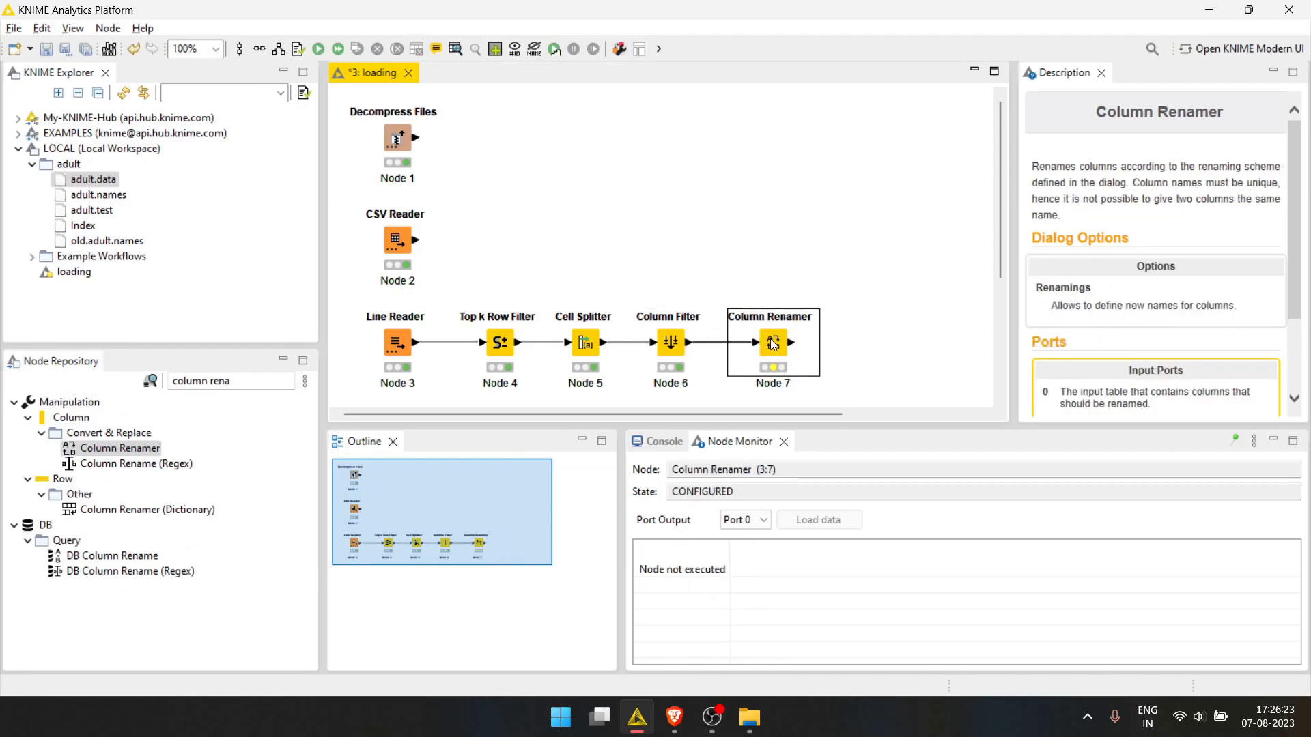
# - Rename lines_Arr[0] to column_names and execute the Column Renamer
pyautogui.doubleClick(773, 344)
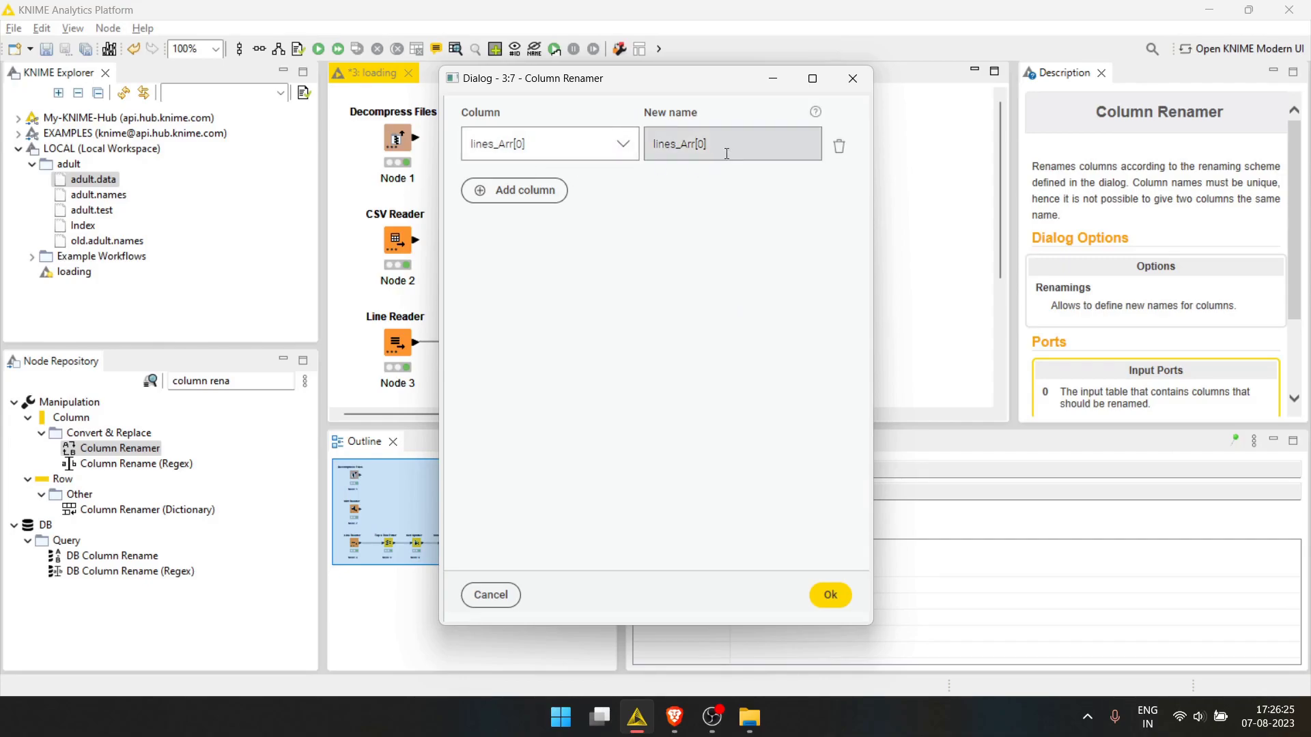
pyautogui.moveTo(731, 150); pyautogui.dragTo(650, 150)
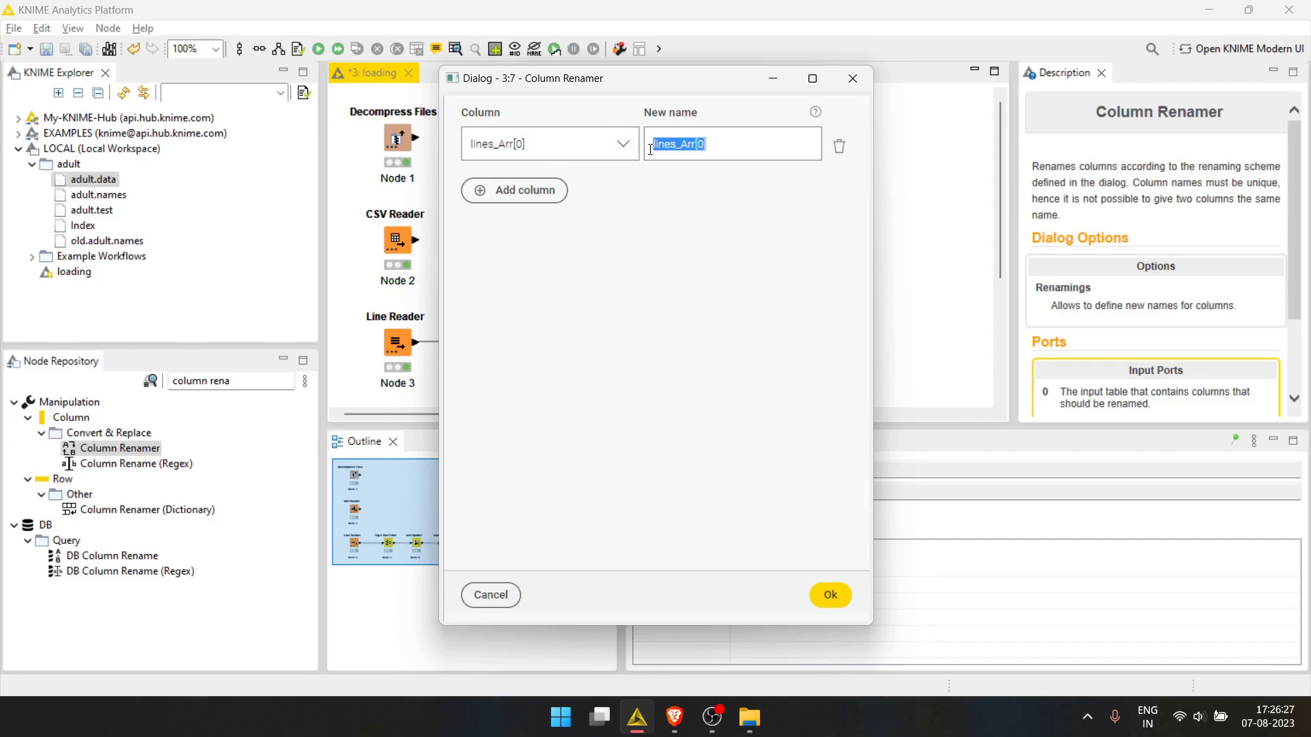
pyautogui.write('colu')
pyautogui.write('mns')
pyautogui.write('names')
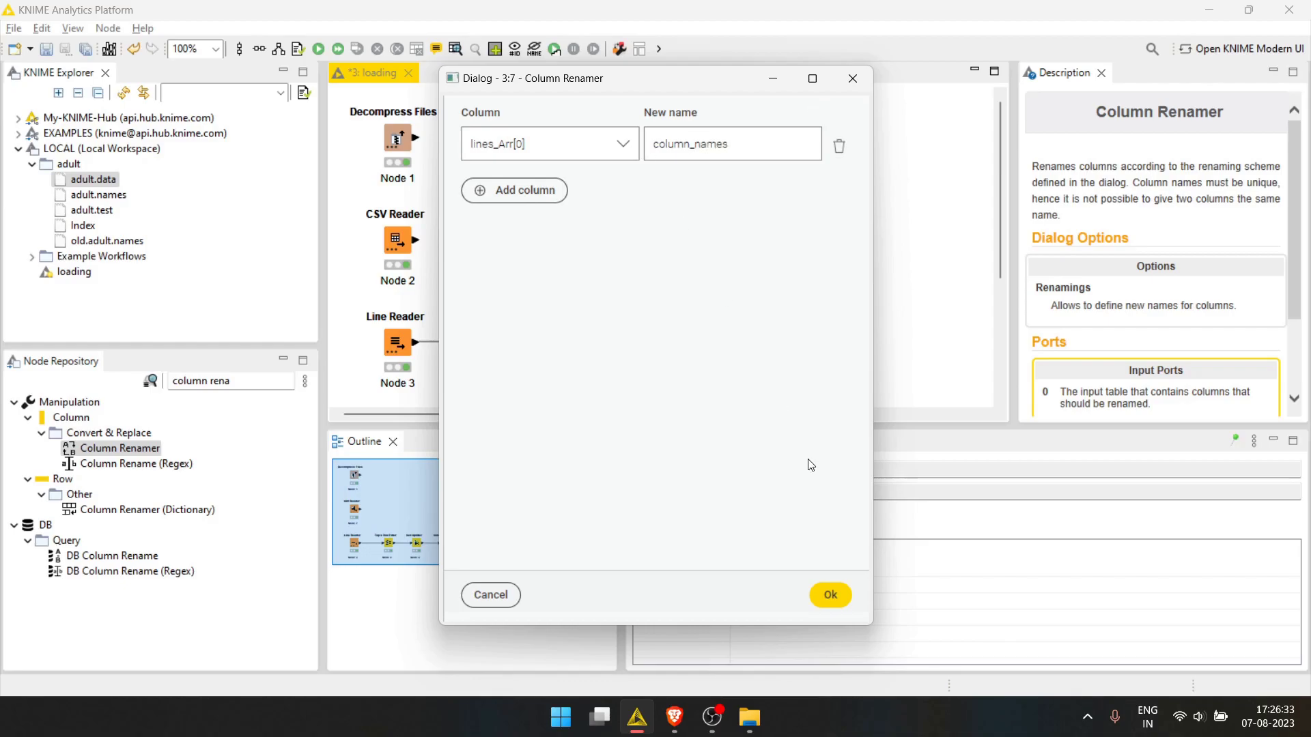
pyautogui.click(830, 595)
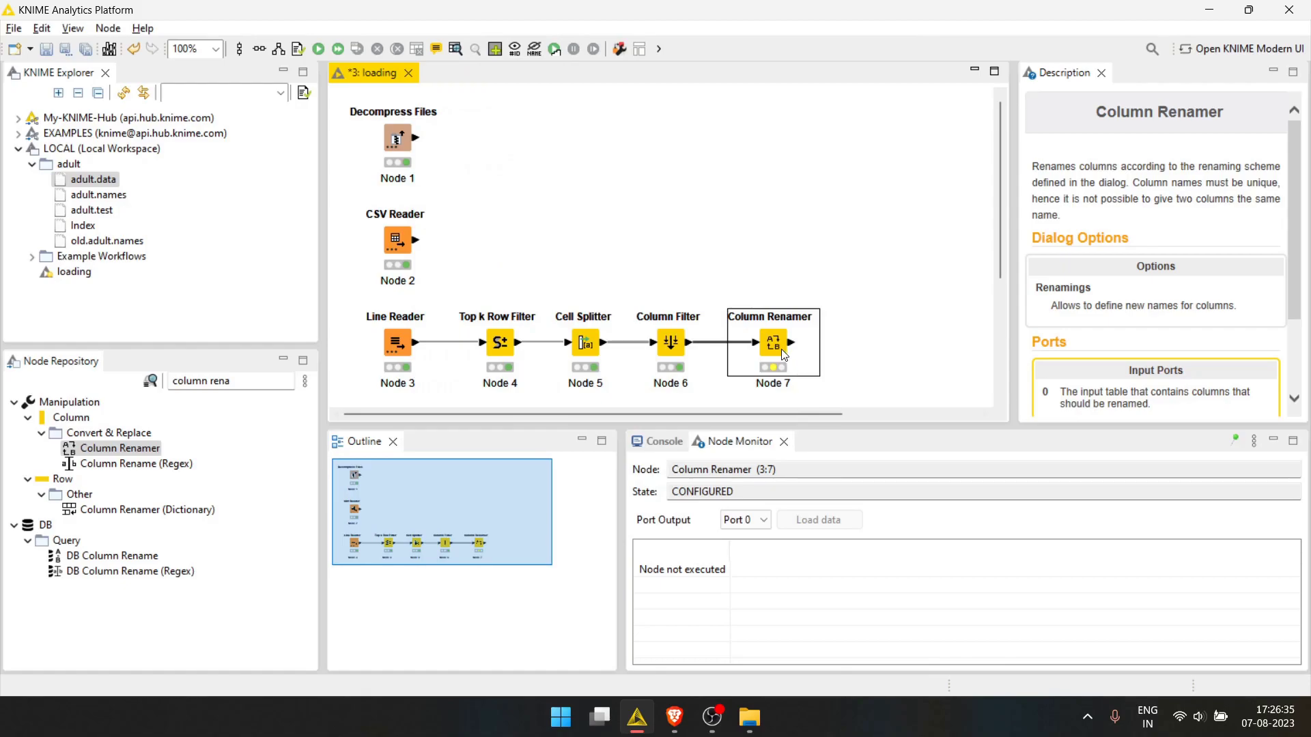
pyautogui.press('F7')
pyautogui.scroll(-3, 698, 614)
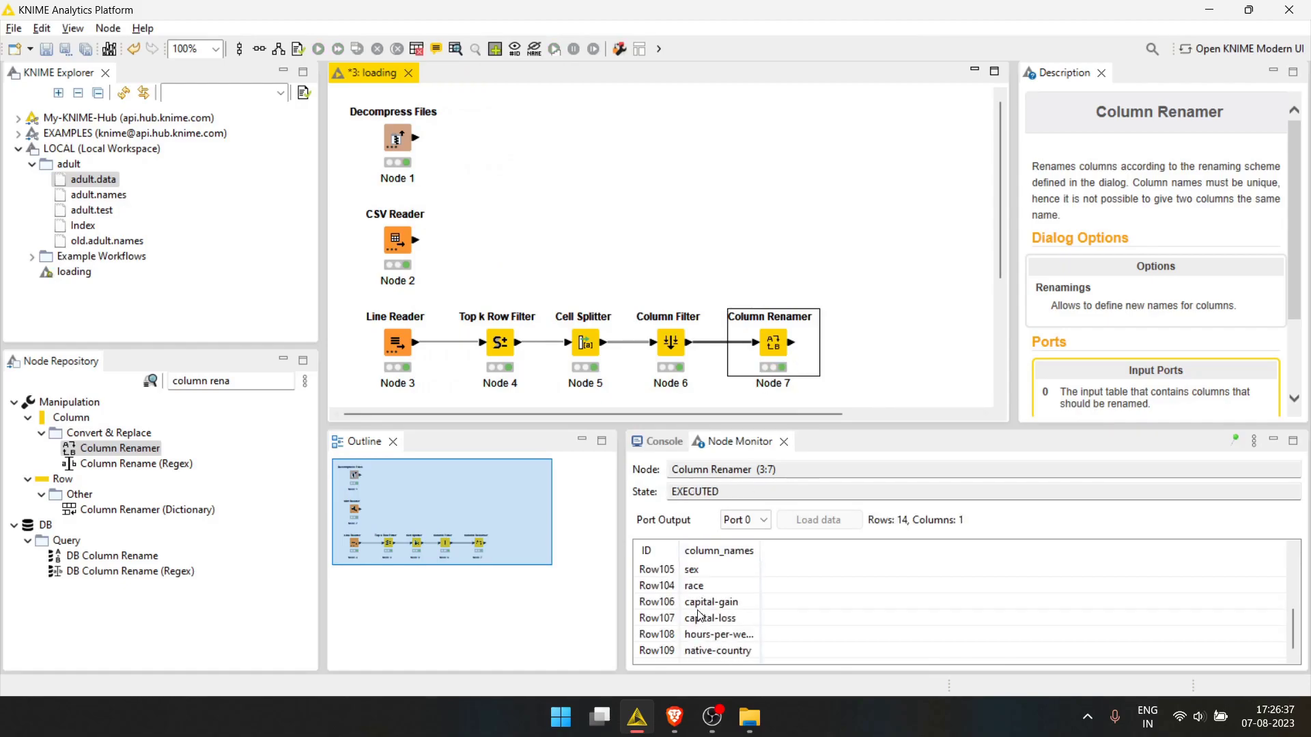
pyautogui.scroll(3, 699, 616)
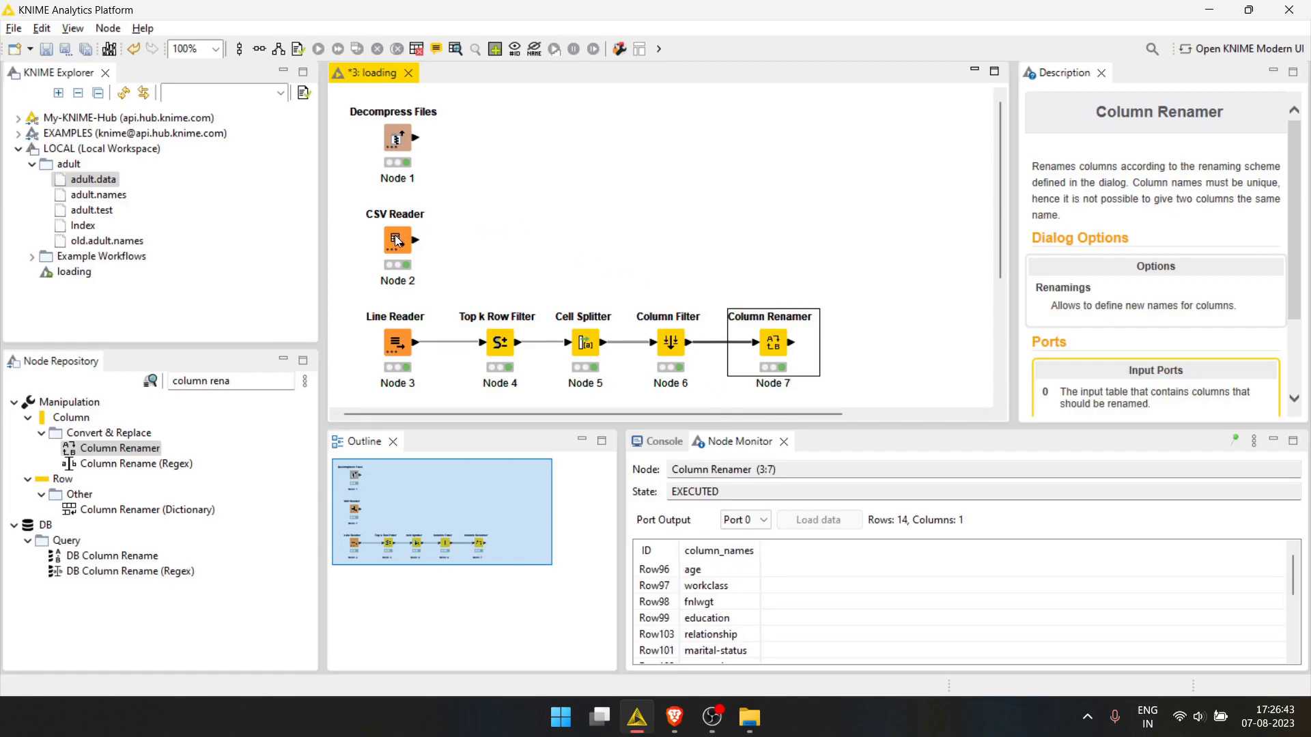
pyautogui.click(902, 532)
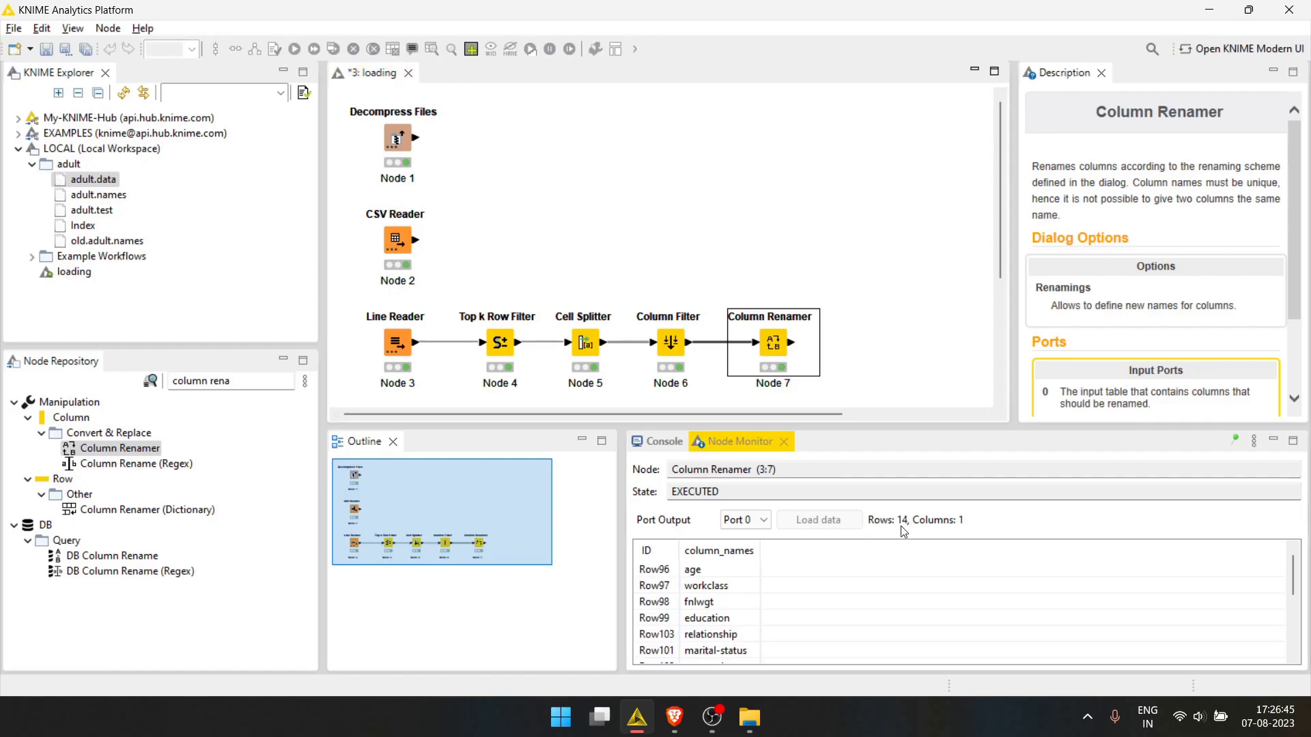
pyautogui.click(403, 237)
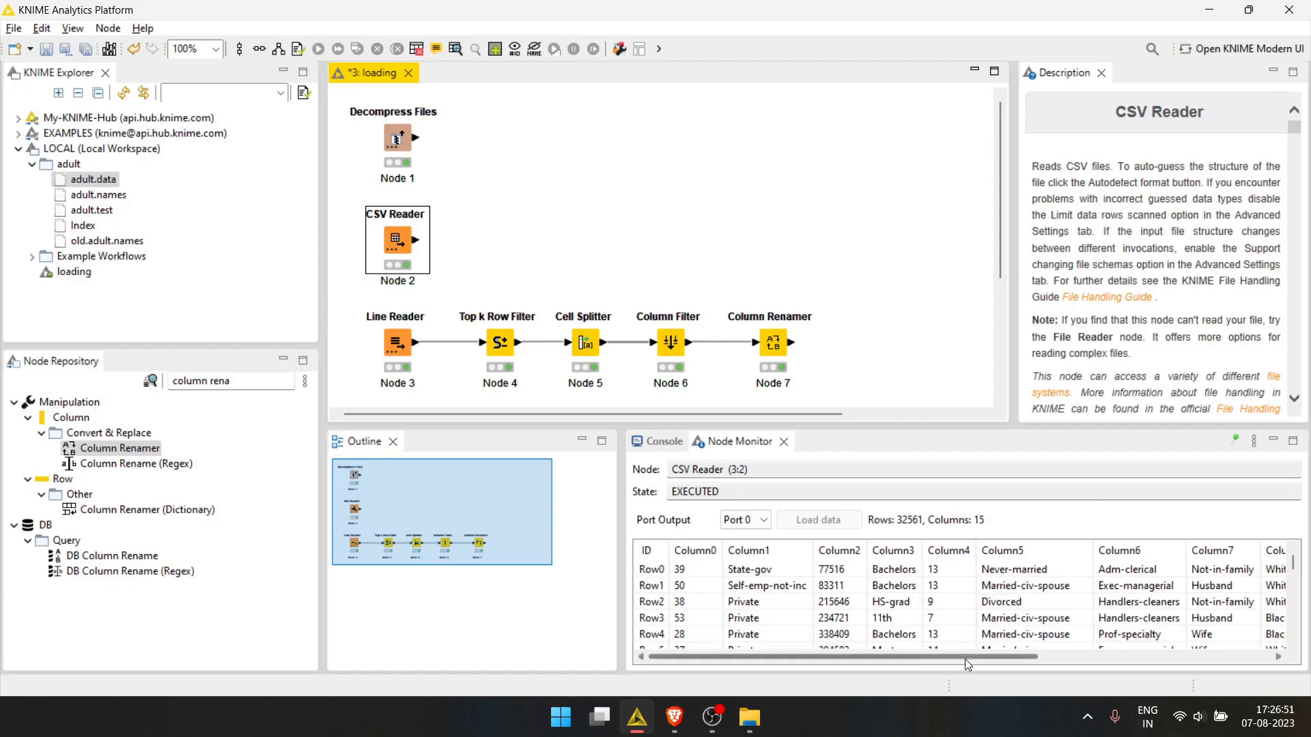
pyautogui.moveTo(964, 657); pyautogui.dragTo(1191, 654)
pyautogui.click(774, 345)
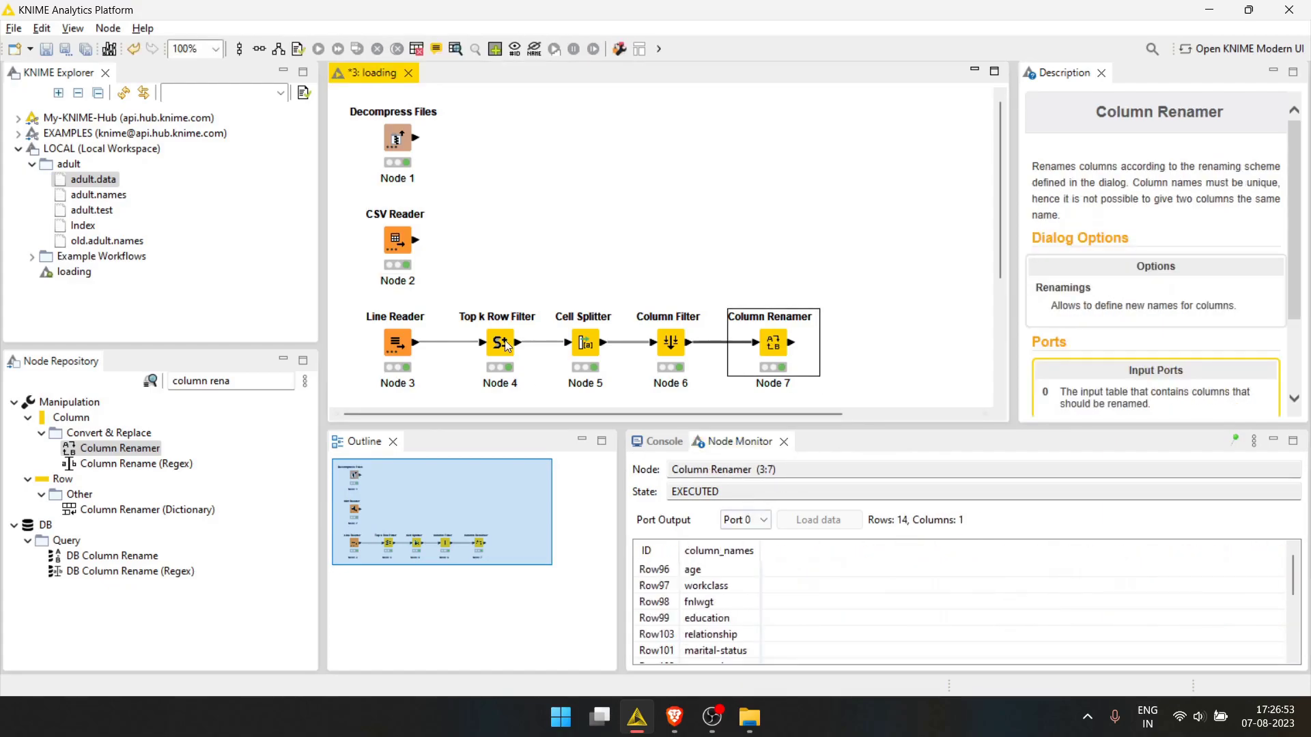
pyautogui.scroll(-3, 723, 618)
pyautogui.click(403, 273)
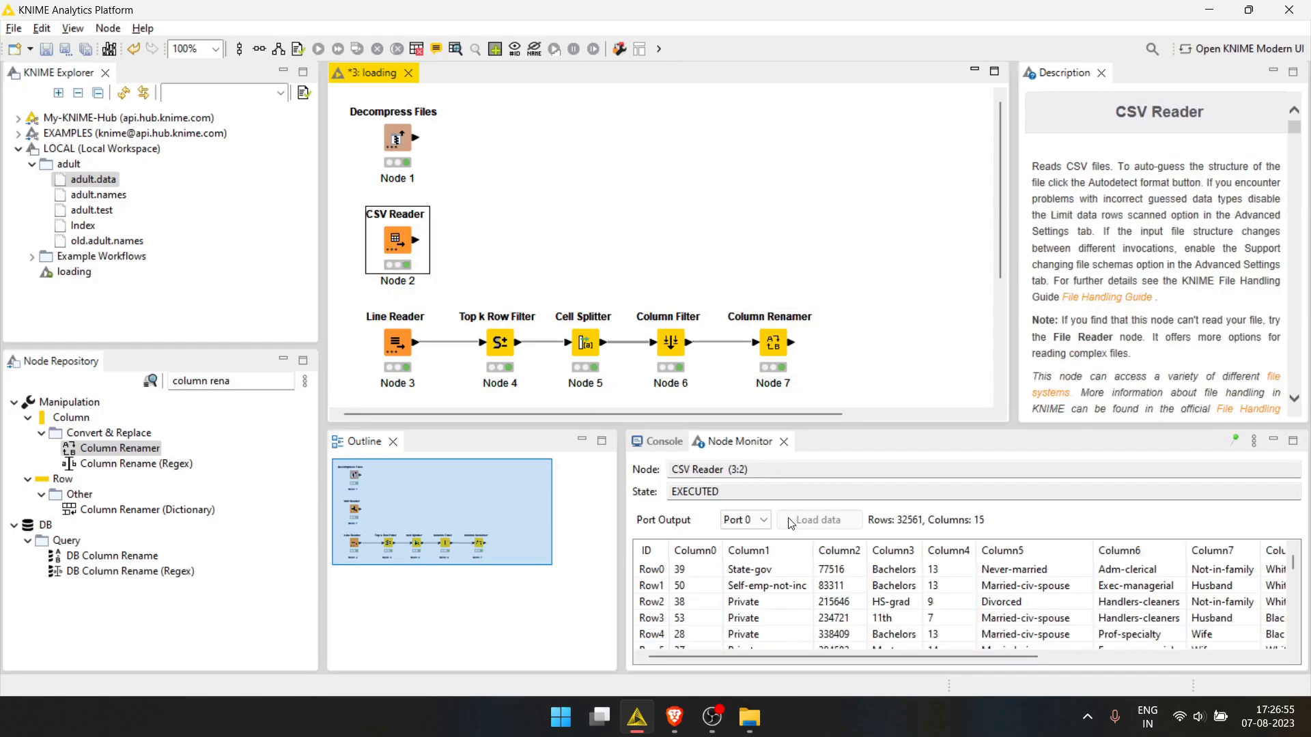
pyautogui.moveTo(886, 657); pyautogui.dragTo(1196, 661)
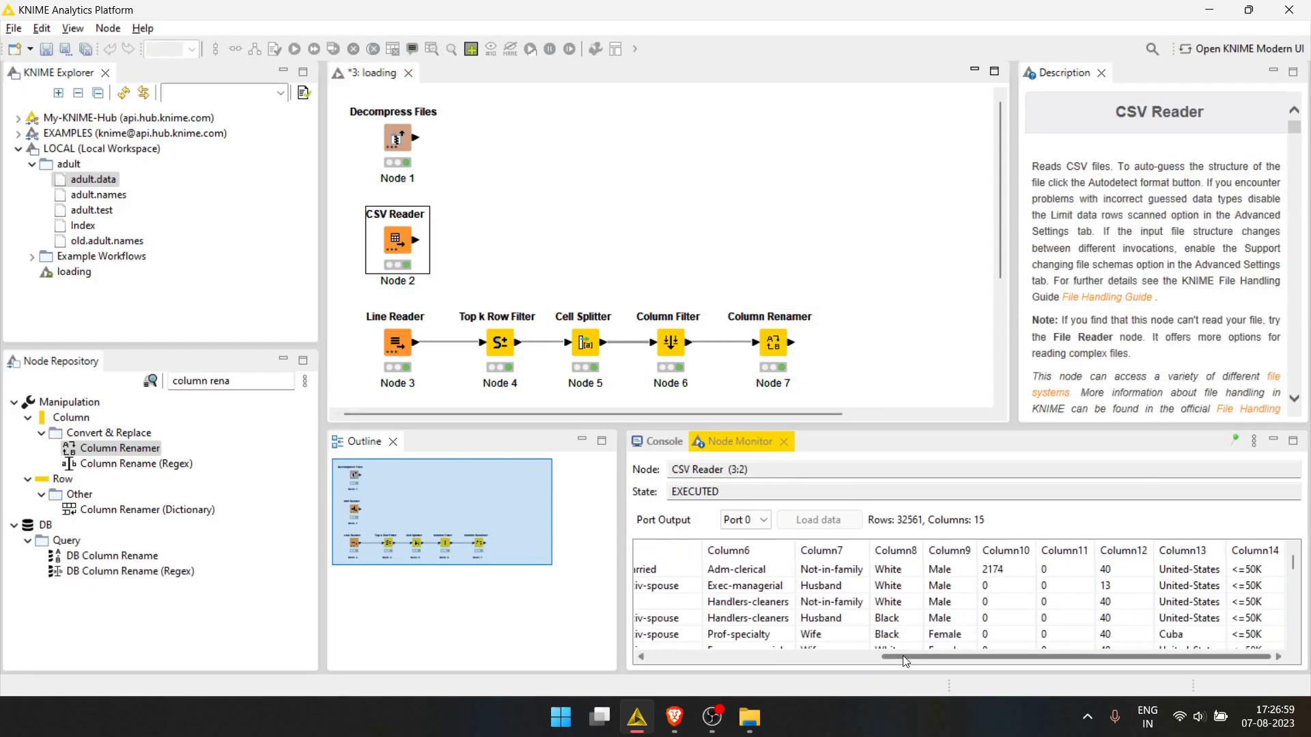
pyautogui.moveTo(896, 657); pyautogui.dragTo(519, 641)
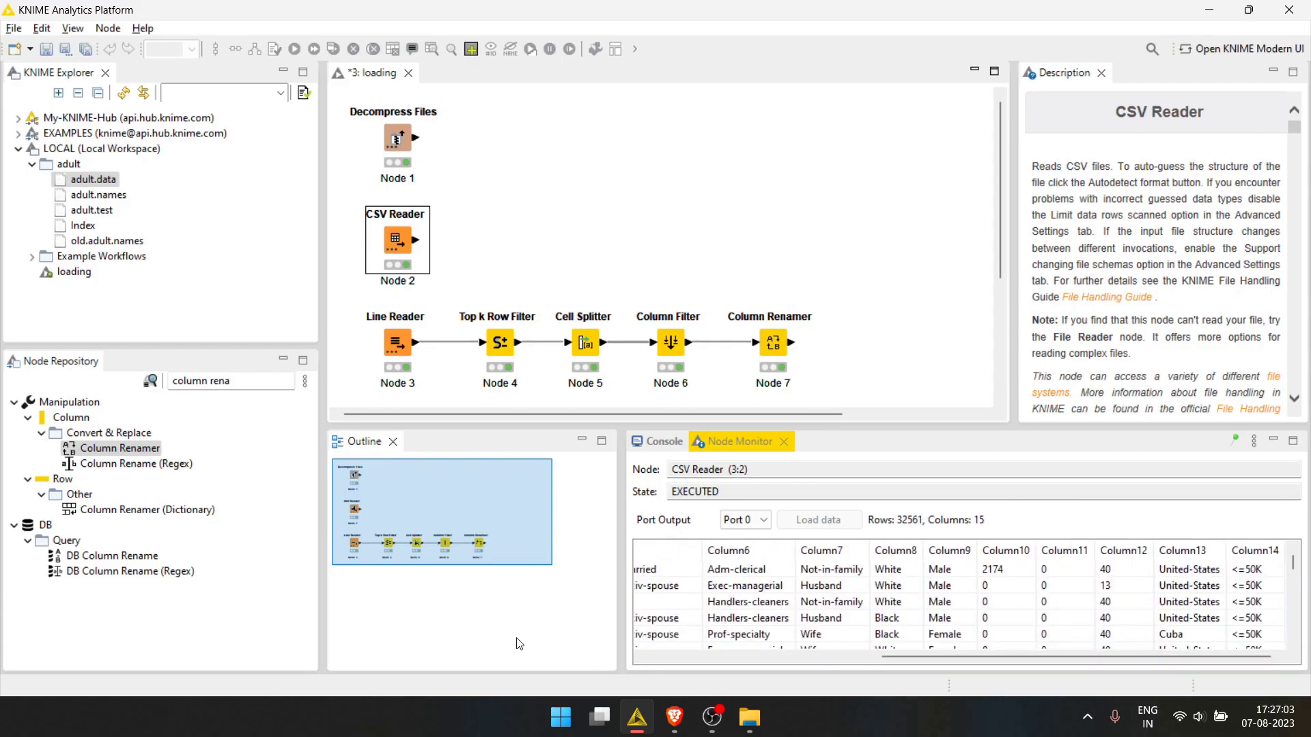
pyautogui.click(850, 370)
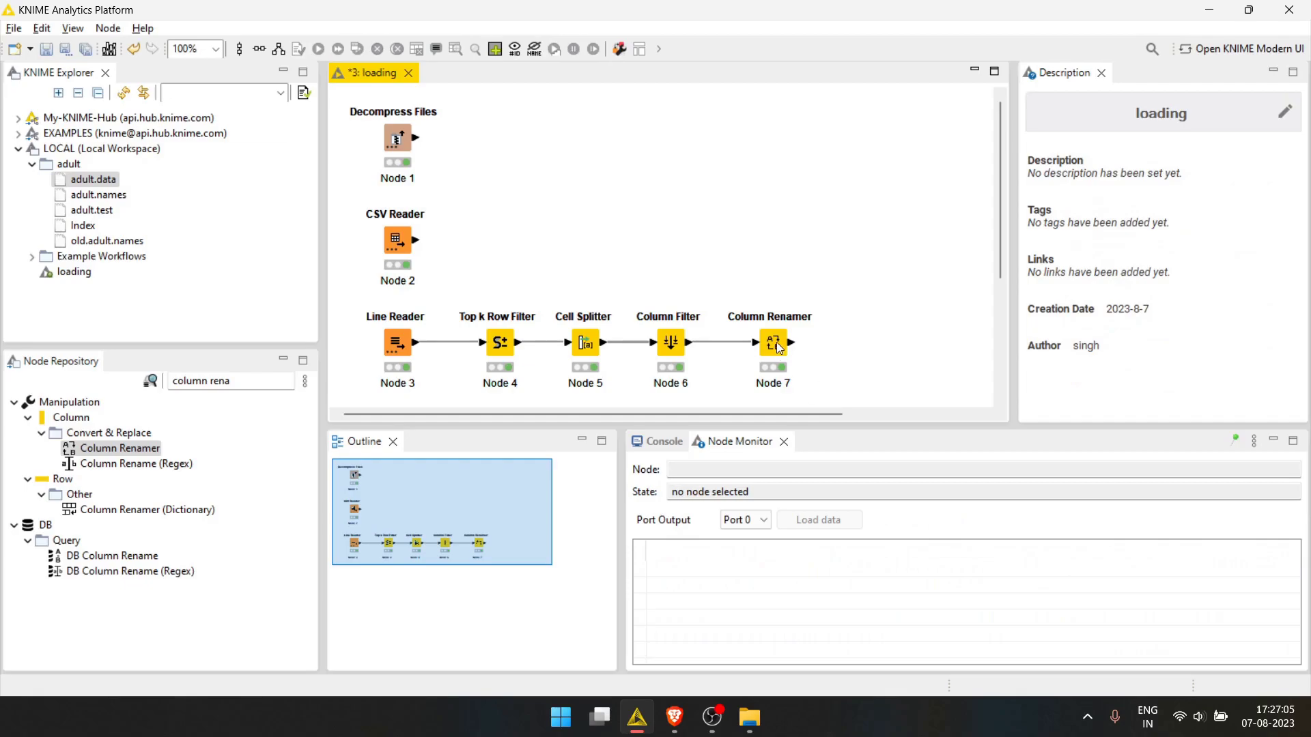
# - Add an Add Empty Rows node via 'empt' and connect the Column Renamer to it
pyautogui.moveTo(234, 380); pyautogui.dragTo(171, 378)
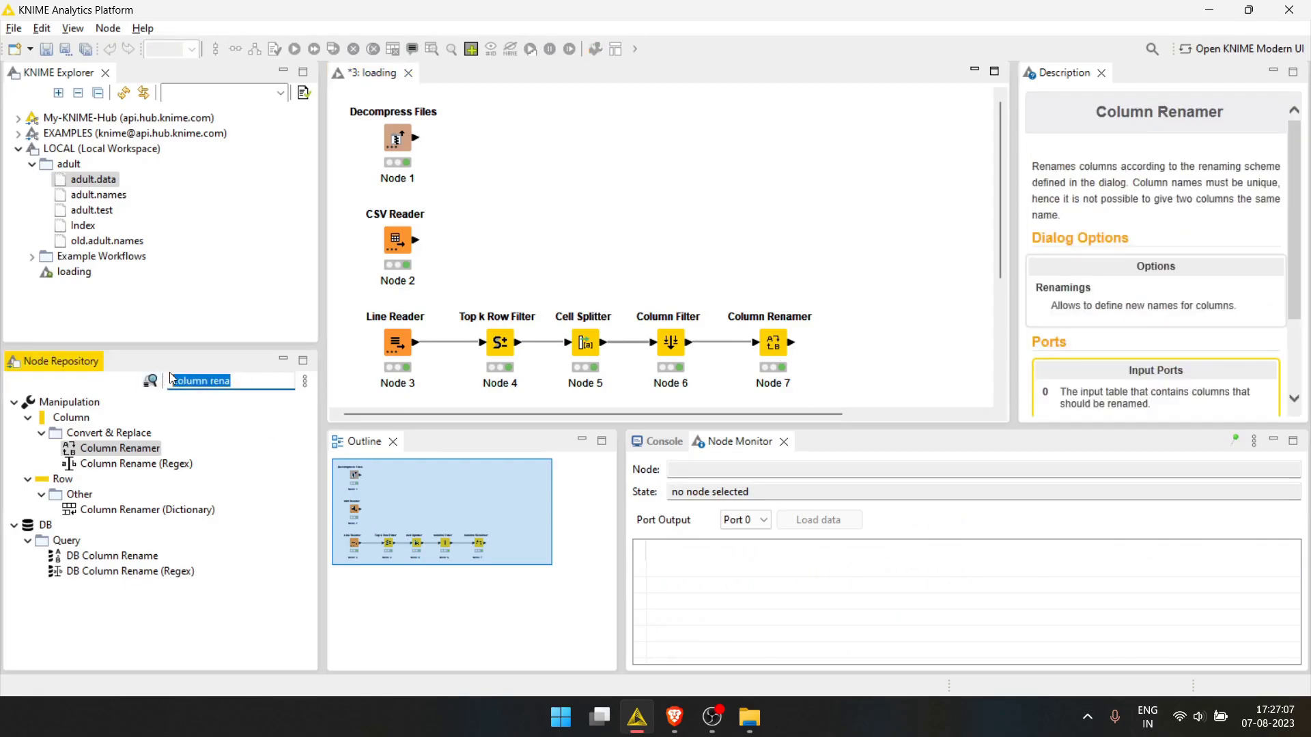
pyautogui.write('empt')
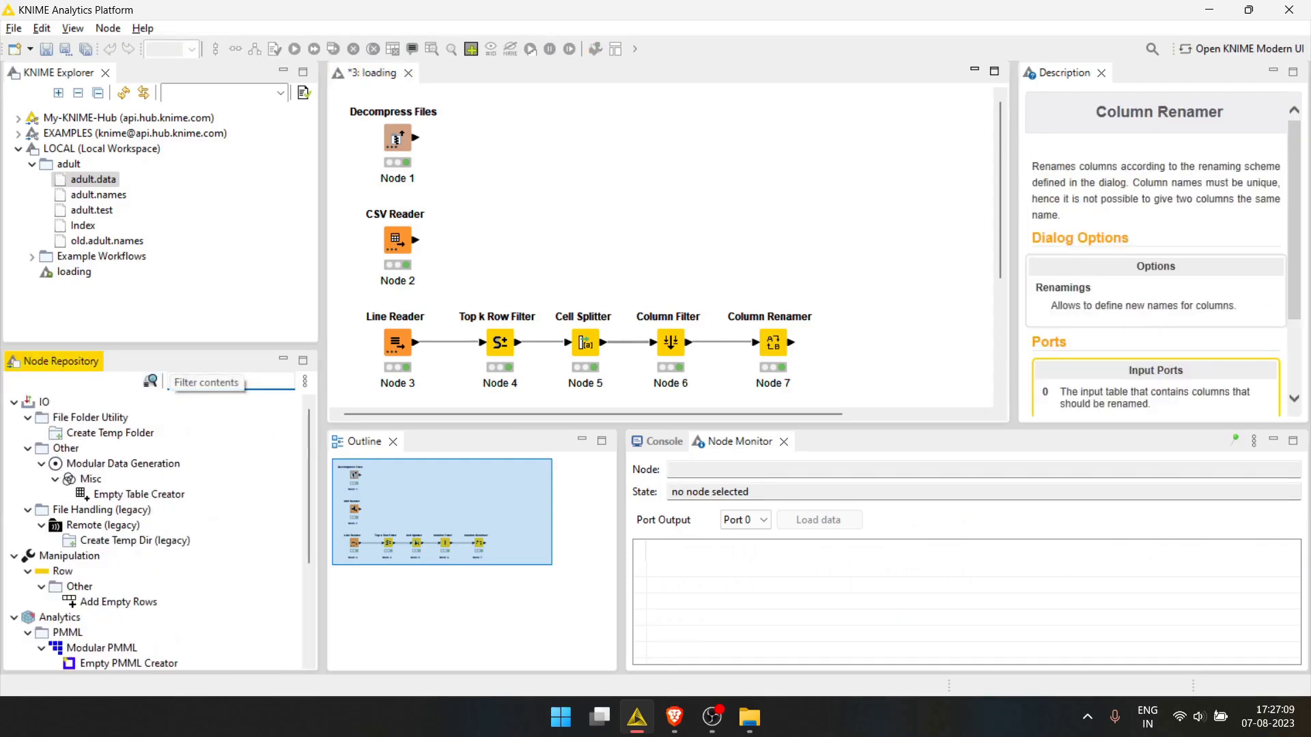
pyautogui.moveTo(118, 525); pyautogui.dragTo(908, 342)
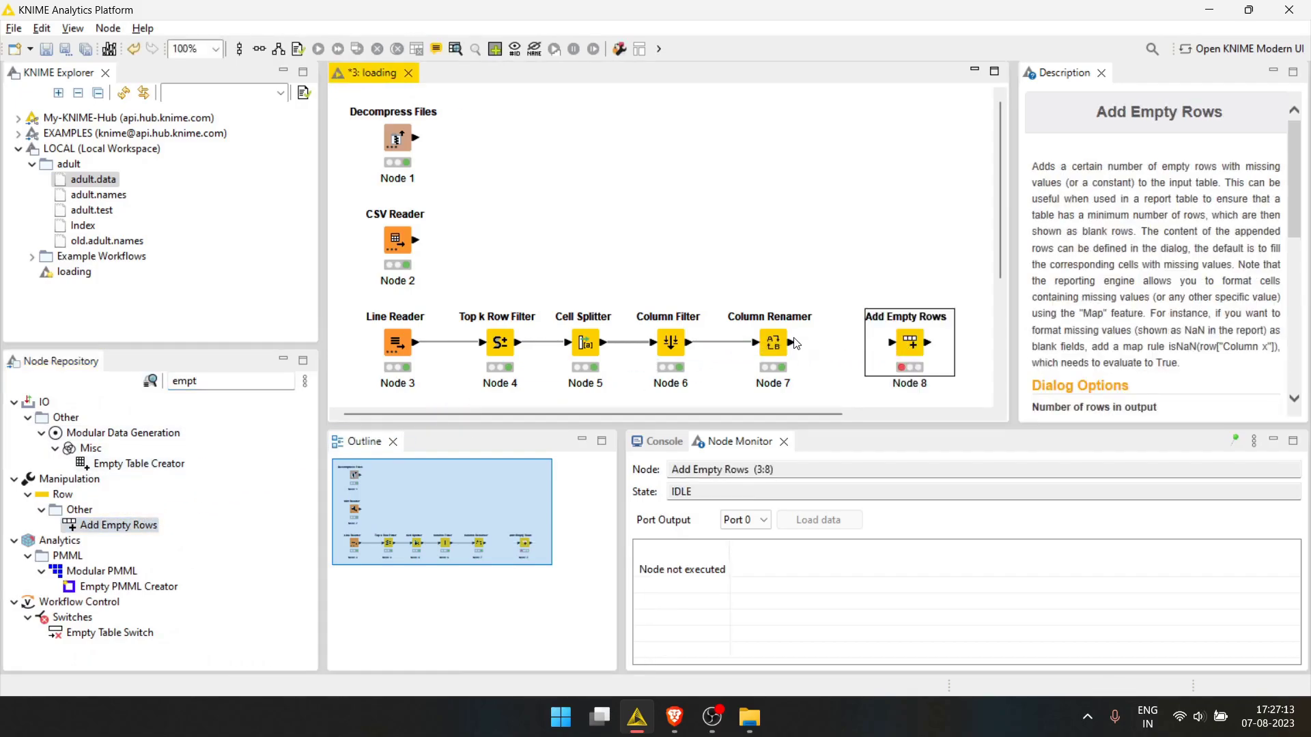
pyautogui.moveTo(794, 343); pyautogui.dragTo(859, 338)
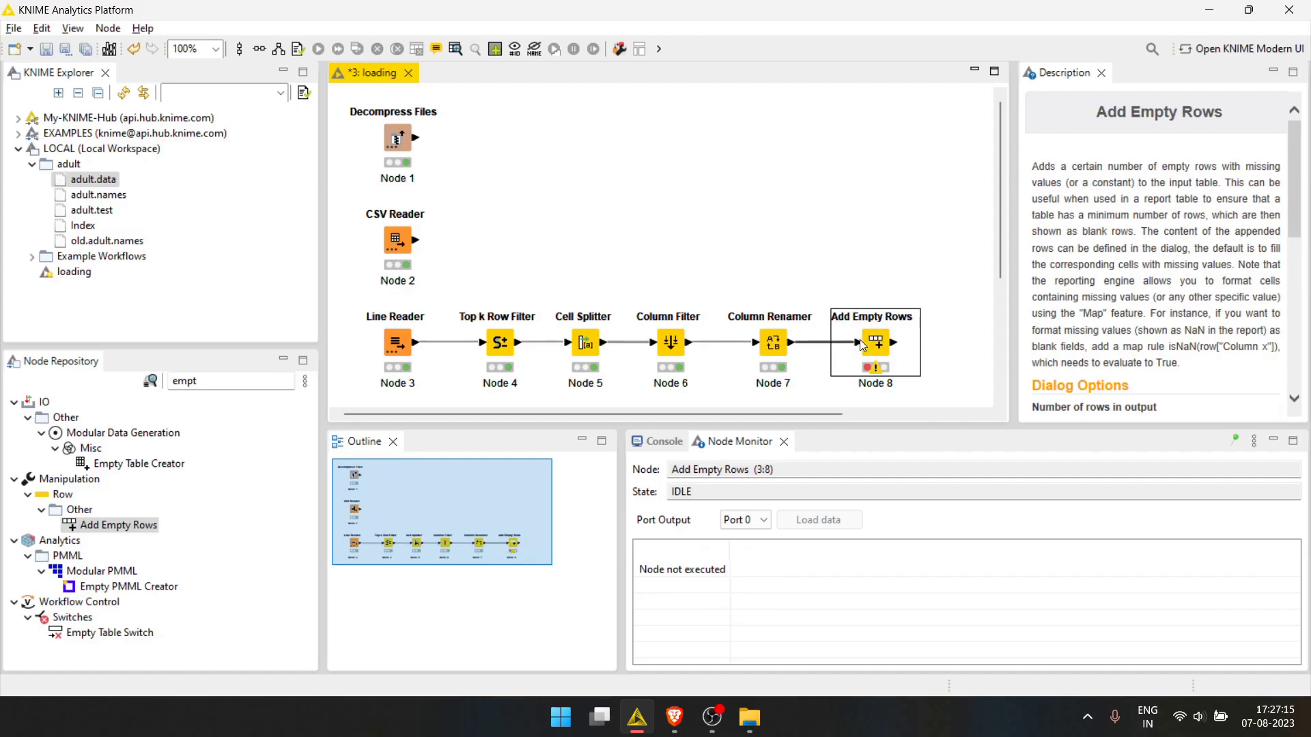
# - Configure 1 additional row with string fill value 'income' and execute the node
pyautogui.doubleClick(876, 344)
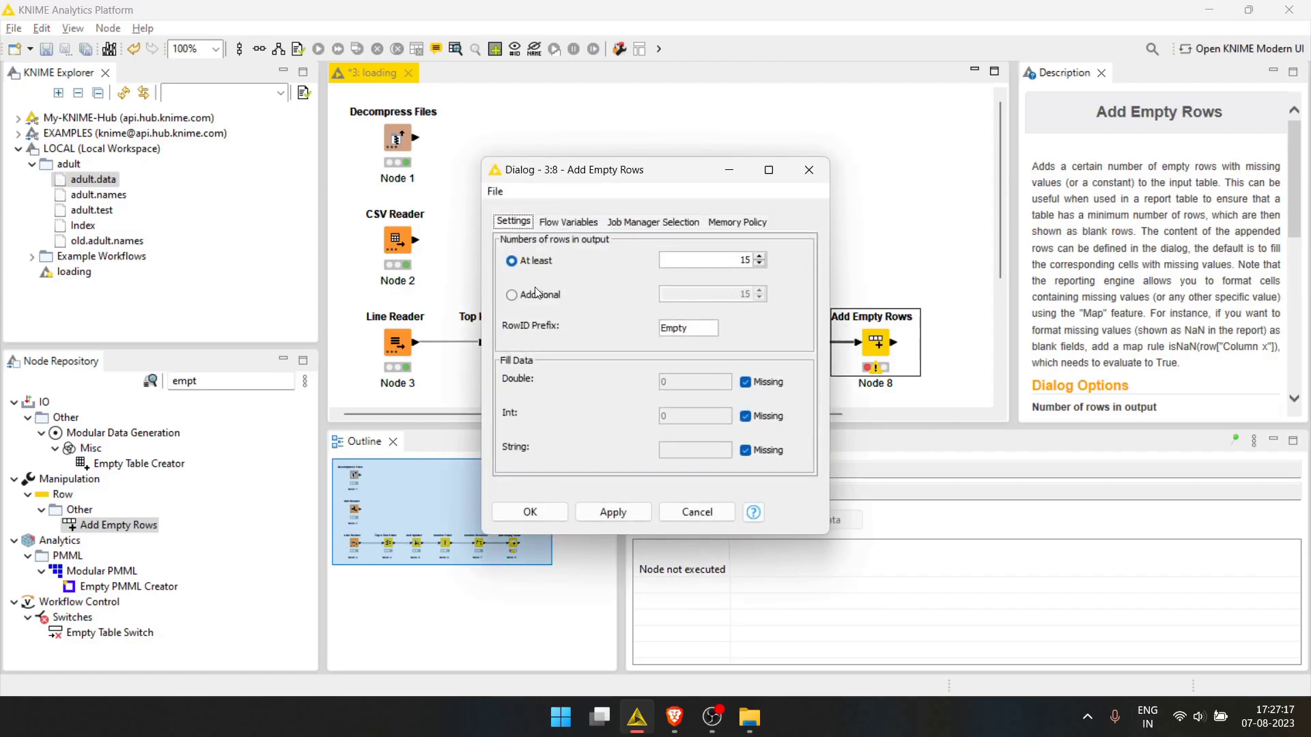
pyautogui.click(512, 295)
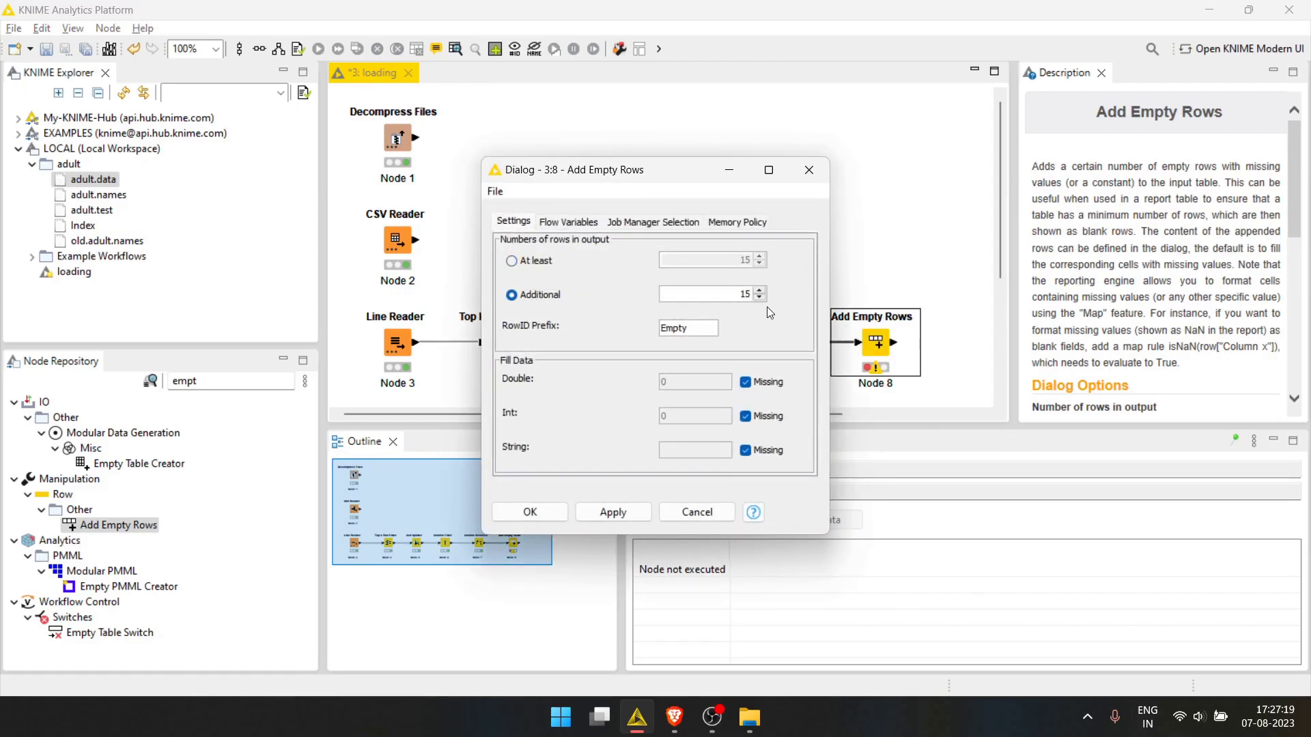
pyautogui.moveTo(730, 295); pyautogui.dragTo(783, 303)
pyautogui.write('1')
pyautogui.moveTo(703, 331); pyautogui.dragTo(638, 324)
pyautogui.click(745, 451)
pyautogui.click(711, 451)
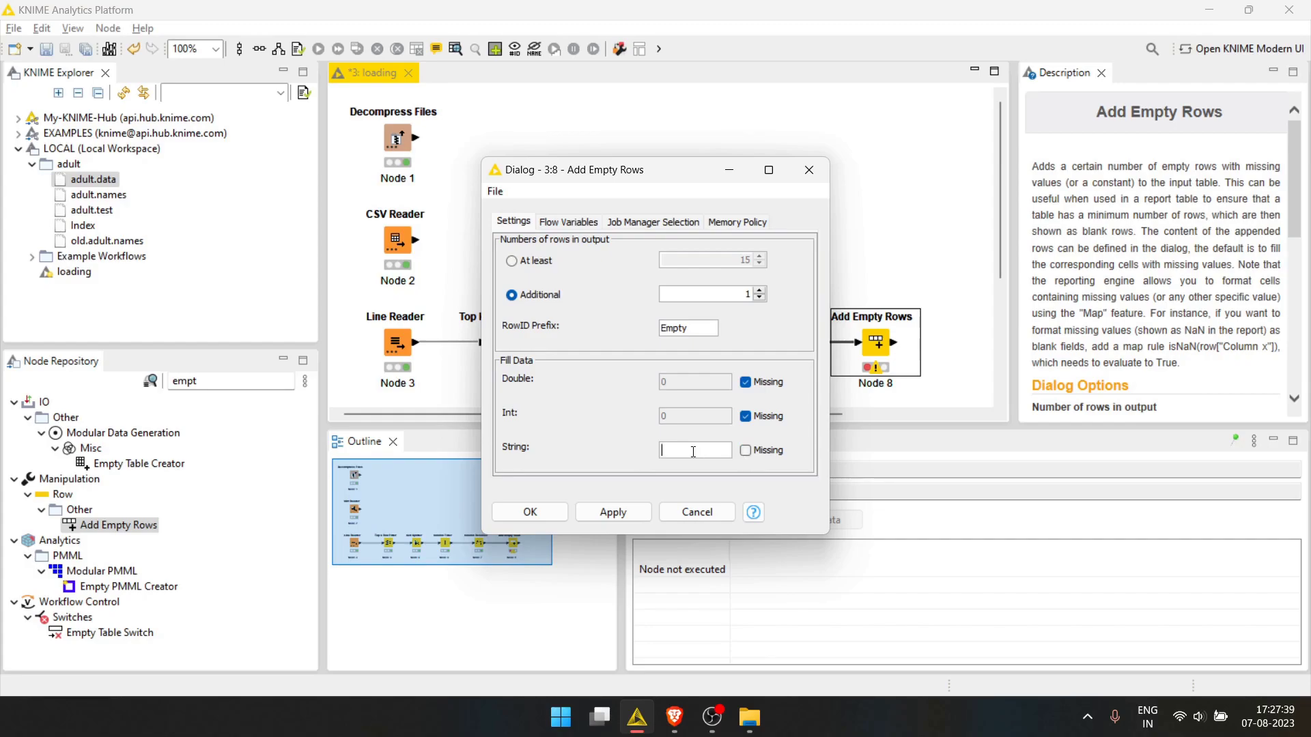
pyautogui.write('income')
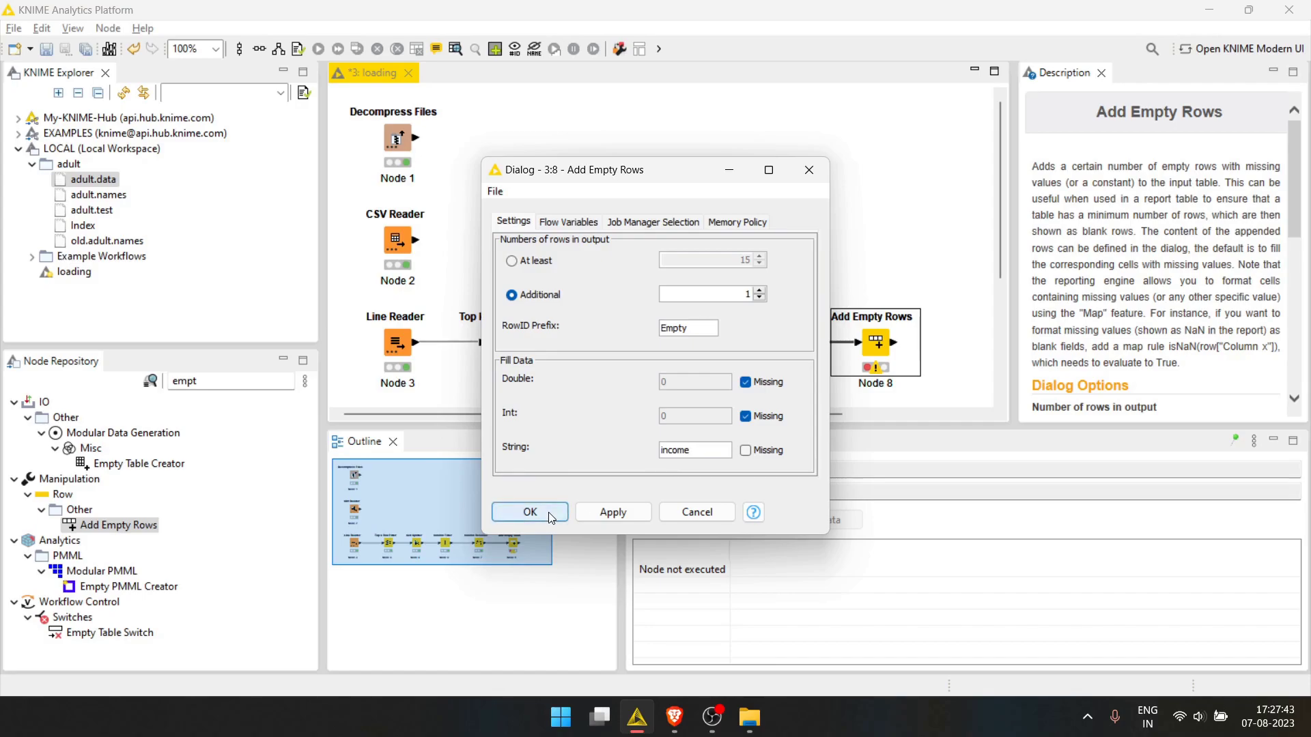
pyautogui.click(529, 513)
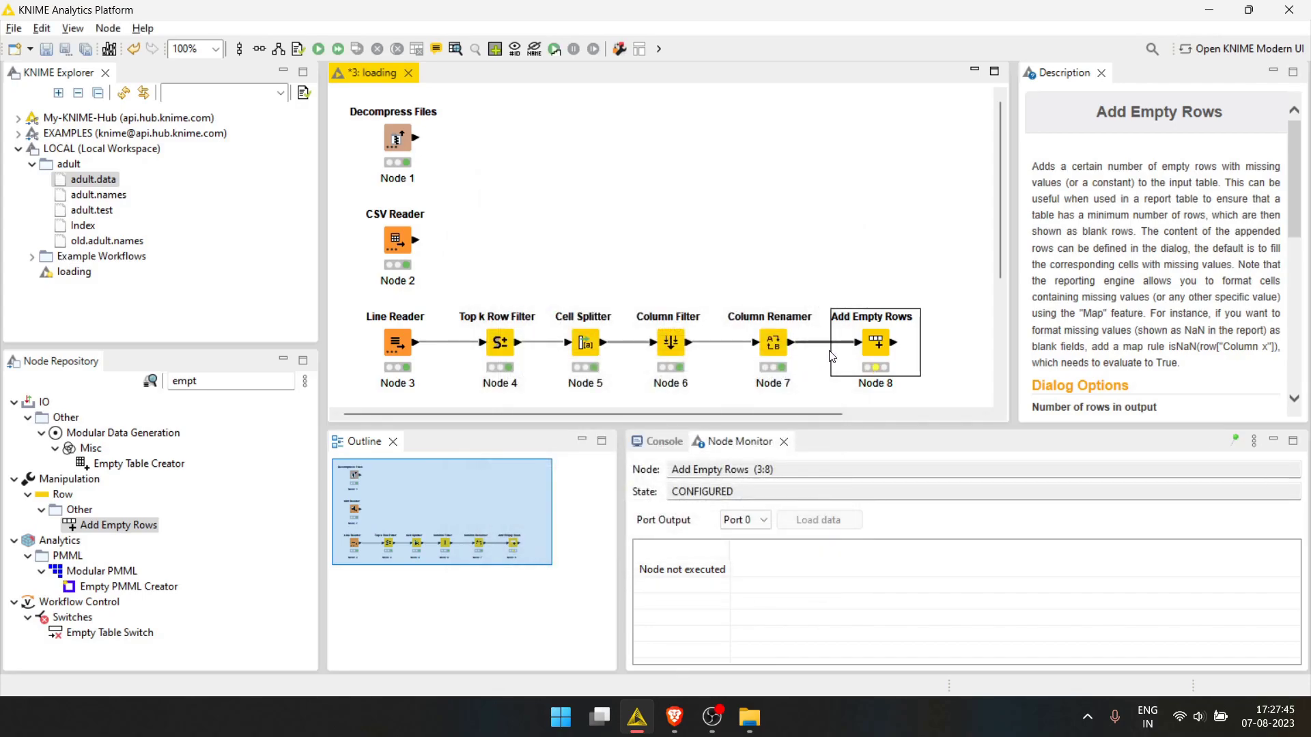
pyautogui.press('F7')
pyautogui.scroll(-3, 725, 645)
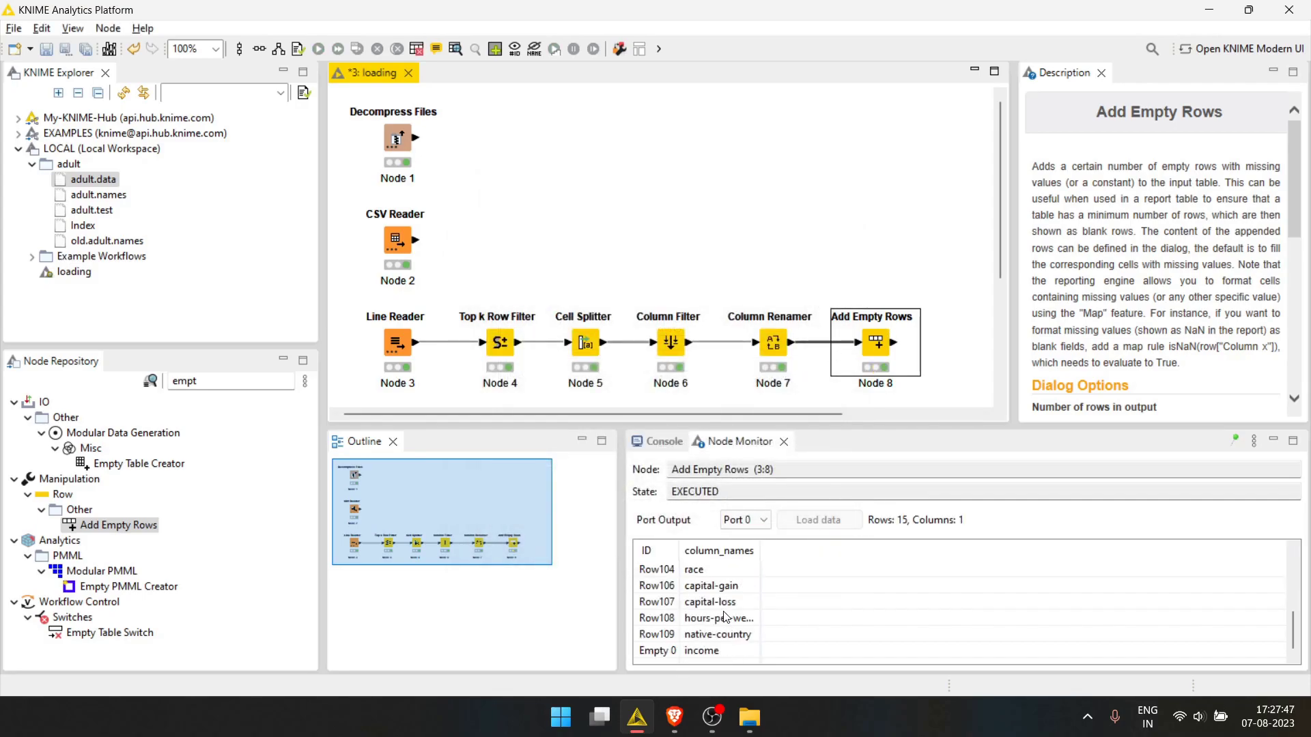
# - Inspect the CSV Reader's generic Column0–Column14 headers
pyautogui.click(687, 655)
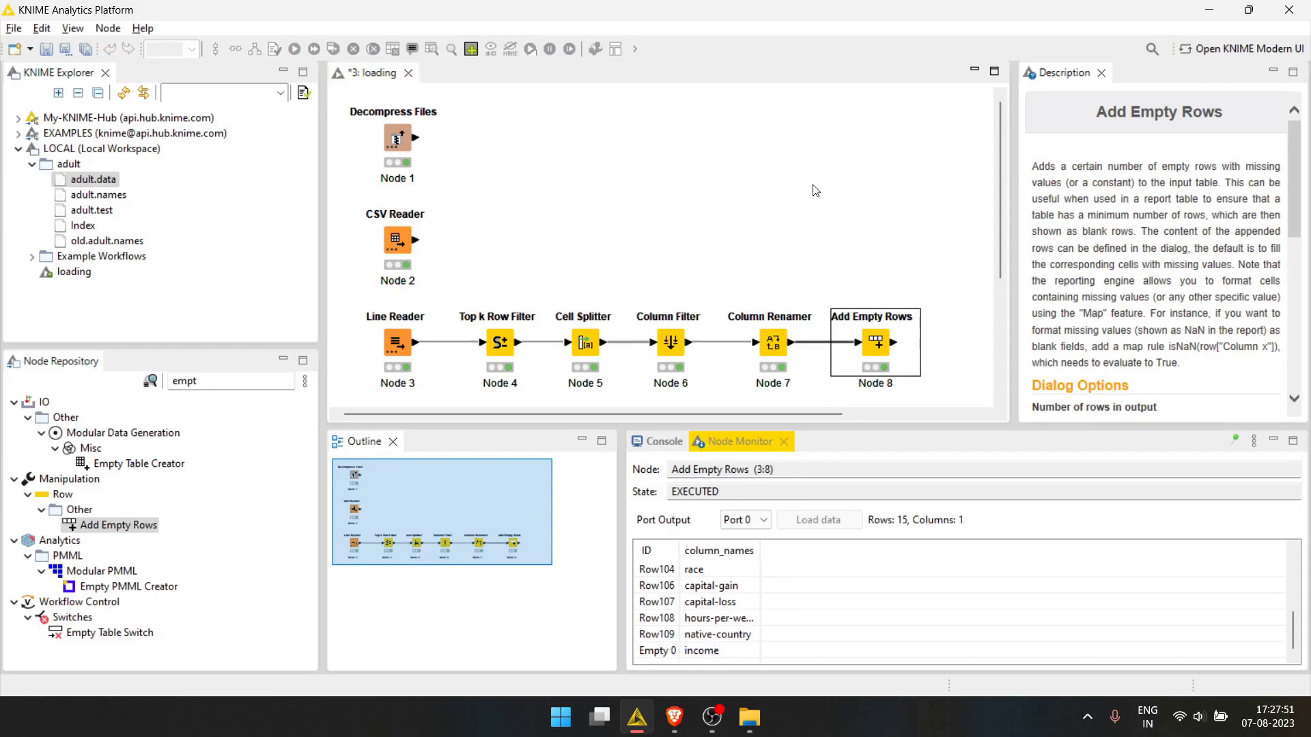
pyautogui.moveTo(812, 190); pyautogui.dragTo(765, 190)
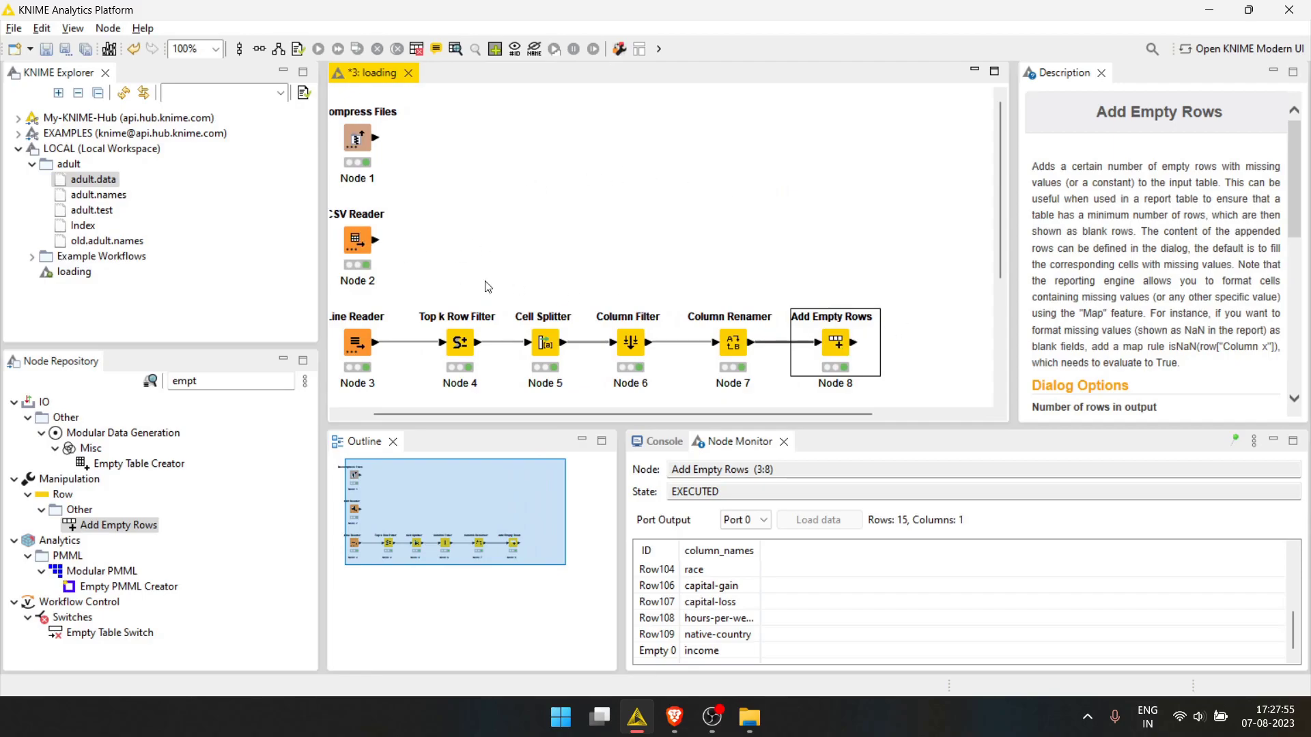
pyautogui.click(358, 240)
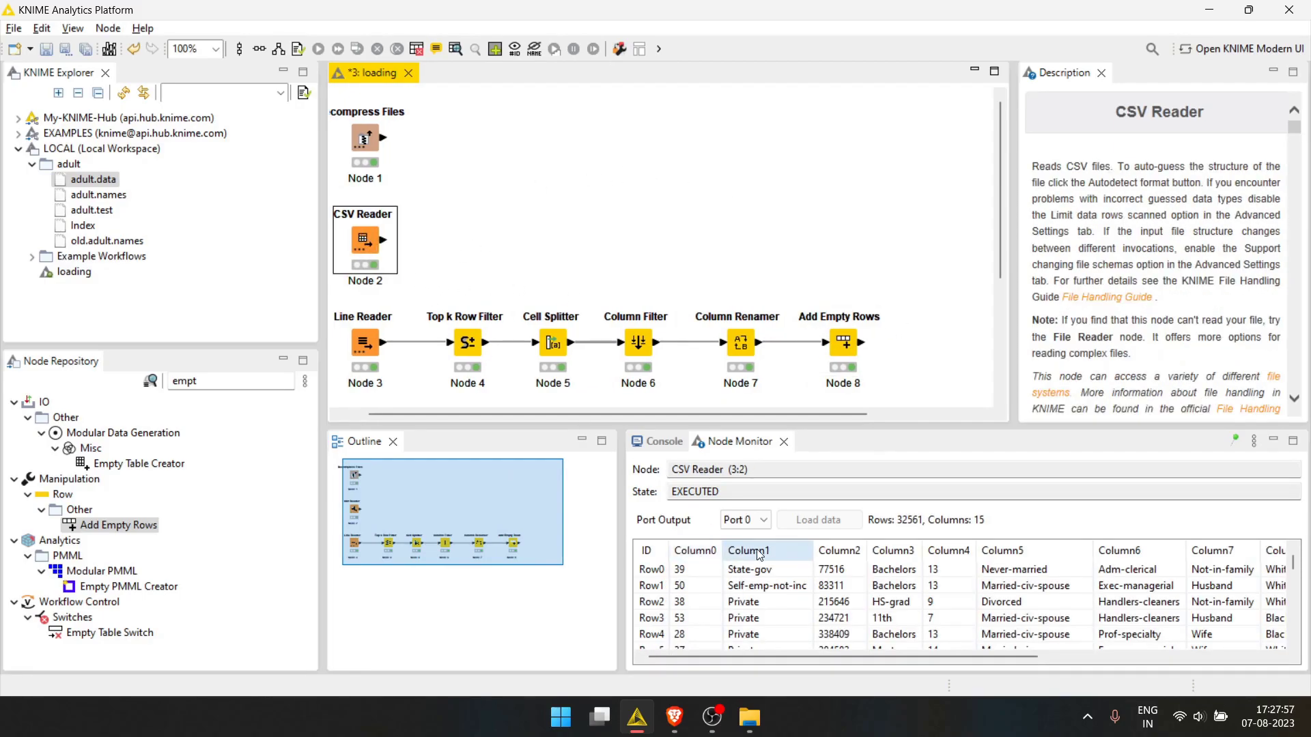
pyautogui.click(477, 249)
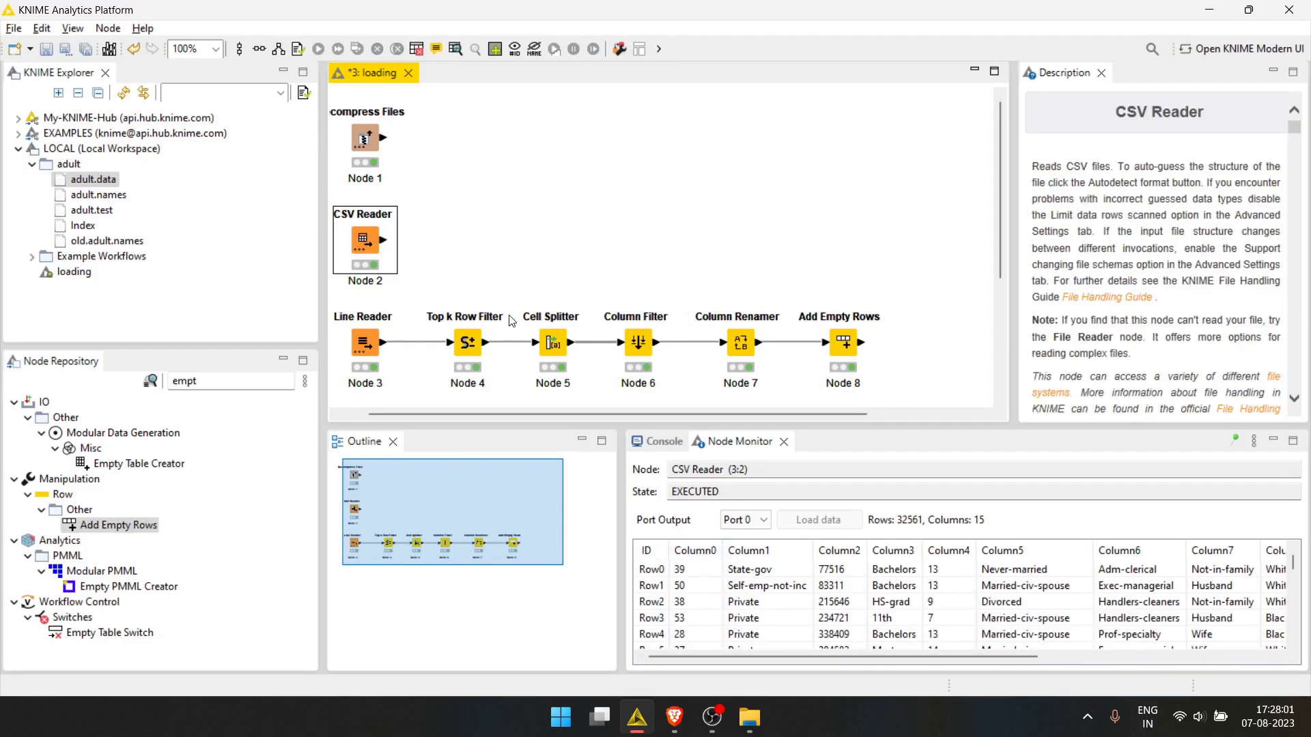
# - Add a Column Name Extractor via 'column name' and connect the CSV Reader to it
pyautogui.click(203, 387)
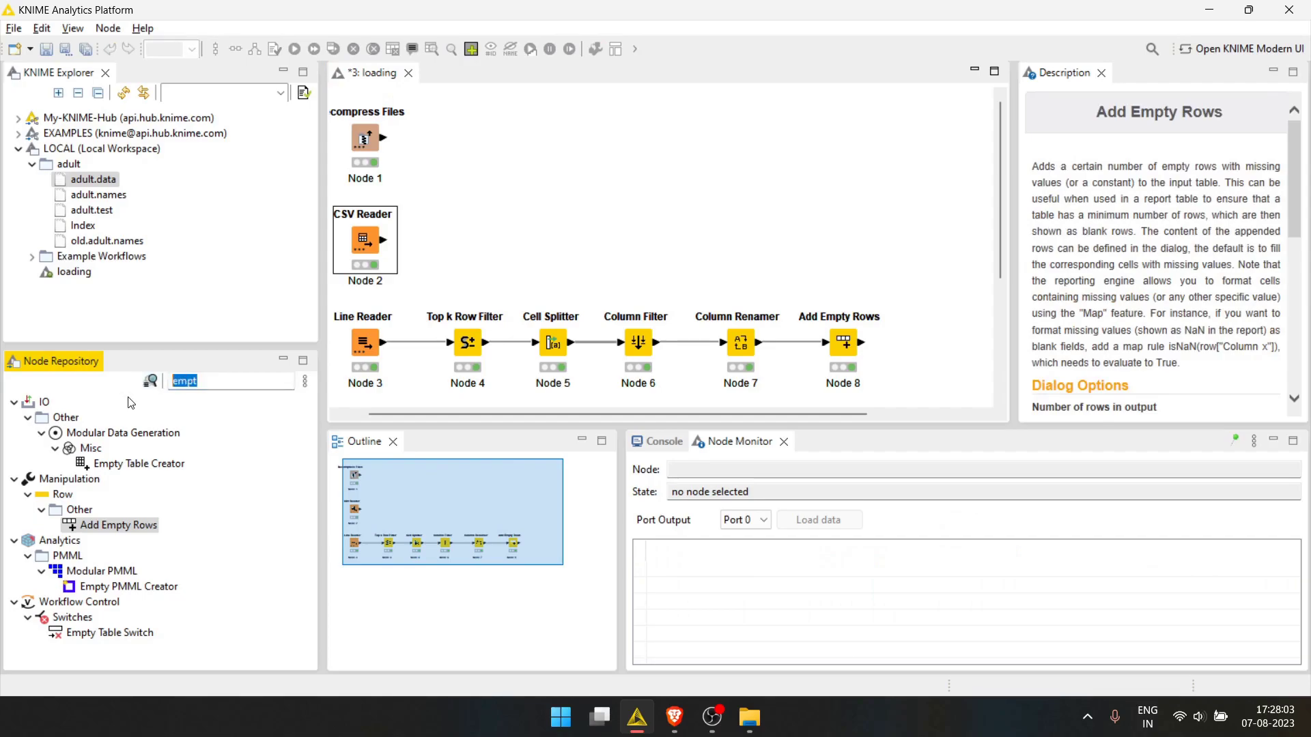
pyautogui.write('colu')
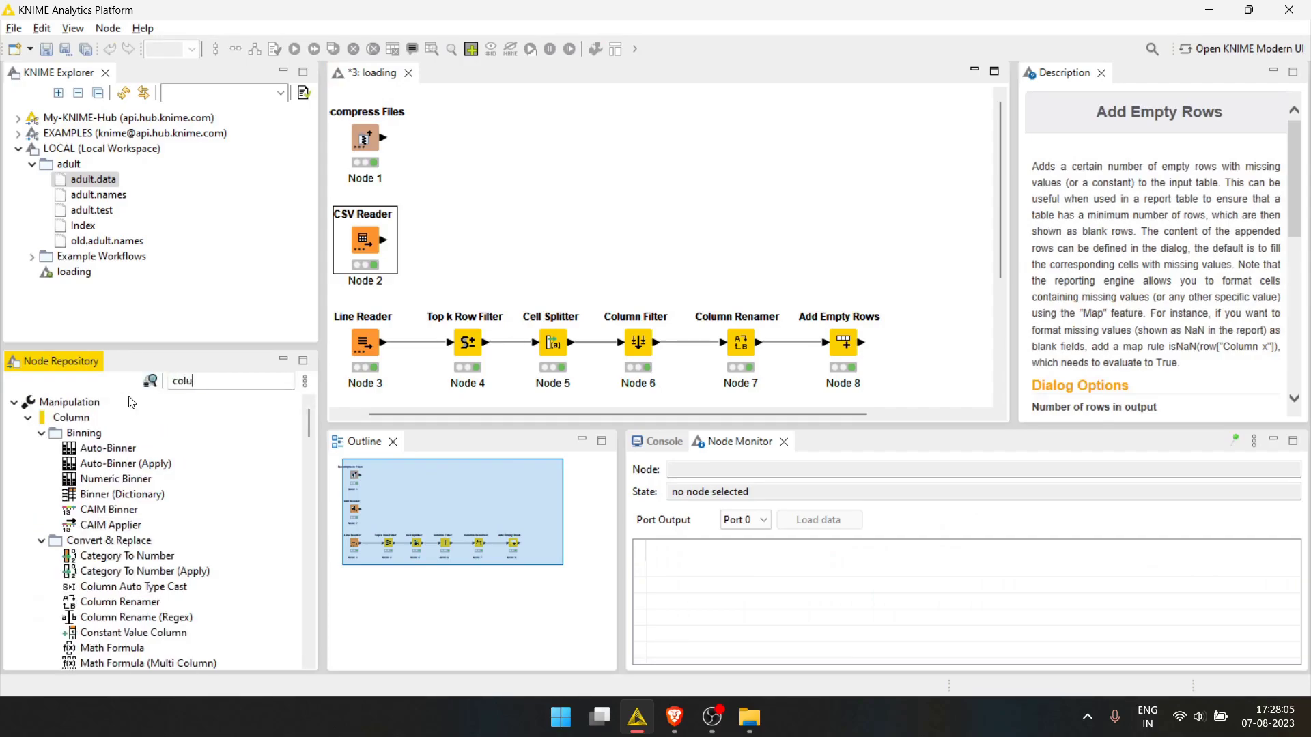
pyautogui.write('mn name')
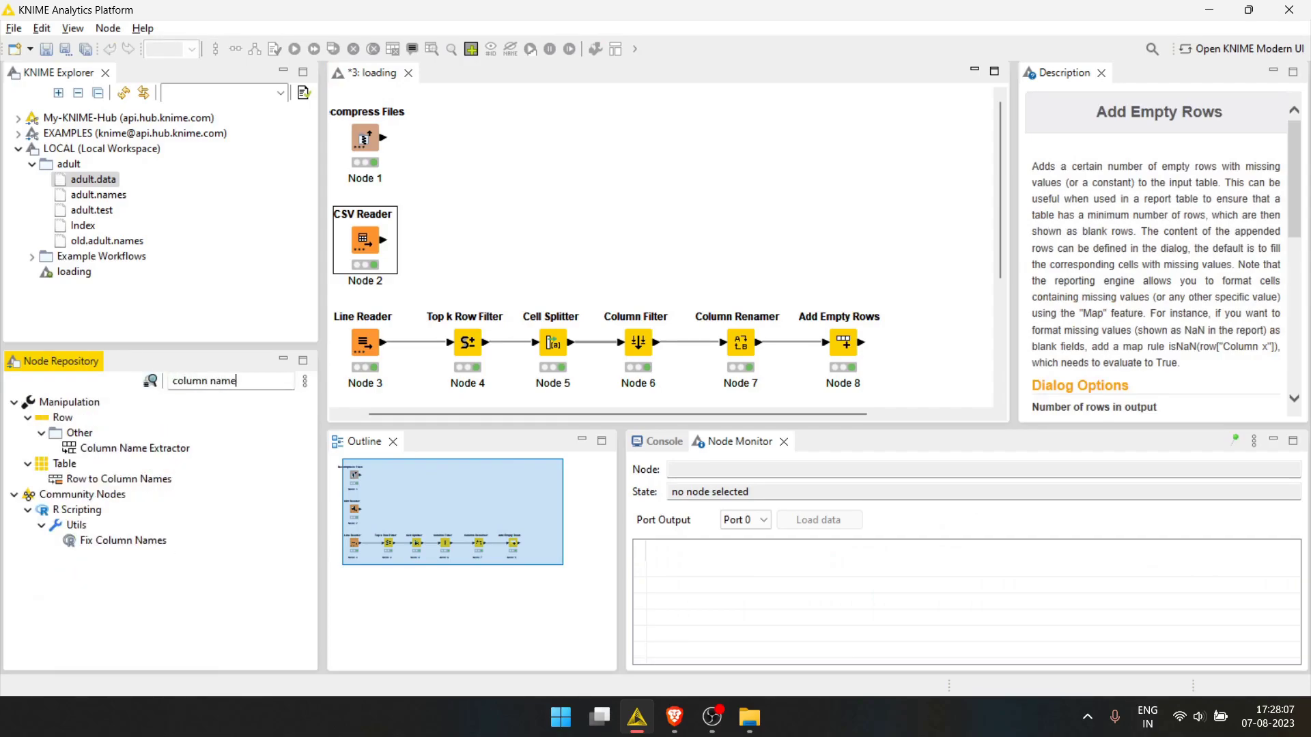
pyautogui.moveTo(135, 447); pyautogui.dragTo(519, 239)
pyautogui.moveTo(384, 243); pyautogui.dragTo(516, 240)
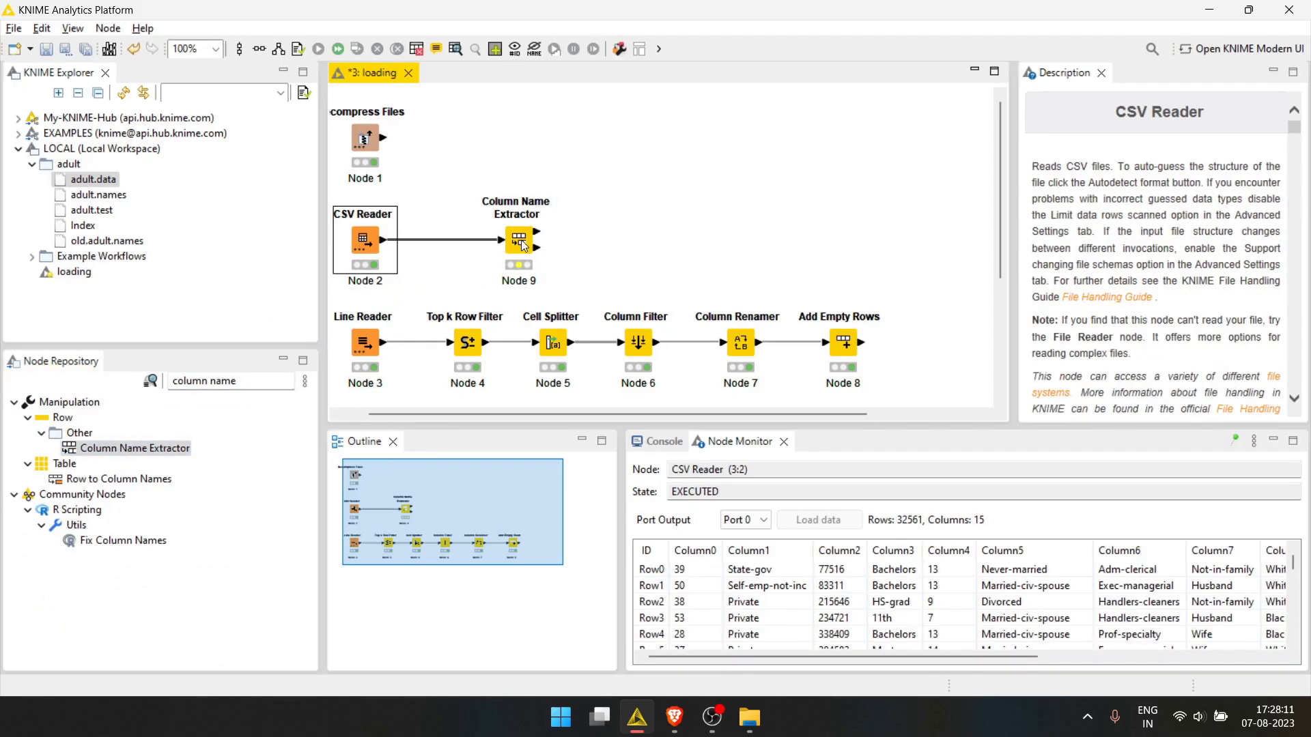
# - Run the Column Name Extractor with default settings and examine its single header row
pyautogui.doubleClick(519, 239)
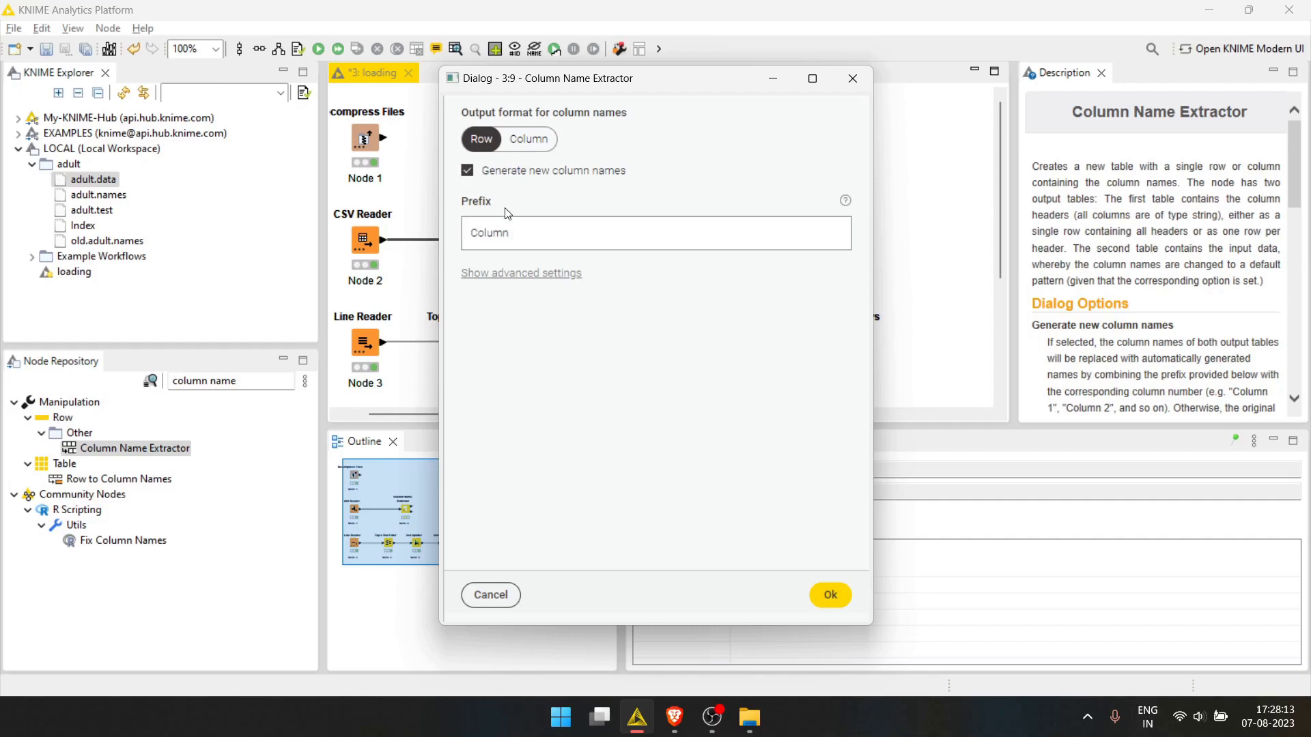
pyautogui.click(828, 594)
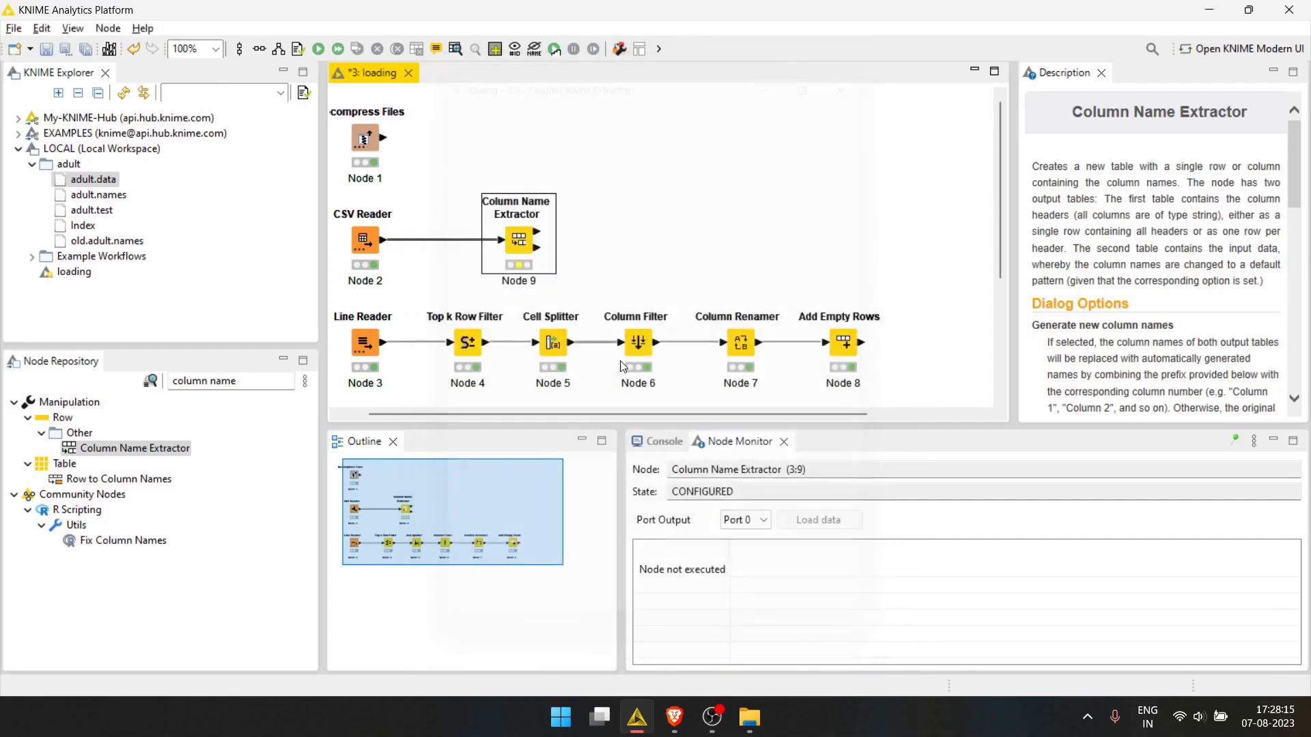
pyautogui.press('F7')
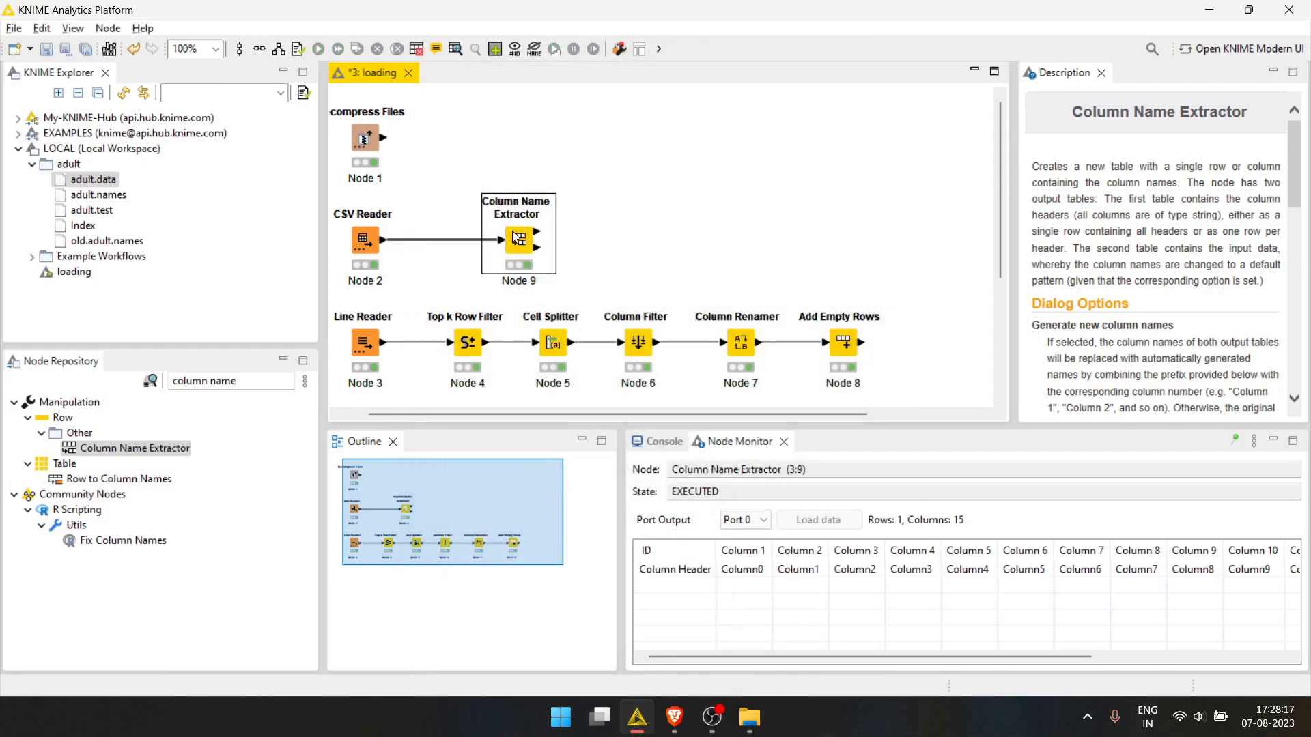
pyautogui.moveTo(519, 239); pyautogui.dragTo(502, 242)
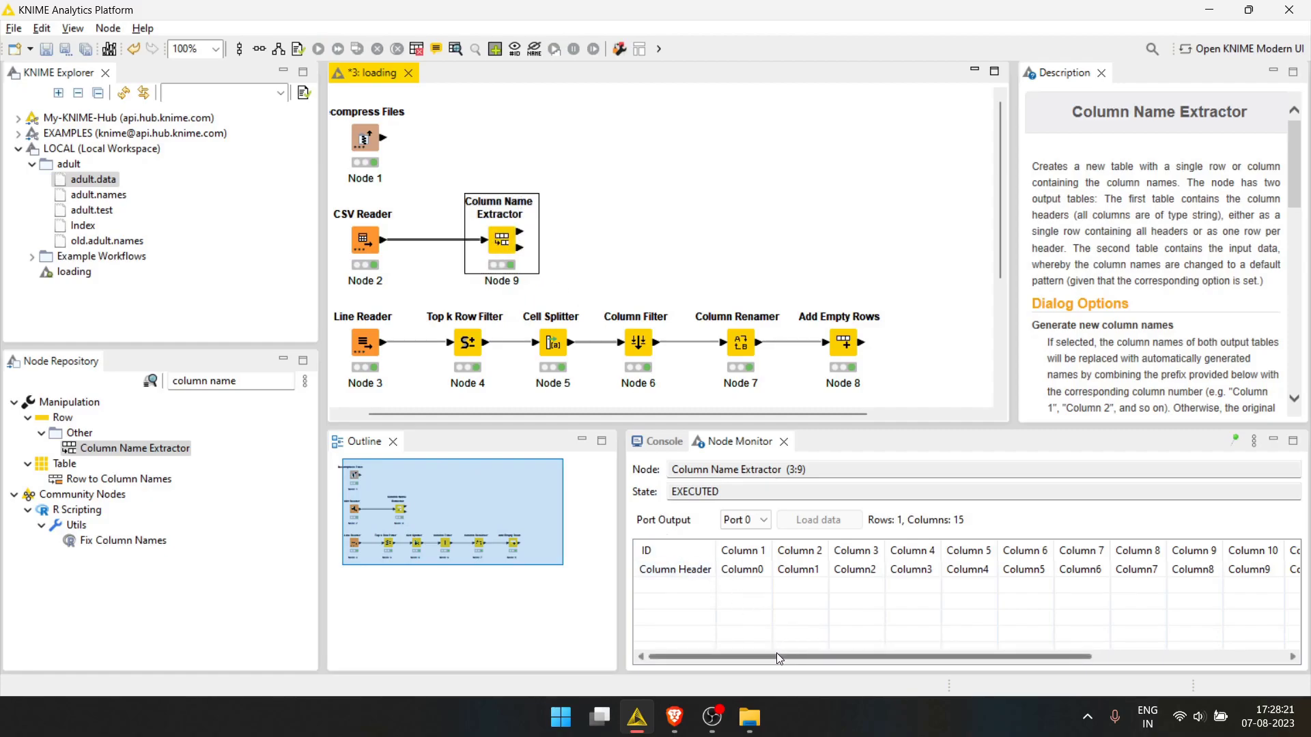
pyautogui.moveTo(776, 652); pyautogui.dragTo(744, 656)
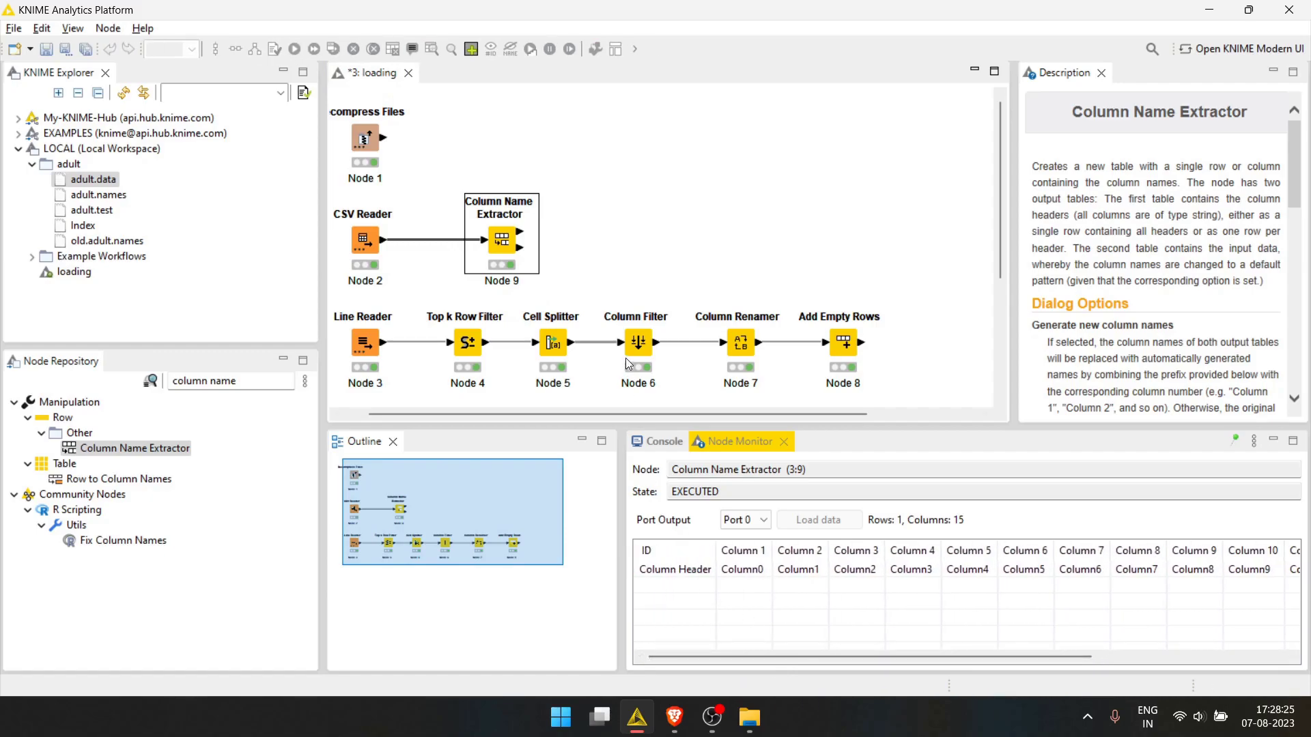
pyautogui.moveTo(498, 242); pyautogui.dragTo(464, 243)
pyautogui.click(728, 572)
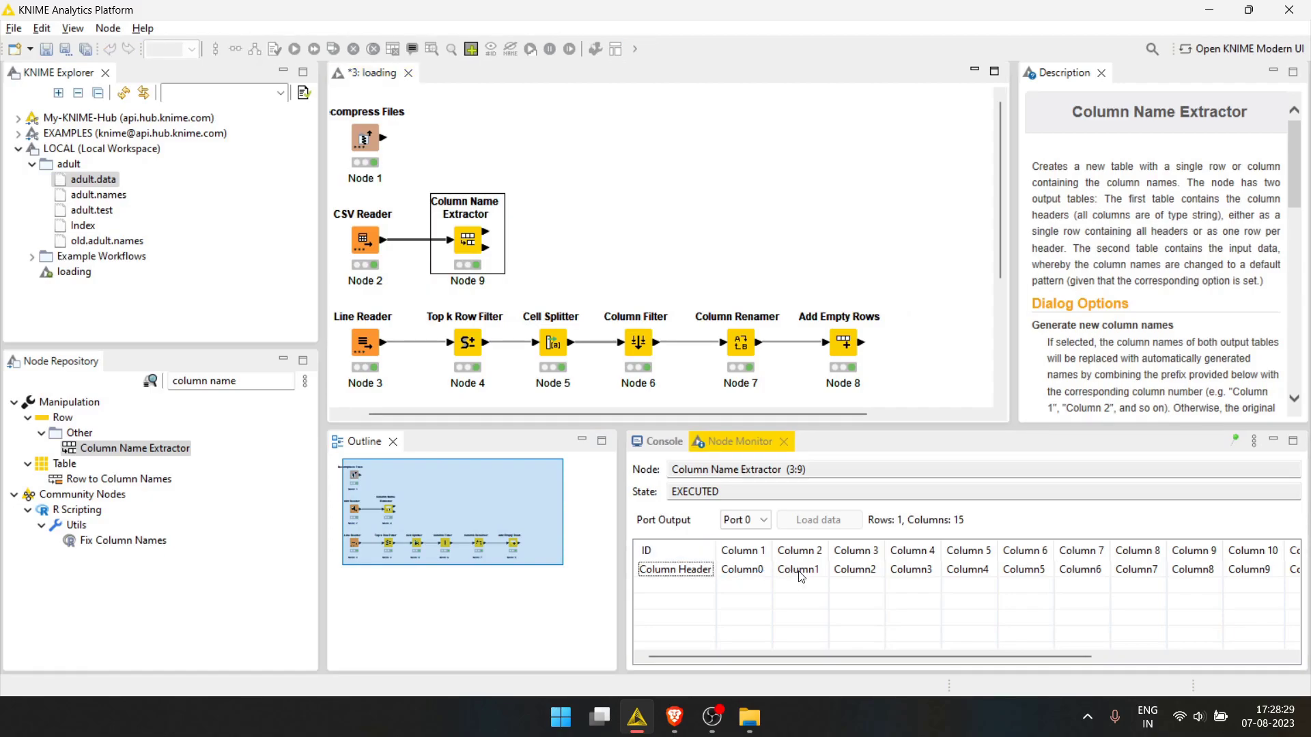
# - Add an Unpivot node via 'pivot' and connect the Column Name Extractor to it
pyautogui.click(539, 232)
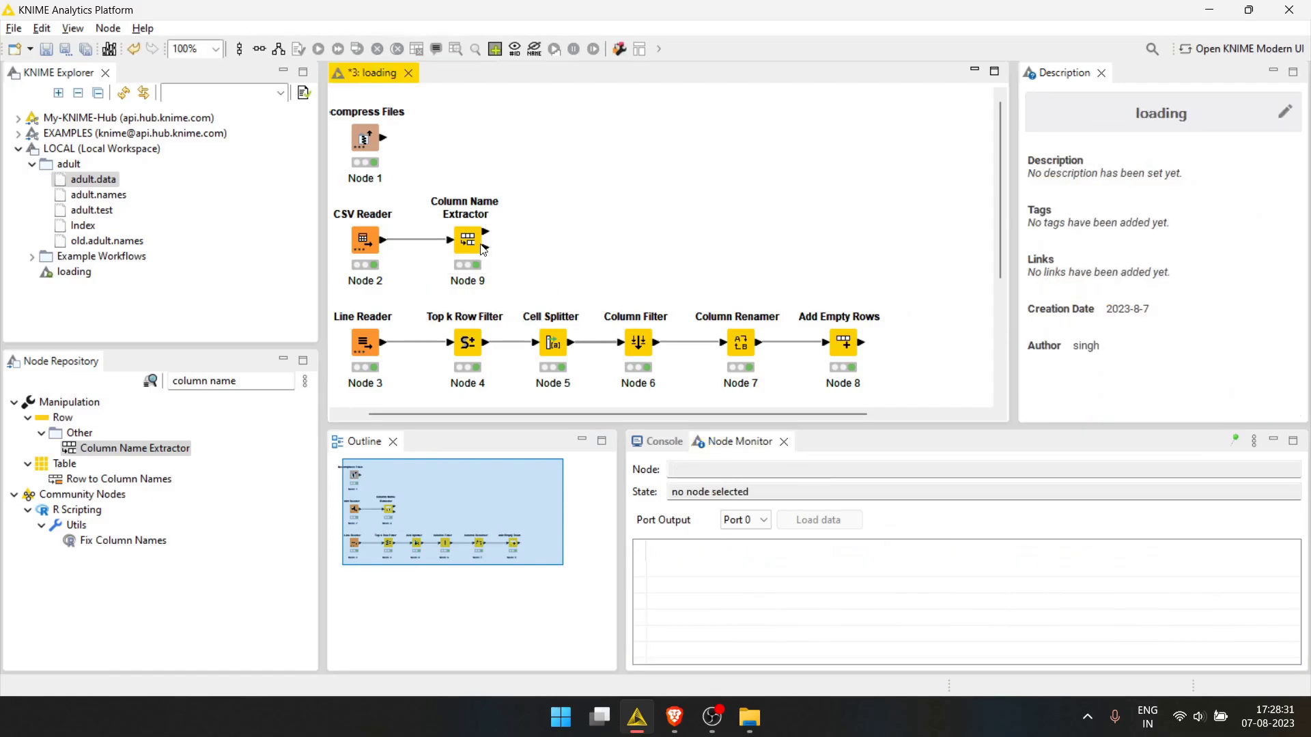
pyautogui.click(481, 247)
pyautogui.moveTo(235, 382); pyautogui.dragTo(173, 382)
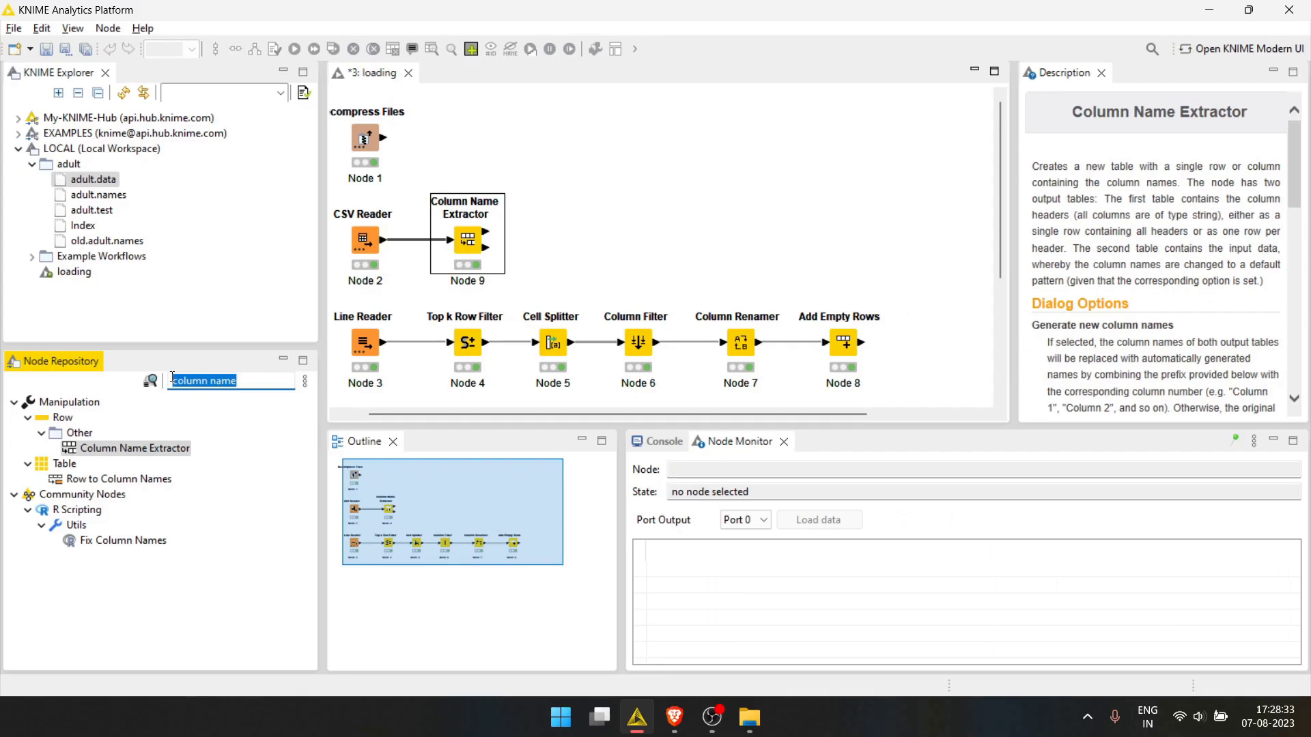
pyautogui.write('pivot')
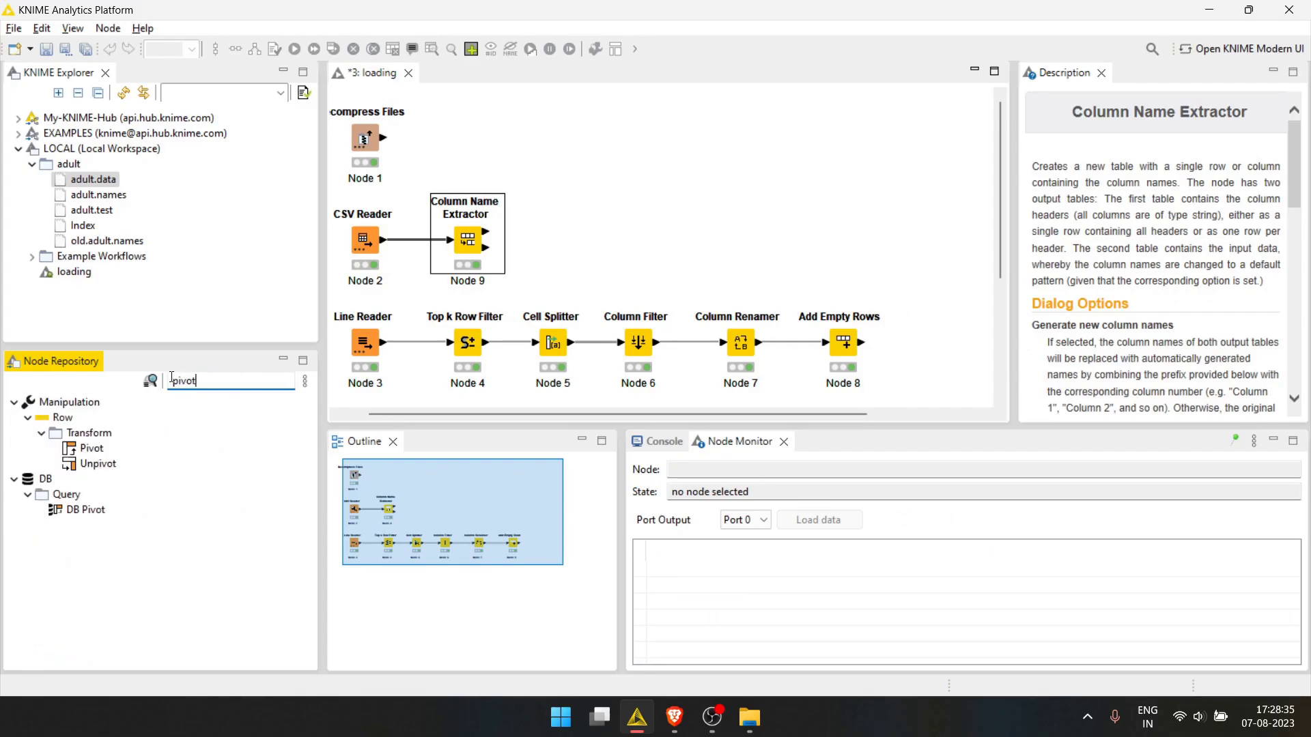
pyautogui.moveTo(92, 464); pyautogui.dragTo(595, 253)
pyautogui.moveTo(486, 232); pyautogui.dragTo(572, 245)
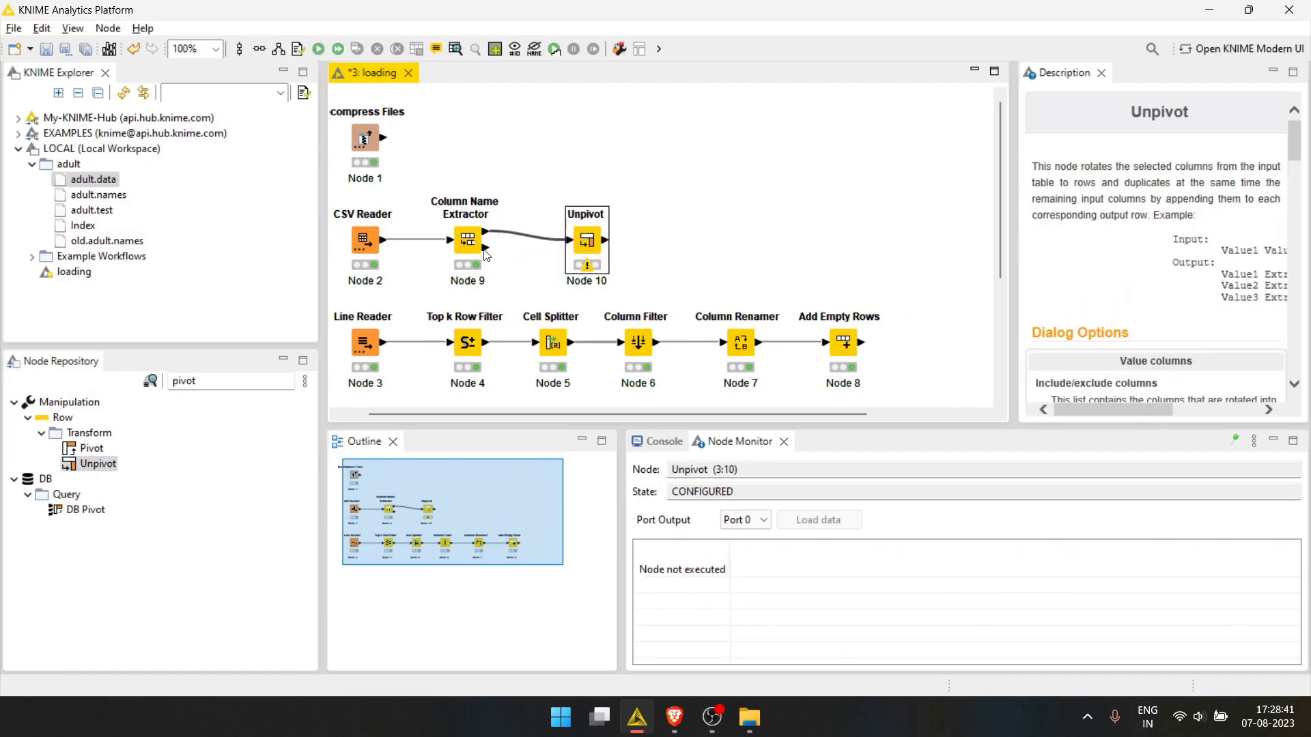
# - Remove all retained columns in Unpivot and execute it to list 15 header rows
pyautogui.click(486, 254)
pyautogui.click(589, 247)
pyautogui.doubleClick(589, 247)
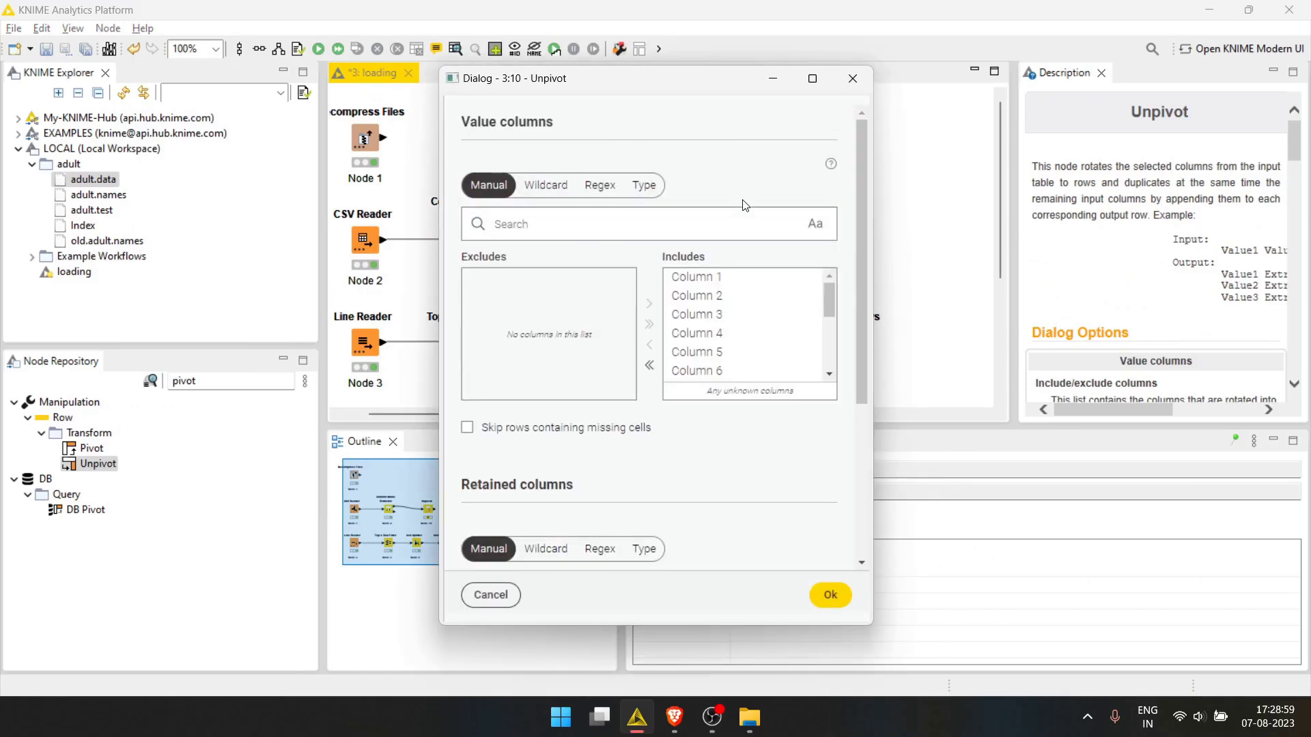
pyautogui.scroll(-3, 728, 339)
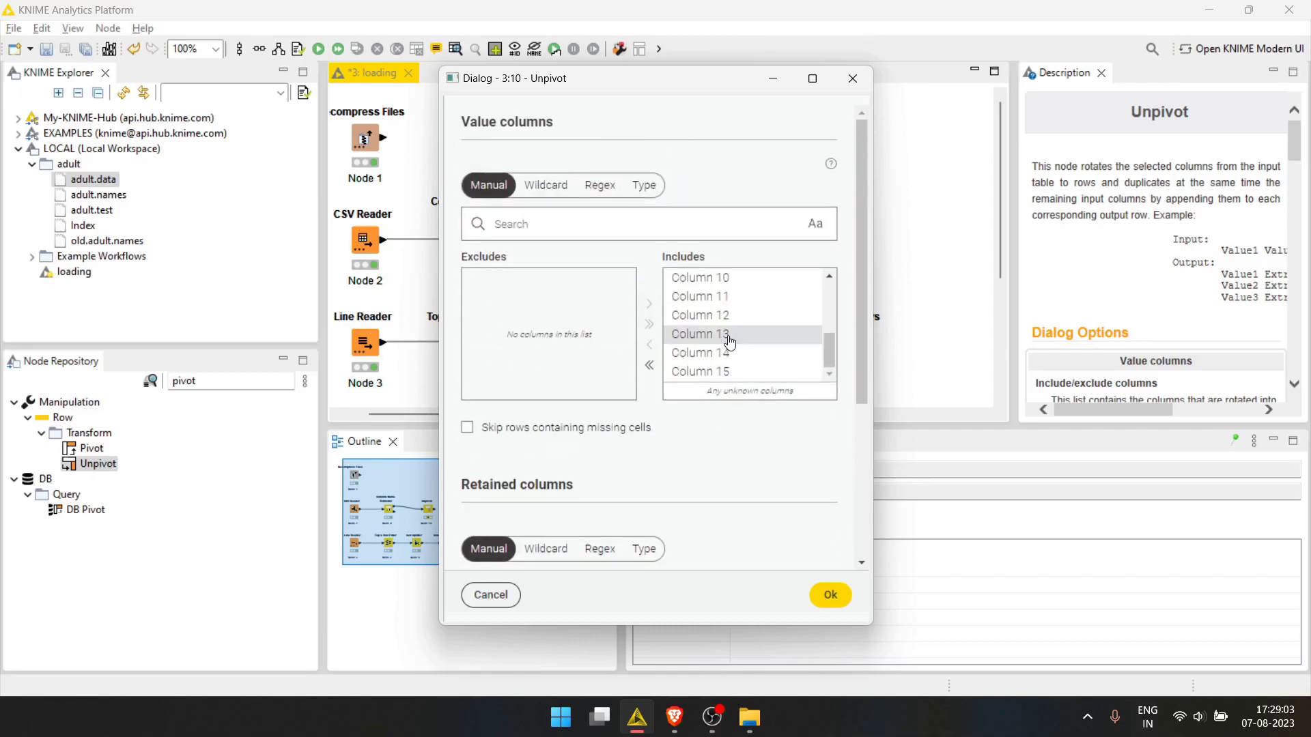
pyautogui.scroll(3, 724, 335)
pyautogui.scroll(-3, 690, 459)
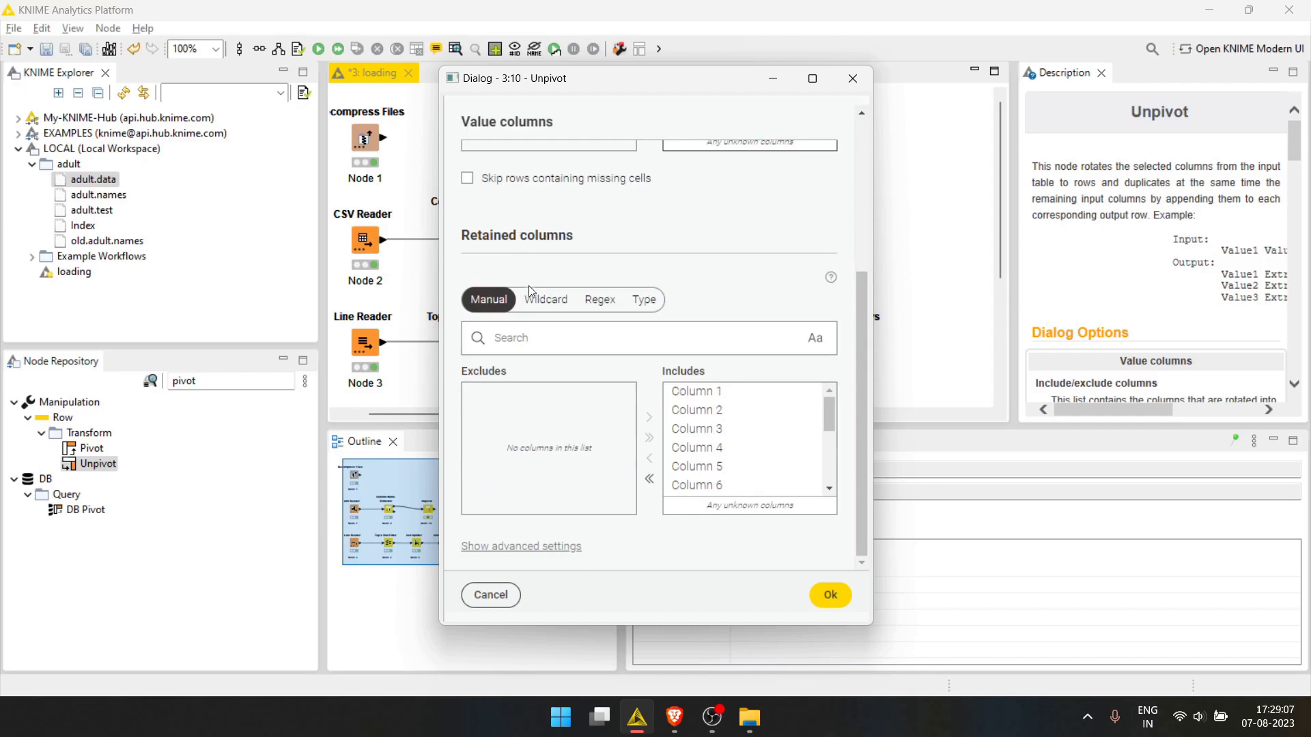
pyautogui.click(650, 480)
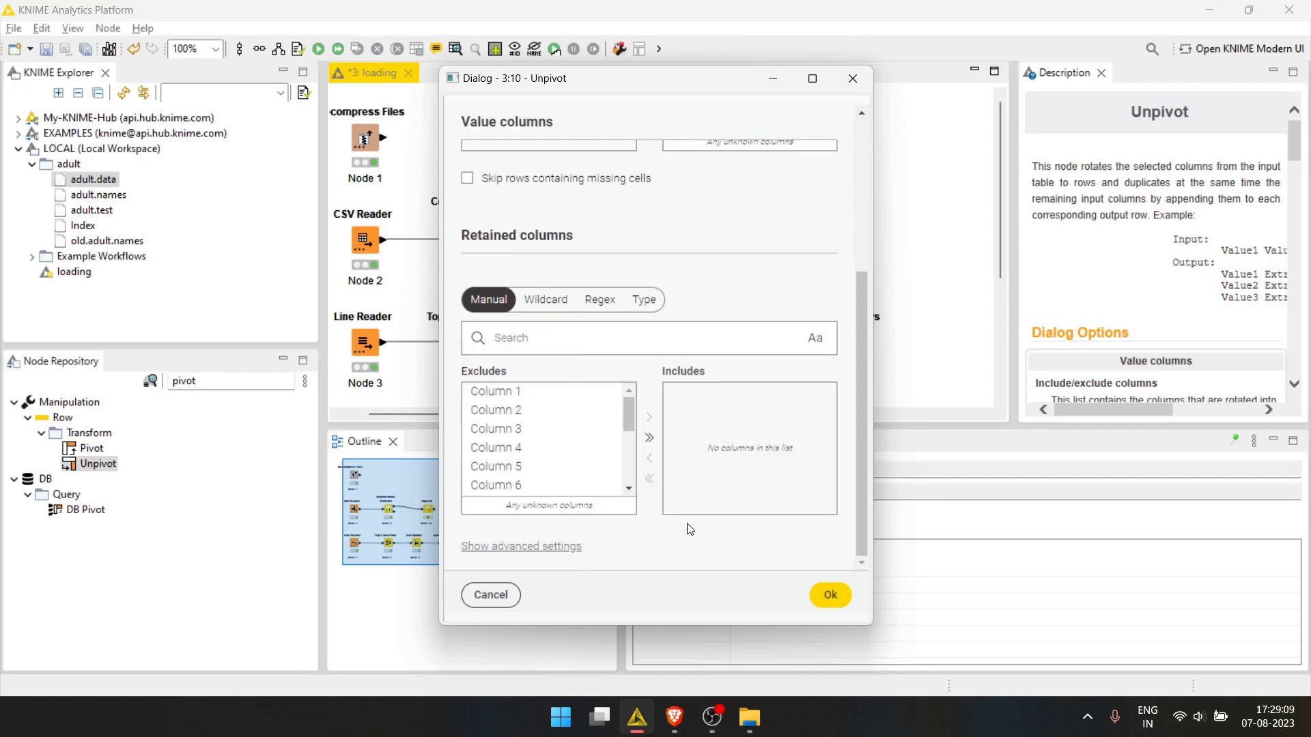
pyautogui.click(827, 596)
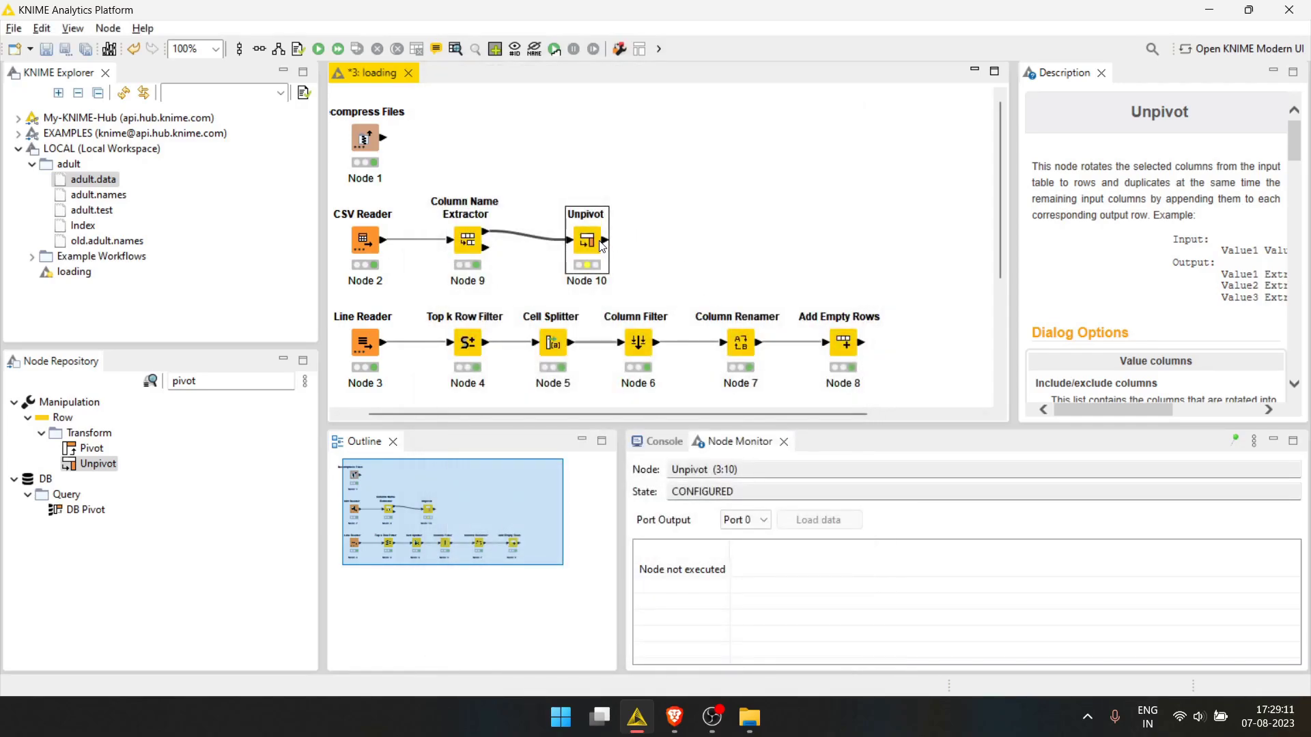
pyautogui.press('F7')
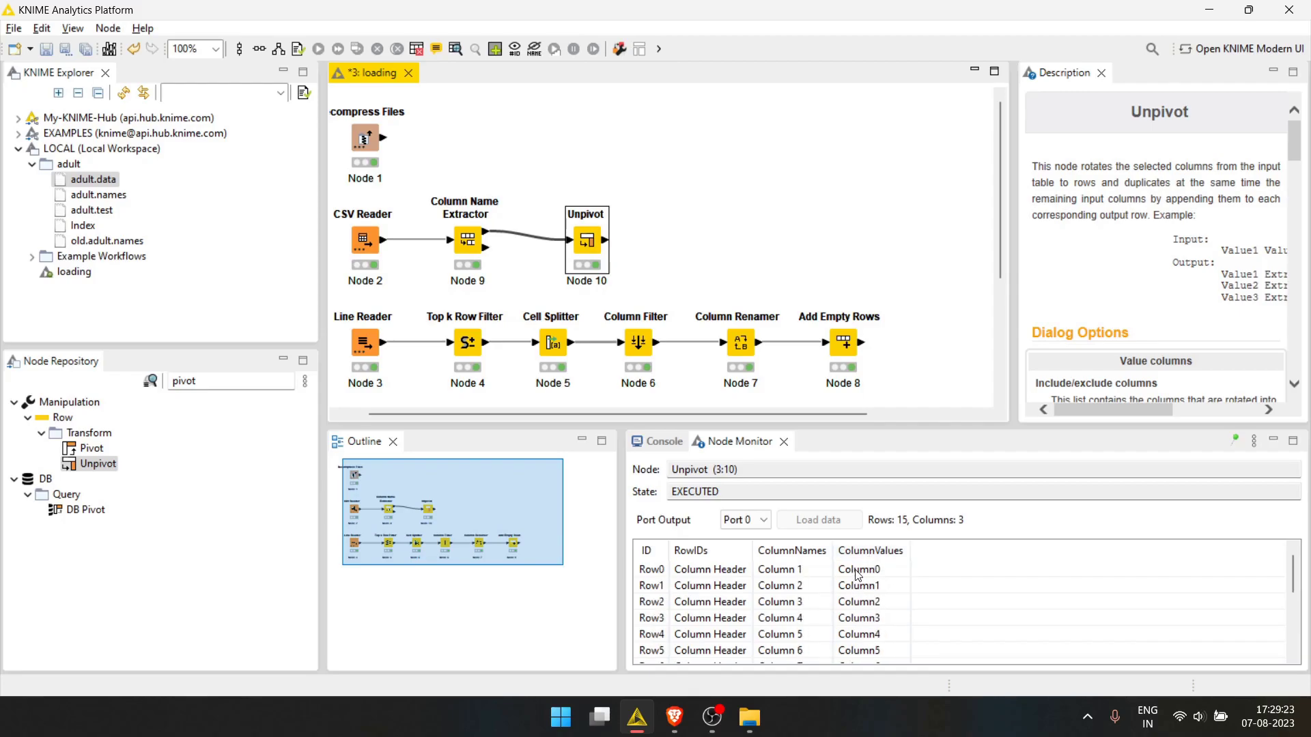
# - Compare the Unpivot and Add Empty Rows output tables
pyautogui.moveTo(598, 255); pyautogui.dragTo(572, 252)
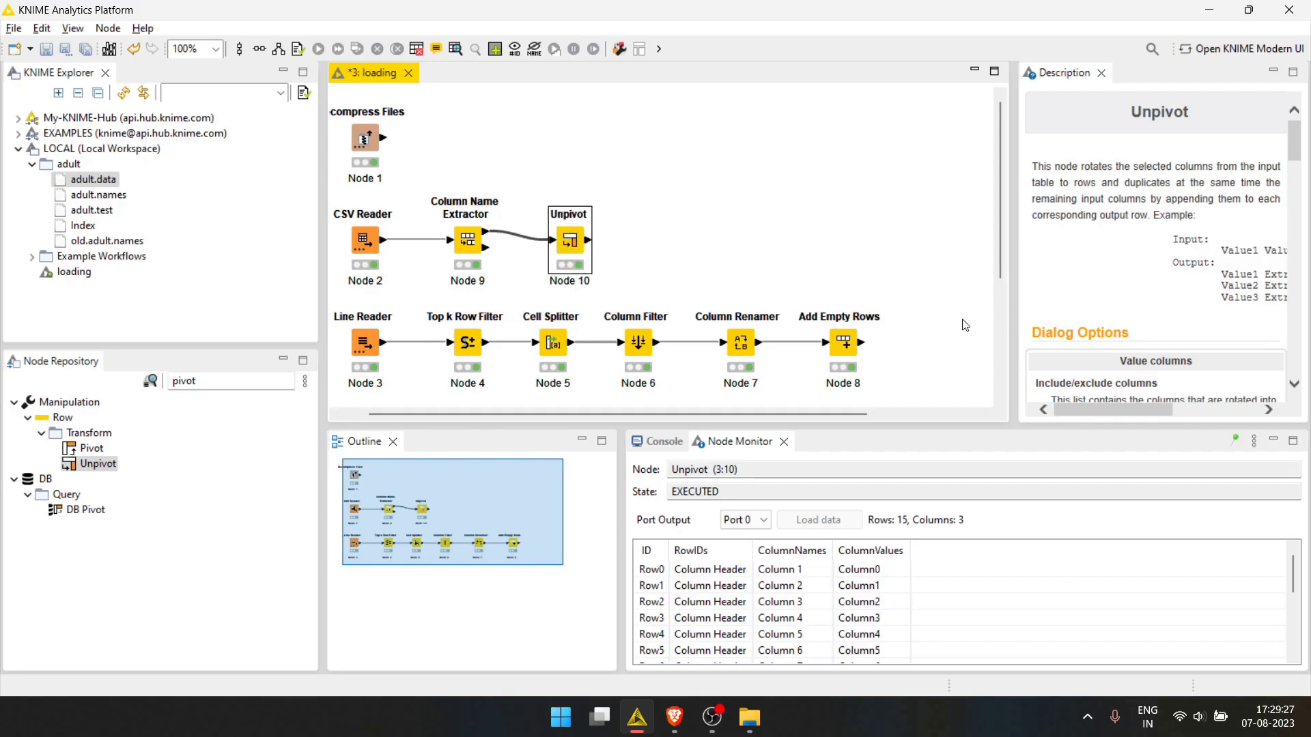
pyautogui.click(856, 344)
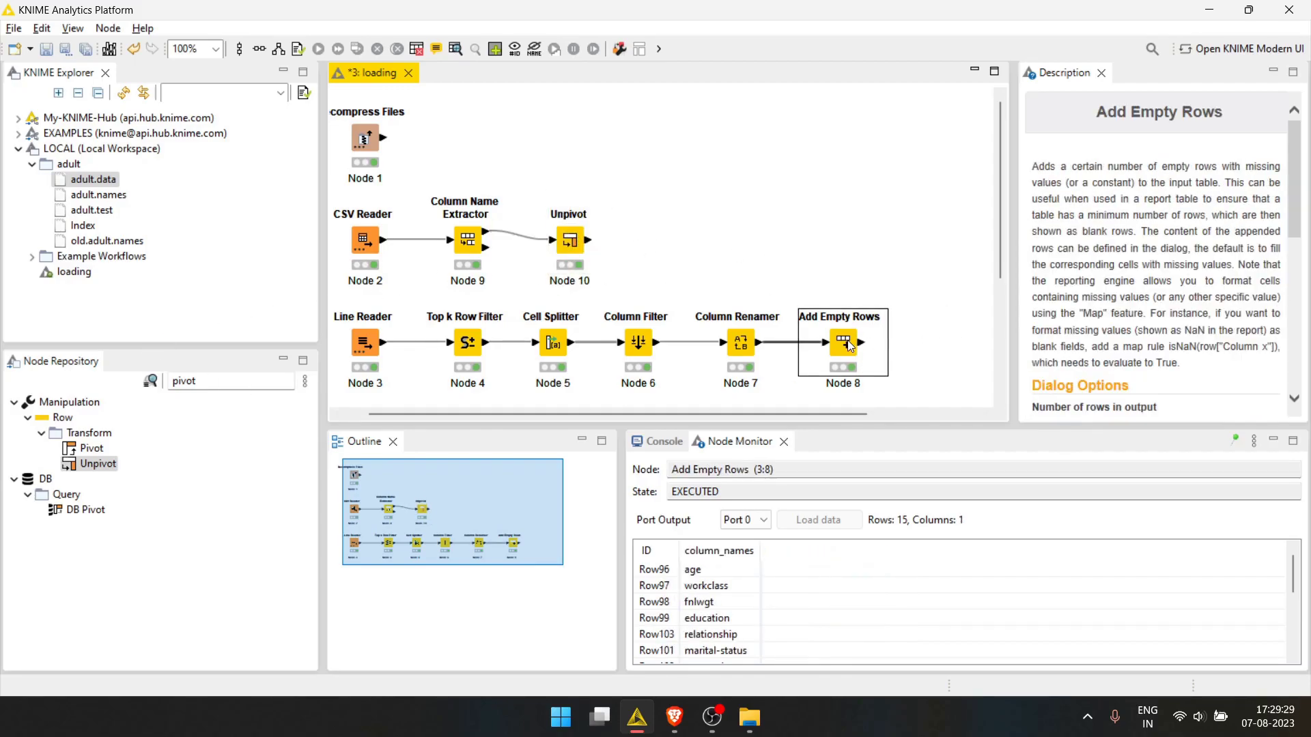
pyautogui.click(577, 242)
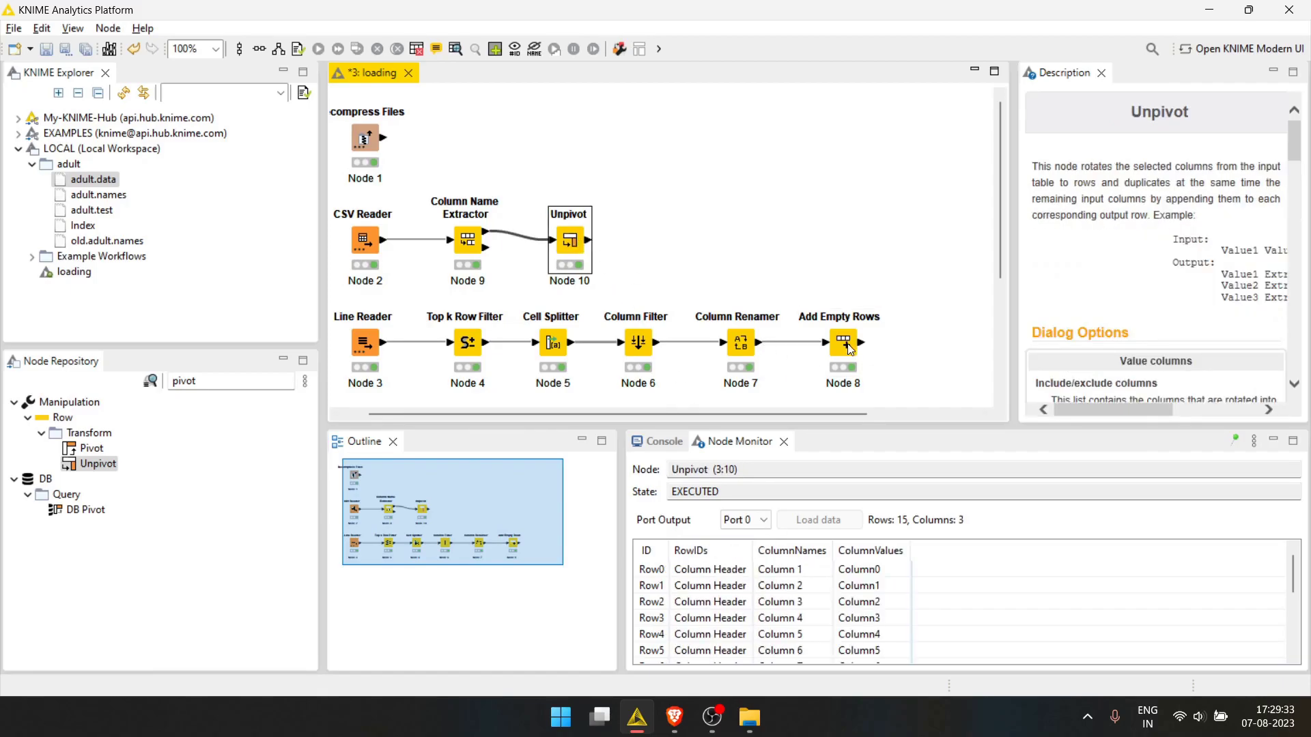
pyautogui.click(849, 345)
pyautogui.click(567, 239)
# - Paste a copy of the Column Filter beside Unpivot and connect Unpivot's output to it
pyautogui.click(642, 343)
pyautogui.click(671, 234)
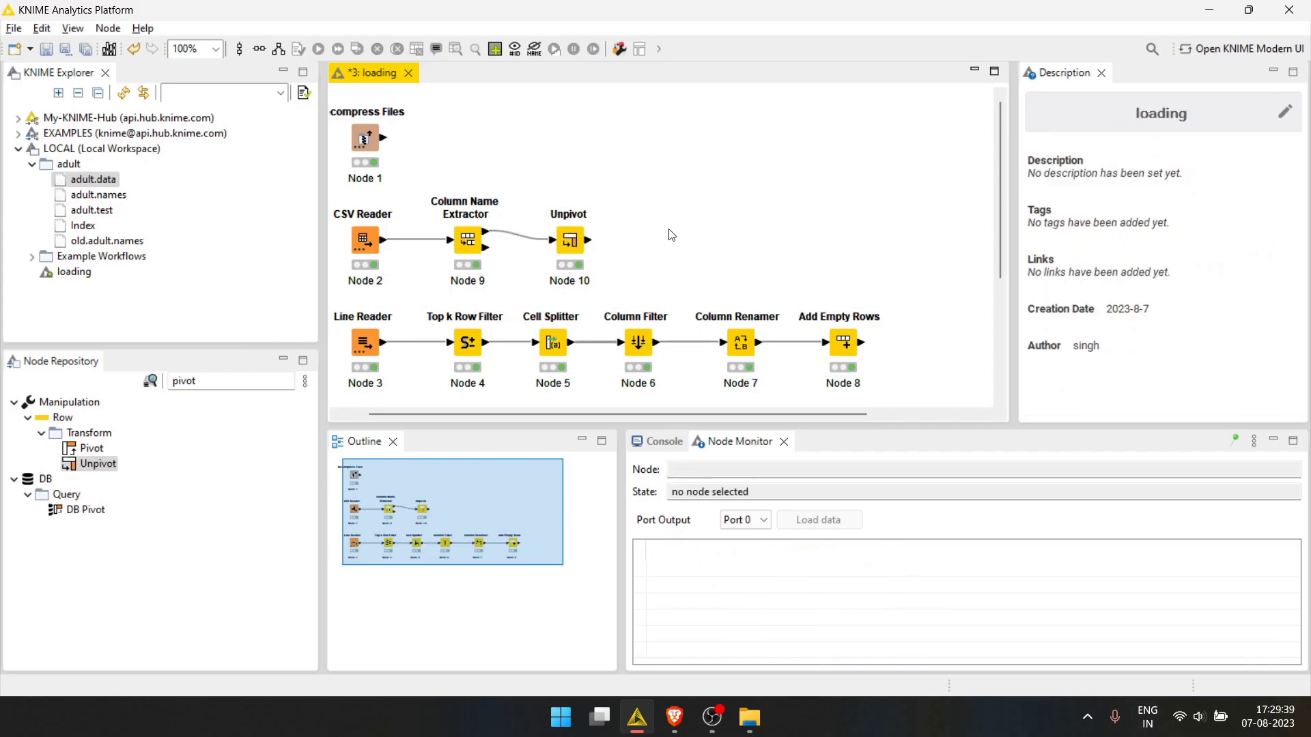
pyautogui.hotkey('ctrl', 'v')
pyautogui.moveTo(715, 343); pyautogui.dragTo(672, 181)
pyautogui.click(589, 169)
pyautogui.click(673, 179)
# - Set the new Column Filter to keep only ColumnValues and run it
pyautogui.doubleClick(661, 165)
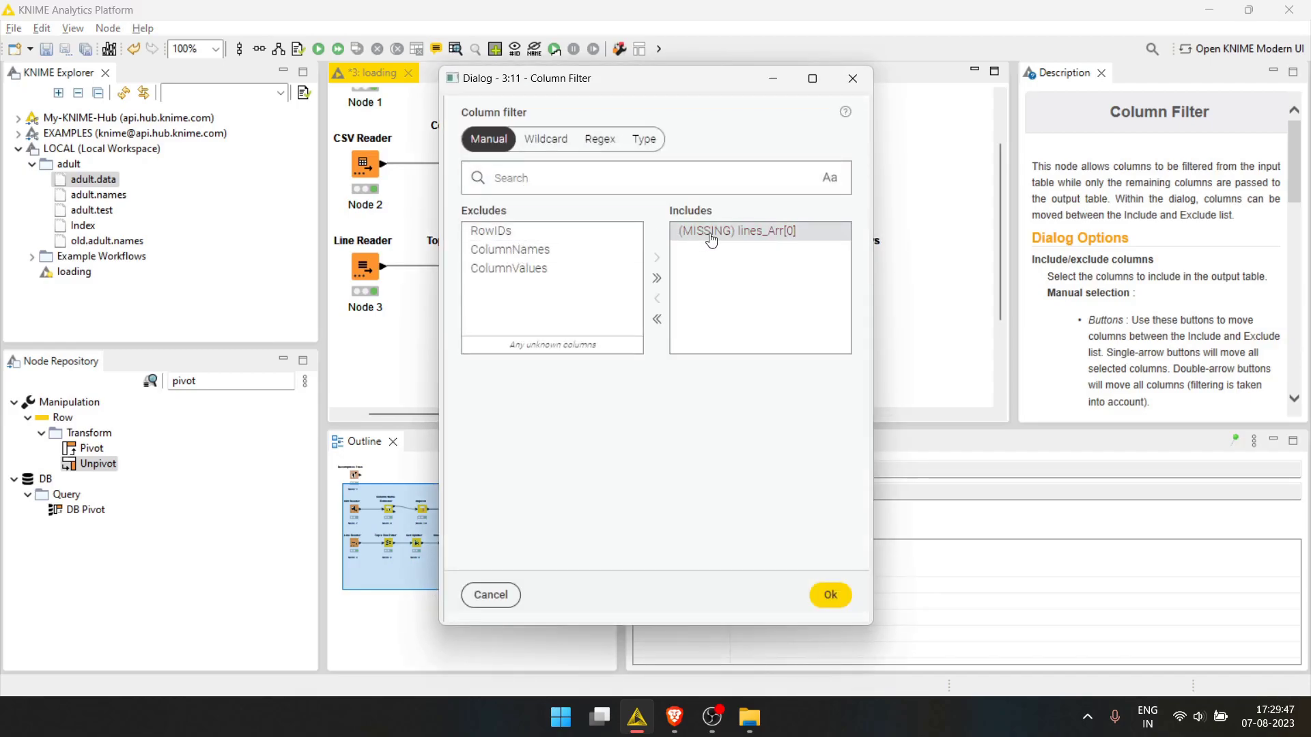
pyautogui.click(711, 233)
pyautogui.click(657, 298)
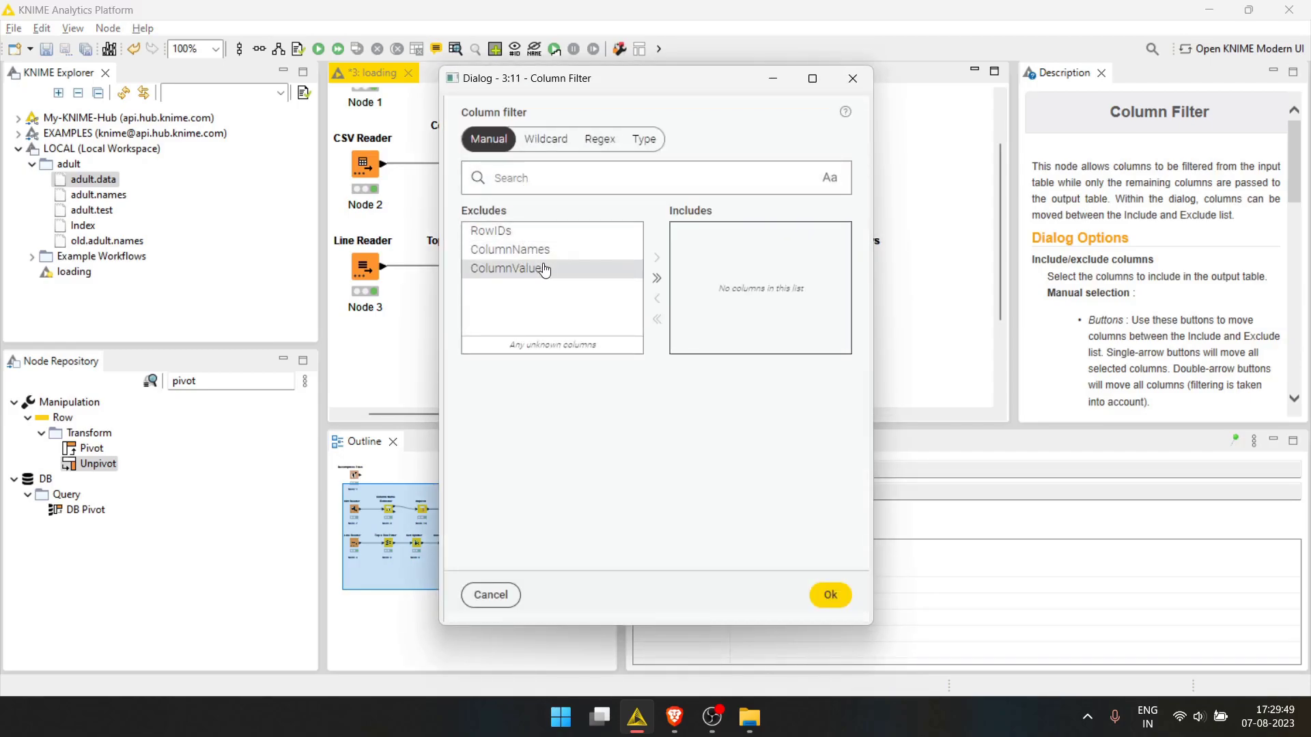
pyautogui.doubleClick(522, 268)
pyautogui.click(830, 594)
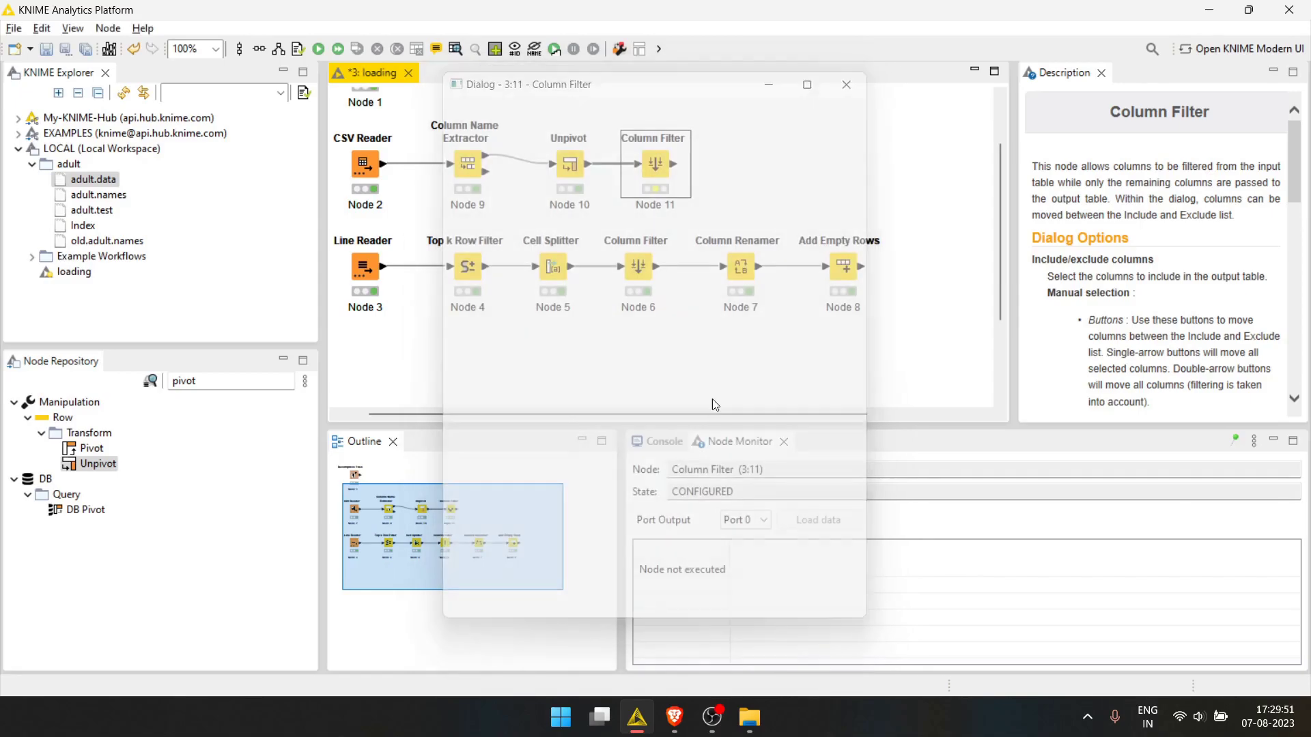
pyautogui.press('F7')
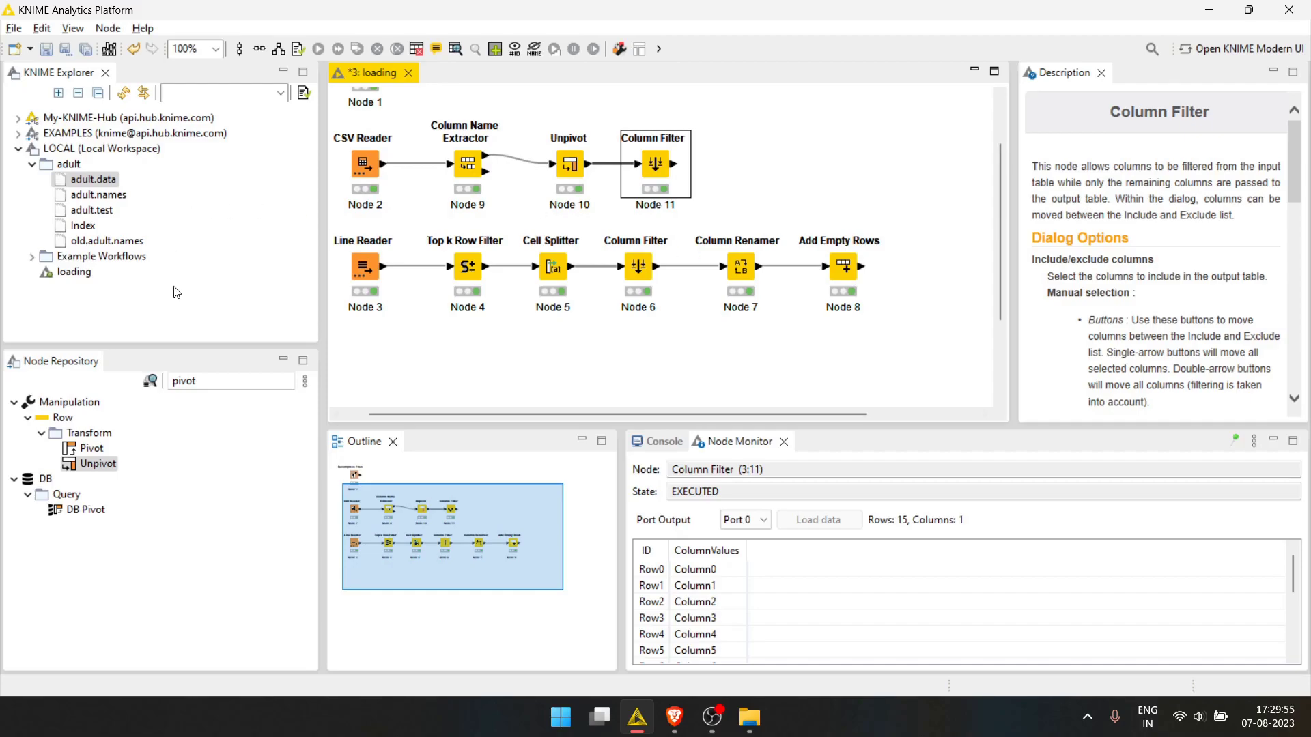
# - Add a Column Appender fed by the new Column Filter and Add Empty Rows
pyautogui.moveTo(210, 381); pyautogui.dragTo(162, 385)
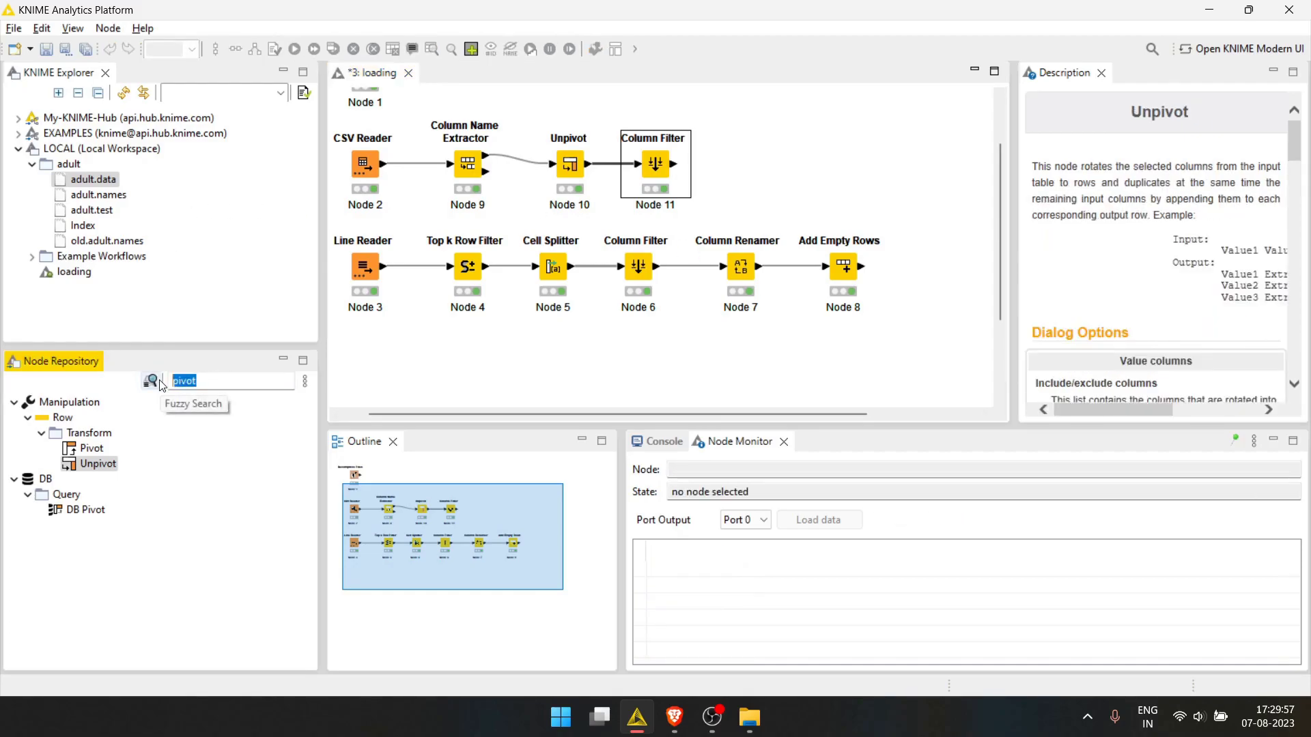
pyautogui.write('colu')
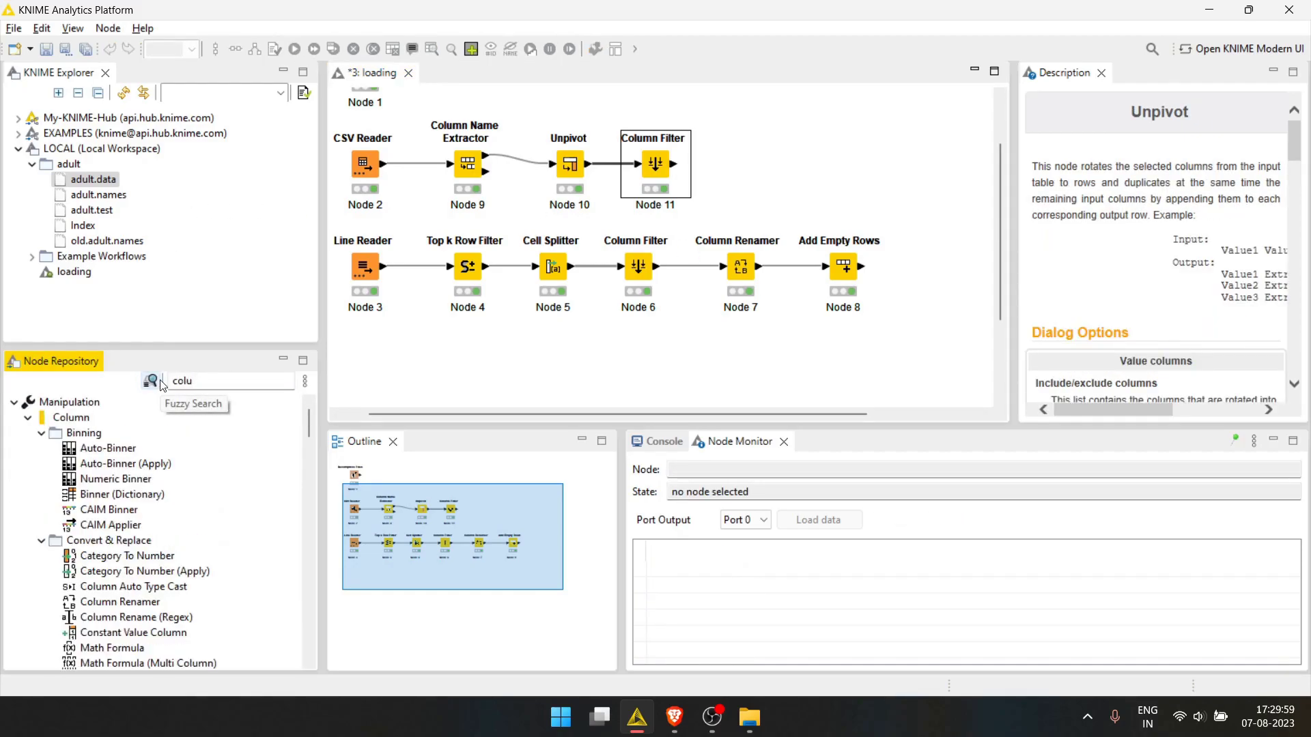
pyautogui.write('mn ap')
pyautogui.moveTo(121, 448); pyautogui.dragTo(826, 149)
pyautogui.moveTo(674, 164); pyautogui.dragTo(896, 164)
pyautogui.click(811, 159)
pyautogui.click(860, 265)
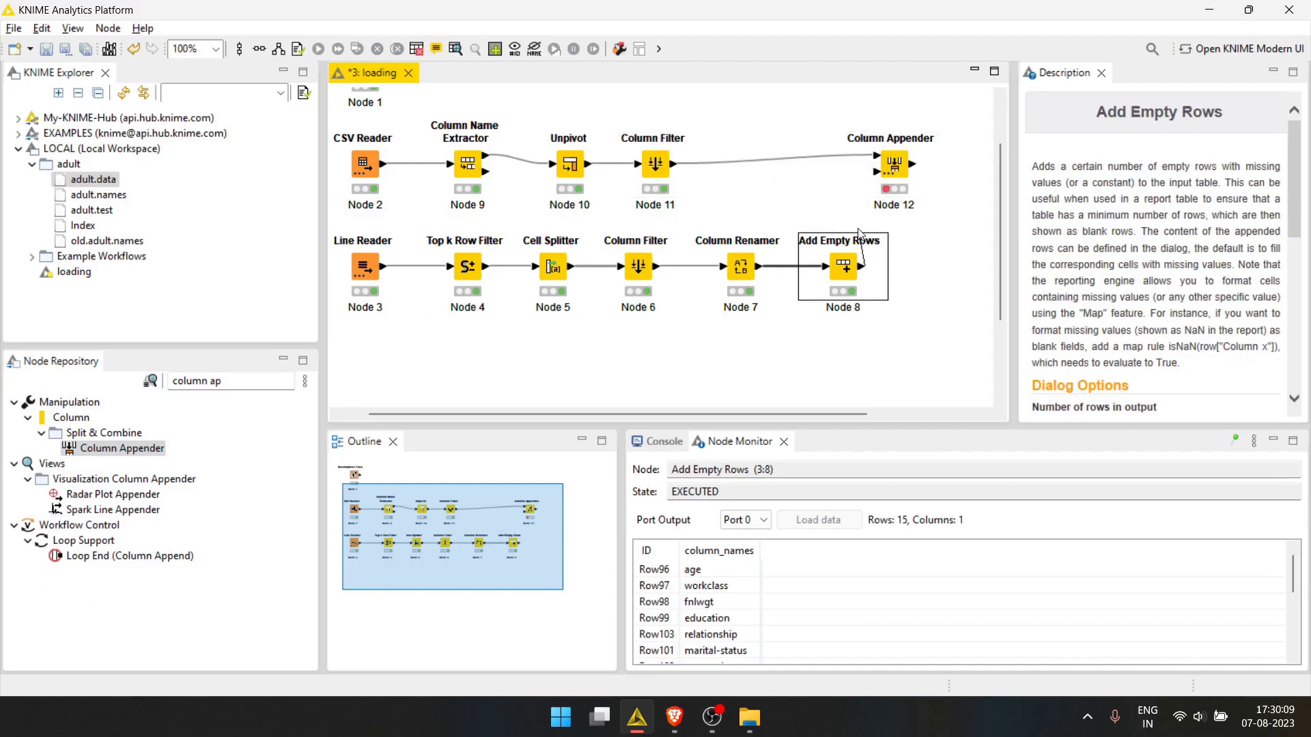
pyautogui.moveTo(859, 232); pyautogui.dragTo(893, 172)
# - Run the Column Appender, then rerun it with Generate new row RowIDs to fix the error
pyautogui.doubleClick(890, 160)
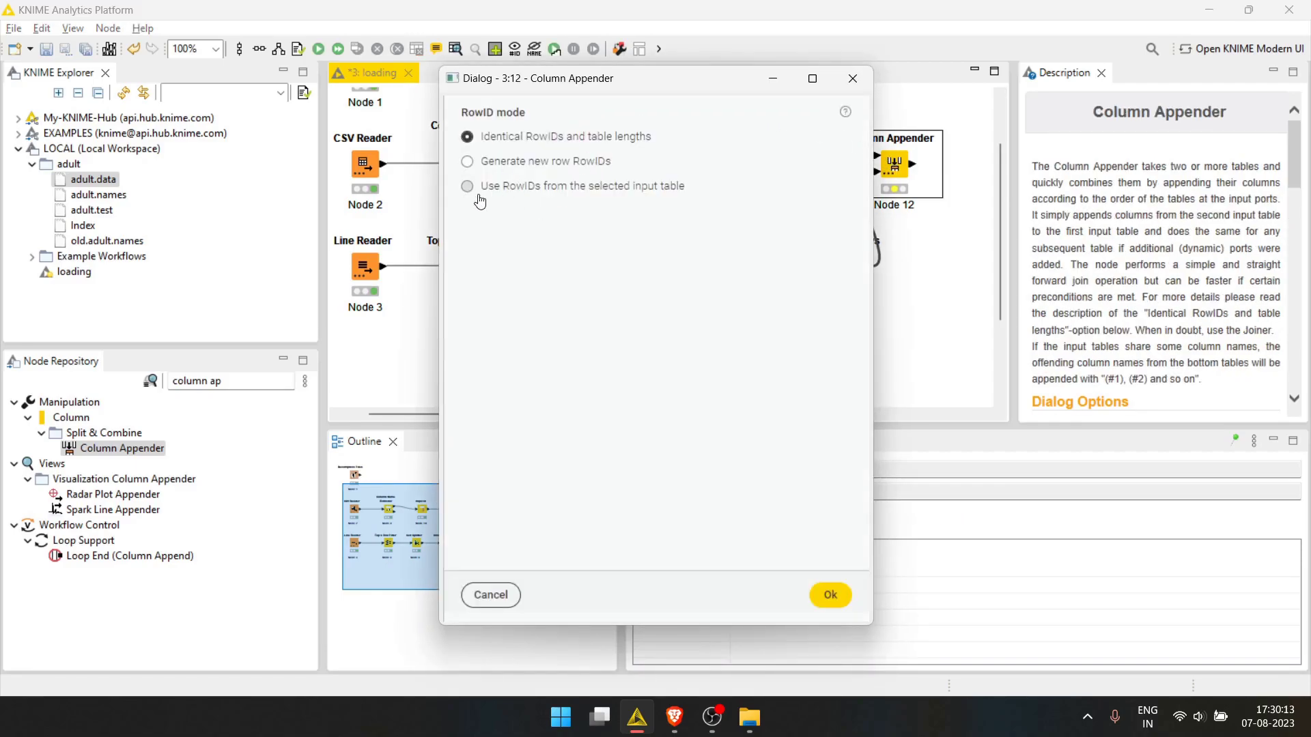
pyautogui.click(830, 594)
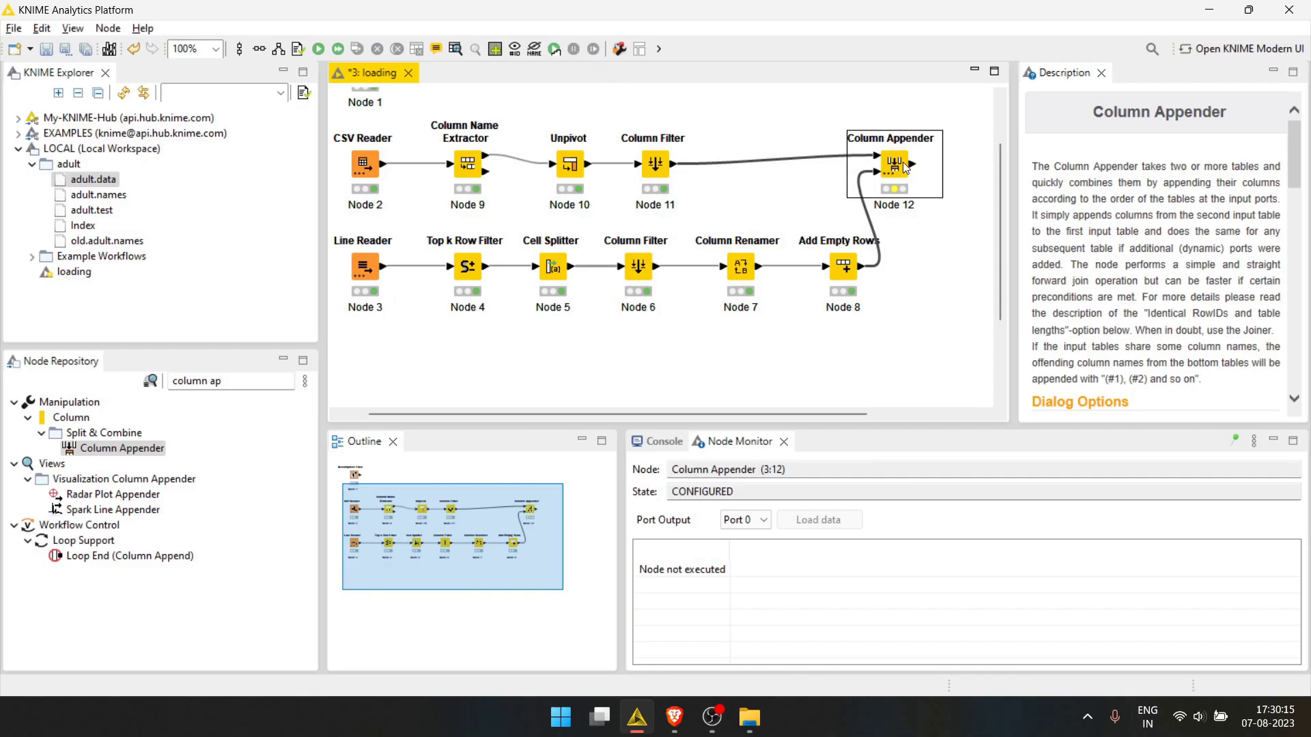
pyautogui.press('F7')
pyautogui.moveTo(892, 195)
pyautogui.doubleClick(897, 160)
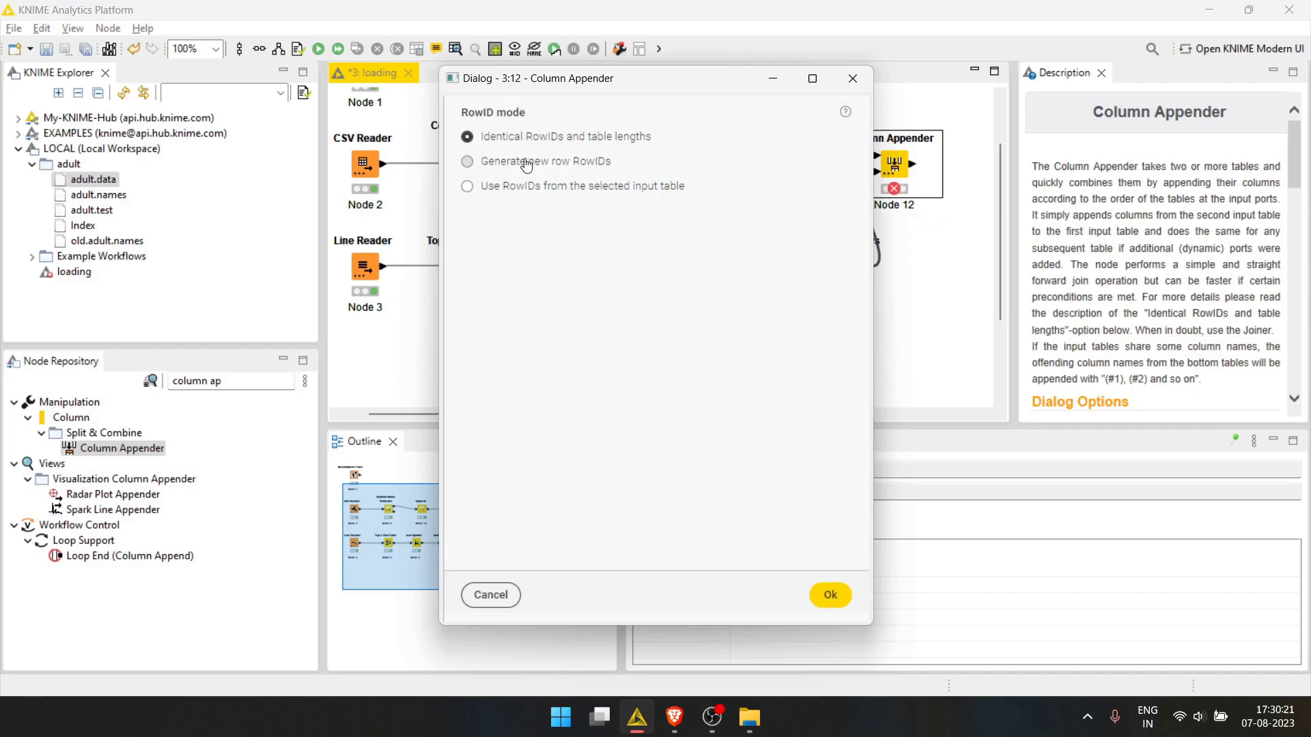
pyautogui.click(520, 162)
pyautogui.click(830, 595)
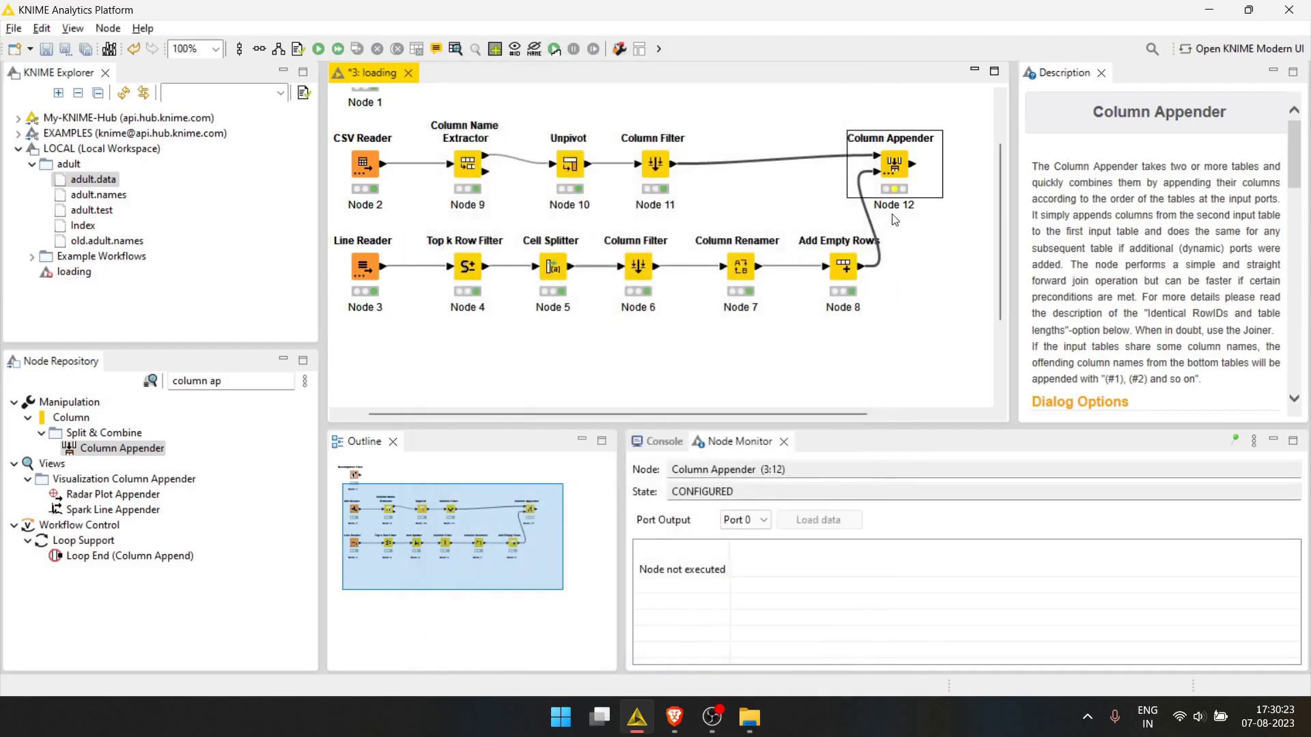
pyautogui.press('F7')
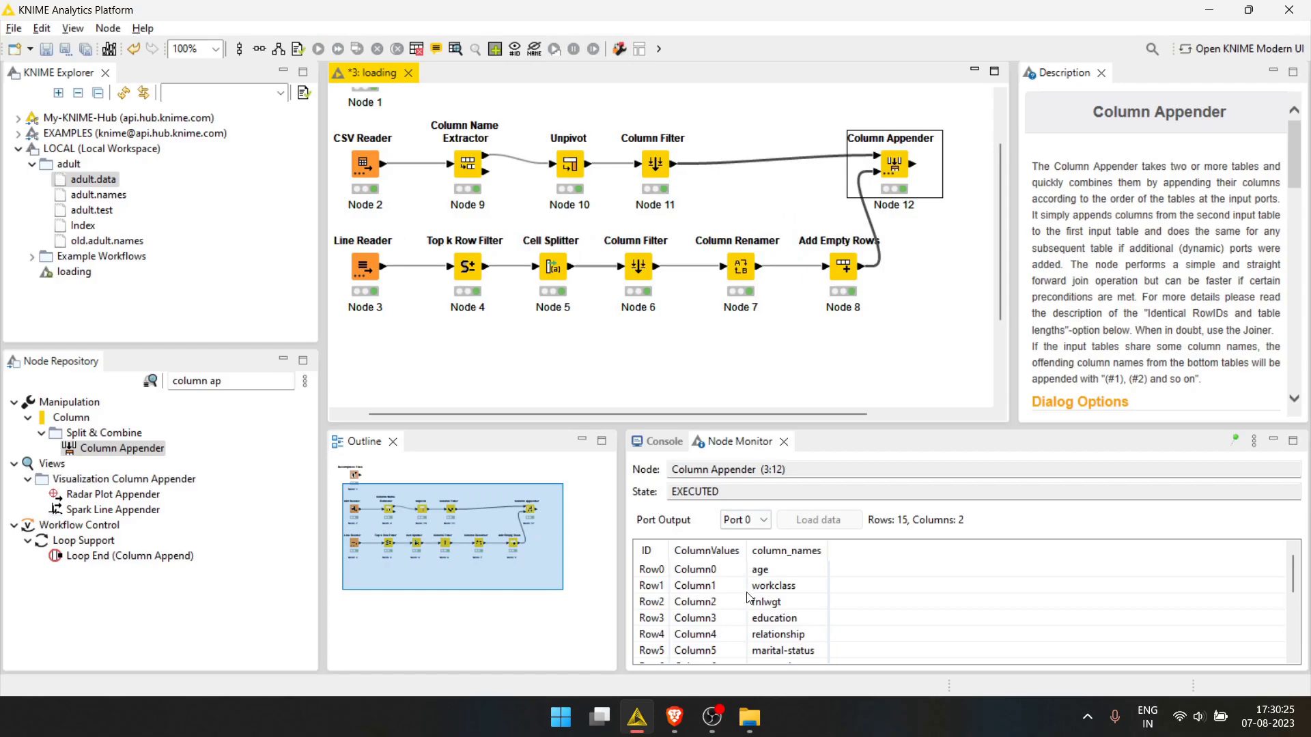
# - Scroll around to inspect the 15 rows pairing ColumnValues with column_names
pyautogui.scroll(-3, 756, 595)
pyautogui.scroll(3, 756, 594)
pyautogui.hscroll(3, 891, 345)
pyautogui.scroll(2, 891, 344)
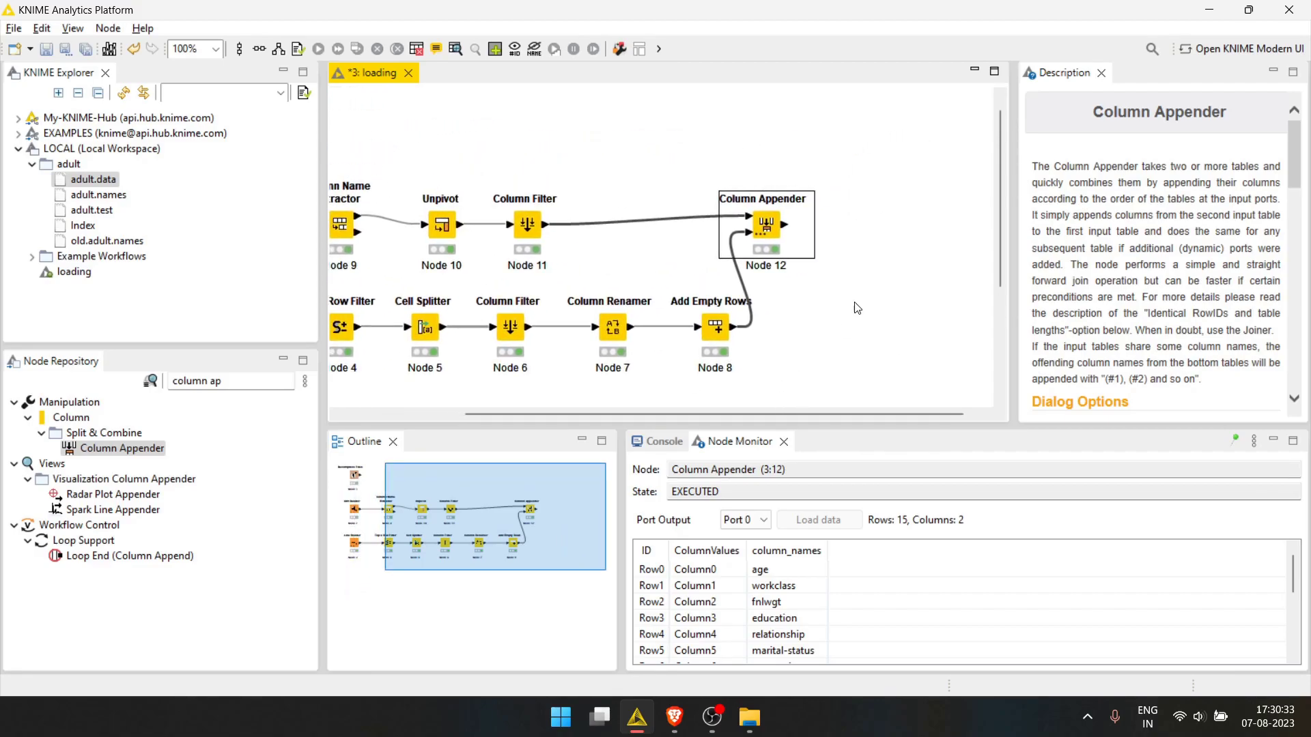
pyautogui.click(171, 380)
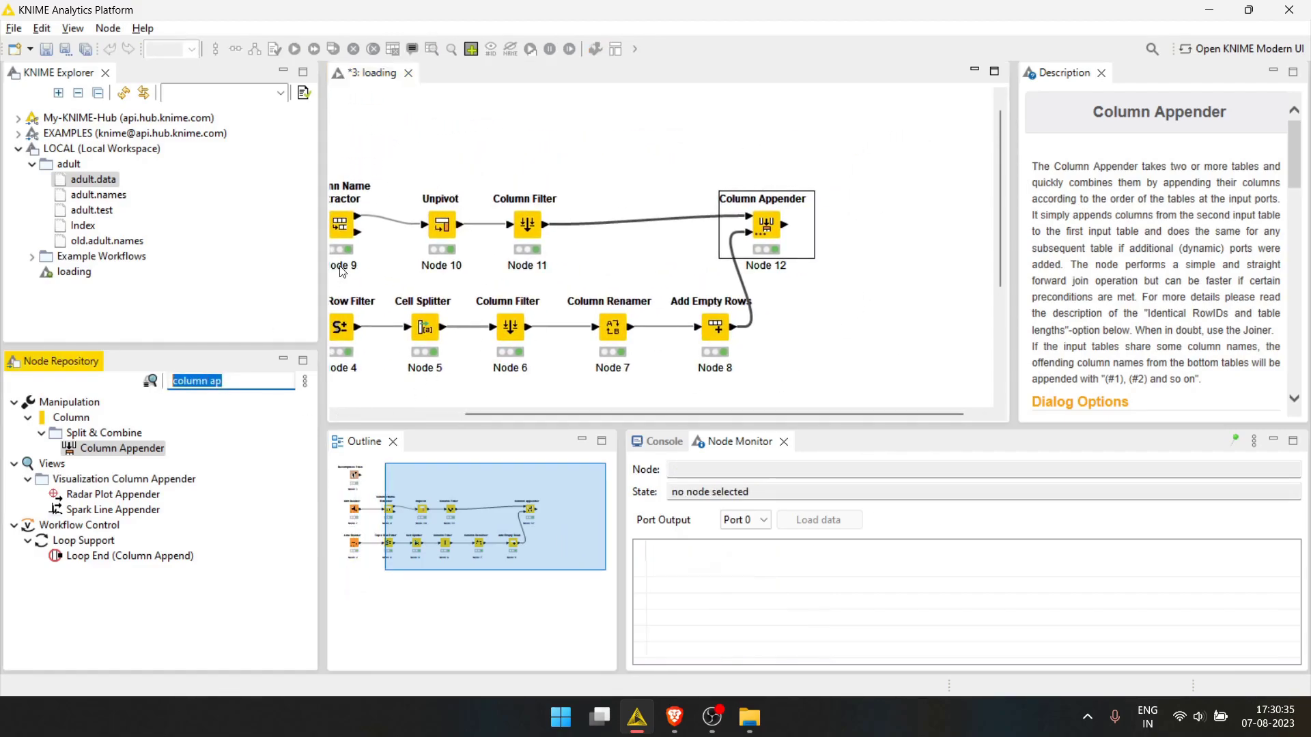
pyautogui.hscroll(-2, 516, 200)
pyautogui.scroll(1, 517, 200)
pyautogui.hscroll(-3, 517, 200)
pyautogui.hscroll(2, 517, 200)
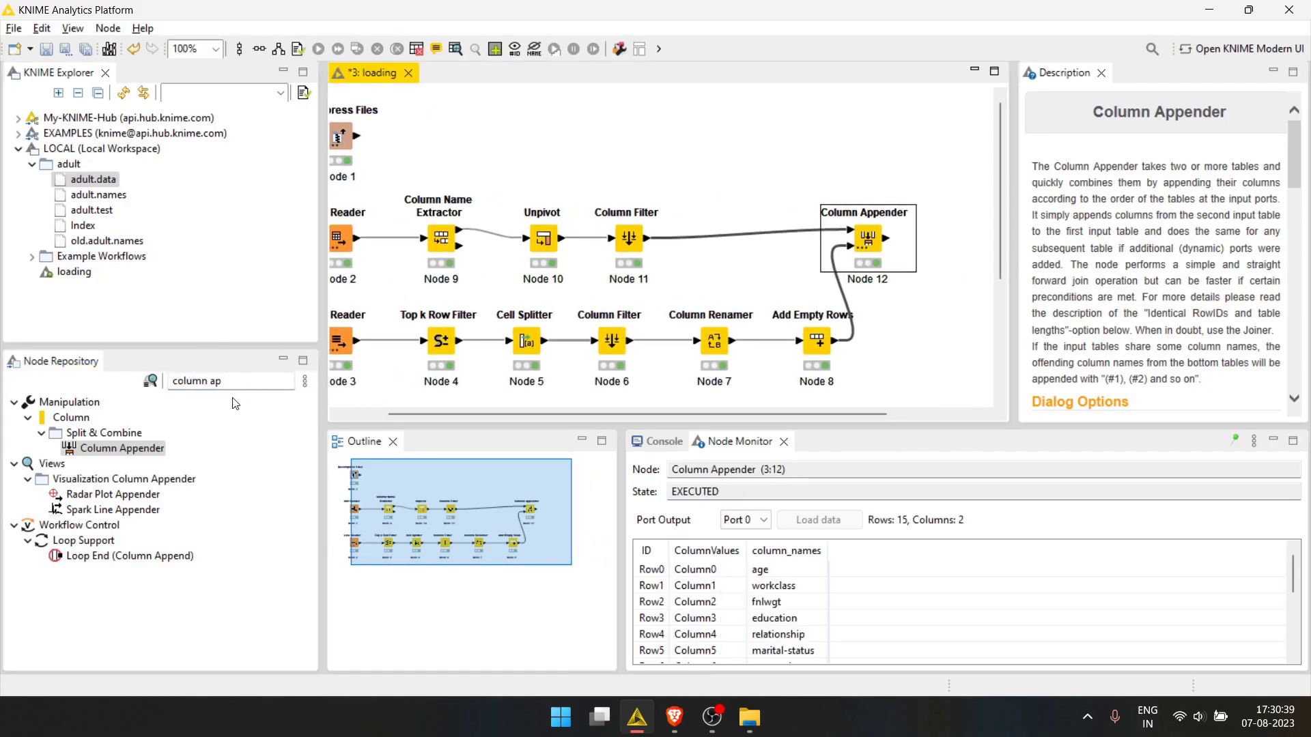
# - Add a Column Renamer (Dictionary) fed by CSV Reader and Column Appender
pyautogui.moveTo(218, 384); pyautogui.dragTo(168, 386)
pyautogui.write('co')
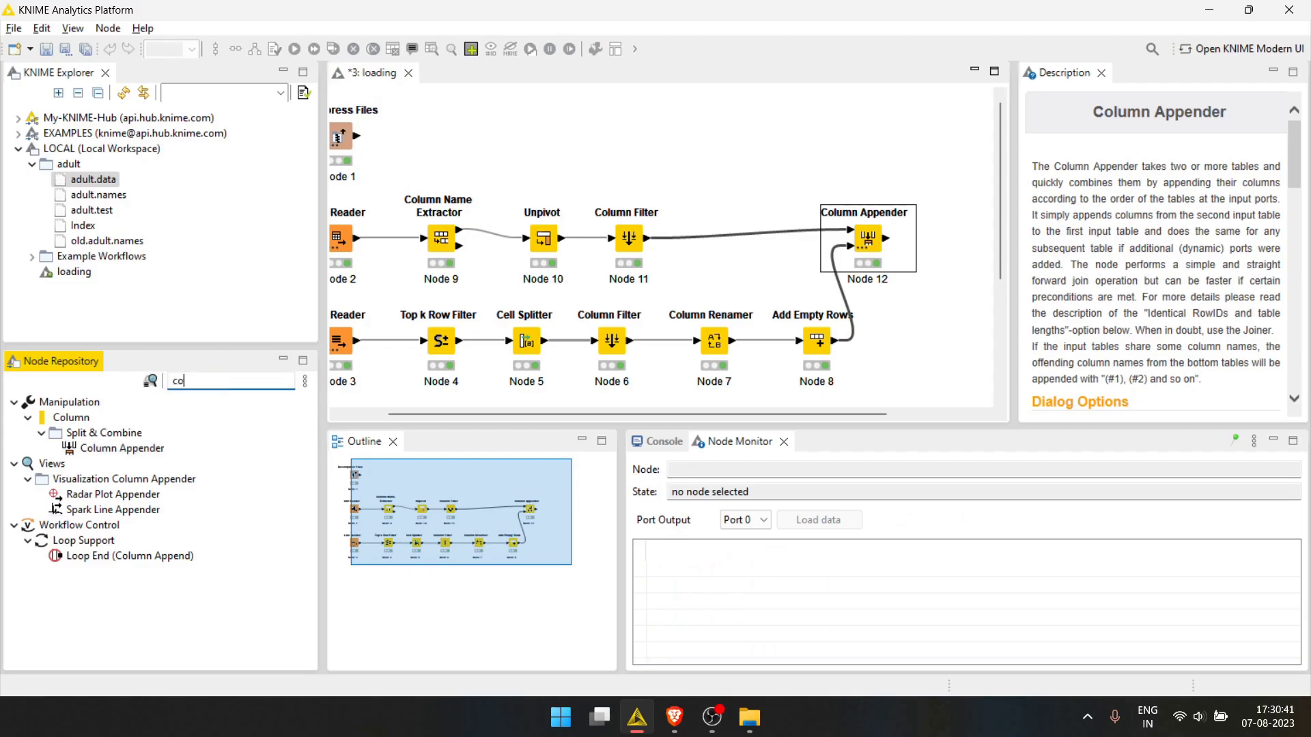
pyautogui.write('lumn rena')
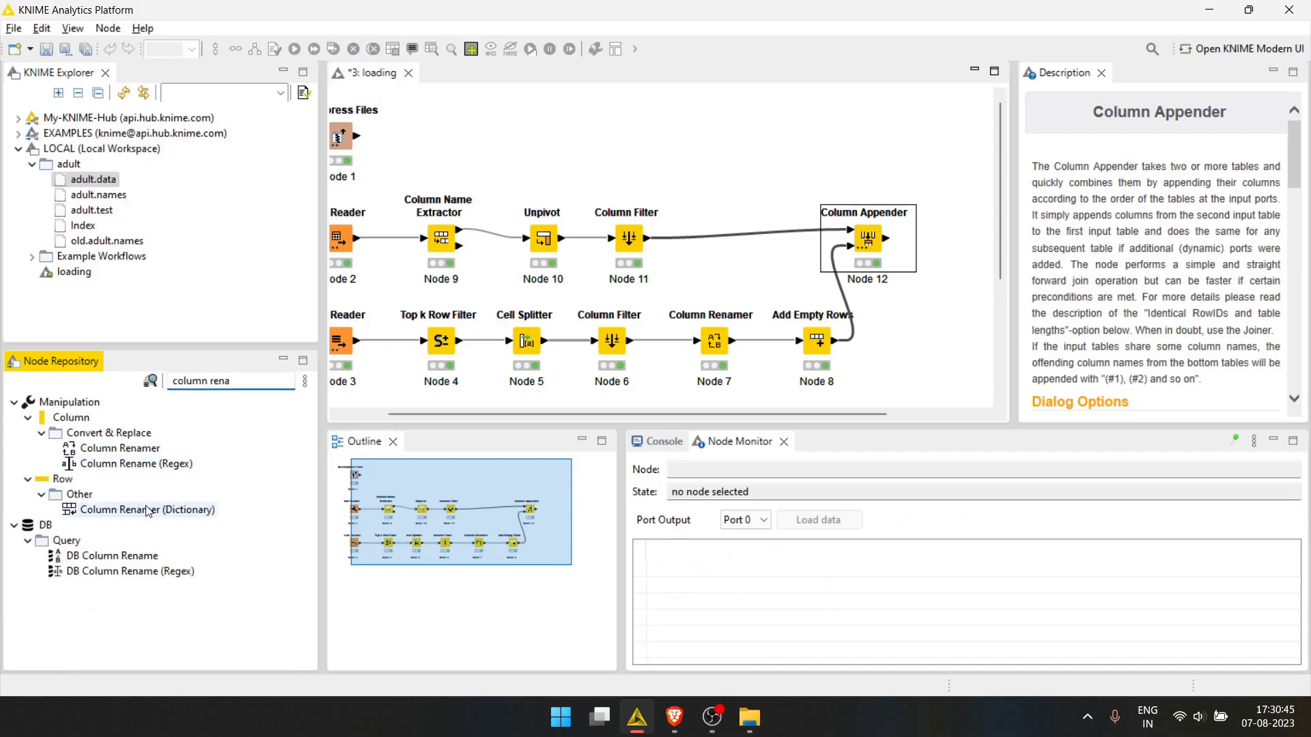
pyautogui.moveTo(147, 510); pyautogui.dragTo(889, 135)
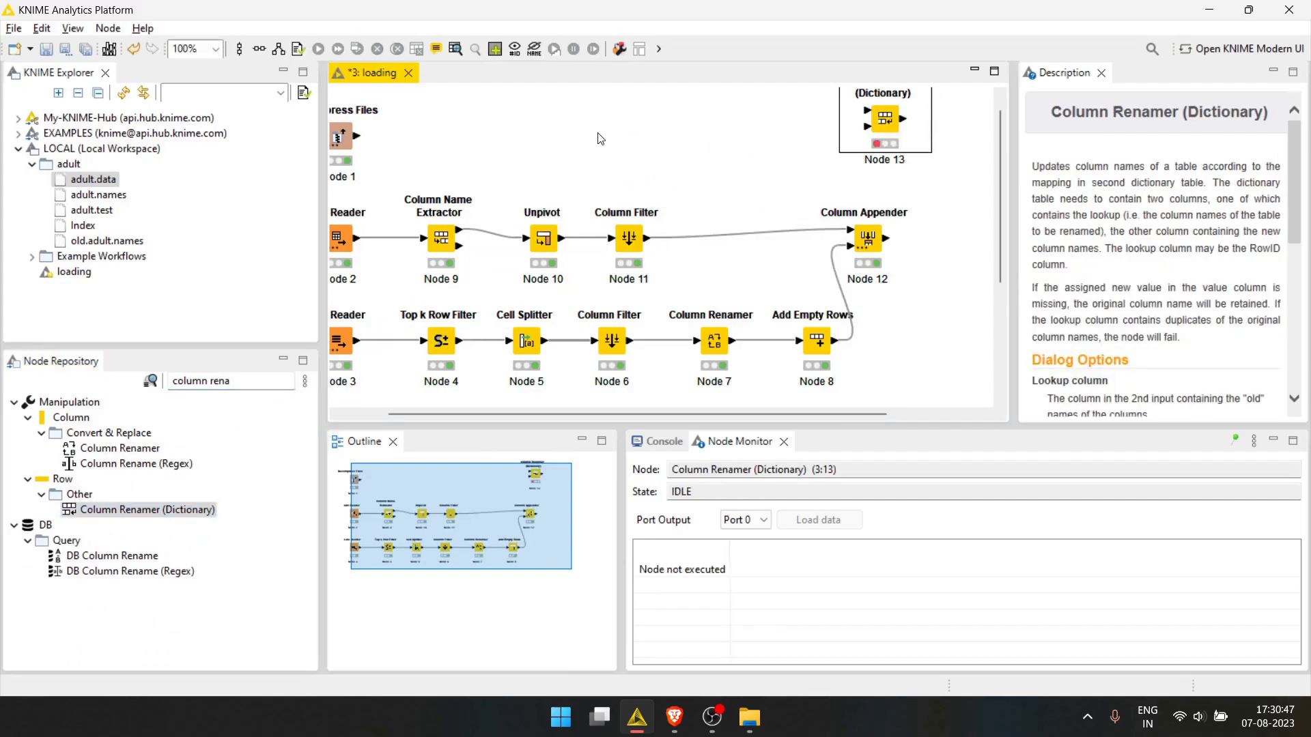
pyautogui.click(421, 158)
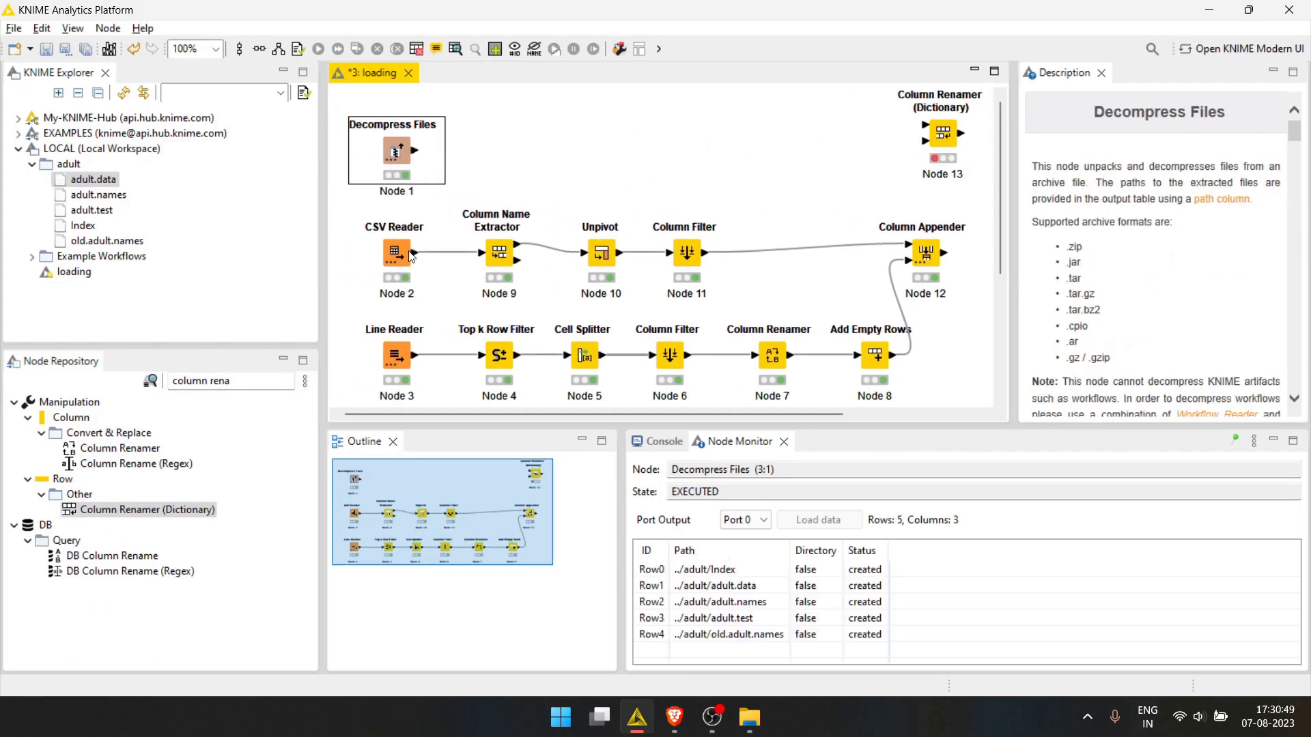
pyautogui.moveTo(413, 254); pyautogui.dragTo(858, 134)
pyautogui.hscroll(3, 888, 233)
pyautogui.click(771, 121)
pyautogui.click(747, 240)
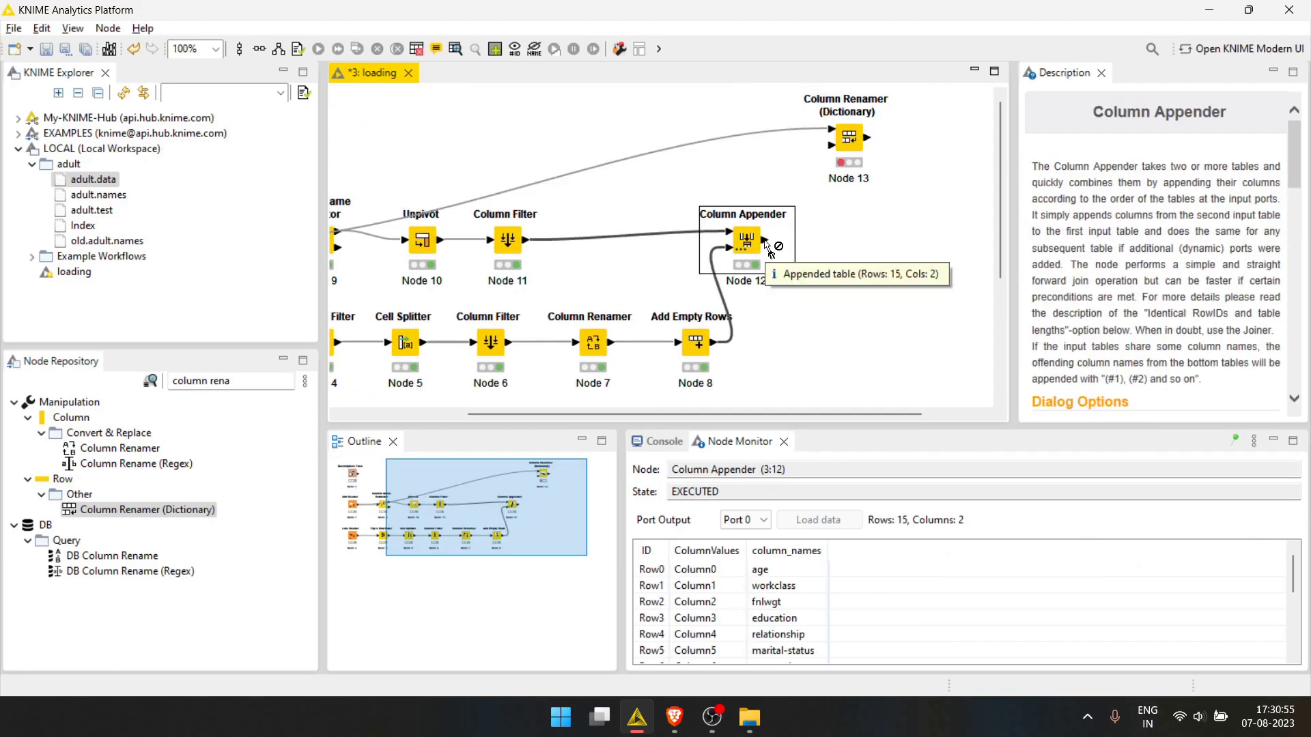
pyautogui.moveTo(766, 245); pyautogui.dragTo(841, 146)
# - Set lookup column ColumnValues and names column column_names, then run the renamer
pyautogui.doubleClick(859, 139)
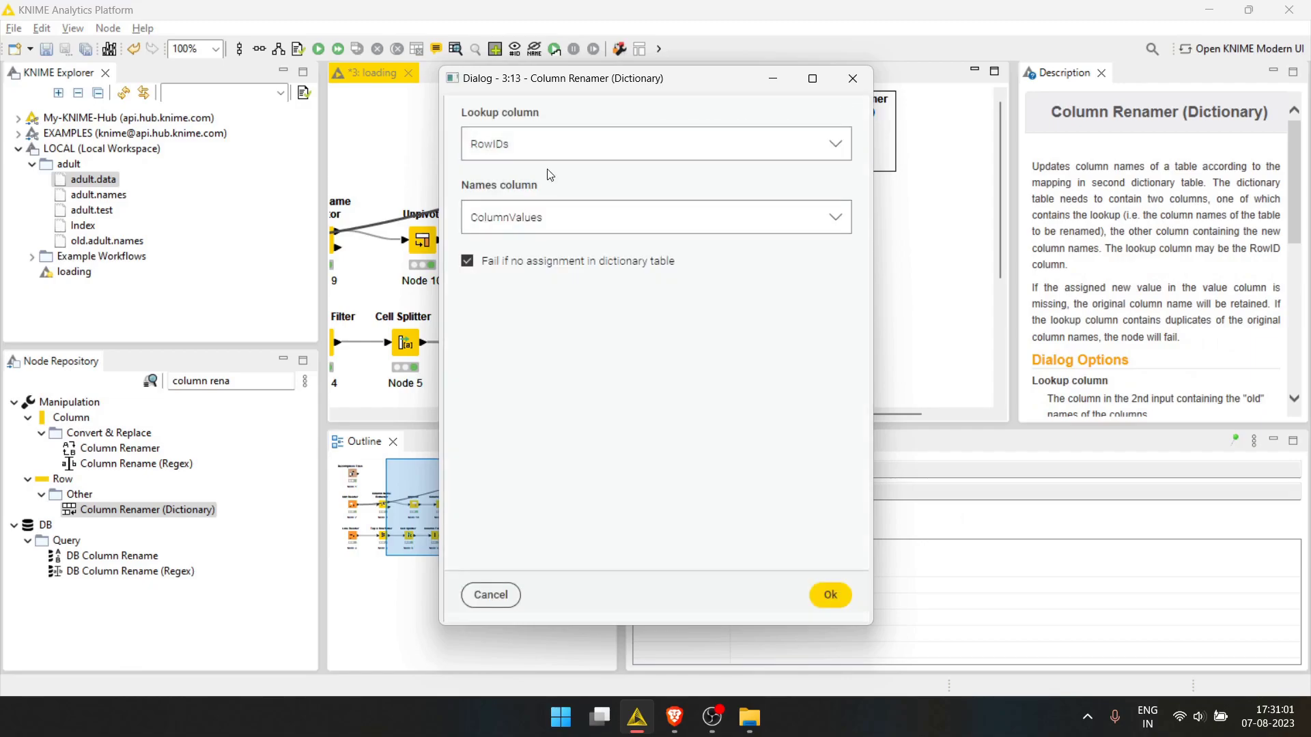
pyautogui.click(825, 150)
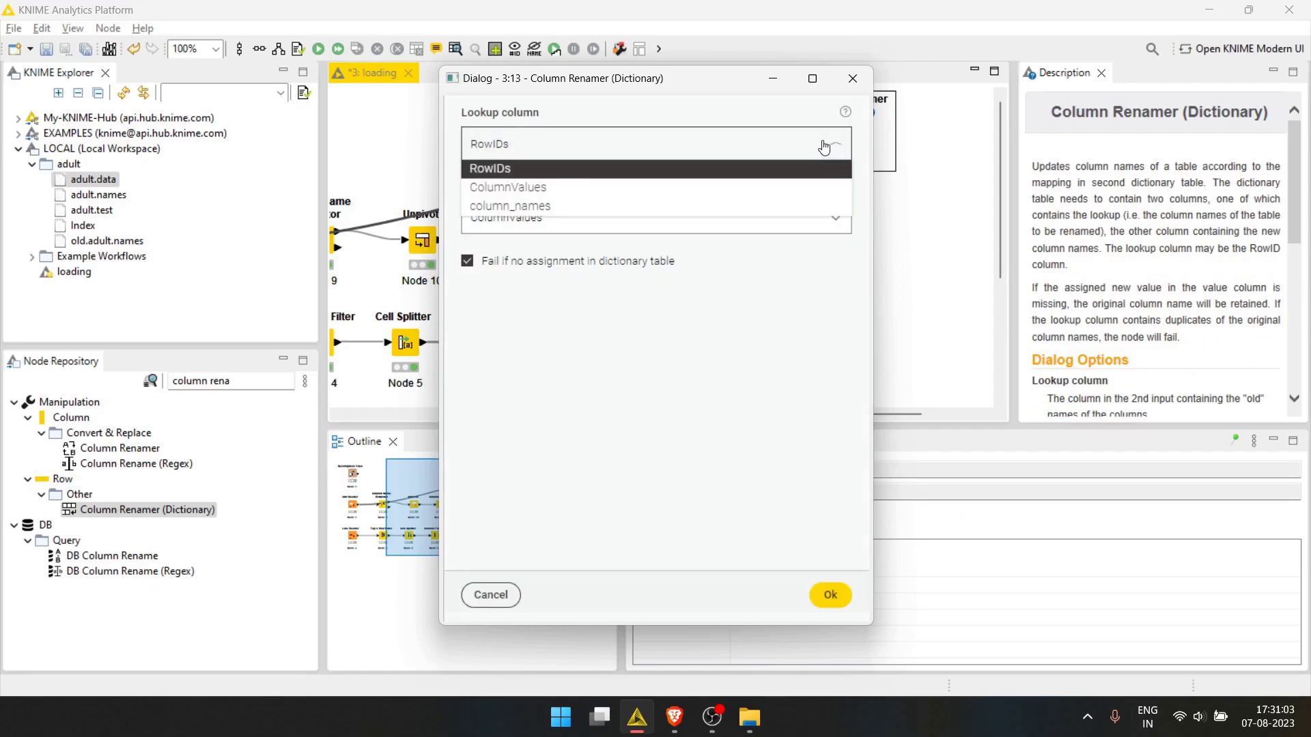
pyautogui.click(539, 187)
pyautogui.click(614, 215)
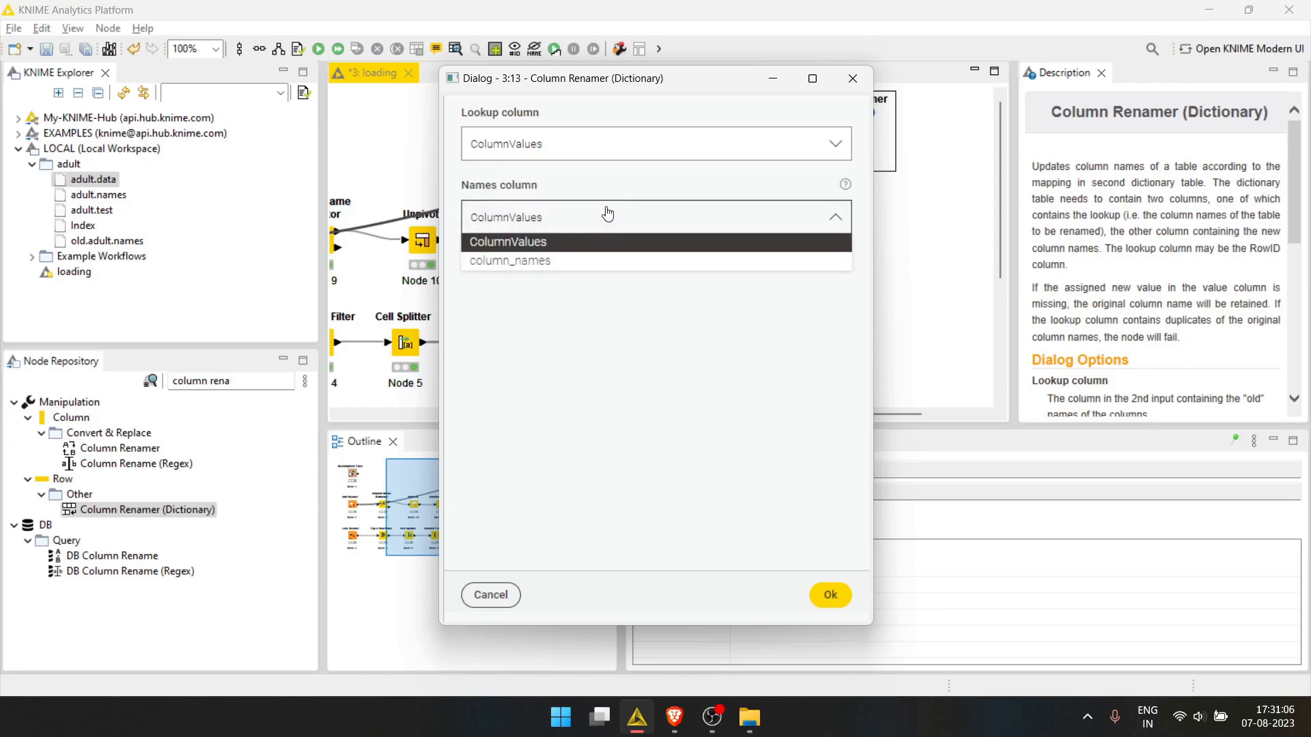
pyautogui.click(548, 259)
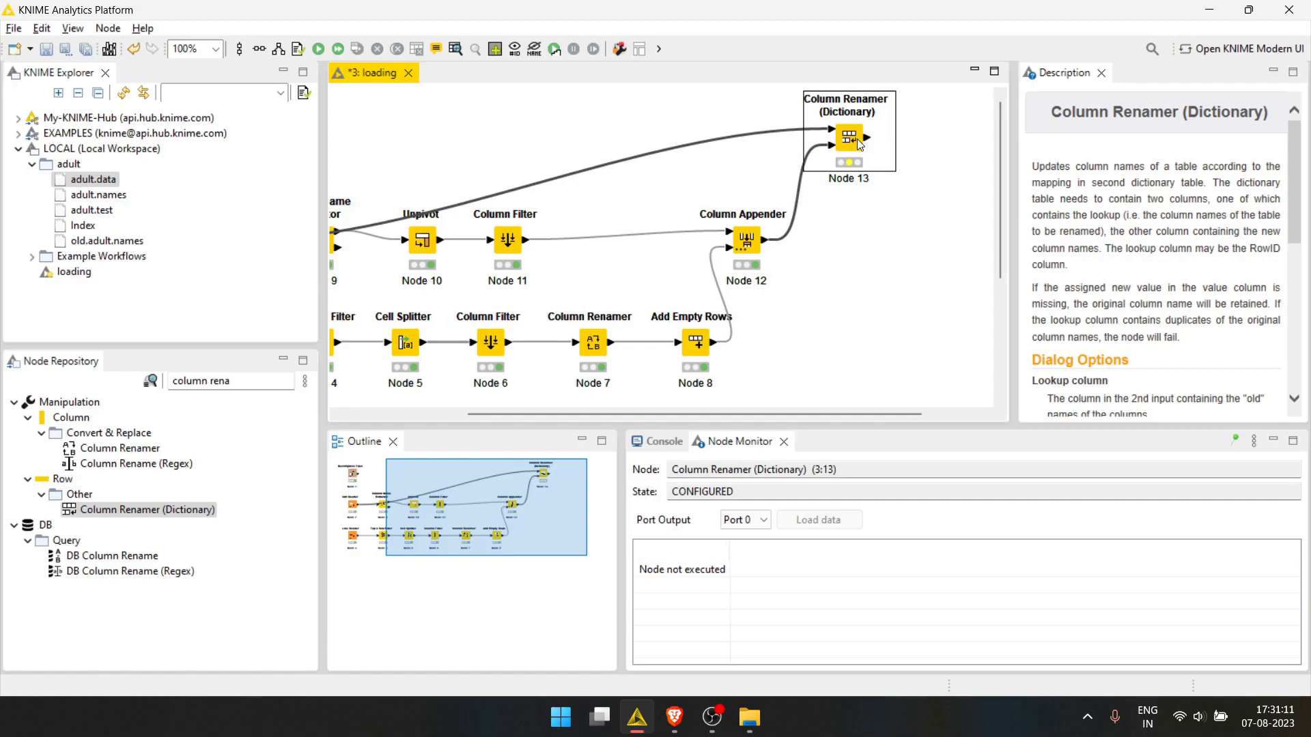
pyautogui.press('F7')
pyautogui.moveTo(779, 654); pyautogui.dragTo(1136, 635)
pyautogui.hscroll(-10, 1061, 638)
pyautogui.click(780, 297)
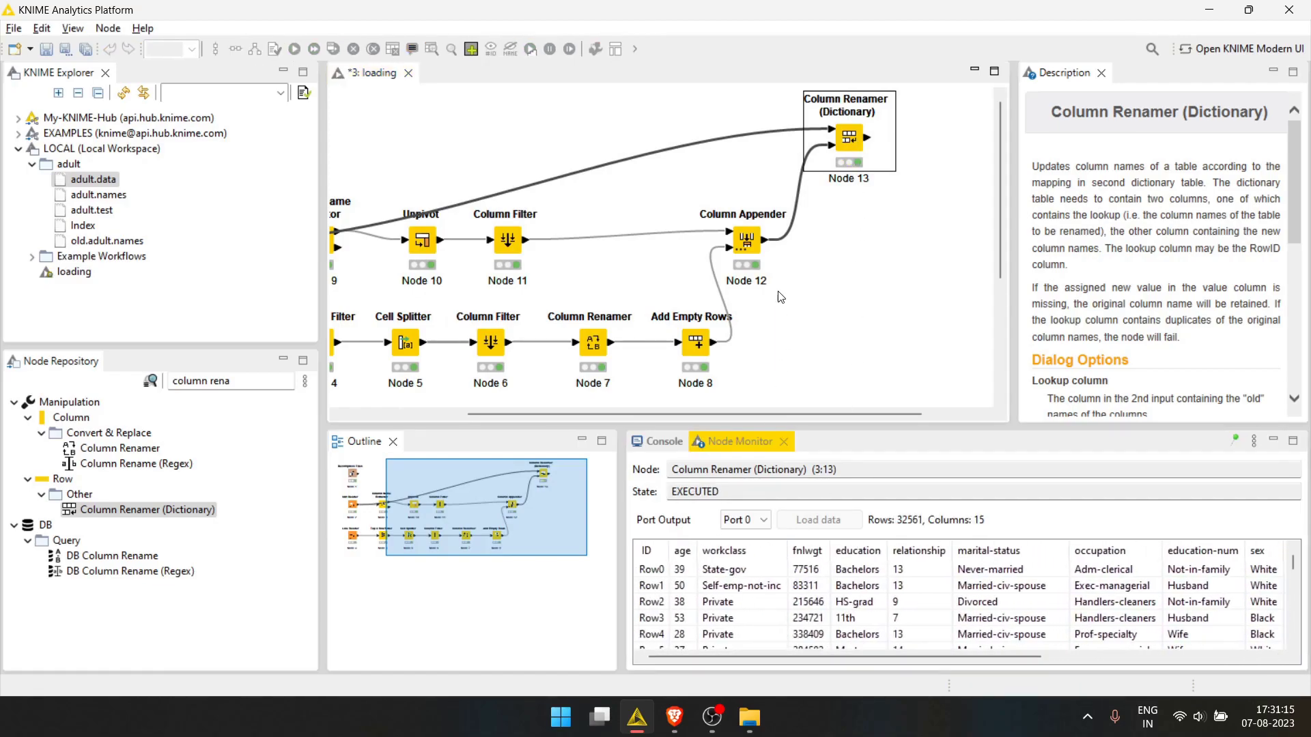
pyautogui.hscroll(3, 862, 214)
pyautogui.moveTo(505, 266); pyautogui.dragTo(669, 275)
pyautogui.hscroll(2, 669, 275)
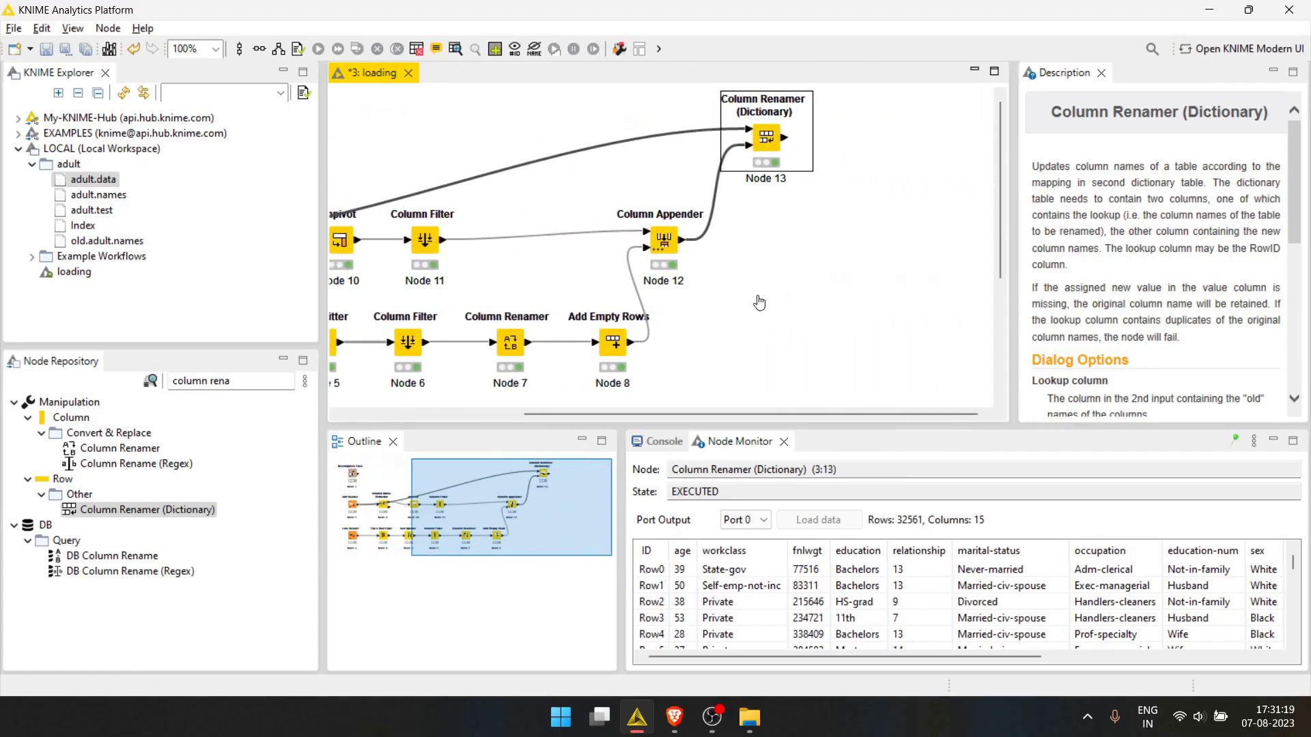
# - Add a CSV Writer connected to the Column Renamer (Dictionary) output
pyautogui.click(169, 390)
pyautogui.write('csv')
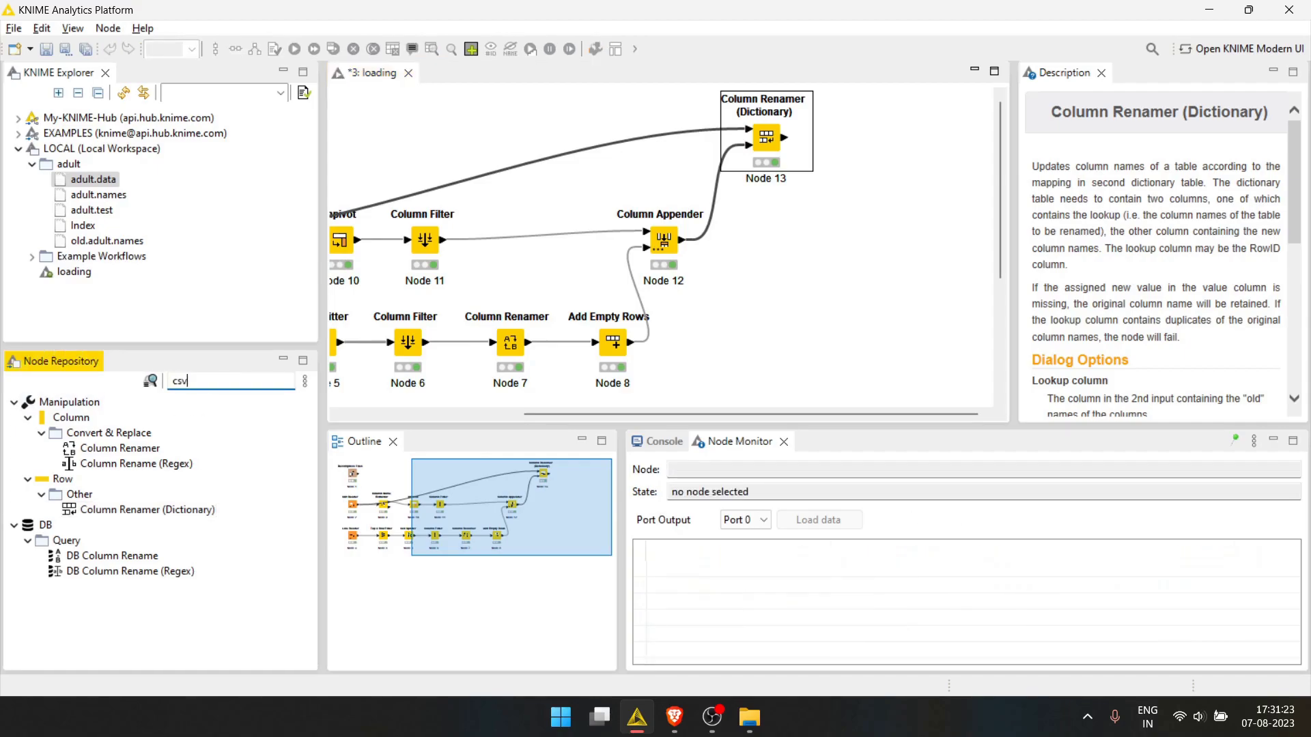
pyautogui.moveTo(80, 469); pyautogui.dragTo(903, 142)
pyautogui.moveTo(785, 138); pyautogui.dragTo(886, 142)
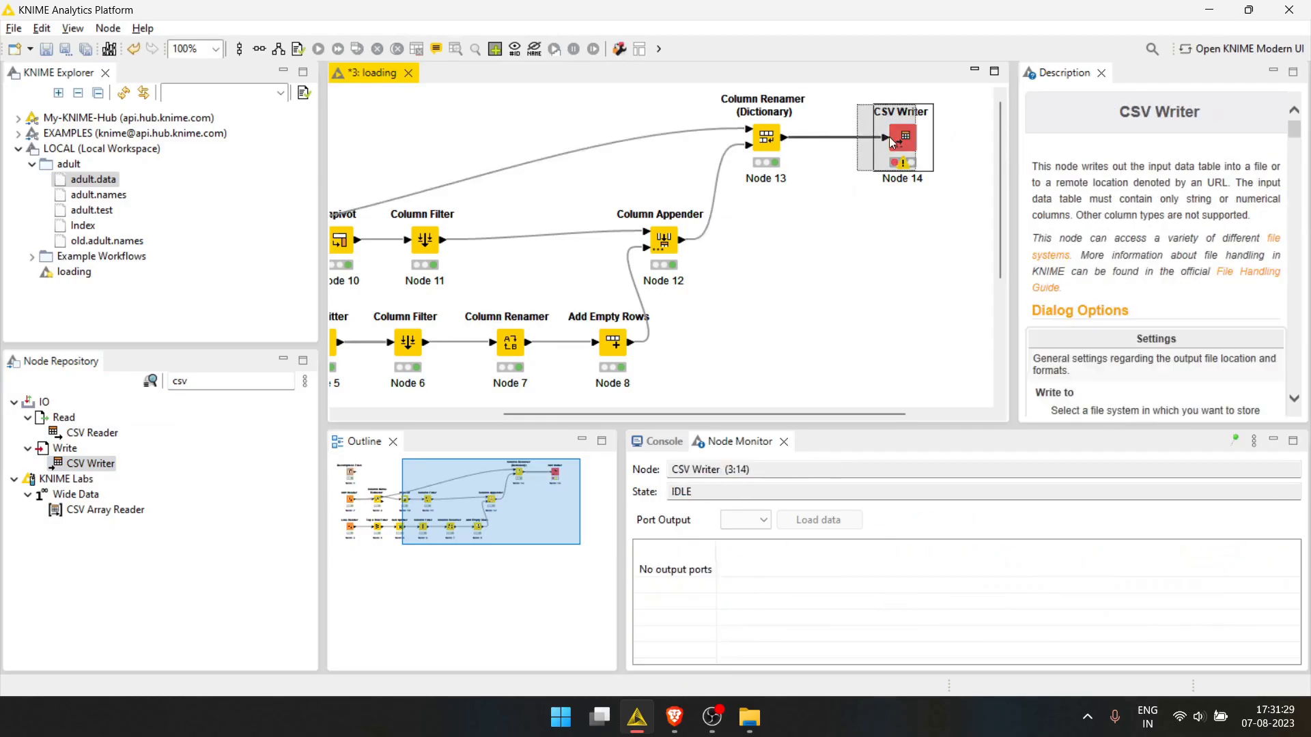
# - Set the CSV Writer to write adult.csv in adult relative to the current workflow, and run it
pyautogui.doubleClick(885, 141)
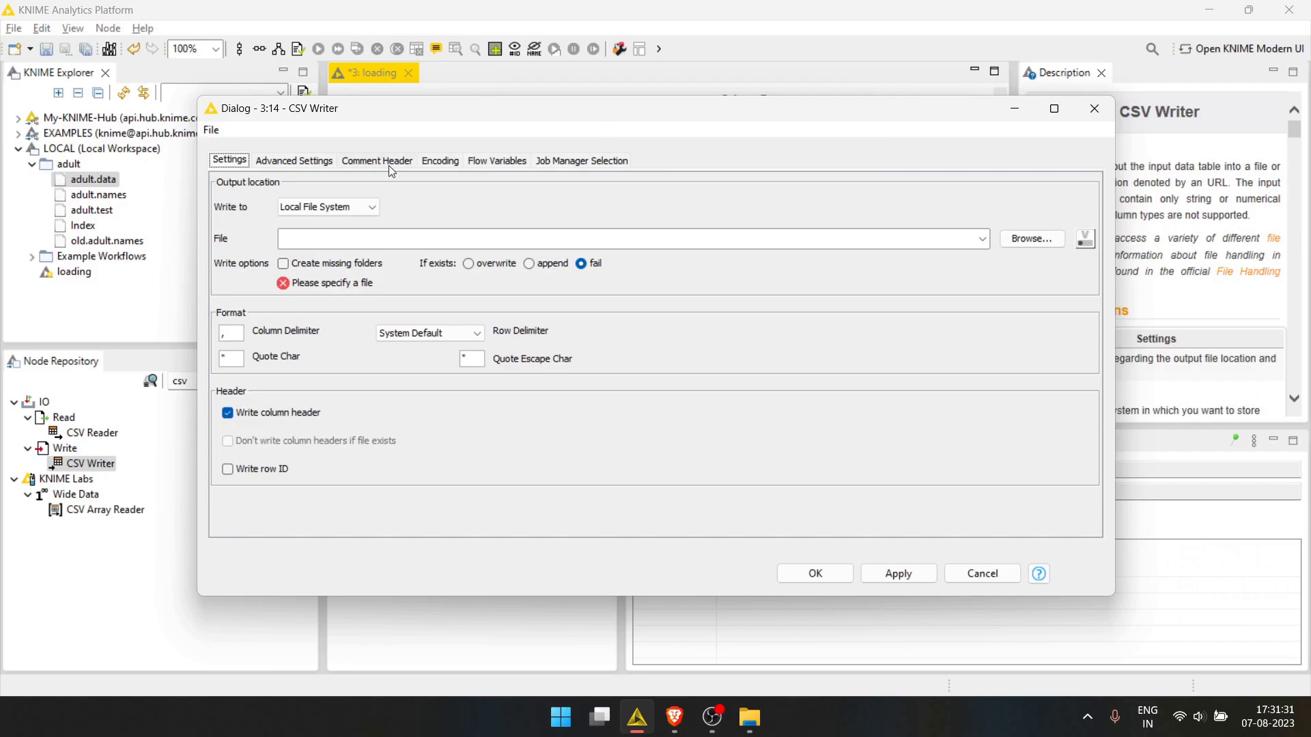
pyautogui.click(349, 206)
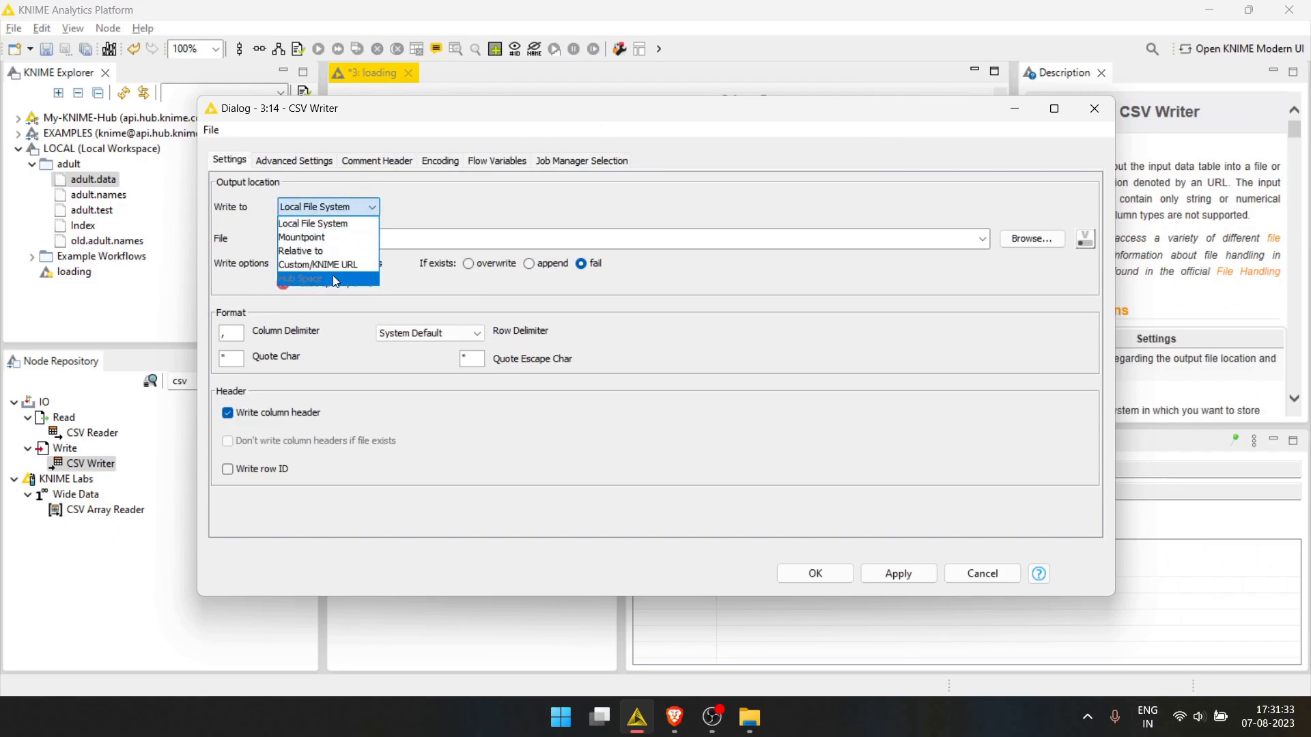
pyautogui.click(306, 251)
pyautogui.click(482, 209)
pyautogui.click(448, 239)
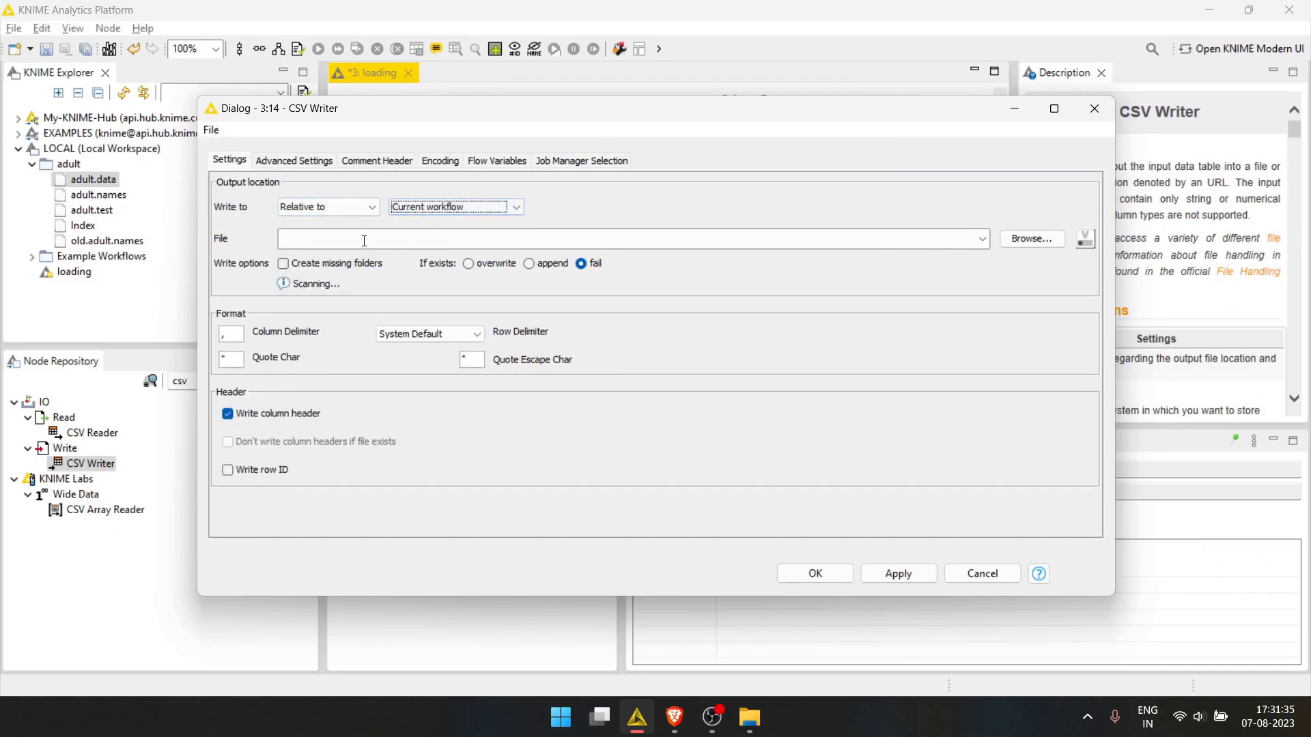
pyautogui.click(1043, 243)
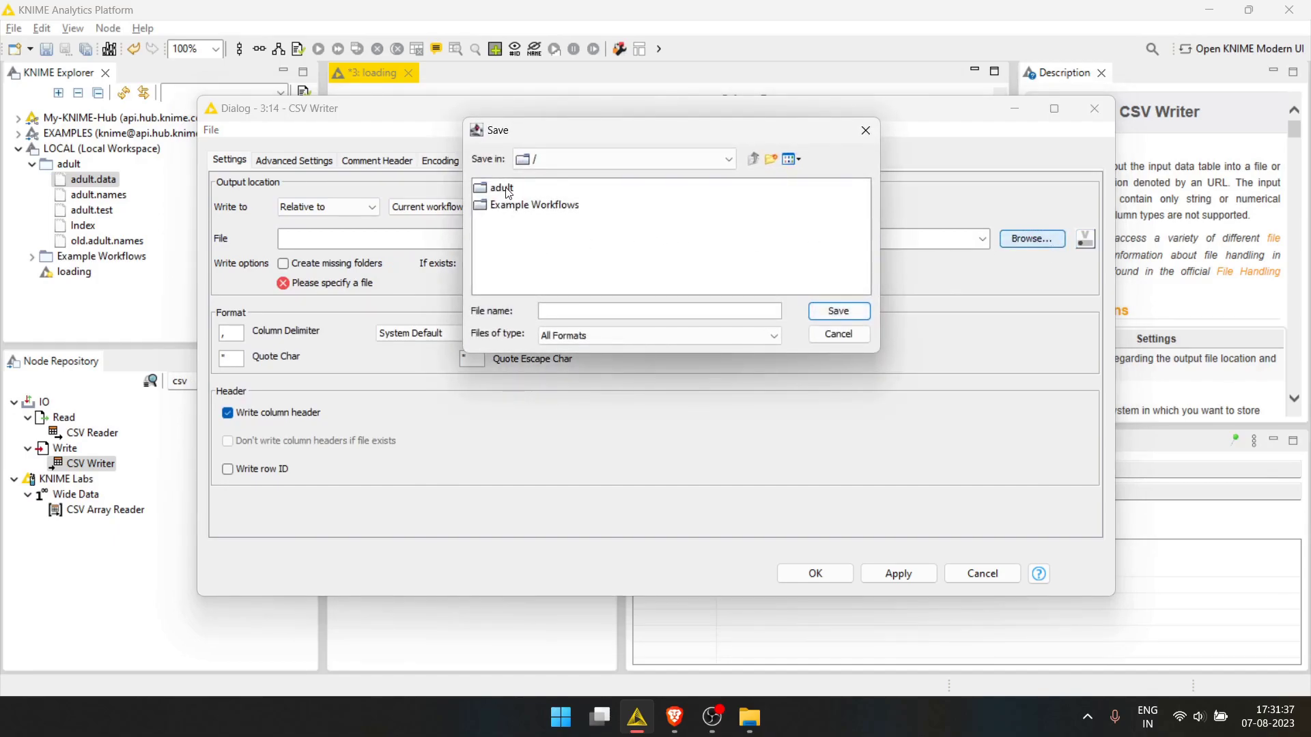
pyautogui.doubleClick(508, 192)
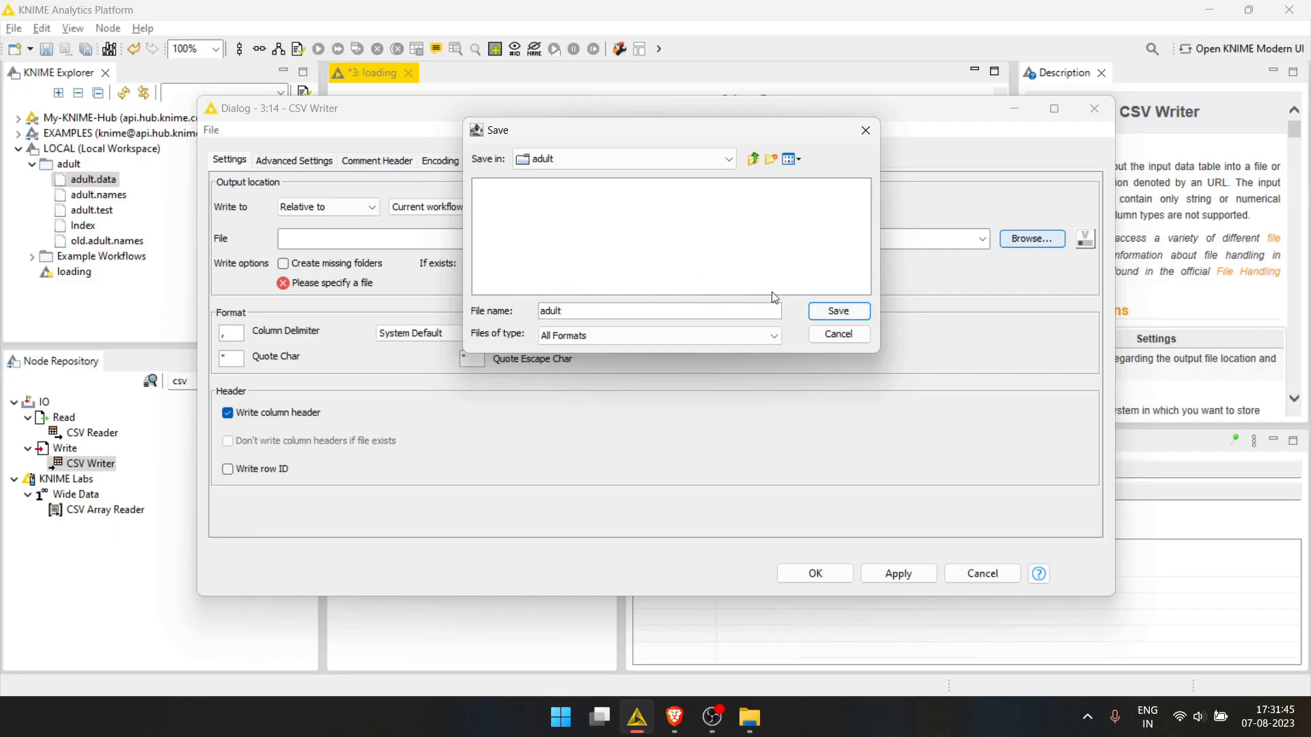
pyautogui.click(844, 315)
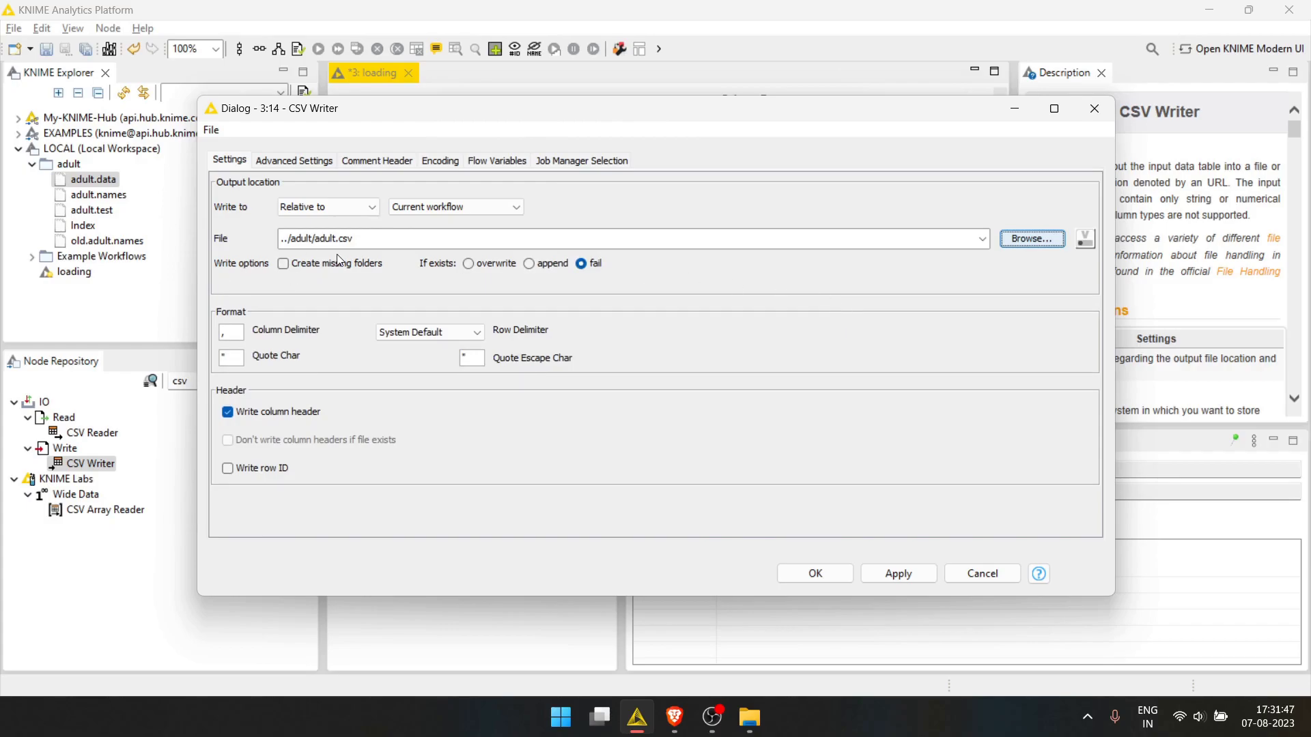
pyautogui.click(832, 576)
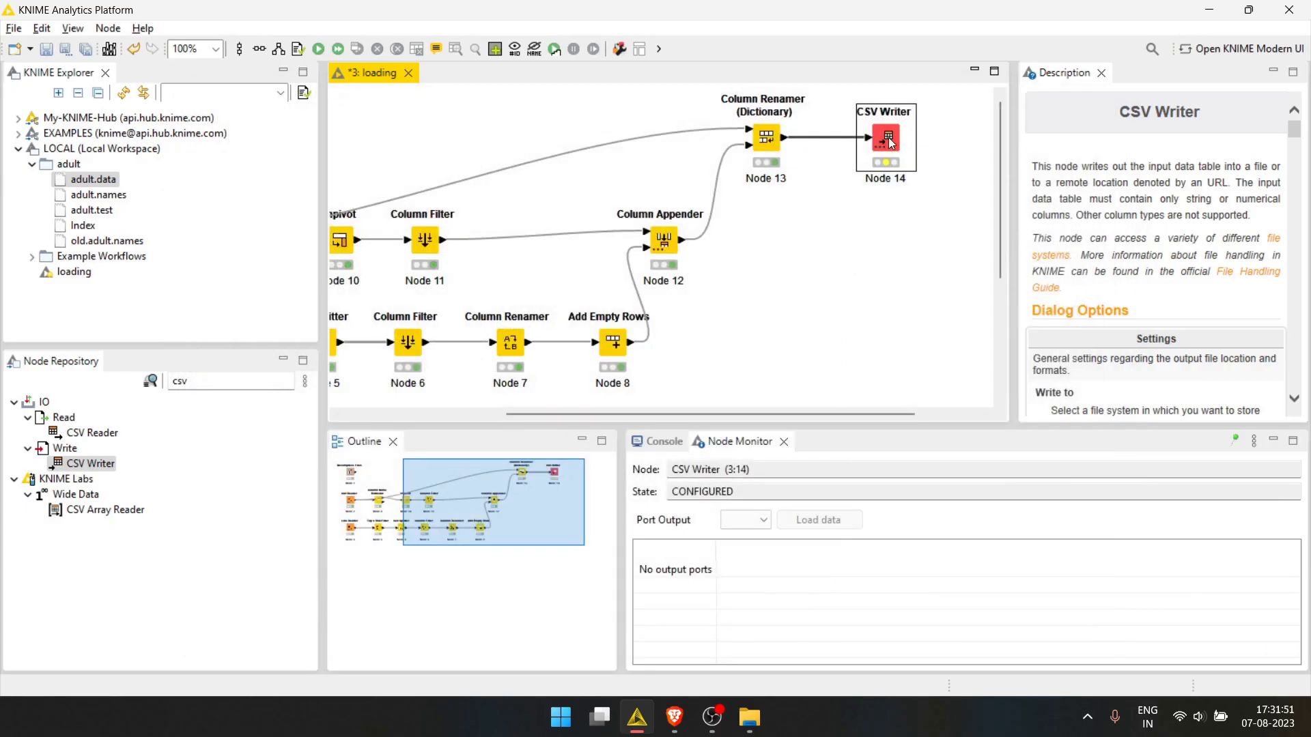
pyautogui.press('F7')
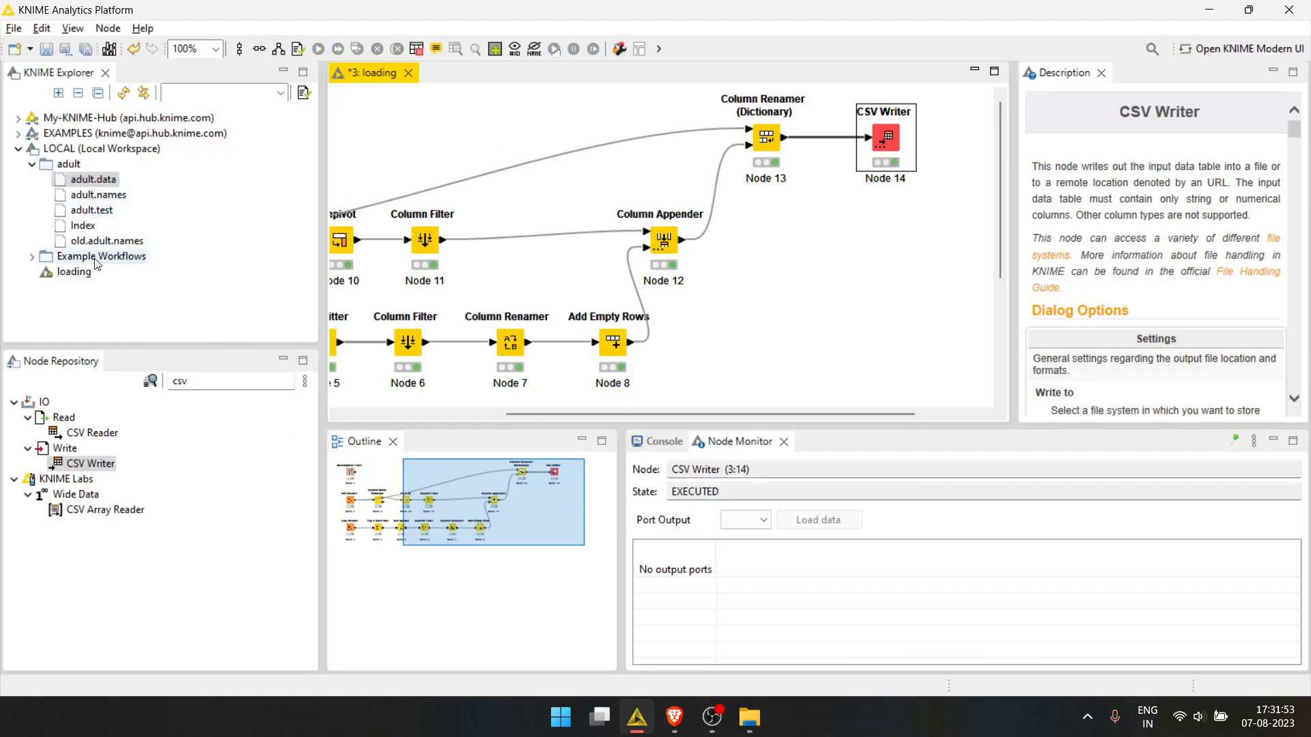
# - Refresh the local workspace so adult.csv shows in the adult folder
pyautogui.click(73, 148)
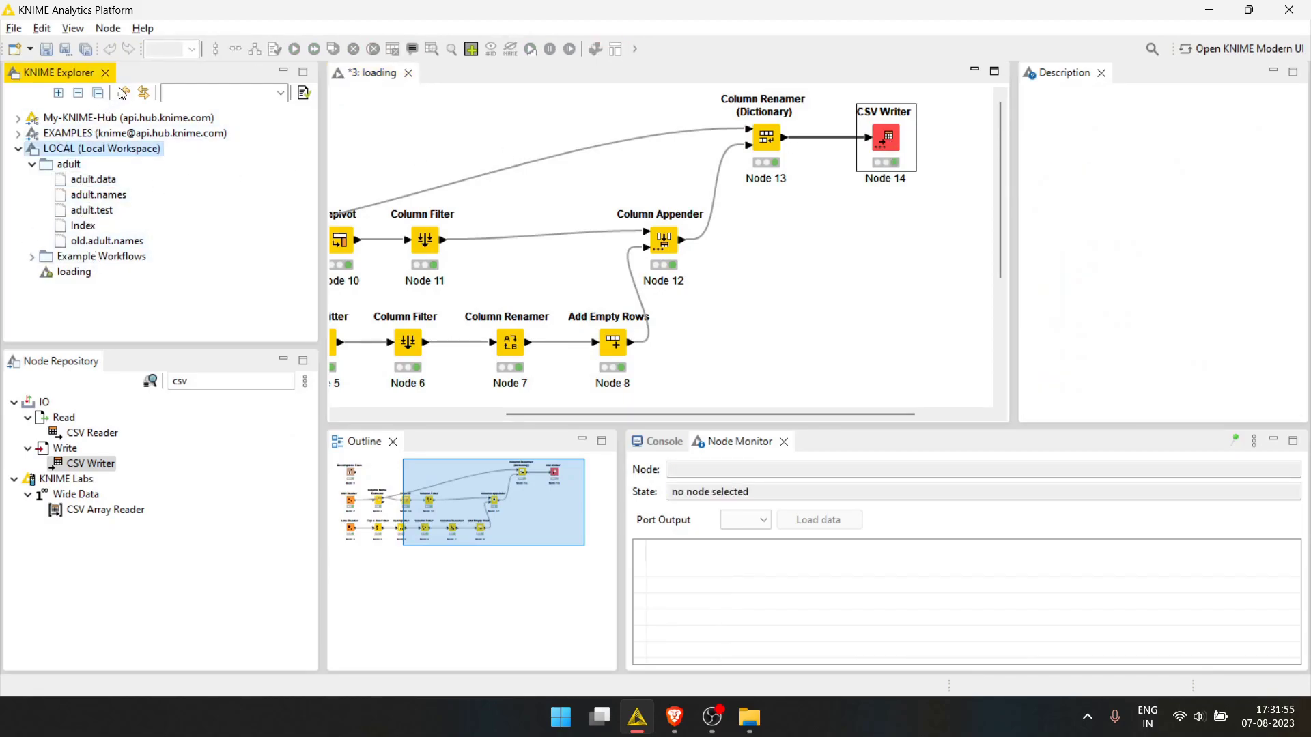
pyautogui.press('F5')
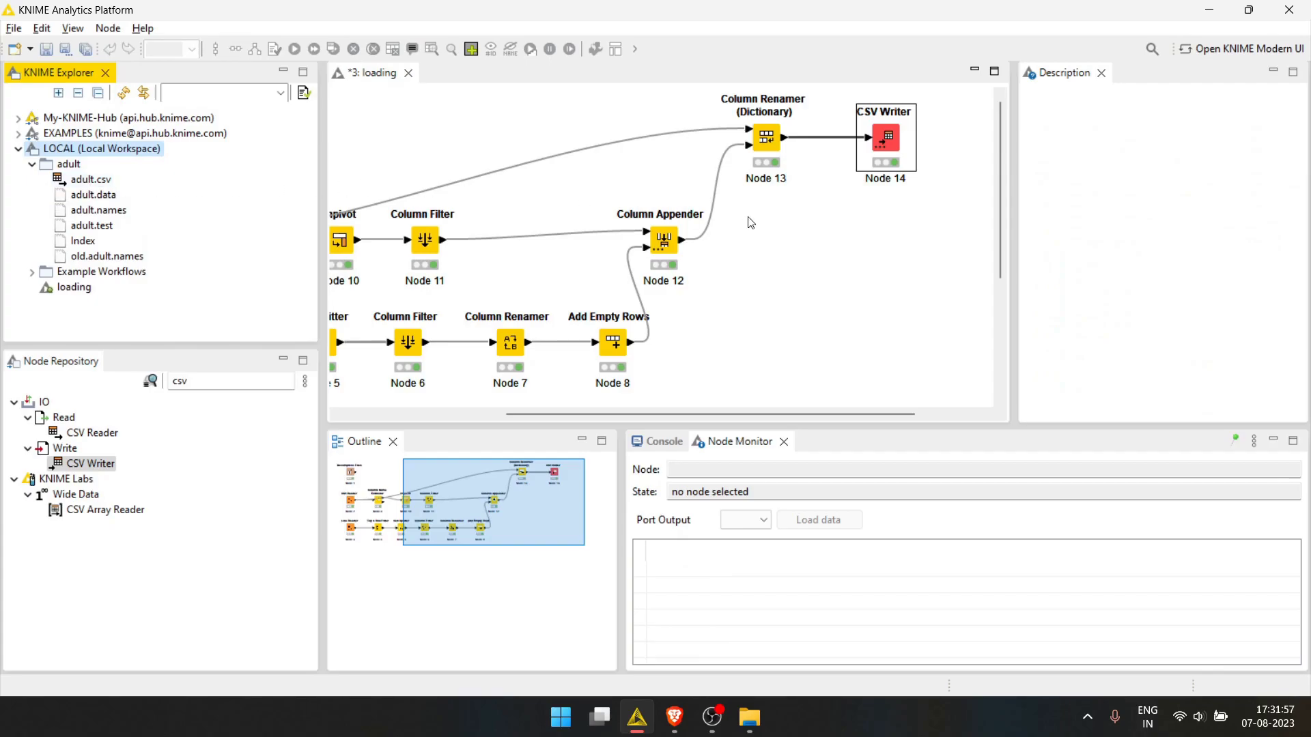
pyautogui.click(809, 266)
pyautogui.hscroll(2, 791, 272)
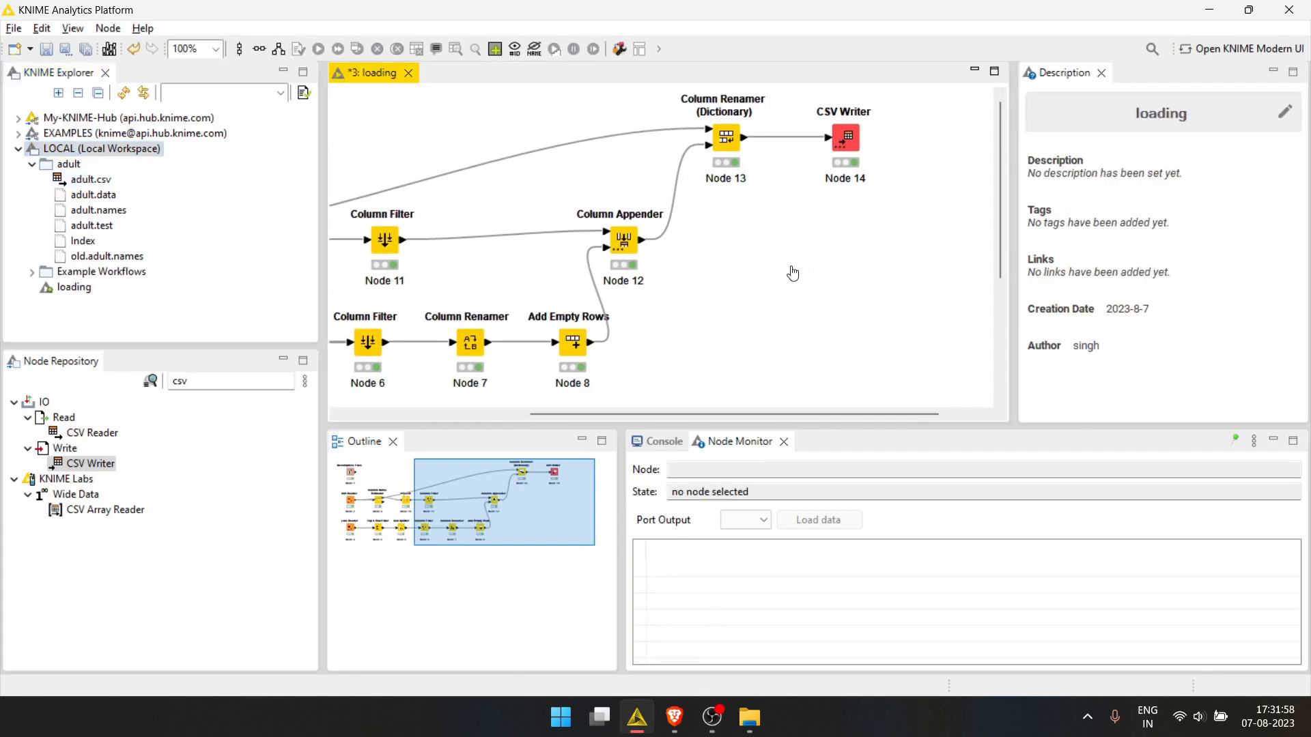
# - Add a Table Writer connected to the Column Renamer (Dictionary) output
pyautogui.click(201, 380)
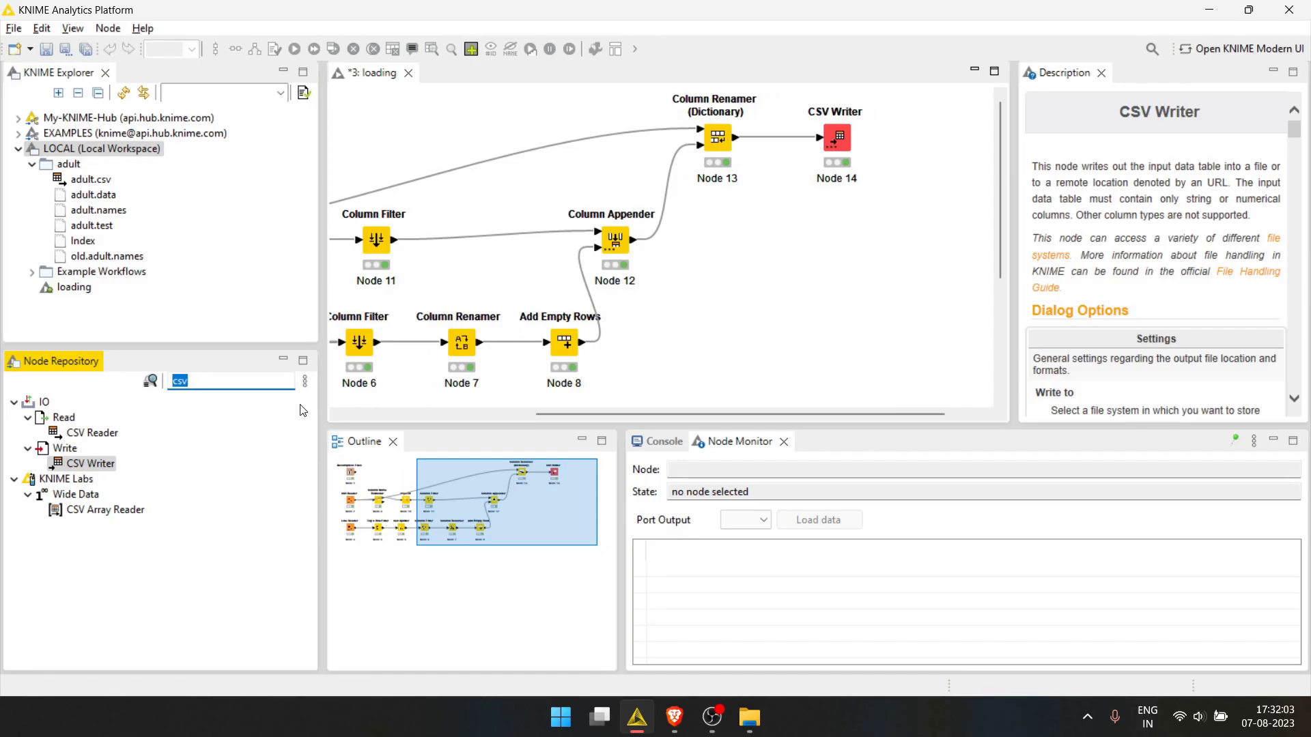
pyautogui.write('table')
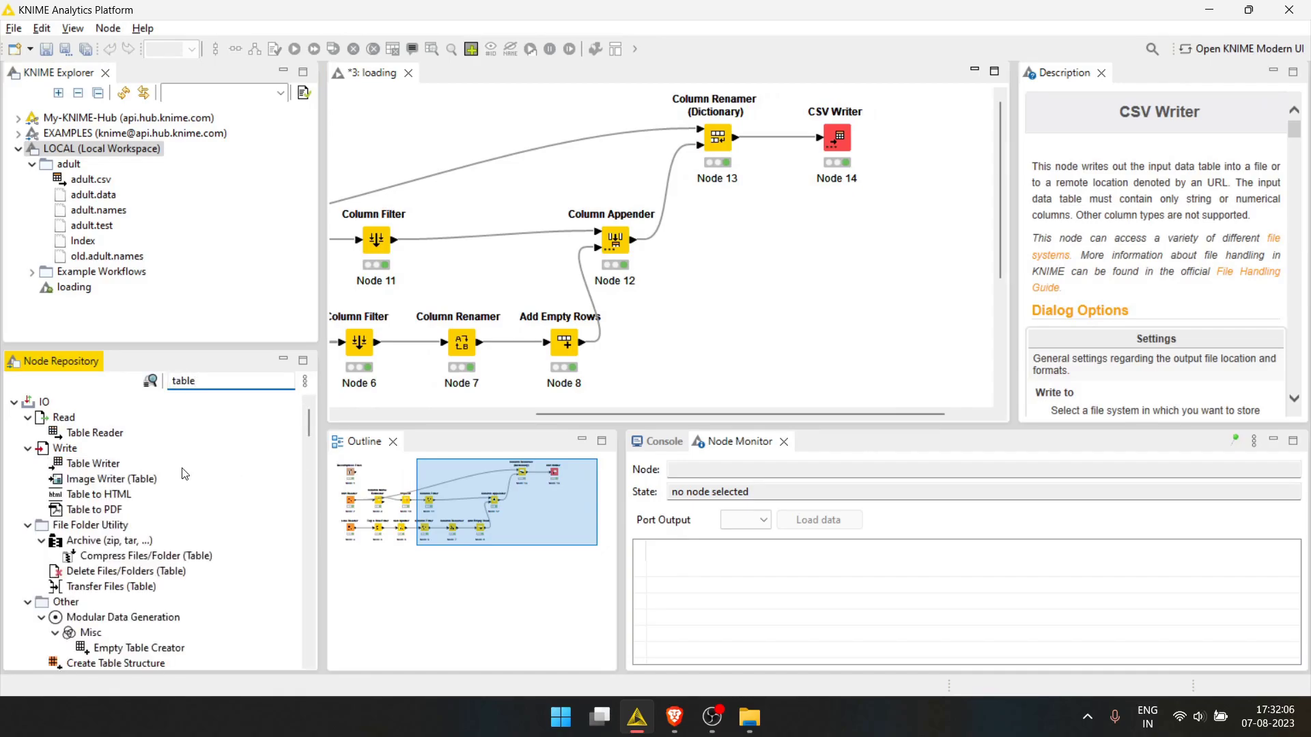
pyautogui.moveTo(96, 463); pyautogui.dragTo(849, 242)
pyautogui.moveTo(736, 138); pyautogui.dragTo(852, 260)
# - Set the Table Writer to write adult.table in adult relative to the current workflow, and run it
pyautogui.doubleClick(851, 260)
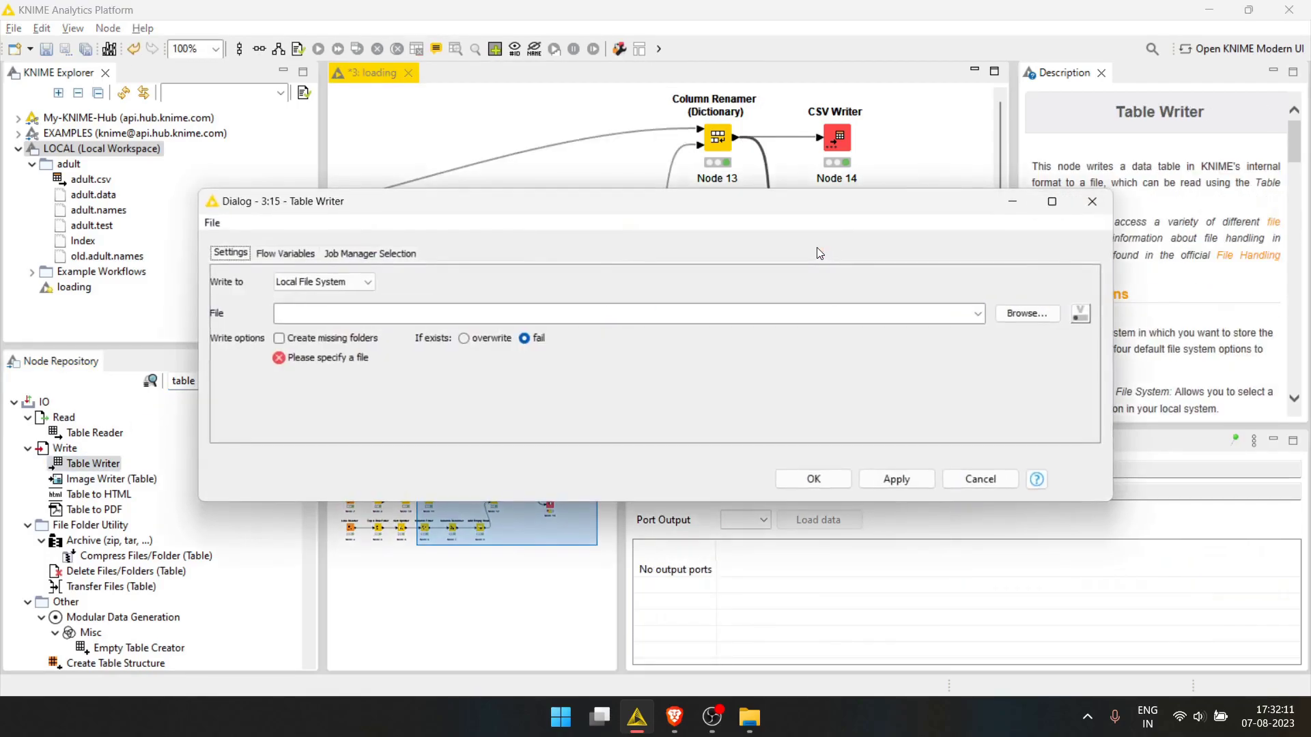
pyautogui.click(323, 281)
pyautogui.click(296, 326)
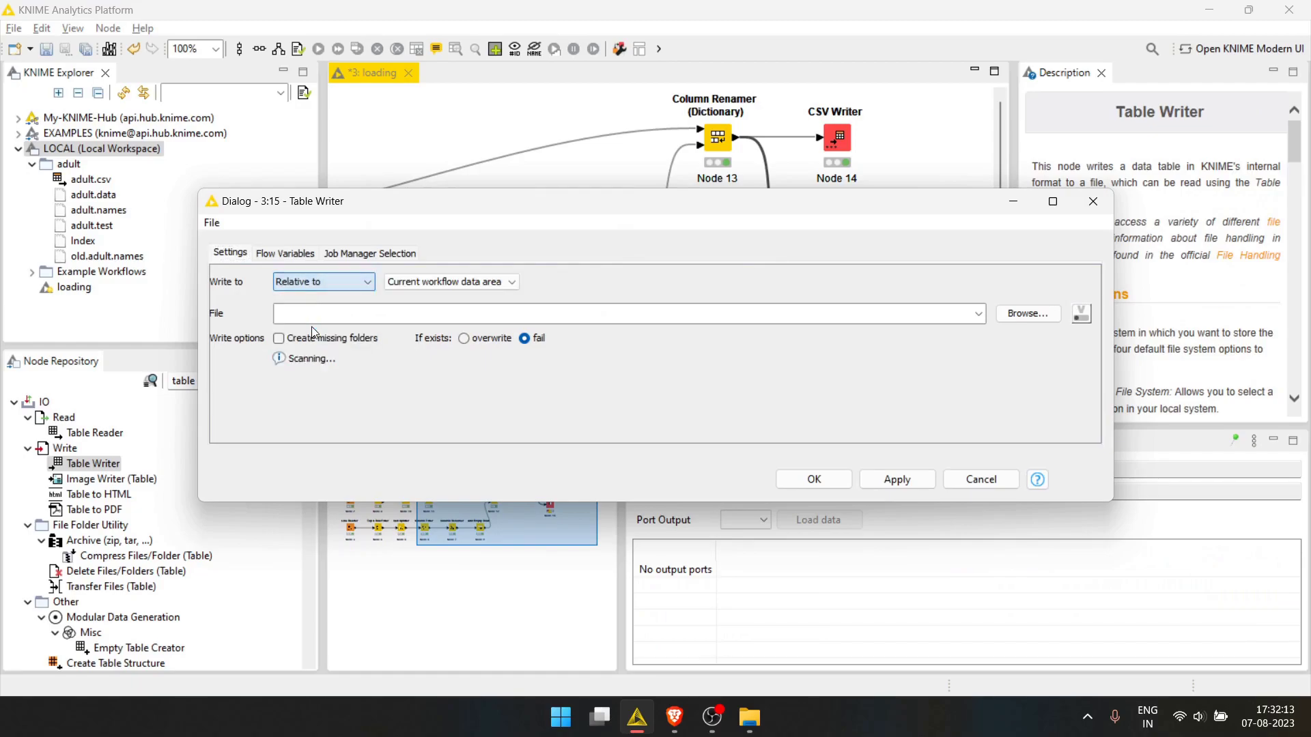
pyautogui.click(450, 282)
pyautogui.click(435, 321)
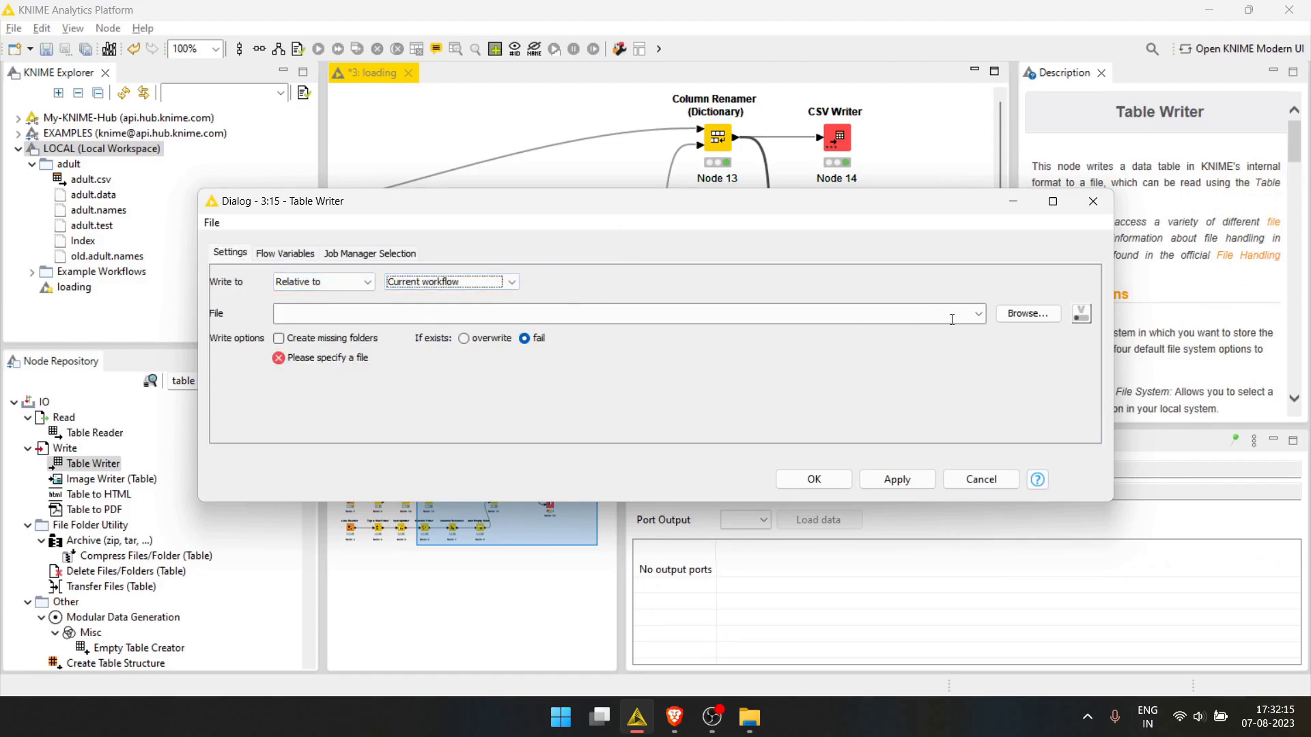
pyautogui.click(1026, 314)
pyautogui.doubleClick(509, 263)
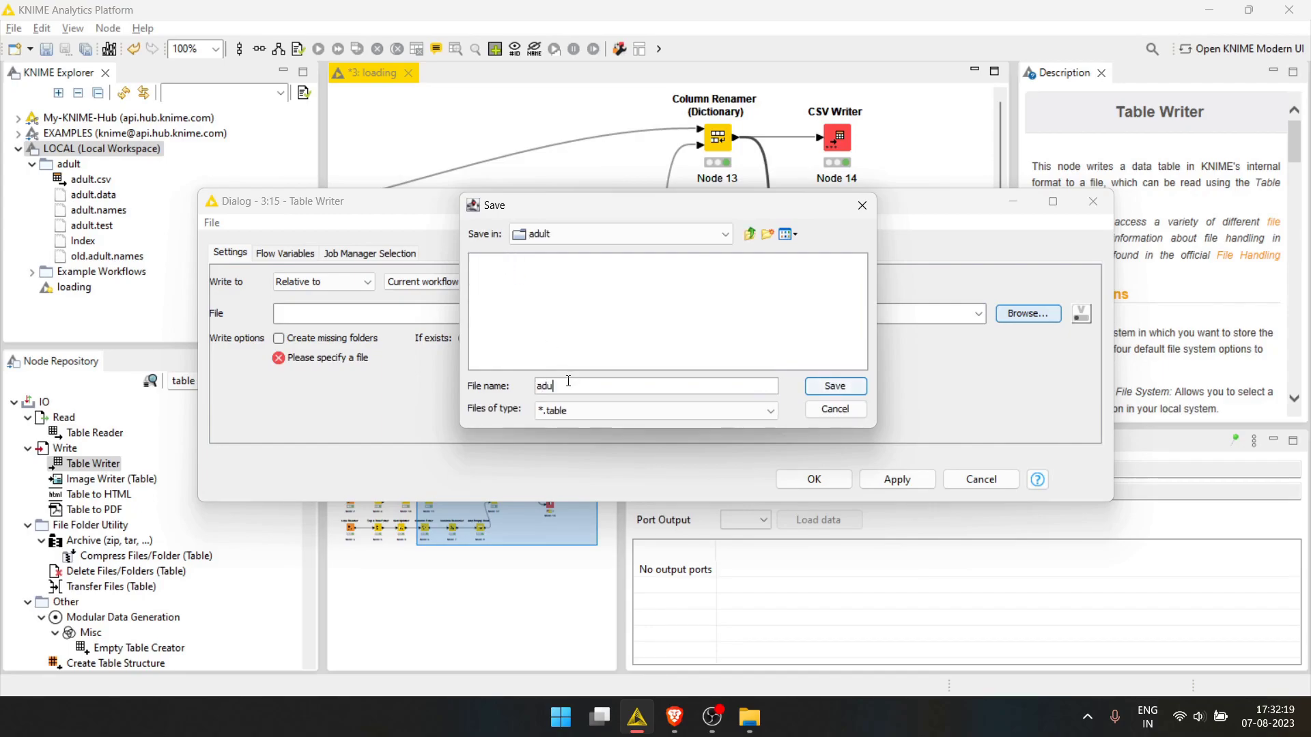
pyautogui.click(822, 392)
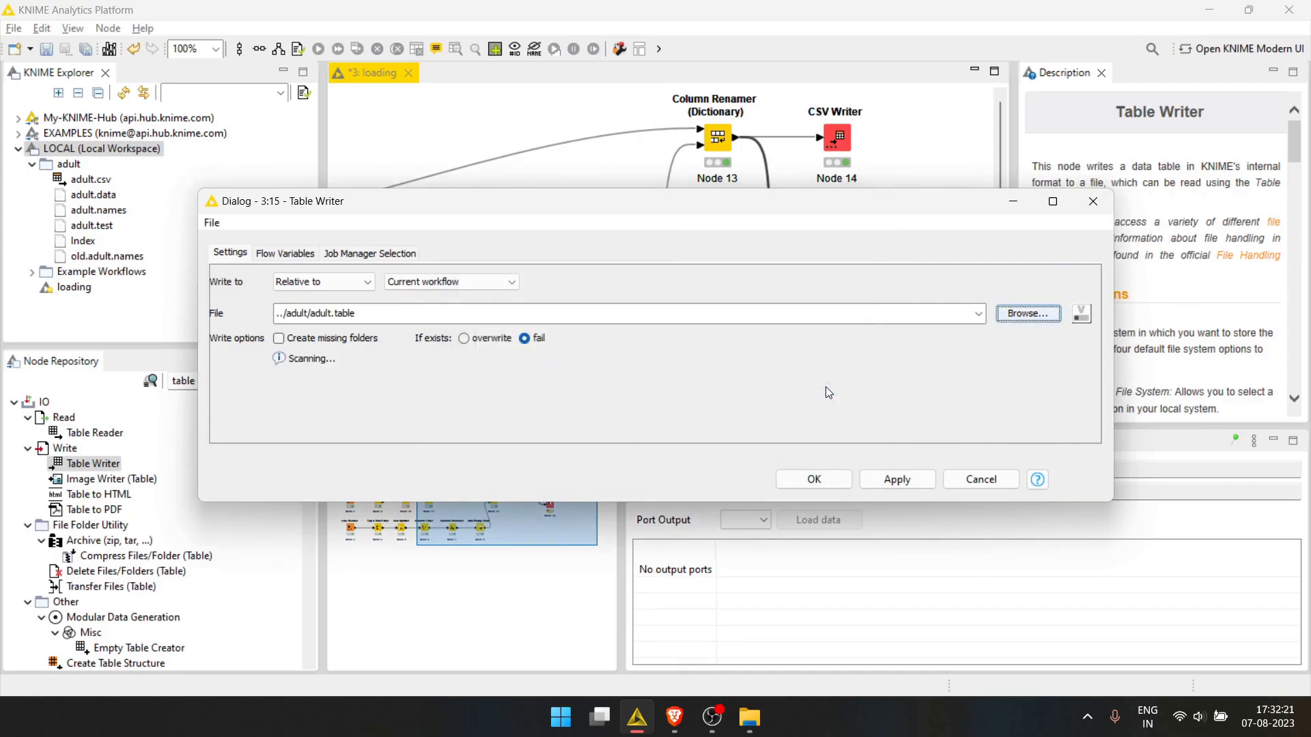
pyautogui.click(809, 478)
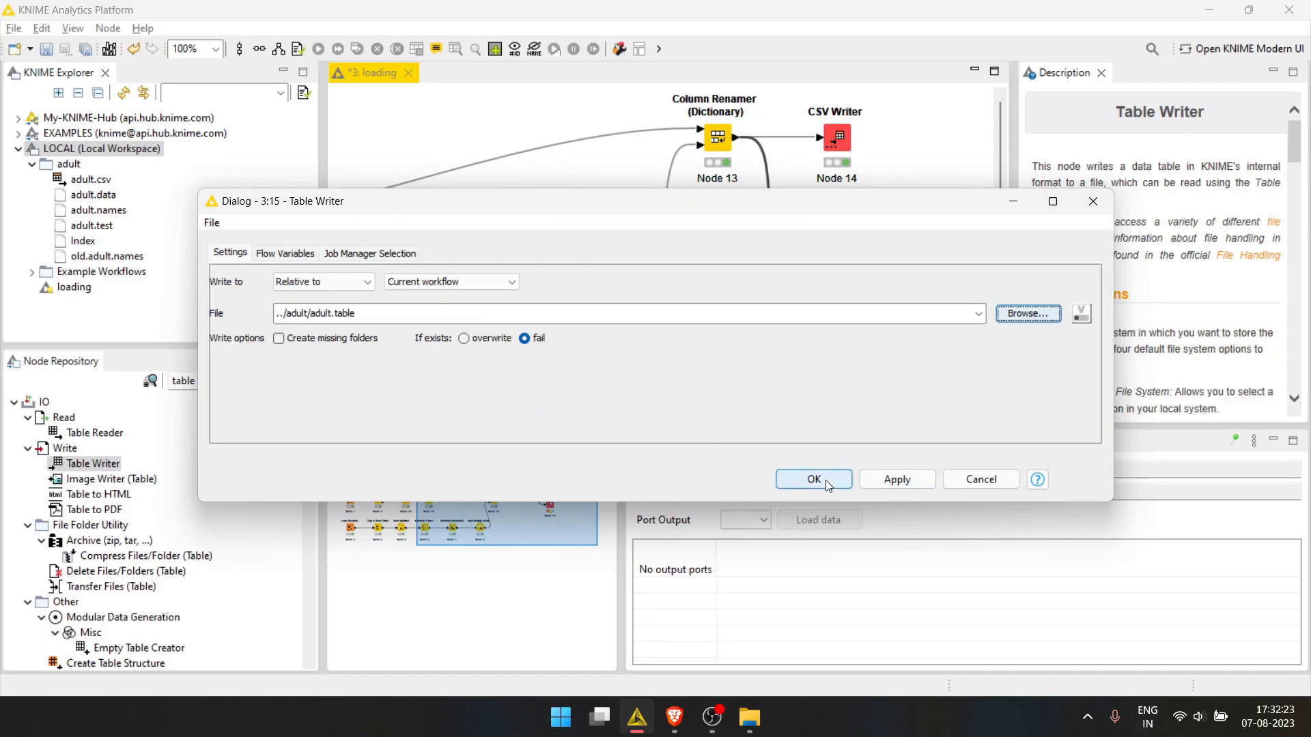
pyautogui.press('F7')
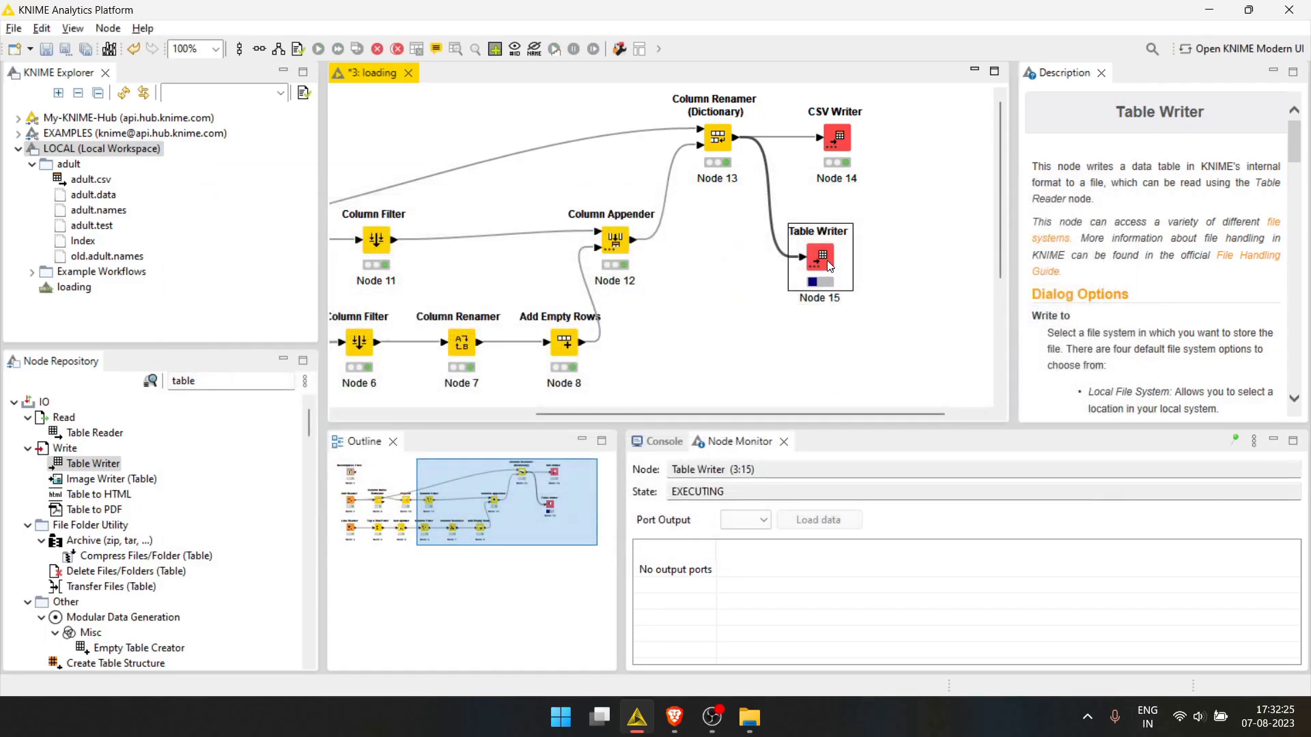
# - Refresh the workspace and check the new adult.table and adult.csv files
pyautogui.moveTo(815, 264); pyautogui.dragTo(832, 264)
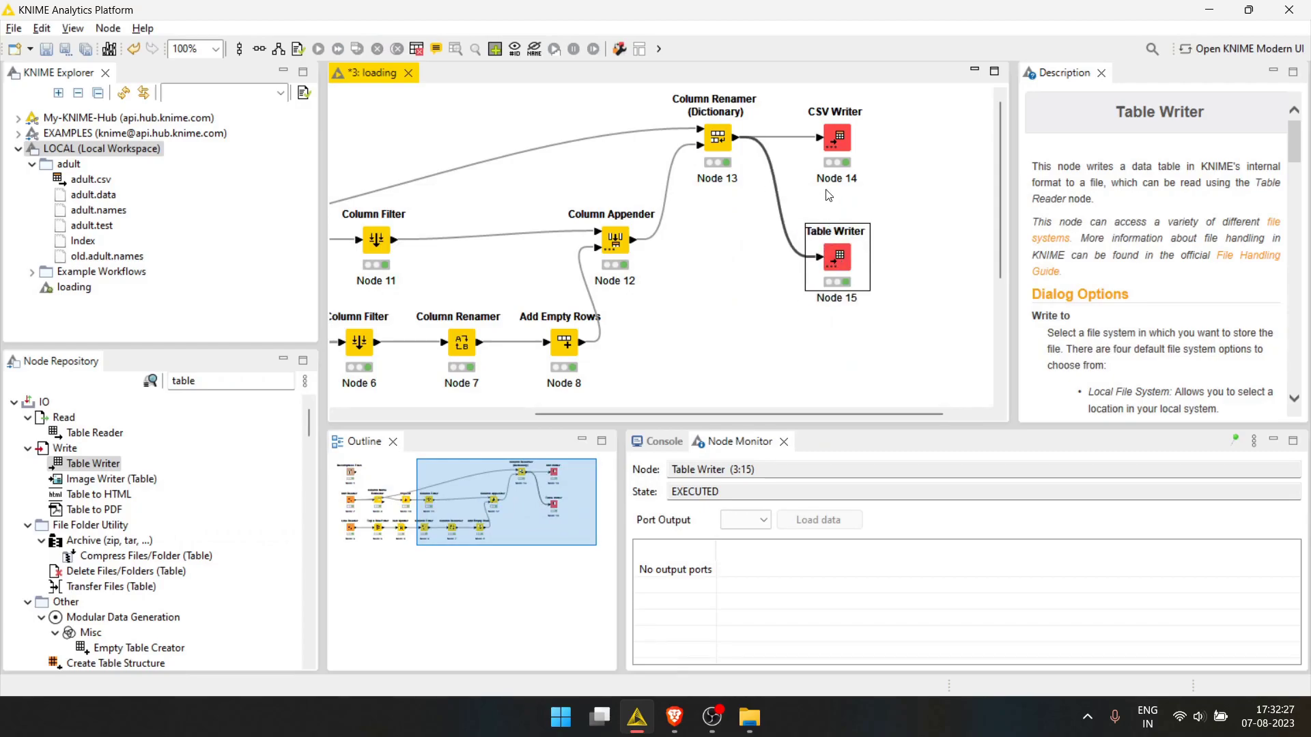
pyautogui.click(841, 131)
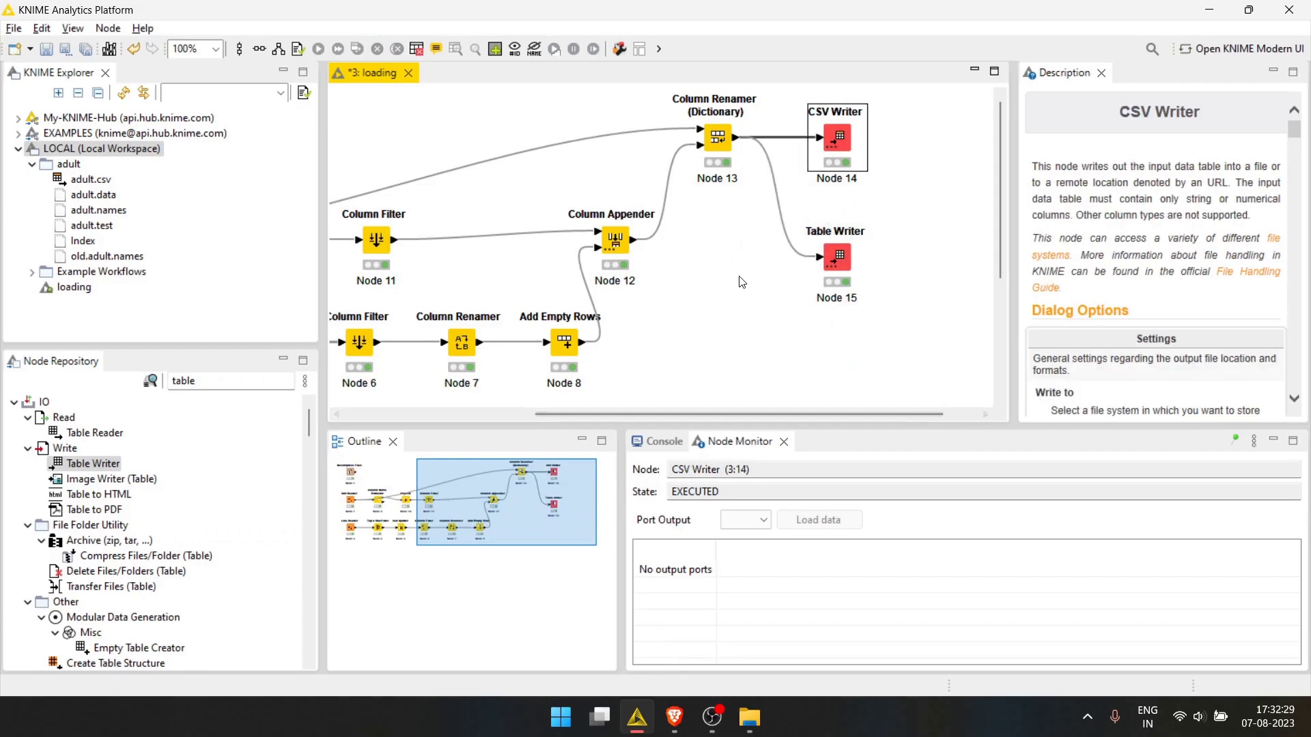
pyautogui.click(730, 314)
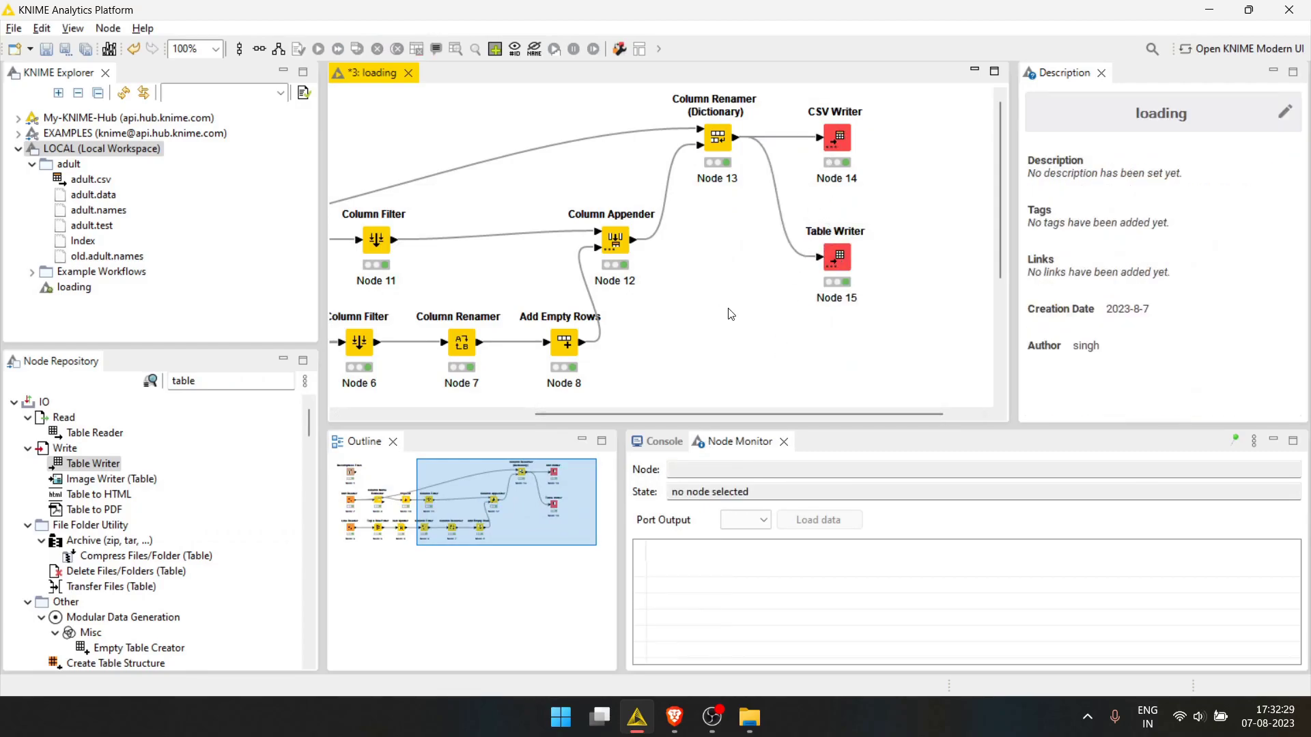
pyautogui.click(127, 93)
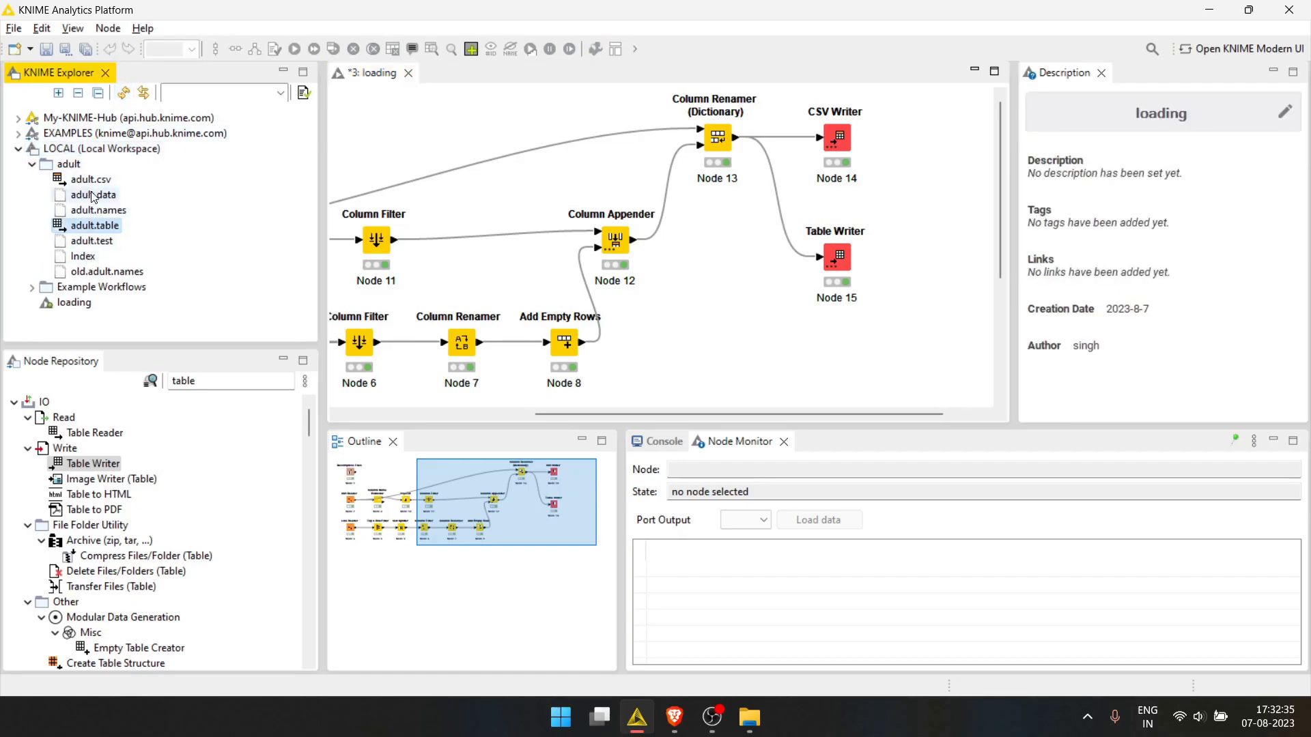
pyautogui.click(95, 231)
pyautogui.click(109, 180)
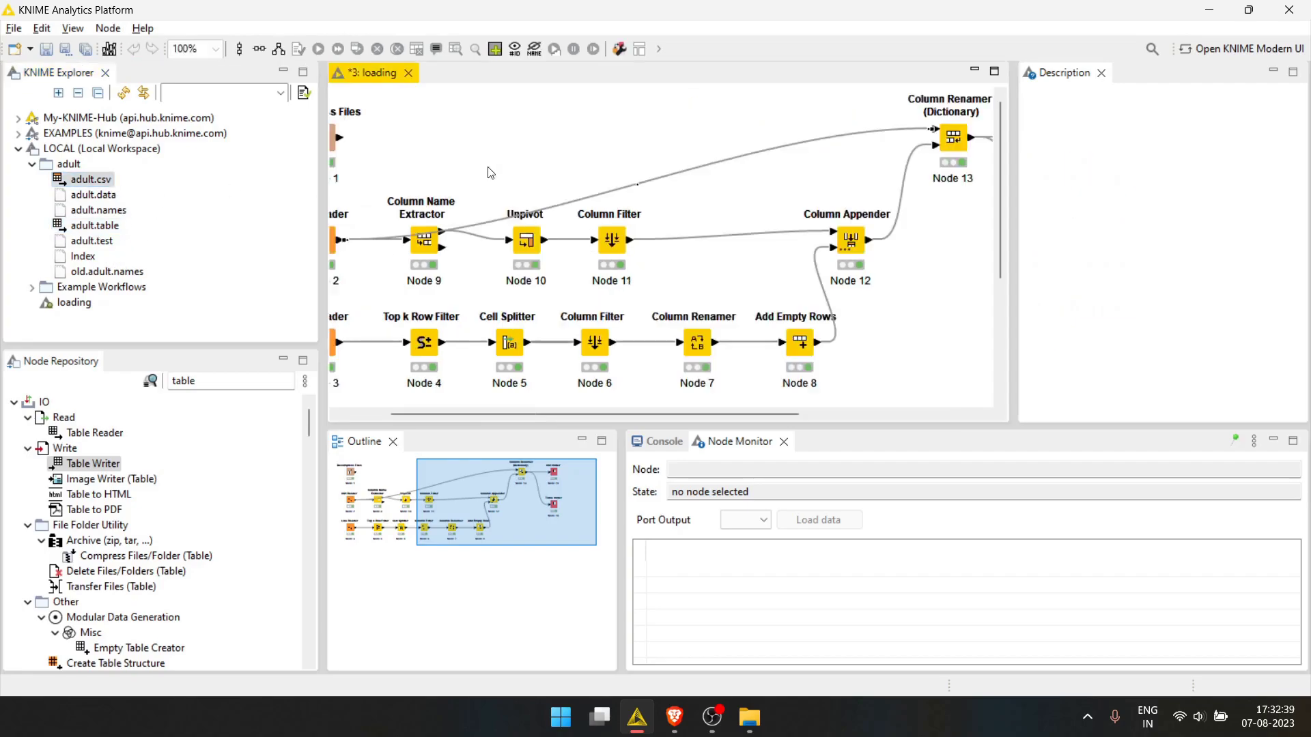
pyautogui.hscroll(-5, 606, 386)
# - Open adult.csv from File Explorer's adult folder in a maximized Excel window
pyautogui.click(750, 716)
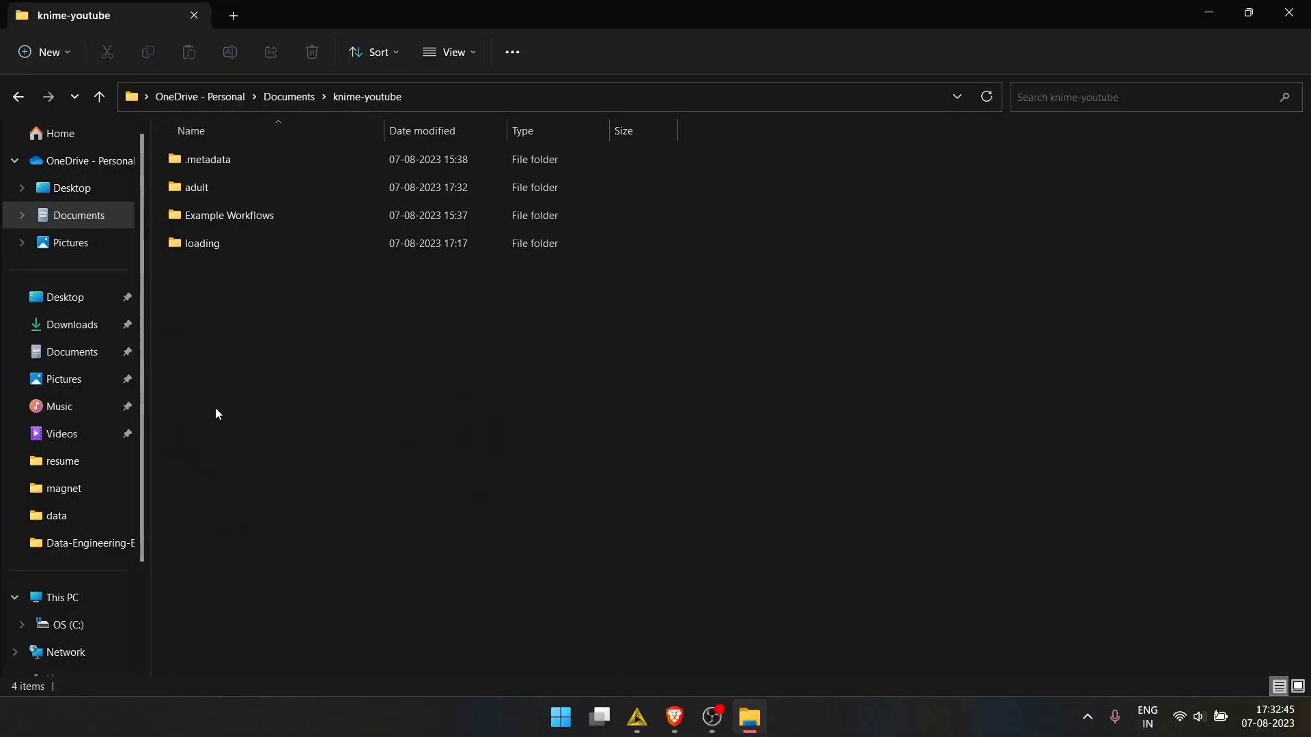
pyautogui.doubleClick(224, 180)
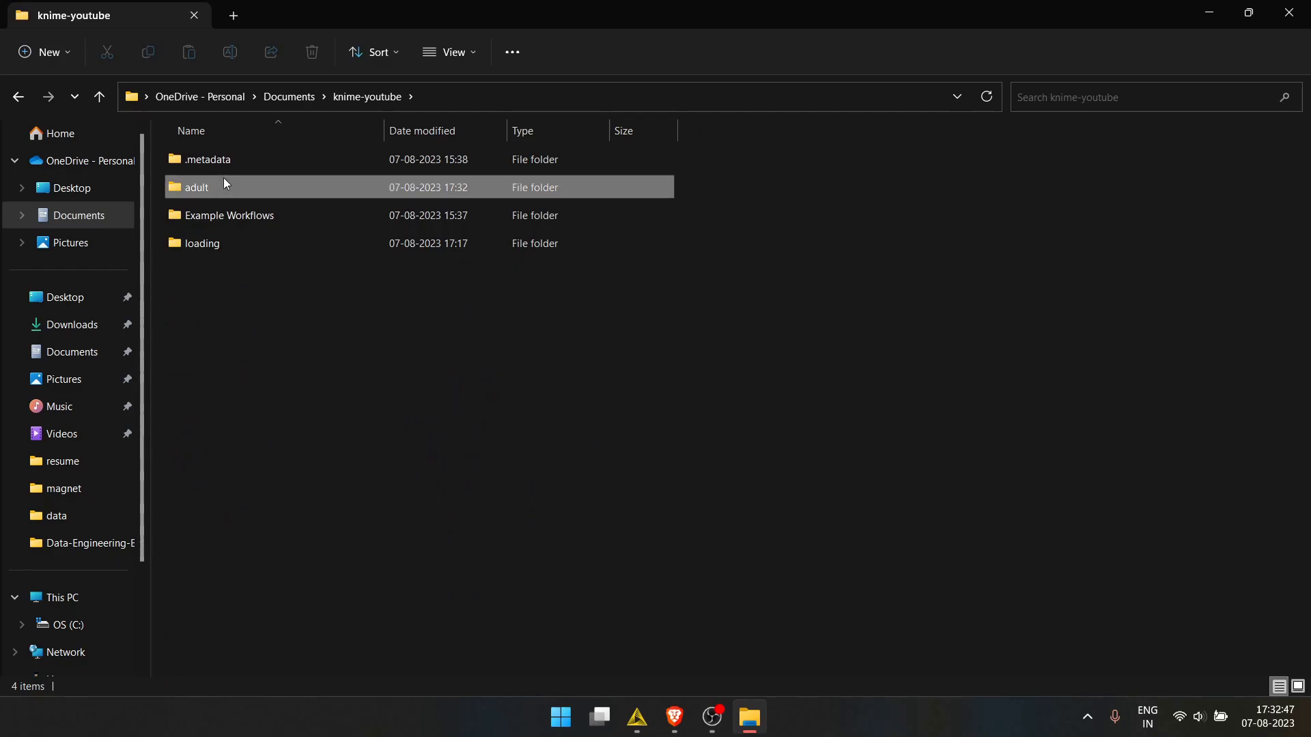
pyautogui.doubleClick(218, 160)
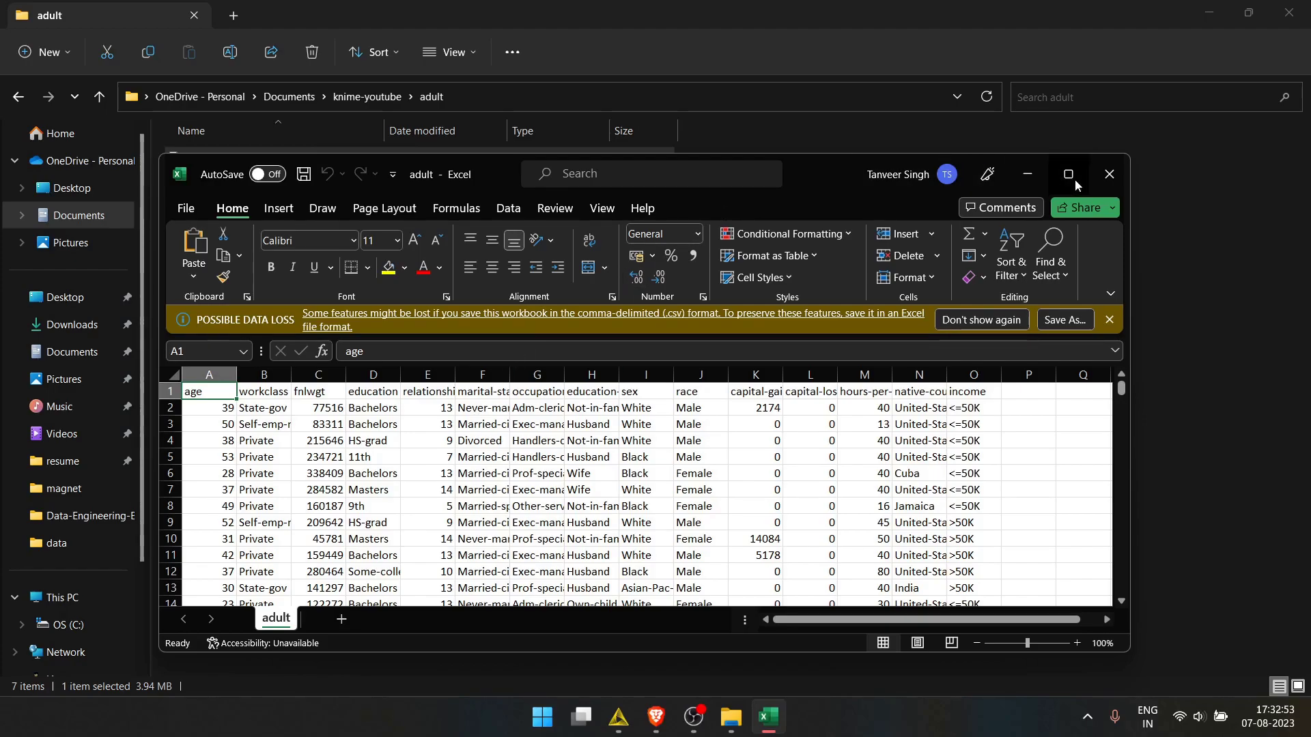
pyautogui.click(1068, 174)
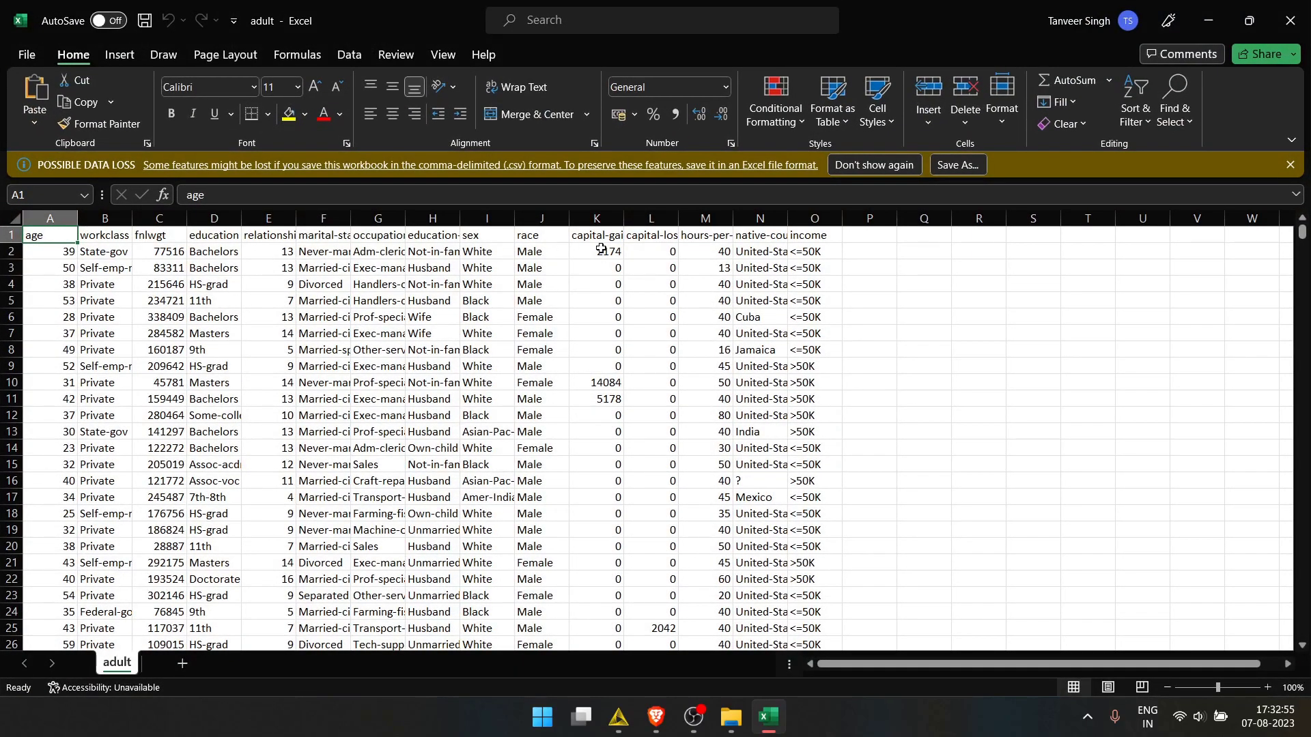